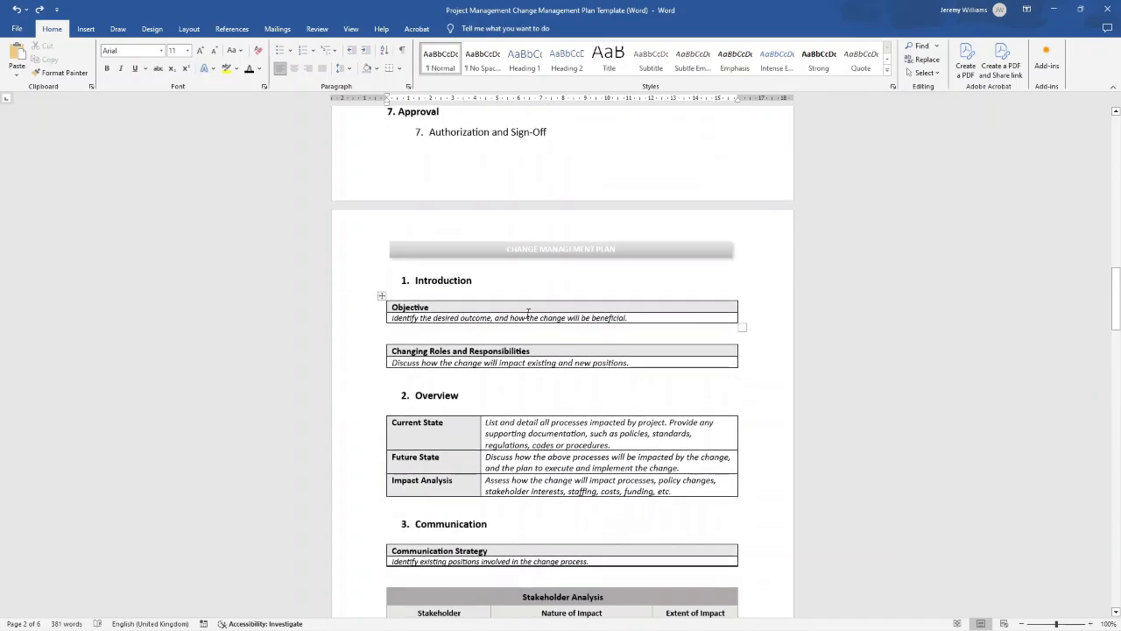
Step: Switch from the finished template to the blank document Document3
drag(1115, 302, 1095, 154)
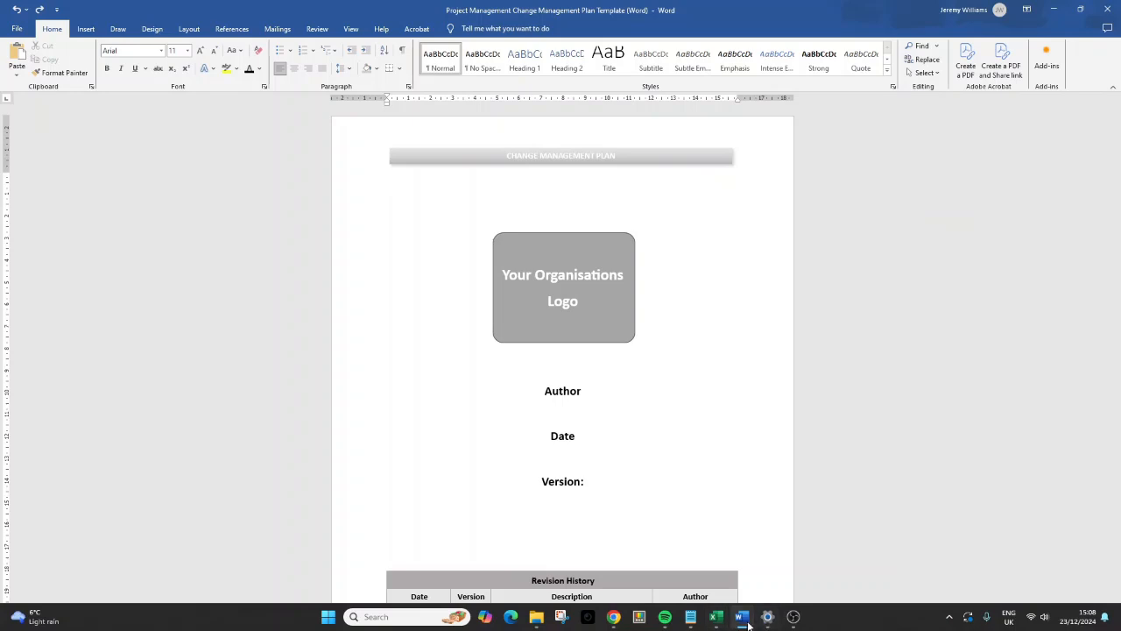
mouse_move(742, 617)
click(758, 596)
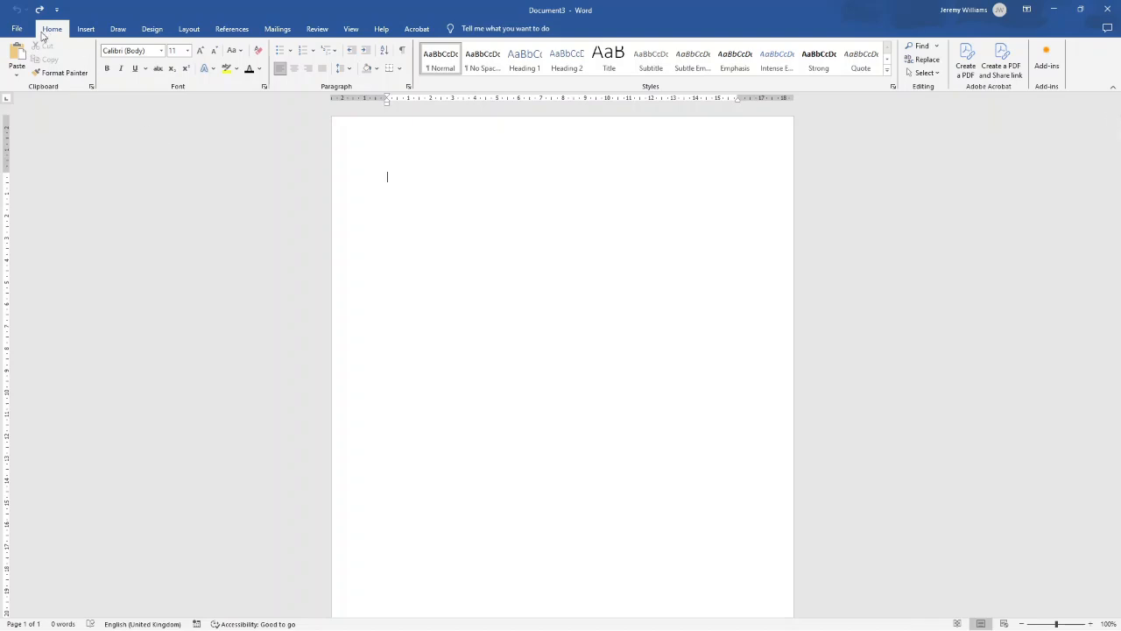
Step: Insert the built-in Banded header into the blank document
click(92, 31)
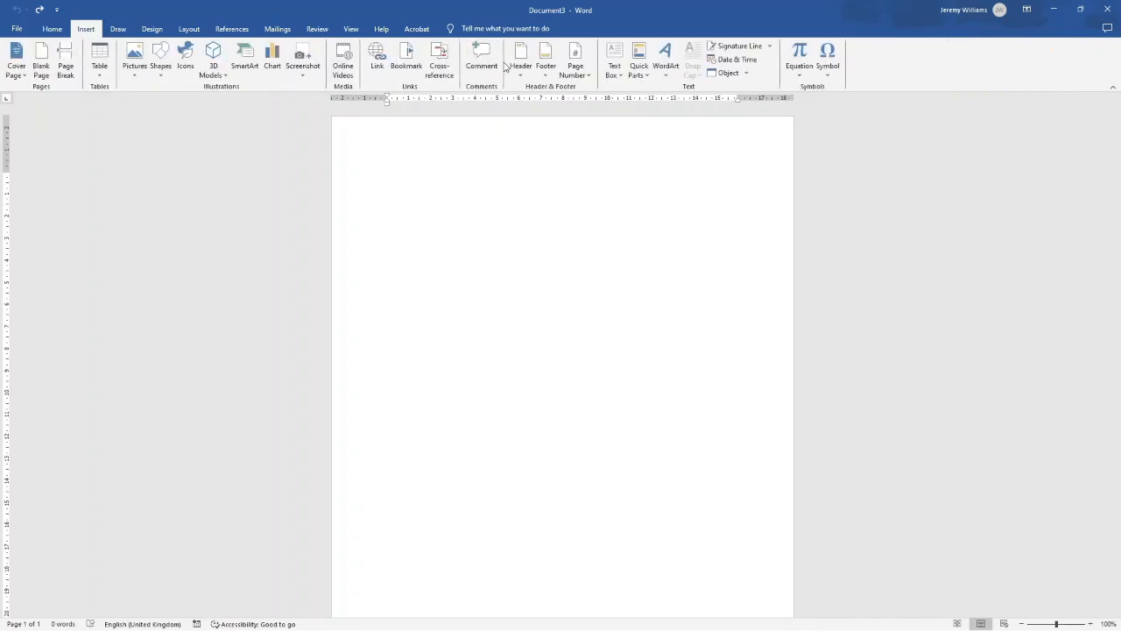
click(524, 75)
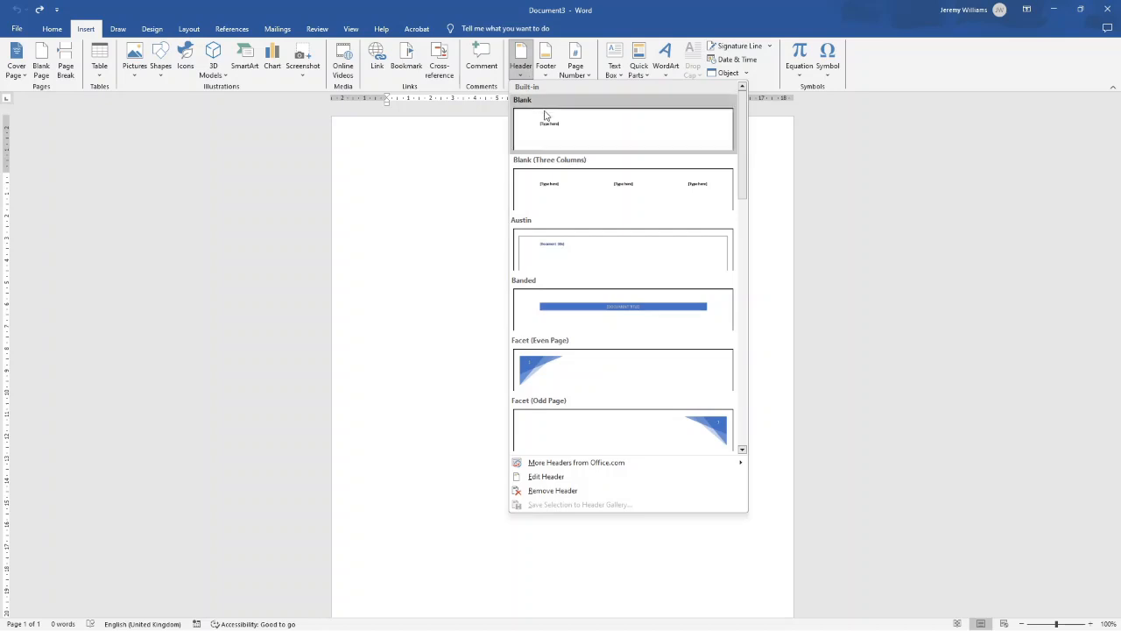
scroll(598, 284, down, 3)
scroll(598, 284, down, 8)
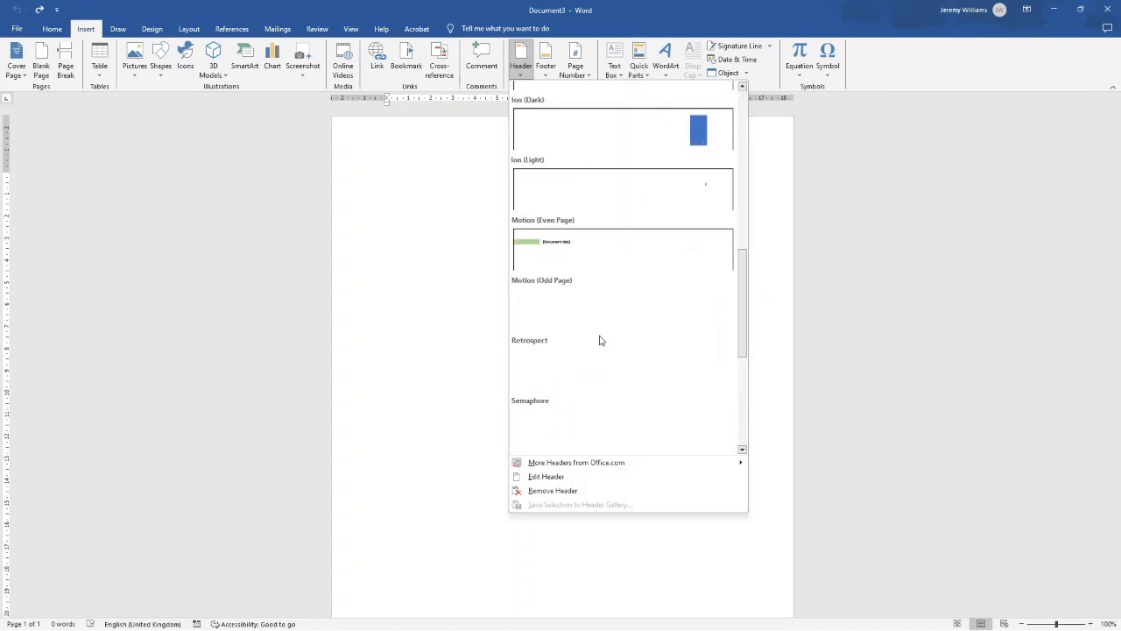
scroll(612, 313, up, 10)
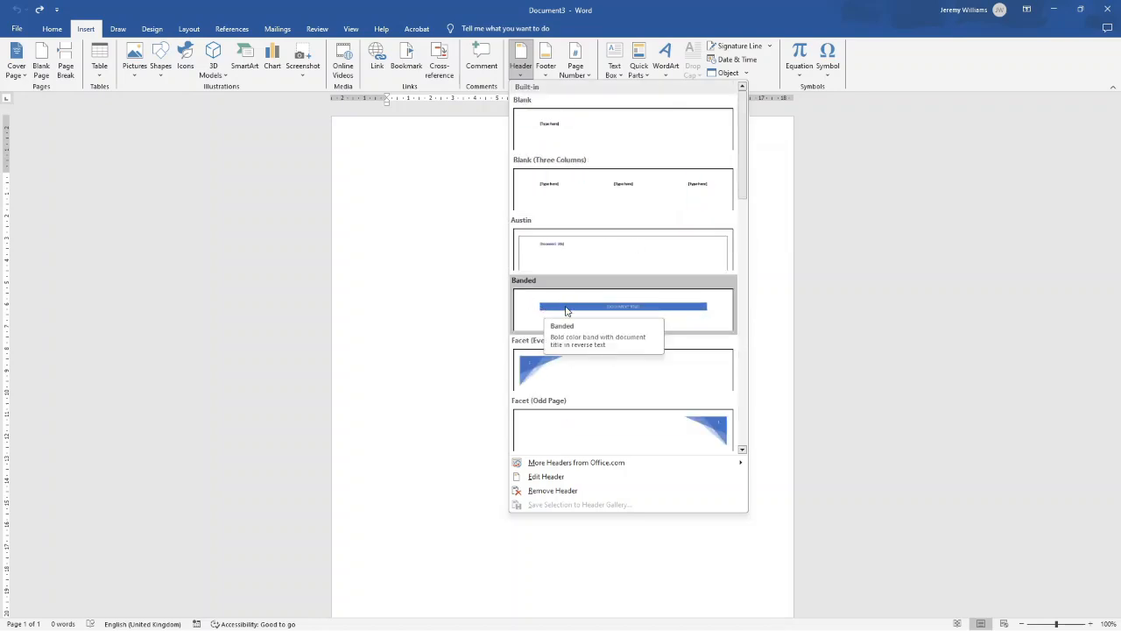
click(566, 311)
Step: Replace the document title placeholder in the header banner with "CHANGE MANAGEMENT PLAN"
click(558, 155)
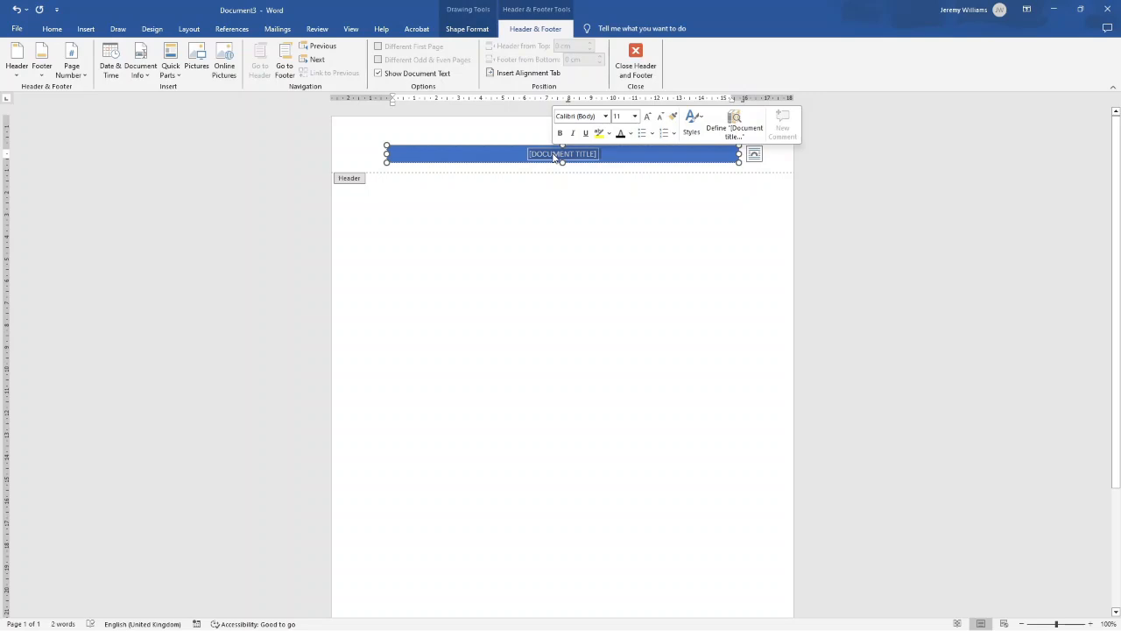
click(555, 156)
text(CHANGE)
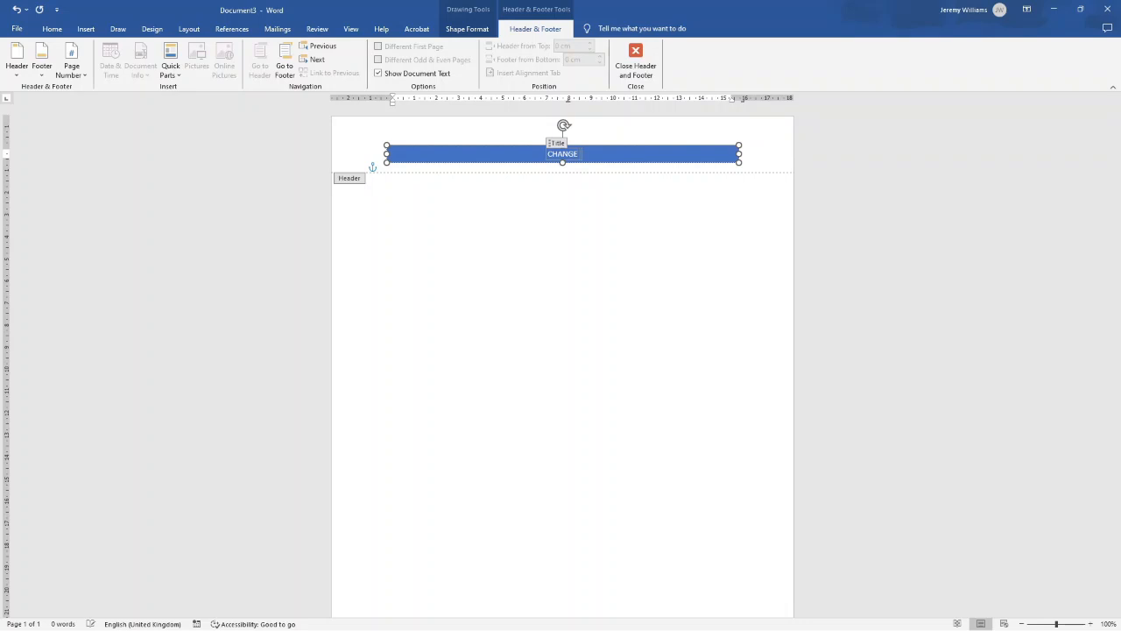
text( MANAGEMENT)
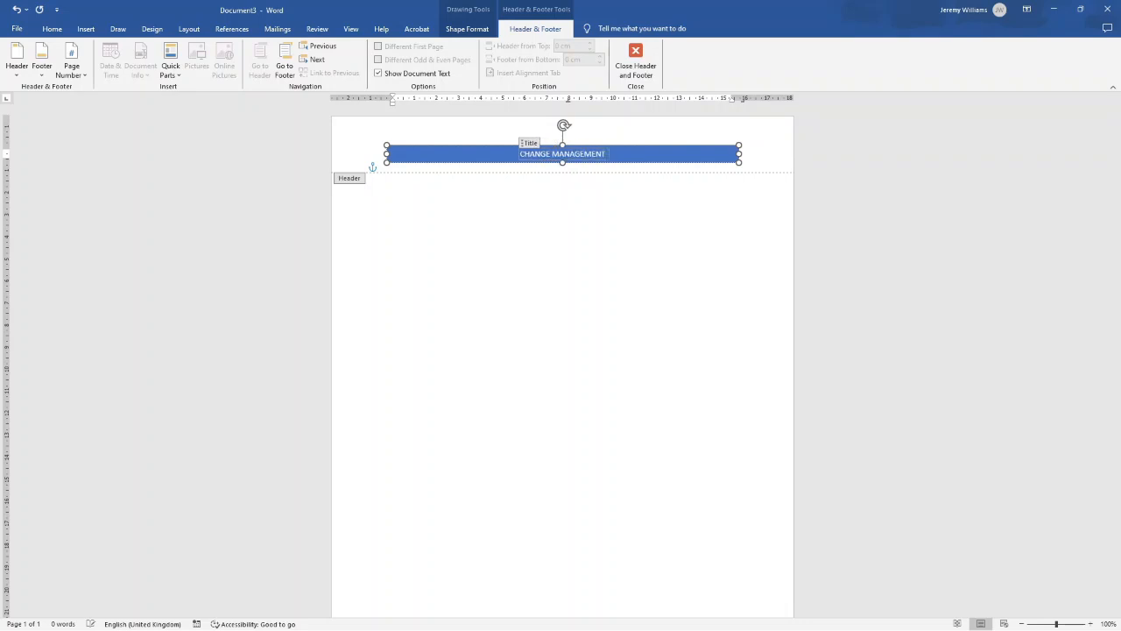
text( PLAN)
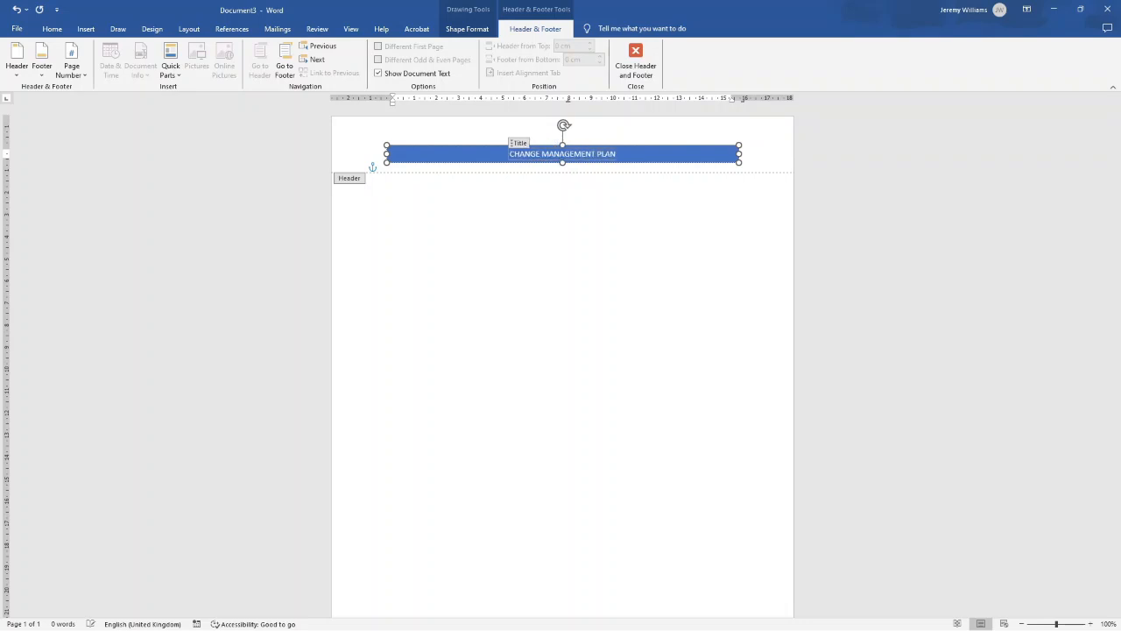
Step: Make the "CHANGE MANAGEMENT PLAN" title in the header banner bold
click(565, 155)
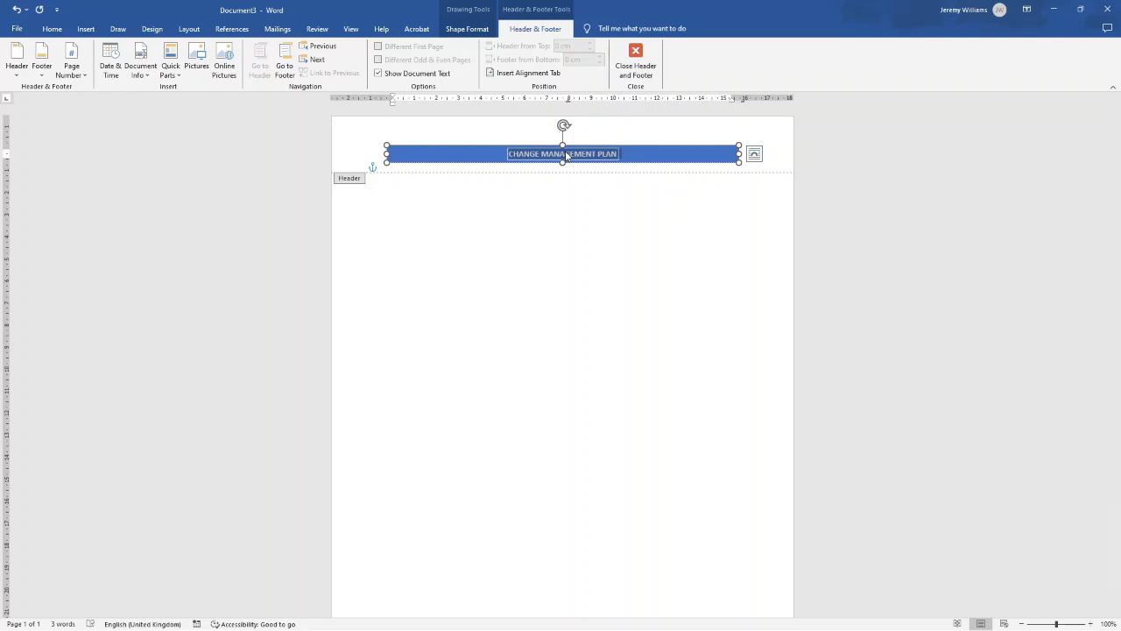
key(ctrl+s)
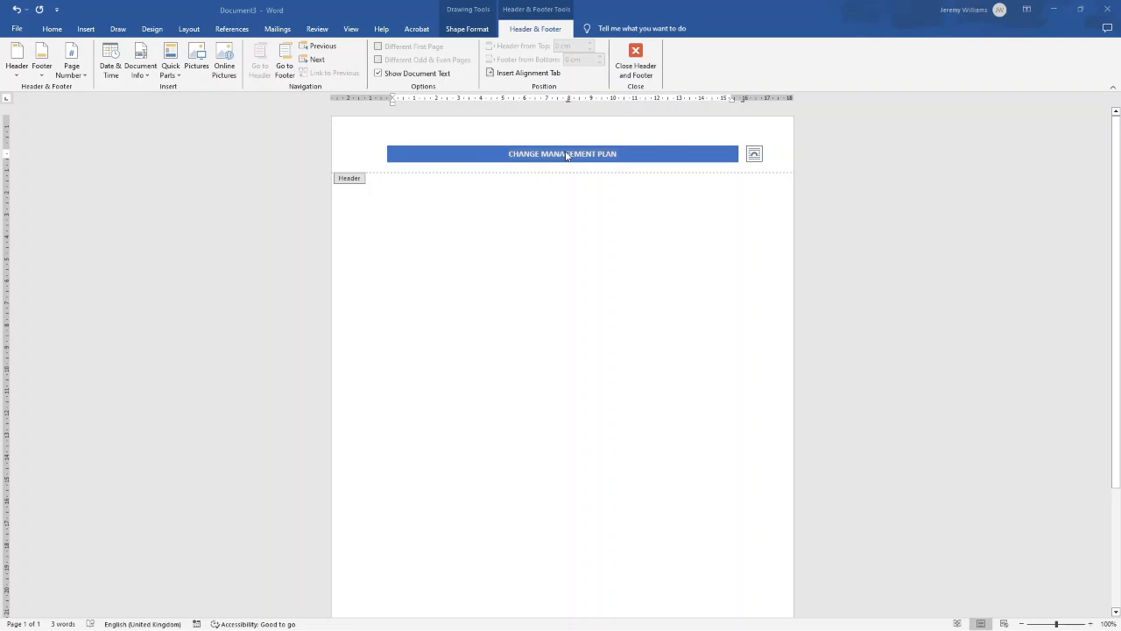
click(552, 158)
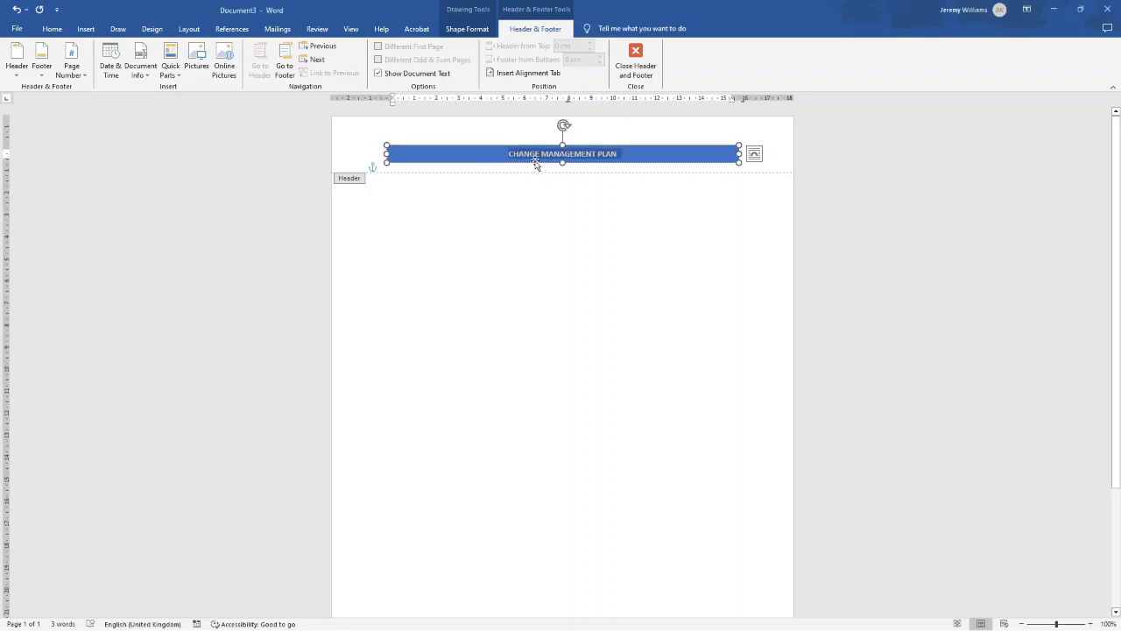
Step: Apply the gray preset shape style to the header banner
scroll(555, 211, down, 4)
scroll(554, 210, up, 4)
triple_click(541, 156)
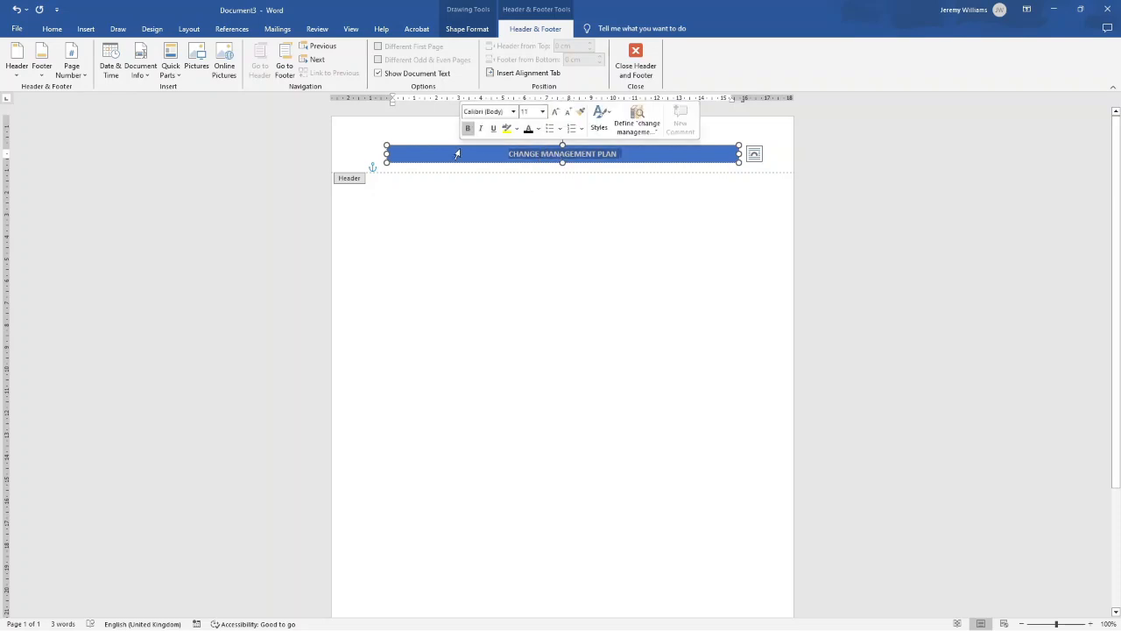
click(467, 28)
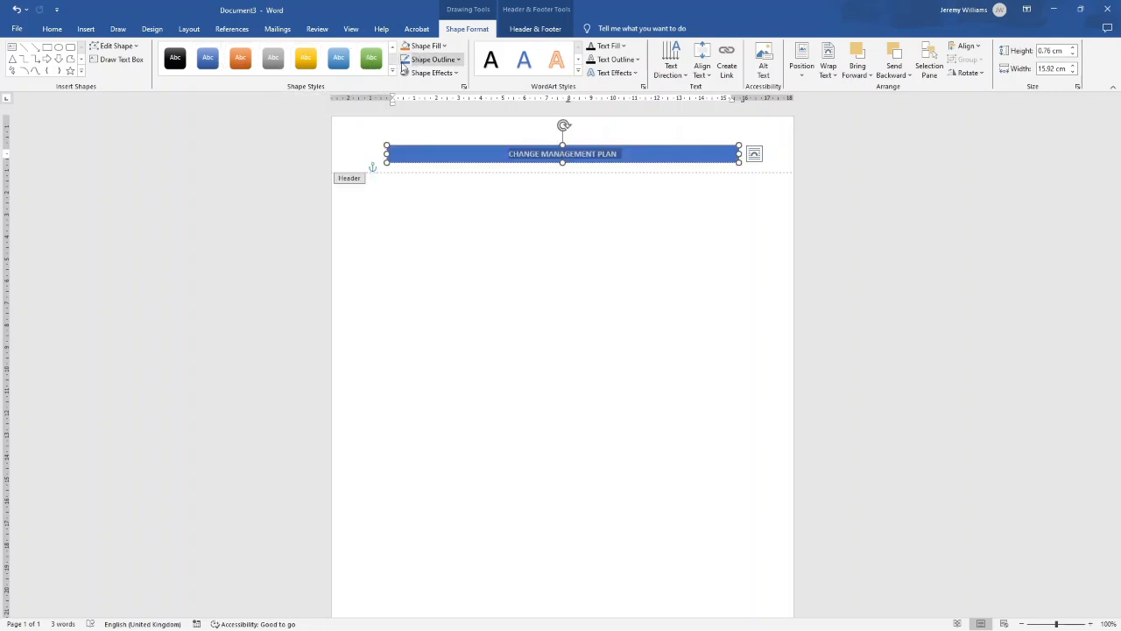
click(274, 57)
click(427, 45)
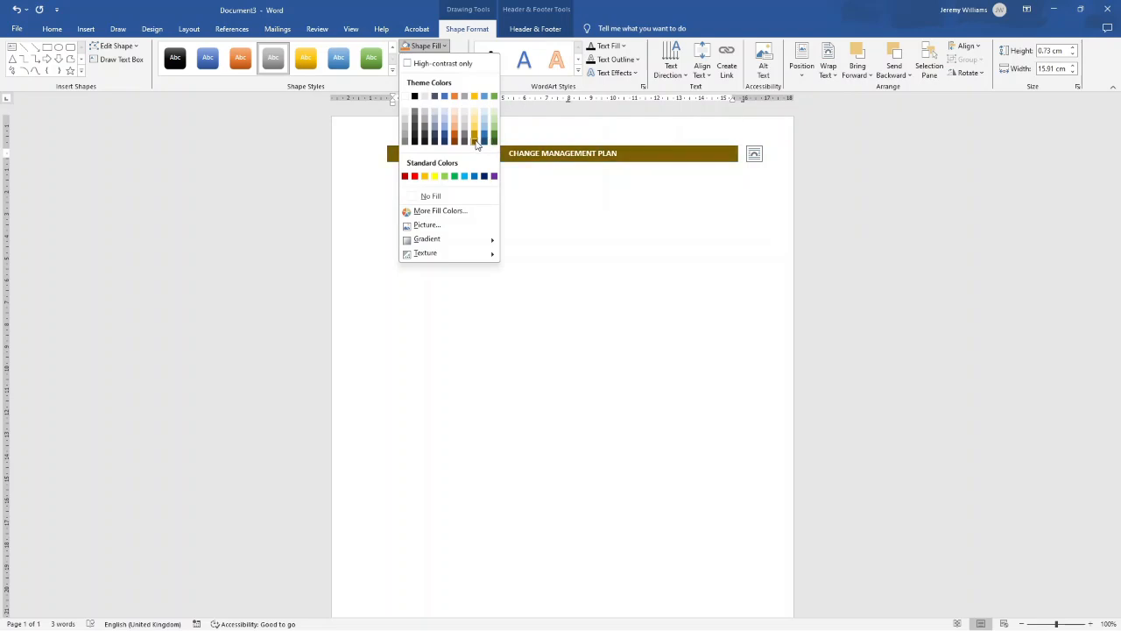
click(586, 229)
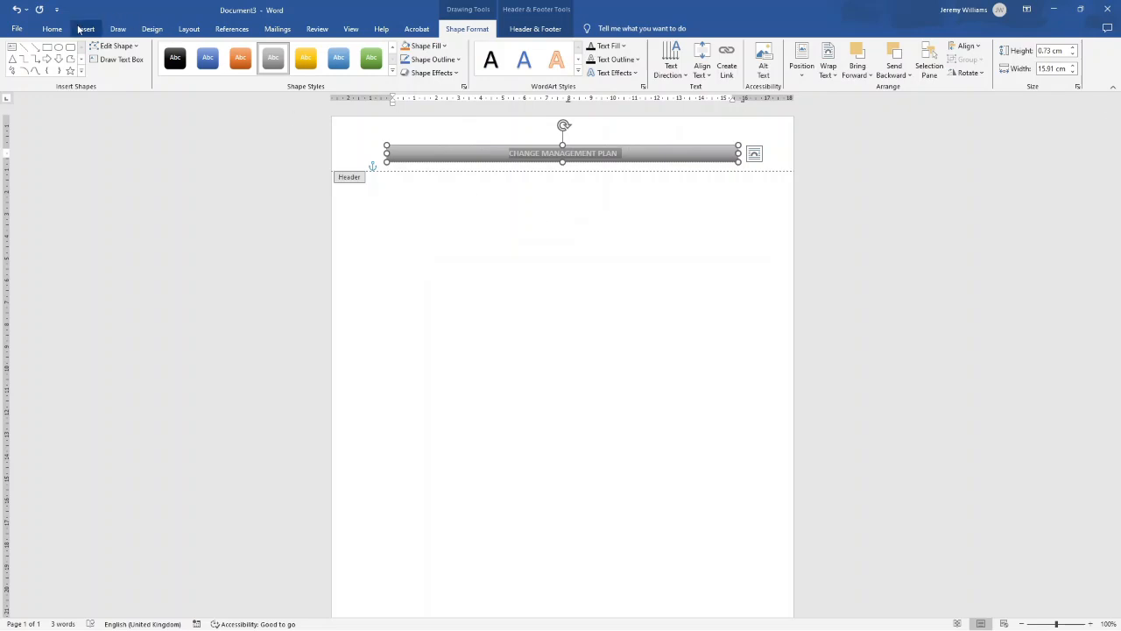
Step: Add an Accent Bar 2 page number at the bottom of the page and return to the document body
click(83, 29)
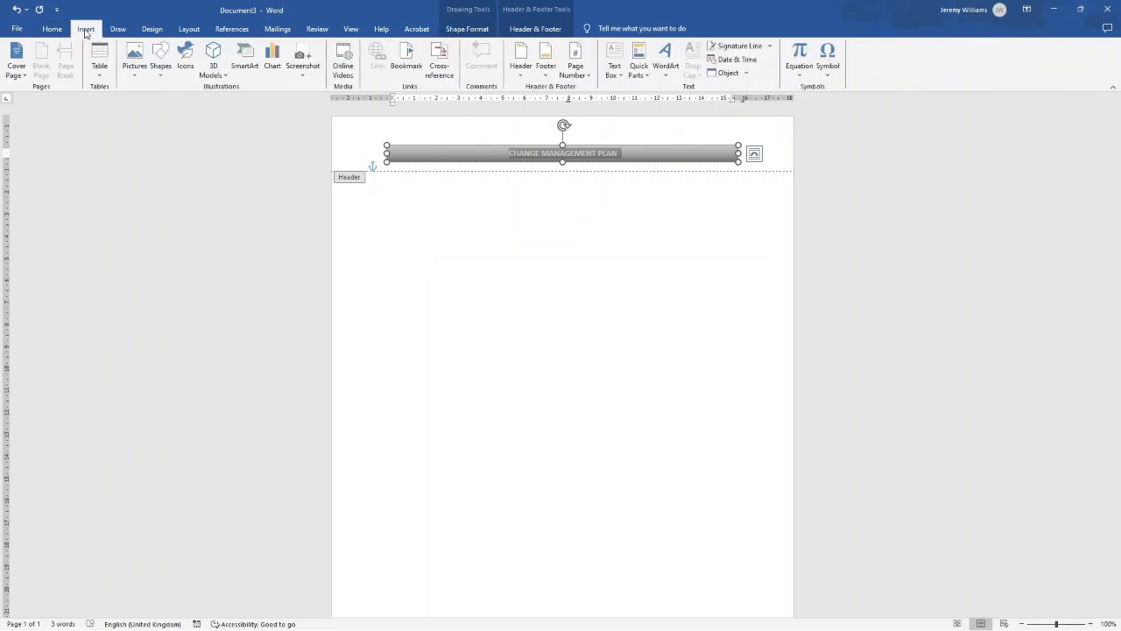
click(578, 76)
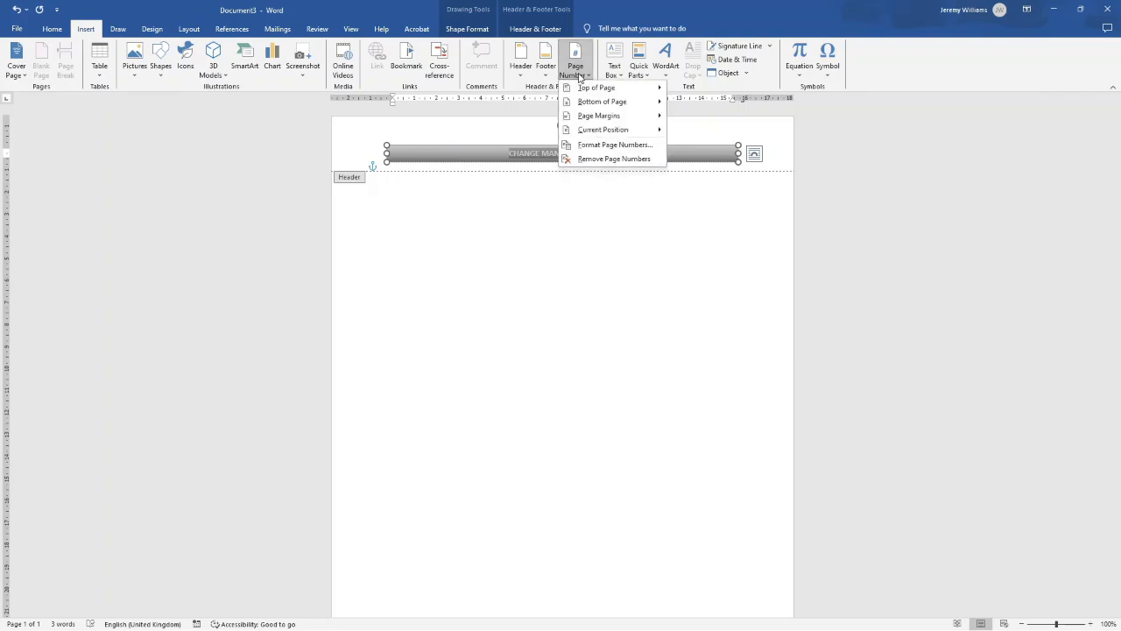
mouse_move(605, 101)
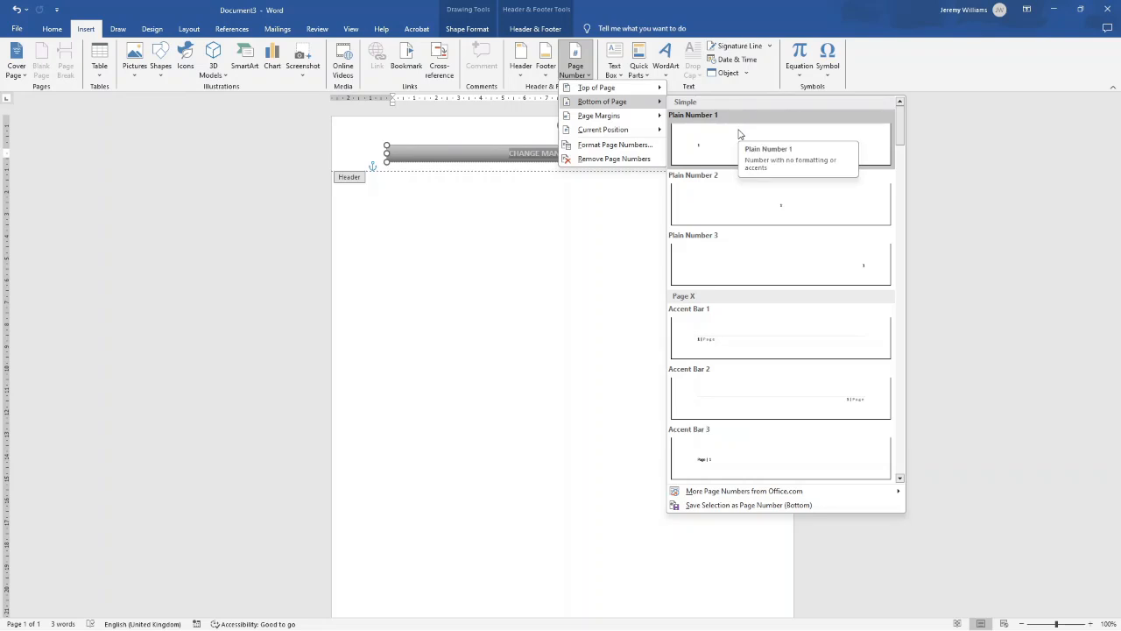
click(807, 409)
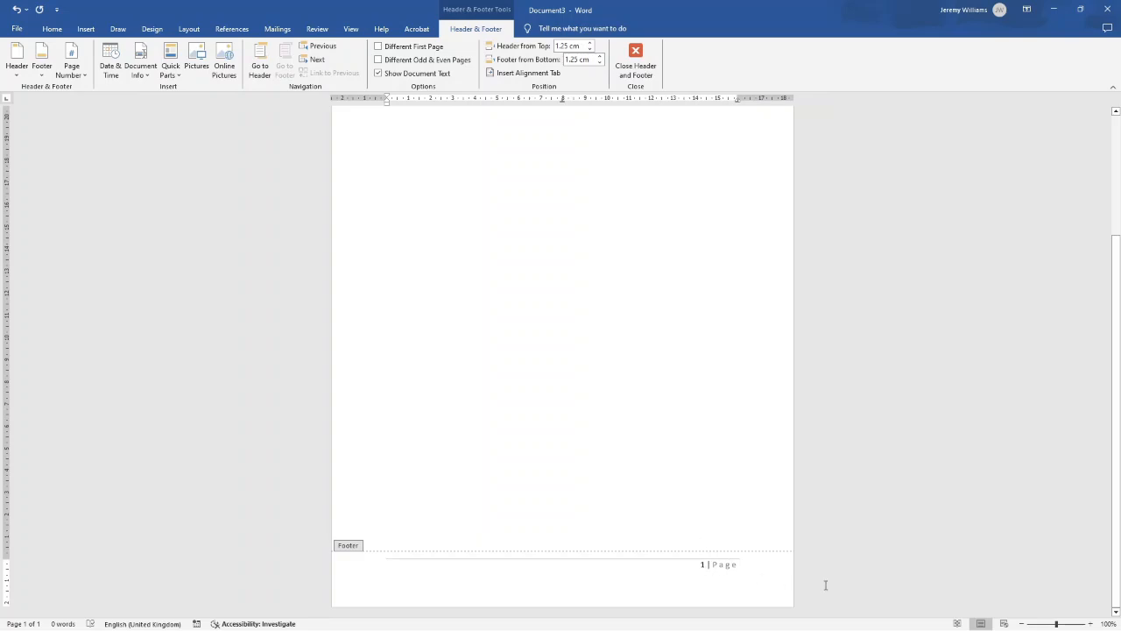
scroll(716, 385, up, 8)
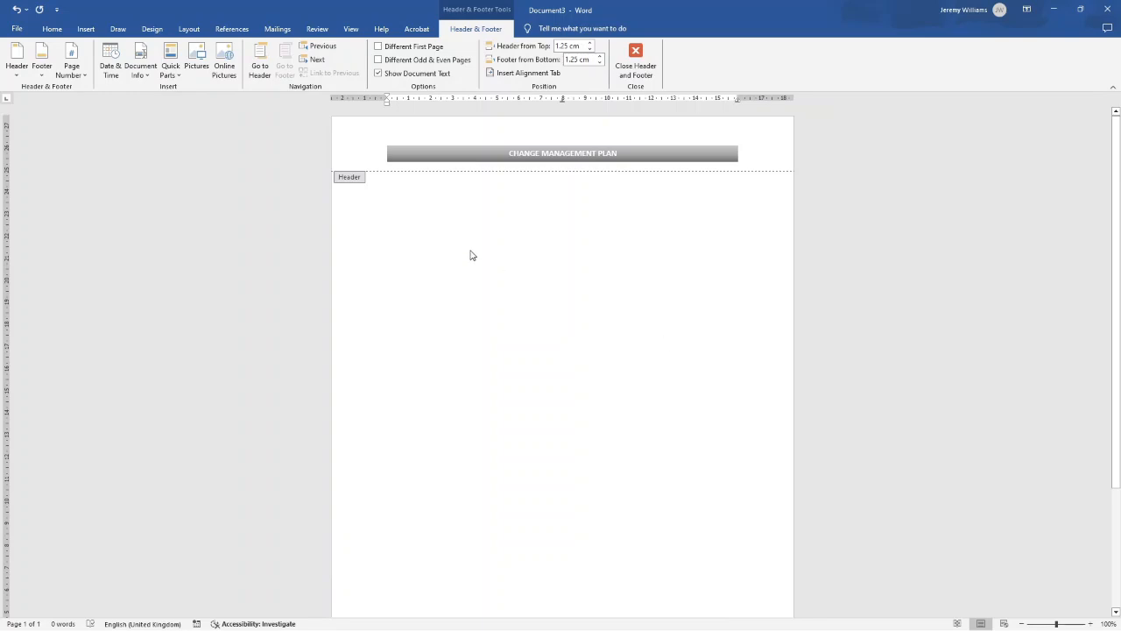
scroll(496, 188, down, 8)
scroll(496, 187, up, 8)
double_click(467, 216)
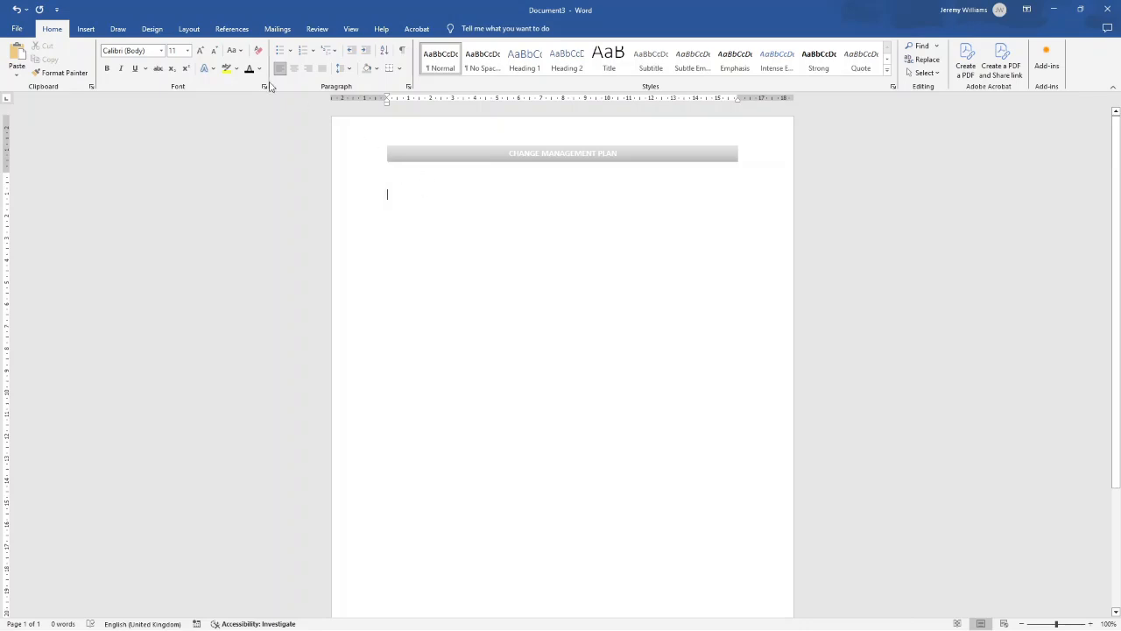
Step: Draw a rounded rectangle about 8 cm wide and 5.1 cm high, roughly centred below the header as a logo placeholder
click(86, 29)
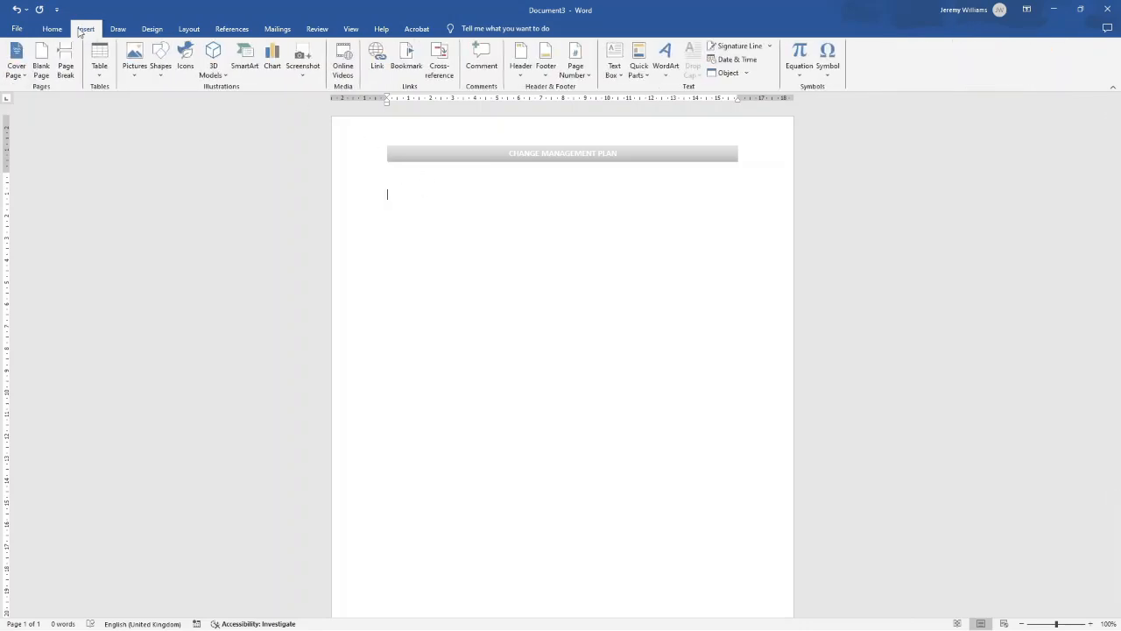
click(159, 77)
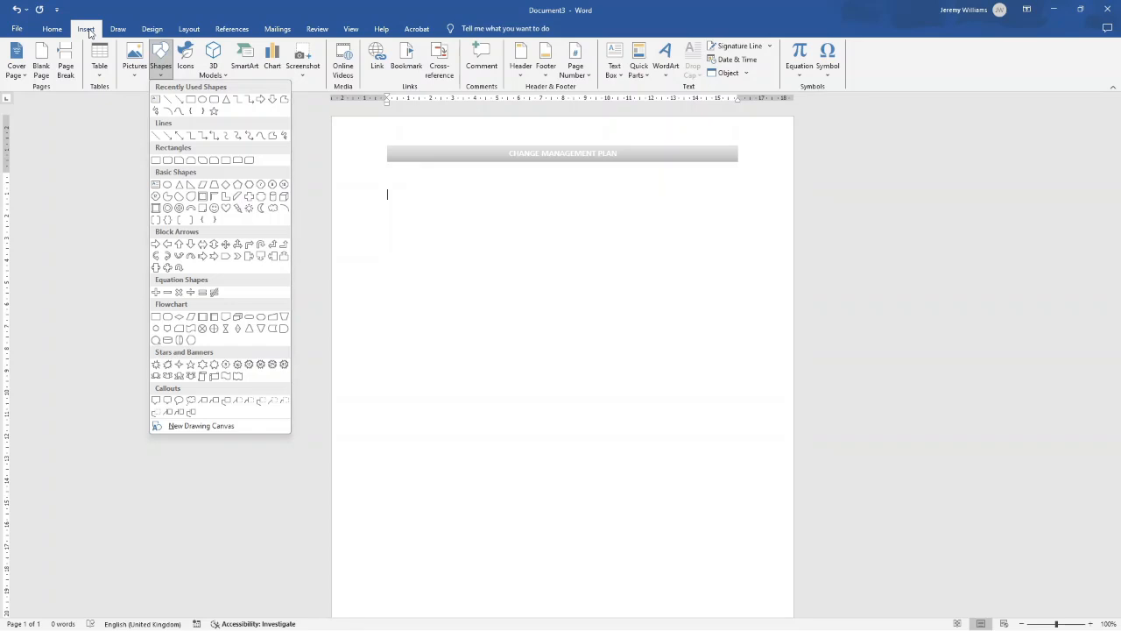
click(138, 77)
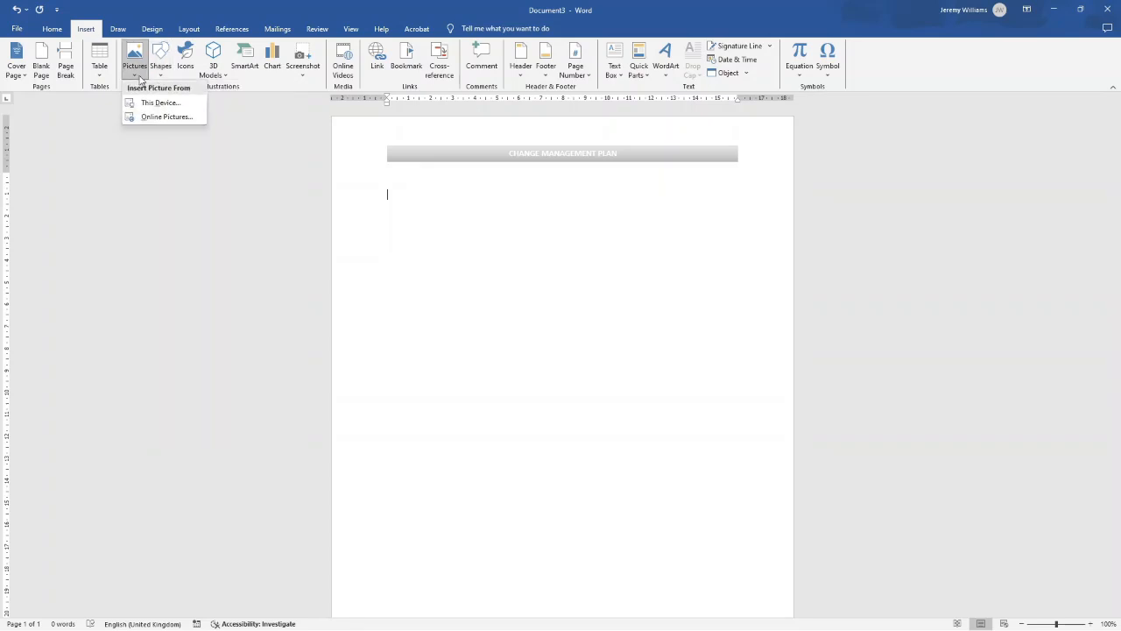
click(443, 221)
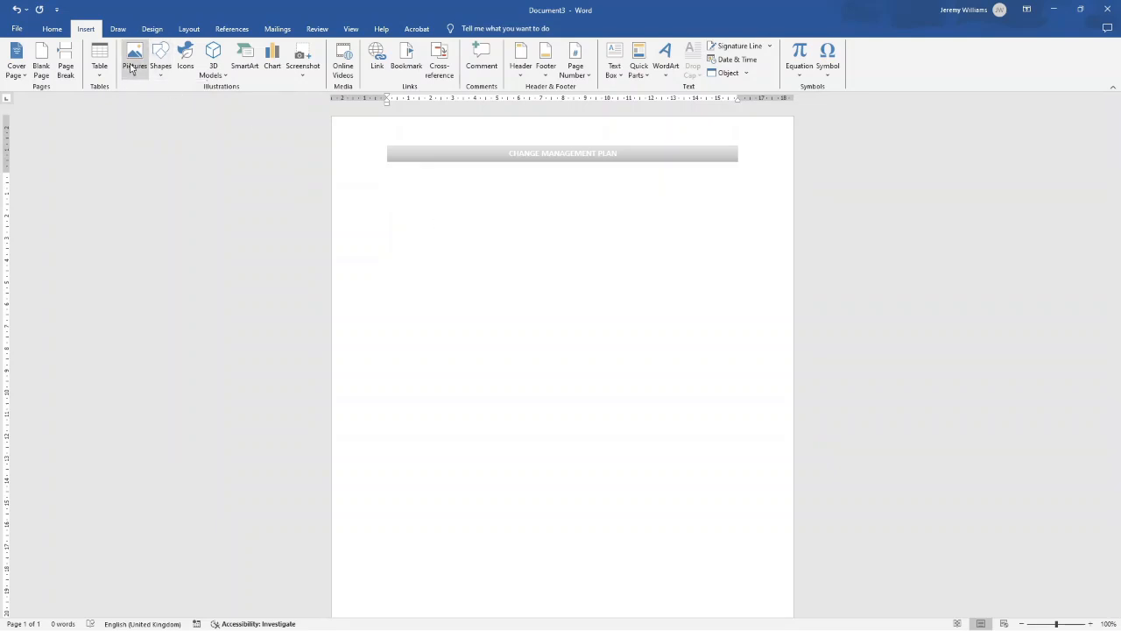
click(160, 76)
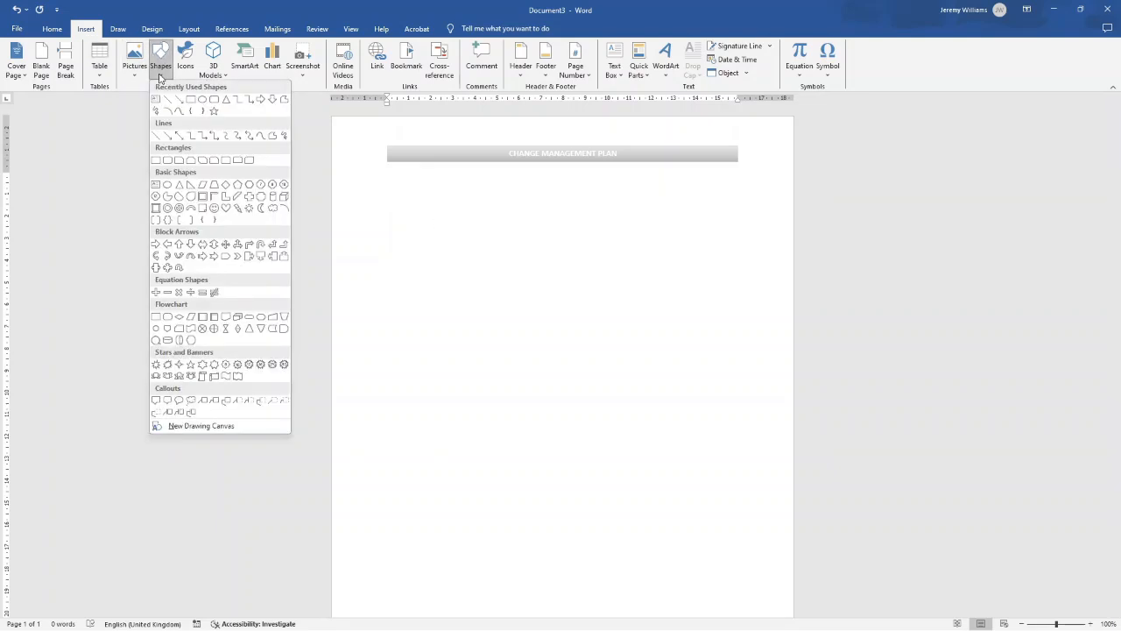
click(167, 159)
drag(473, 244, 646, 356)
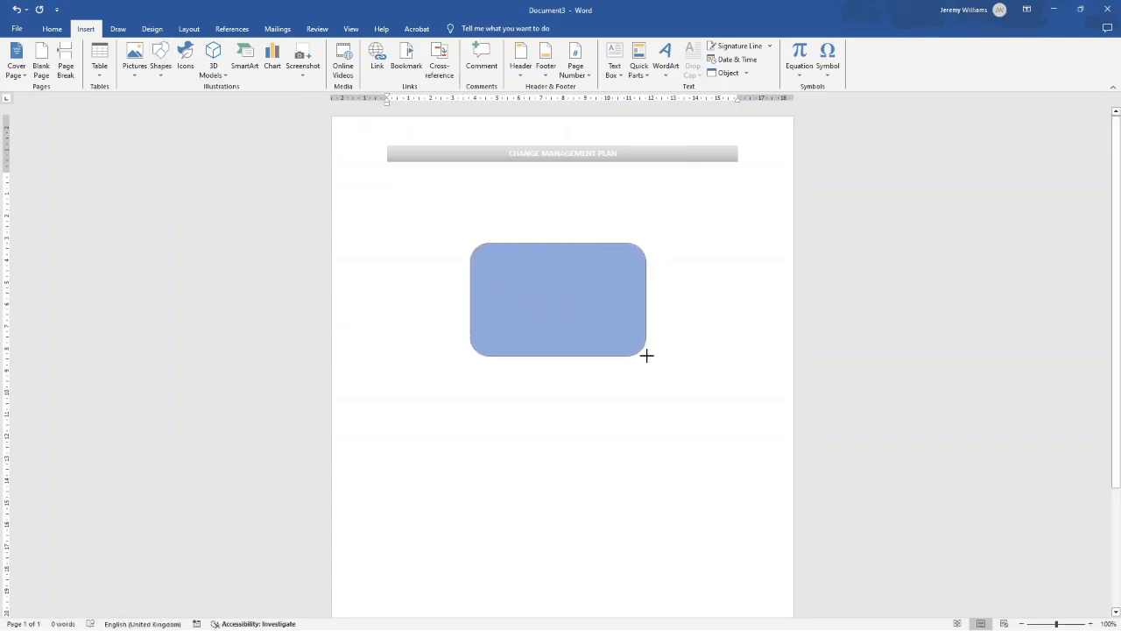
Step: Add the text "Add your Organisations Logo" to the rounded rectangle and apply the gray preset shape style
right_click(551, 272)
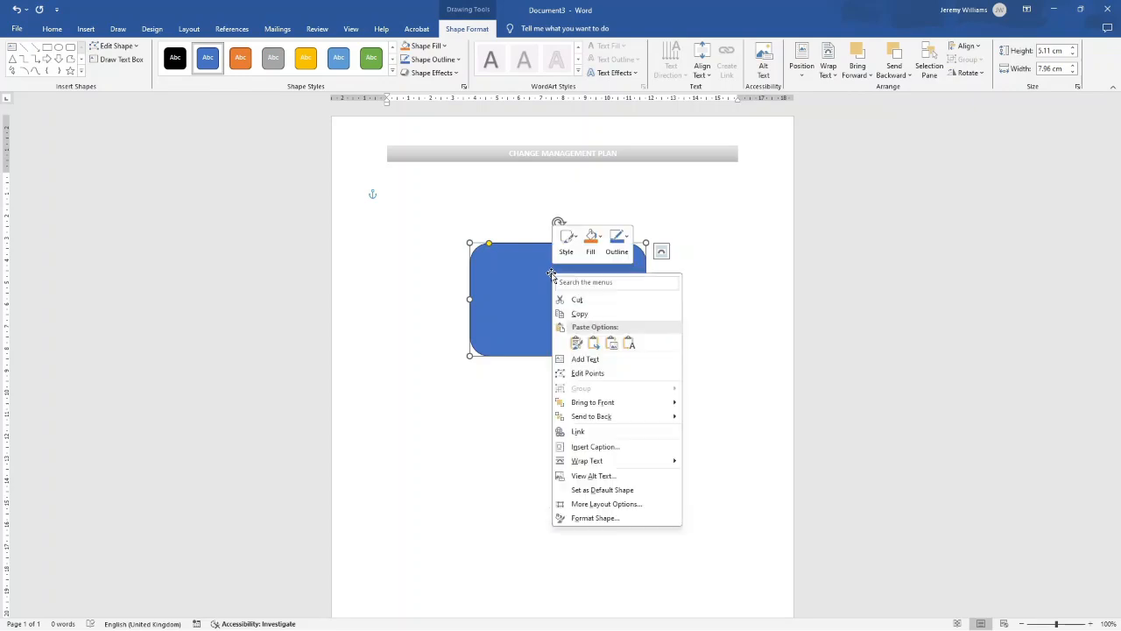
click(595, 358)
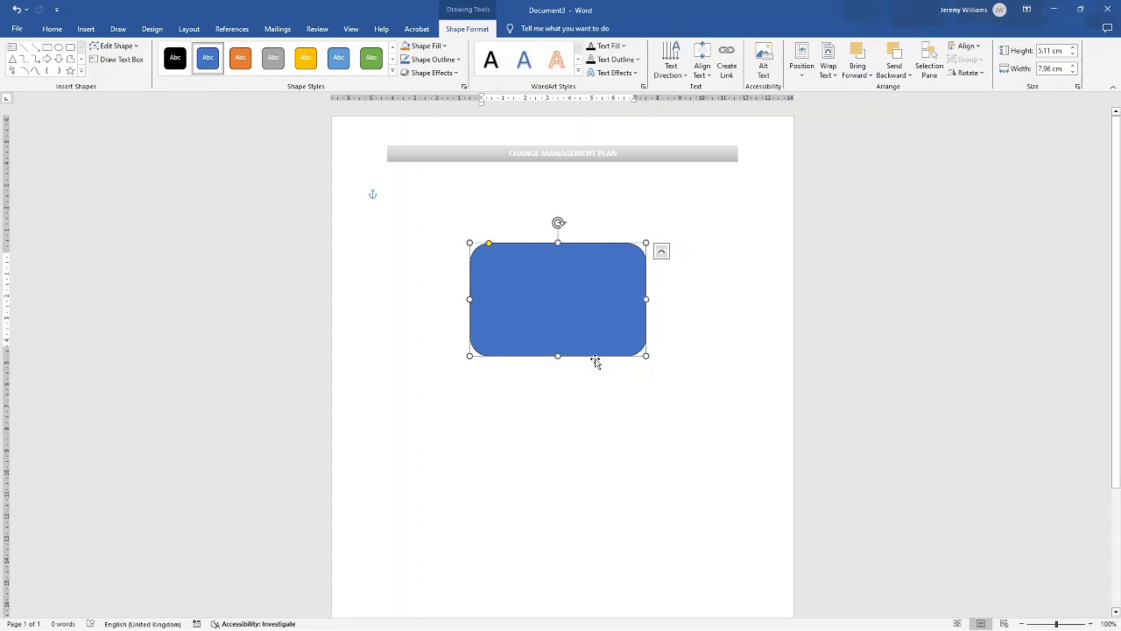
text(Add your)
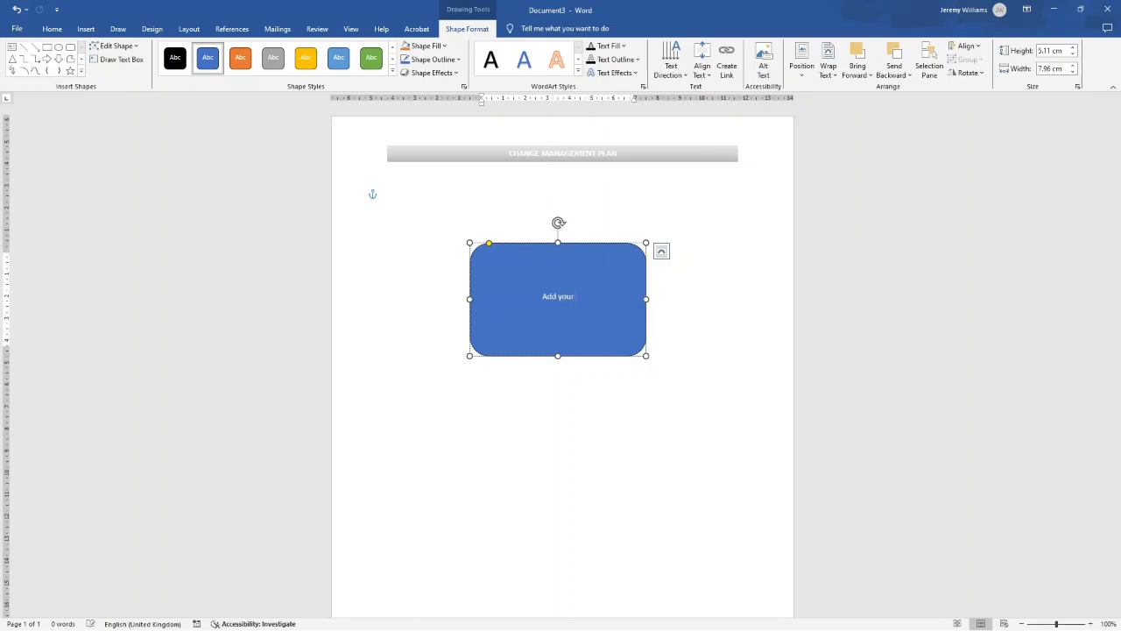
text( Organisations Logo)
click(273, 58)
Step: Enlarge the logo placeholder's text by several font sizes and make it bold
drag(510, 281, 613, 347)
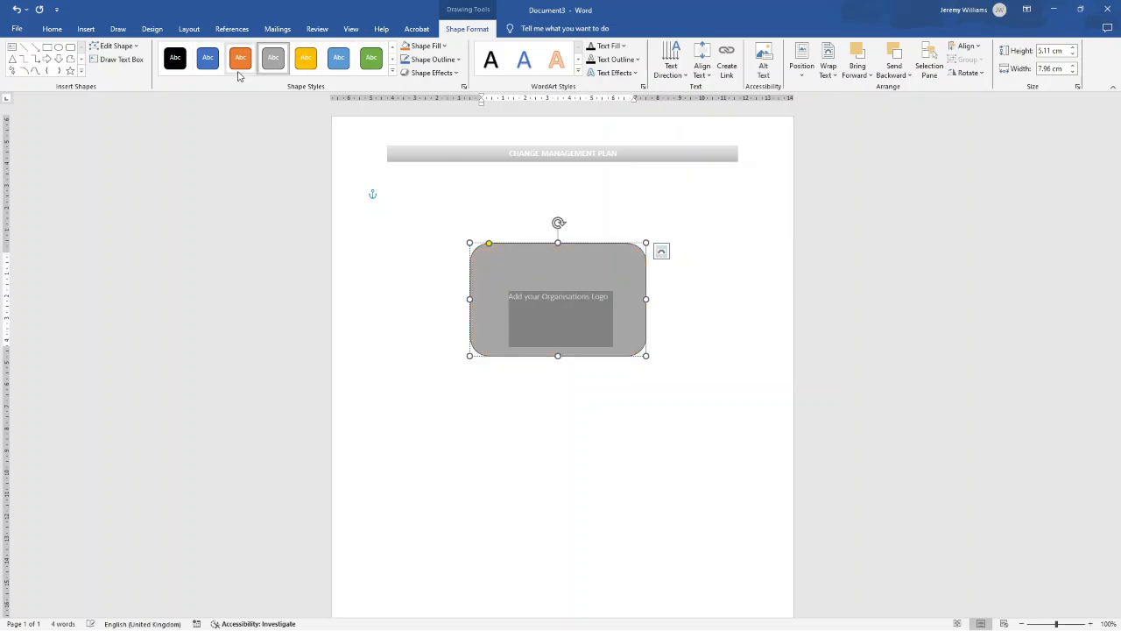
click(51, 29)
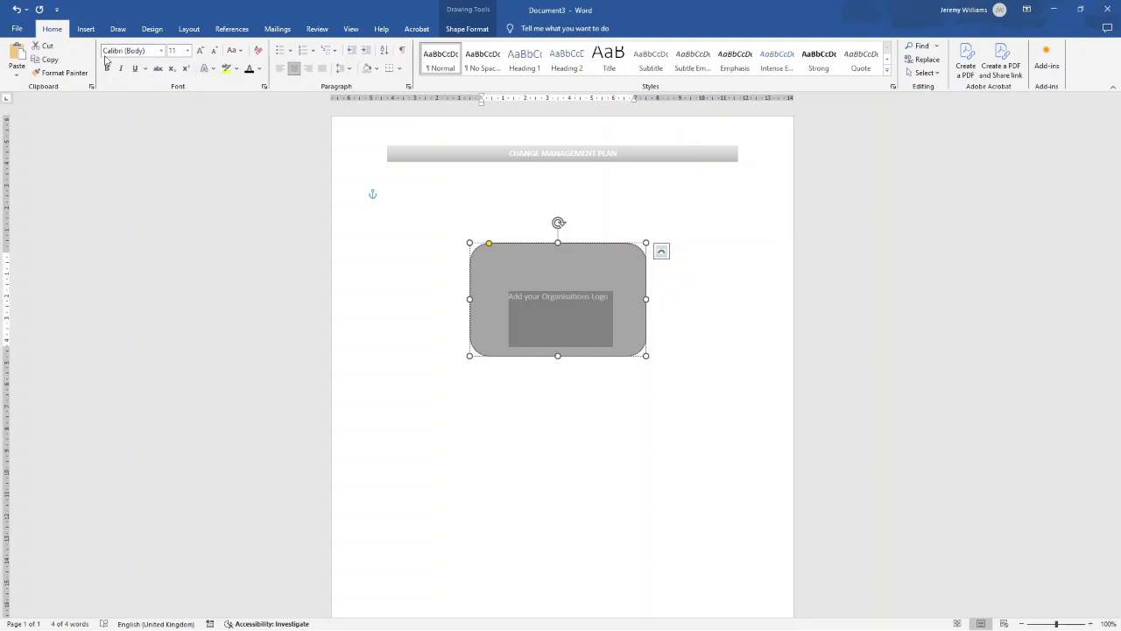
click(205, 53)
click(205, 53)
click(205, 54)
click(205, 54)
click(503, 386)
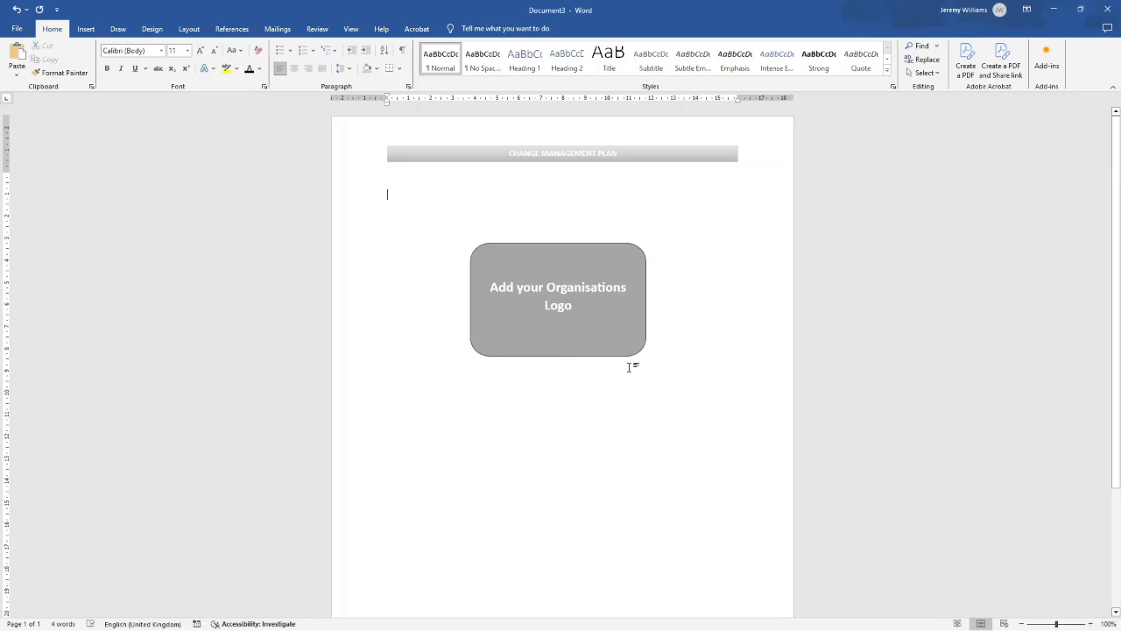
Step: Insert blank lines so the cursor sits beneath the logo placeholder, and move the placeholder up to just below the header
click(575, 342)
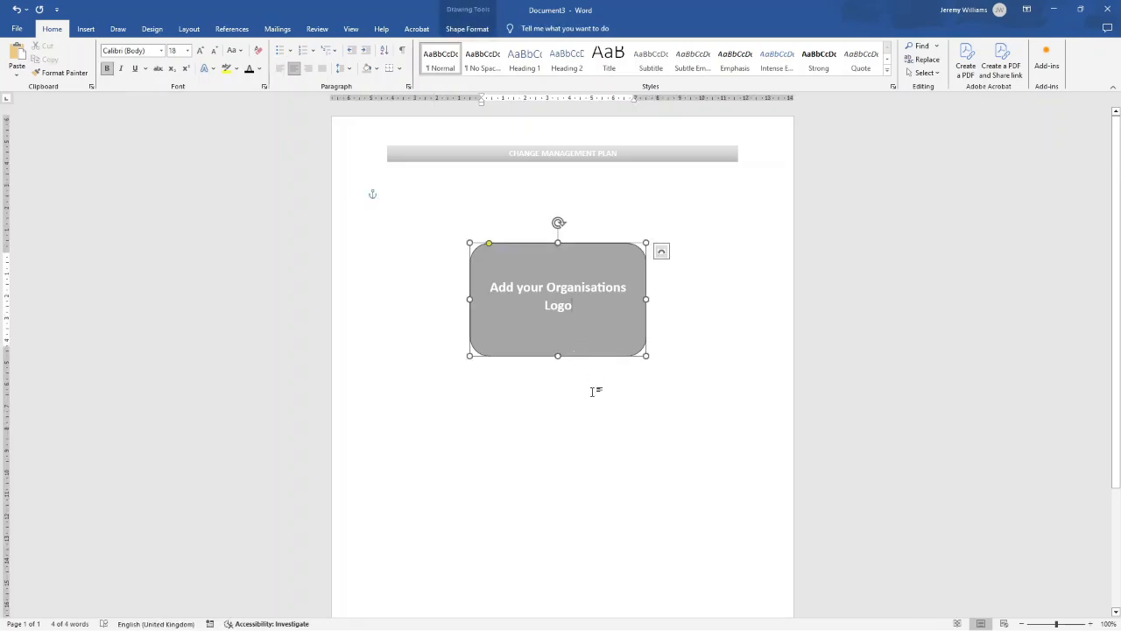
click(573, 318)
drag(551, 238, 551, 217)
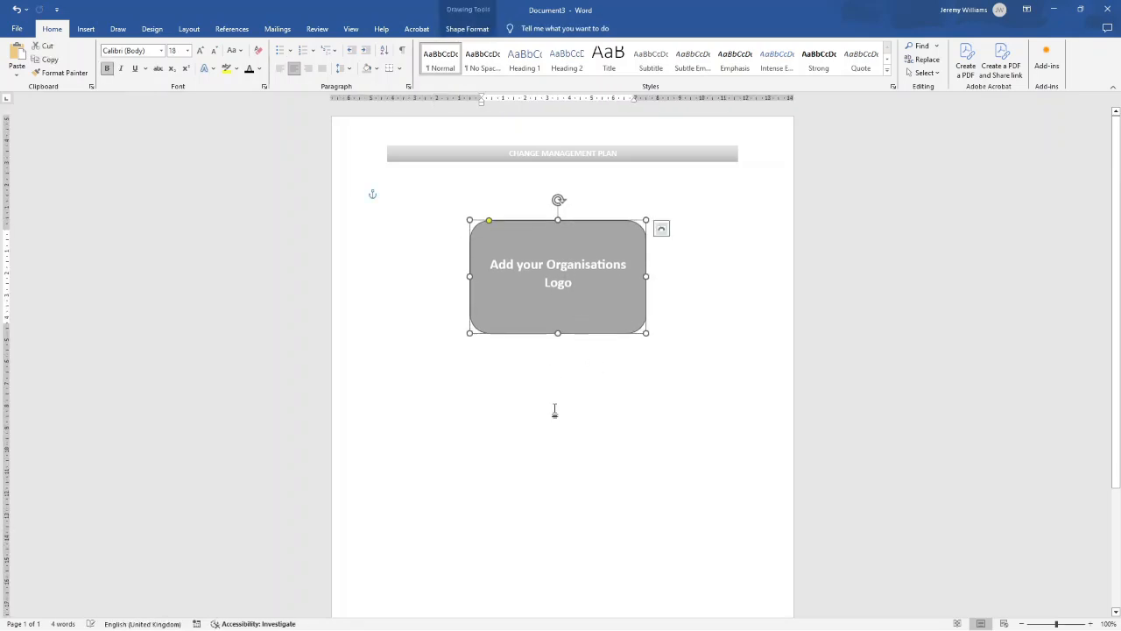
click(559, 375)
key(Return)
key(Return)
key(Return)
key(Return)
key(Return)
key(Return)
key(Return)
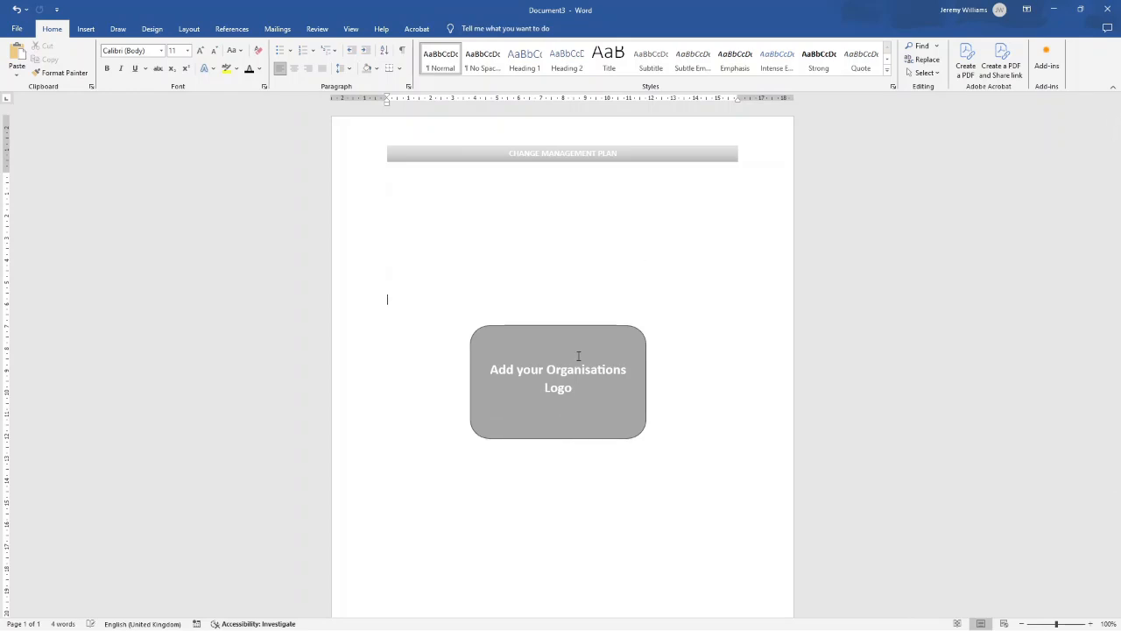
drag(504, 345, 513, 195)
click(396, 339)
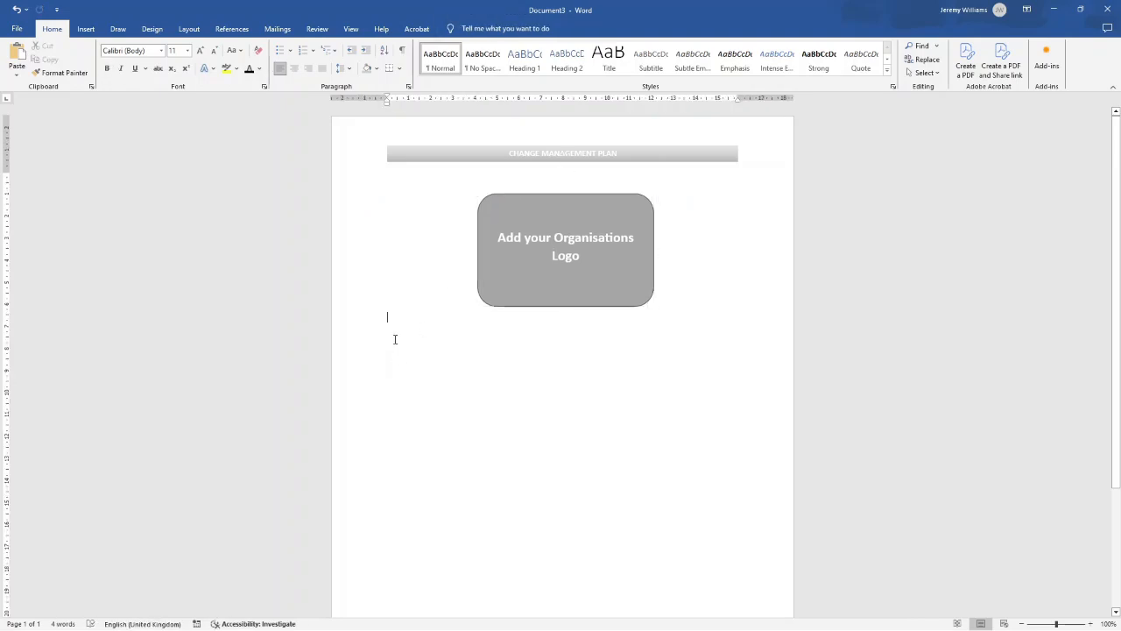
key(Return)
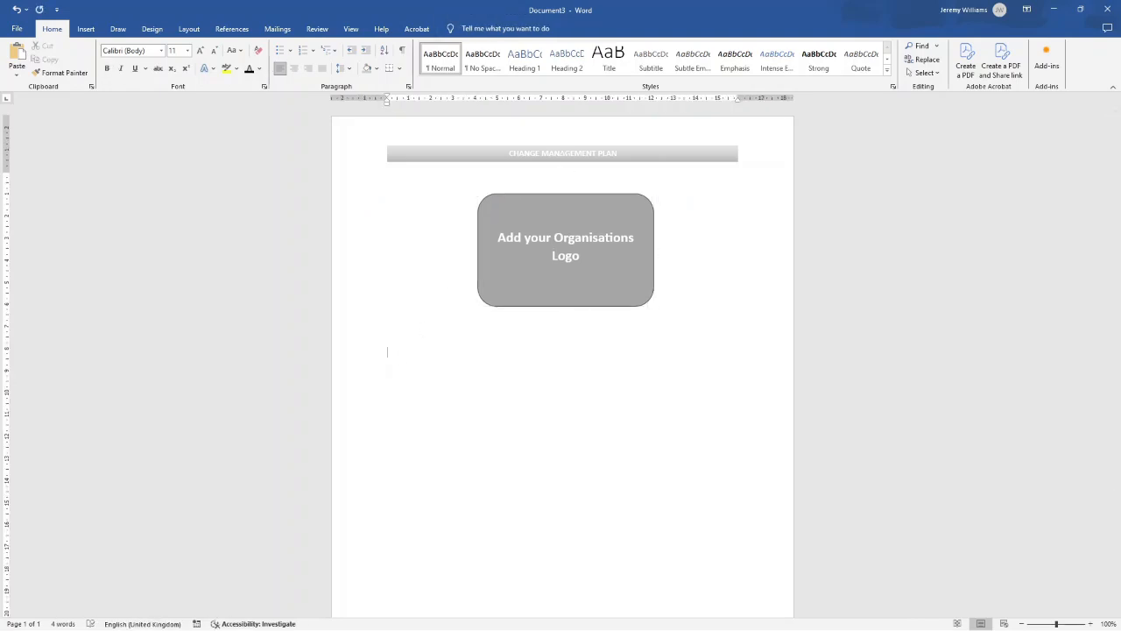
Step: Add the line "Author" below the logo placeholder, with its spelling corrected
text(Auhtor)
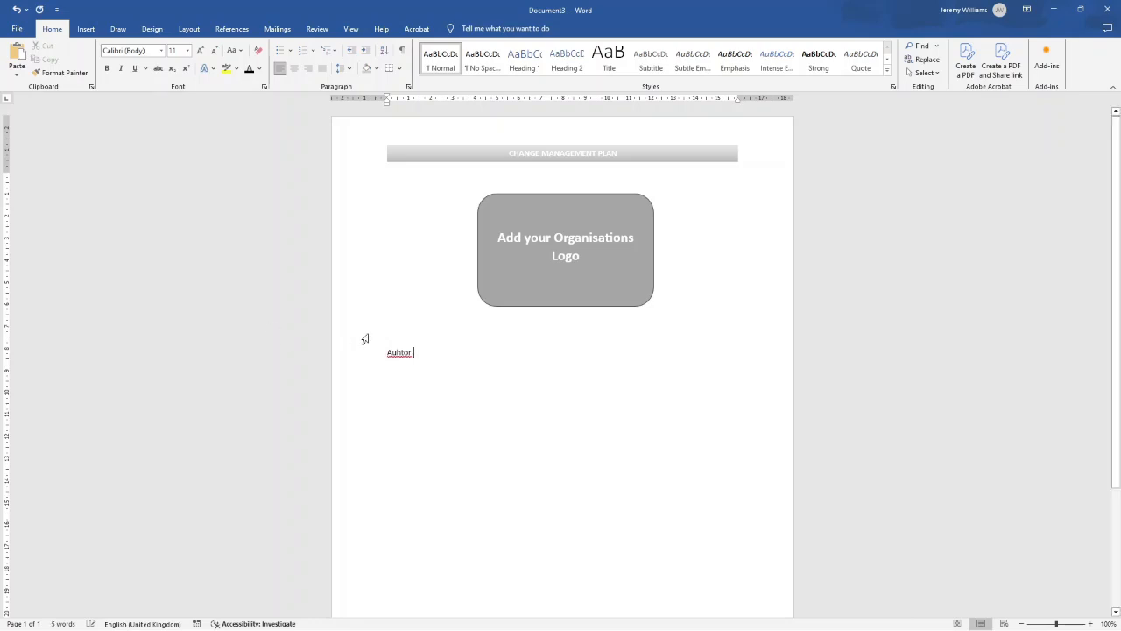
right_click(393, 351)
click(399, 365)
Step: Format the "Author" line as bold 18 pt text and centre it
double_click(400, 352)
click(107, 68)
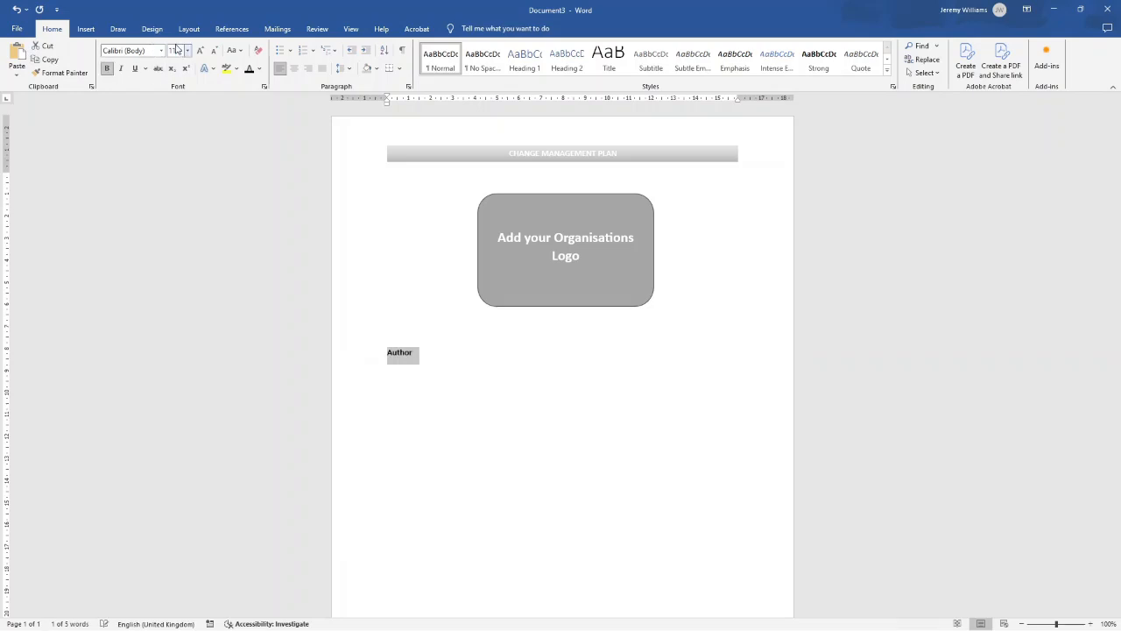
click(201, 51)
click(200, 51)
click(201, 51)
click(201, 50)
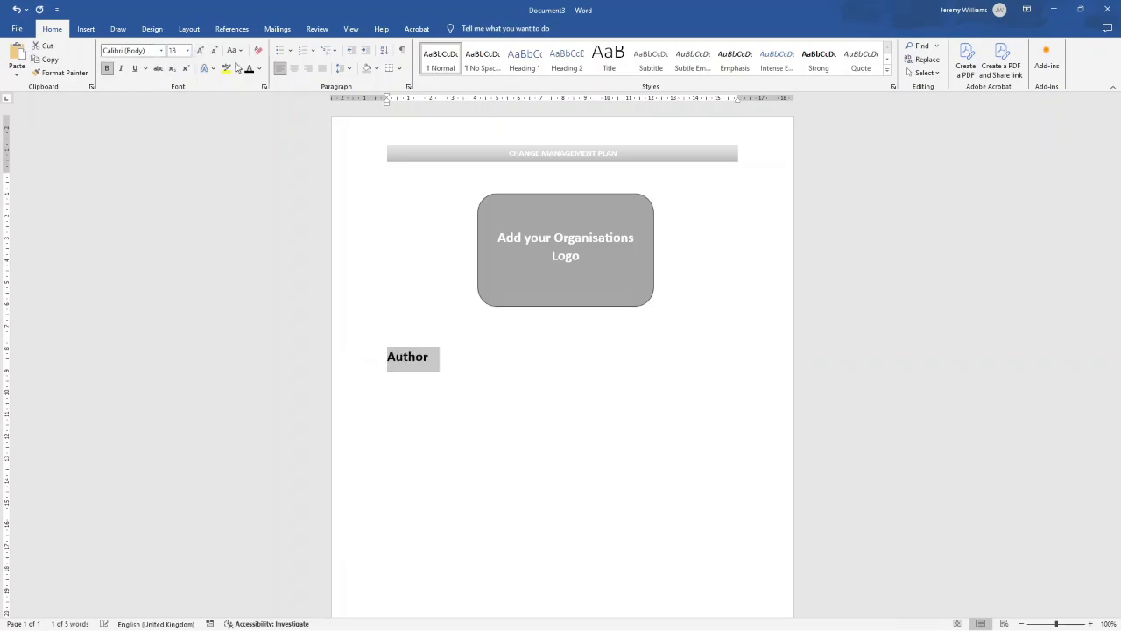
click(294, 68)
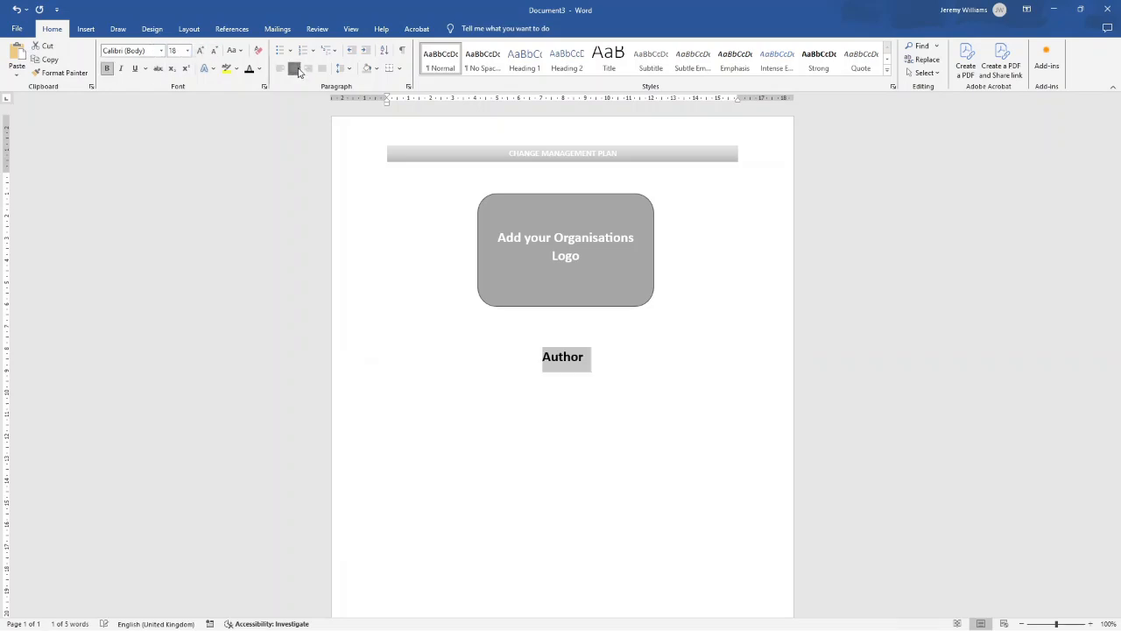
double_click(570, 359)
text(Jeremy)
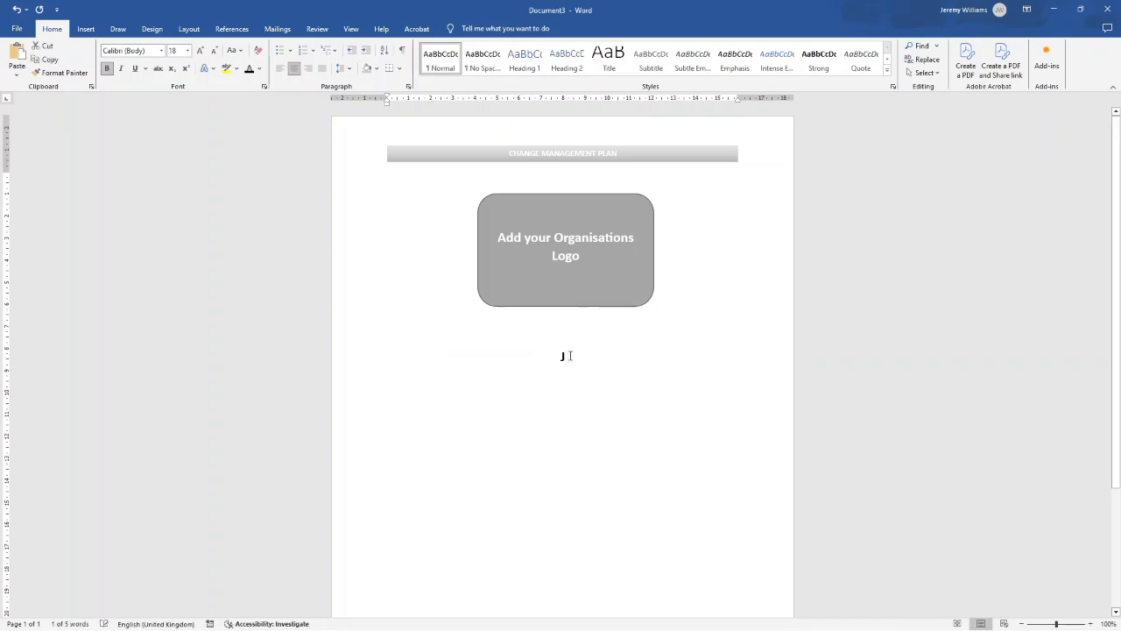
key(ctrl+z)
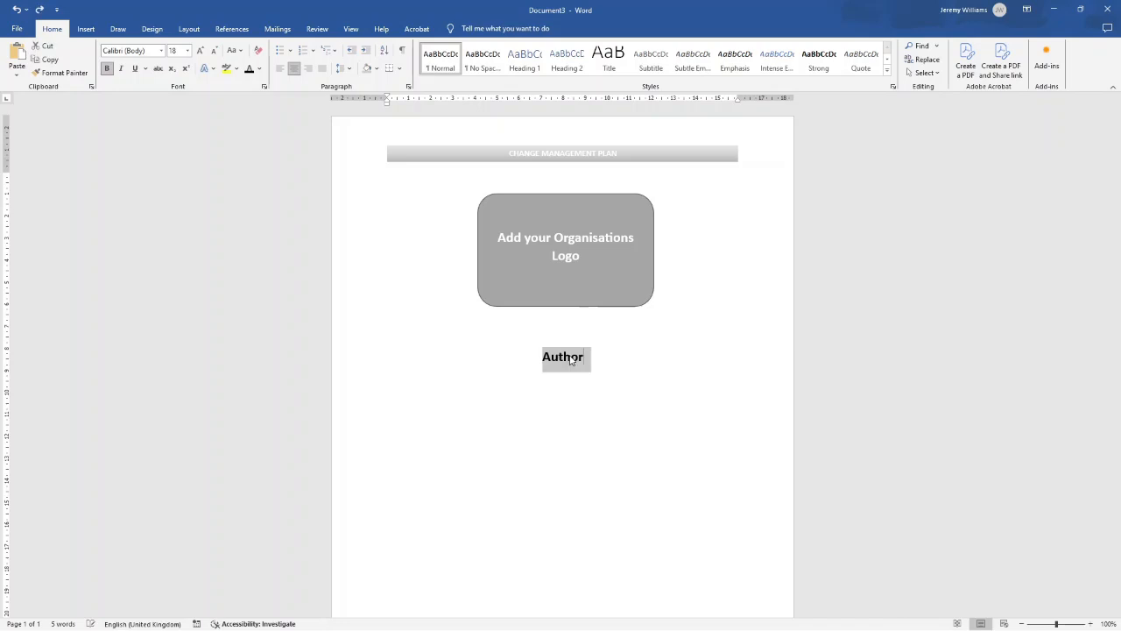
Step: Add the line "Date" on a new line below "Author"
key(End)
key(Return)
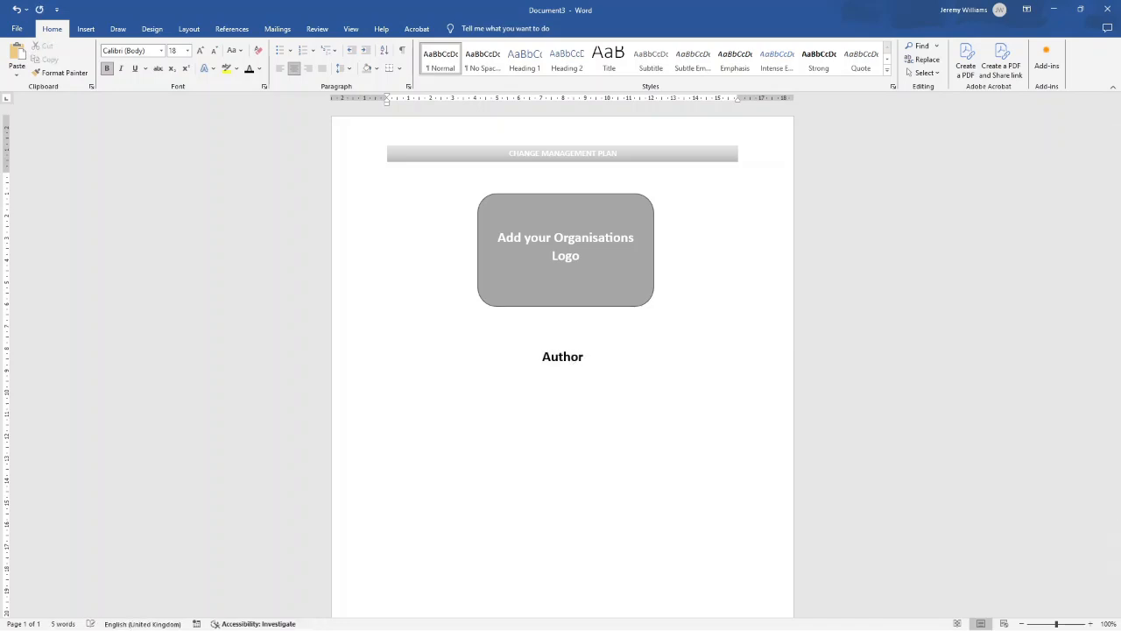
text(Date)
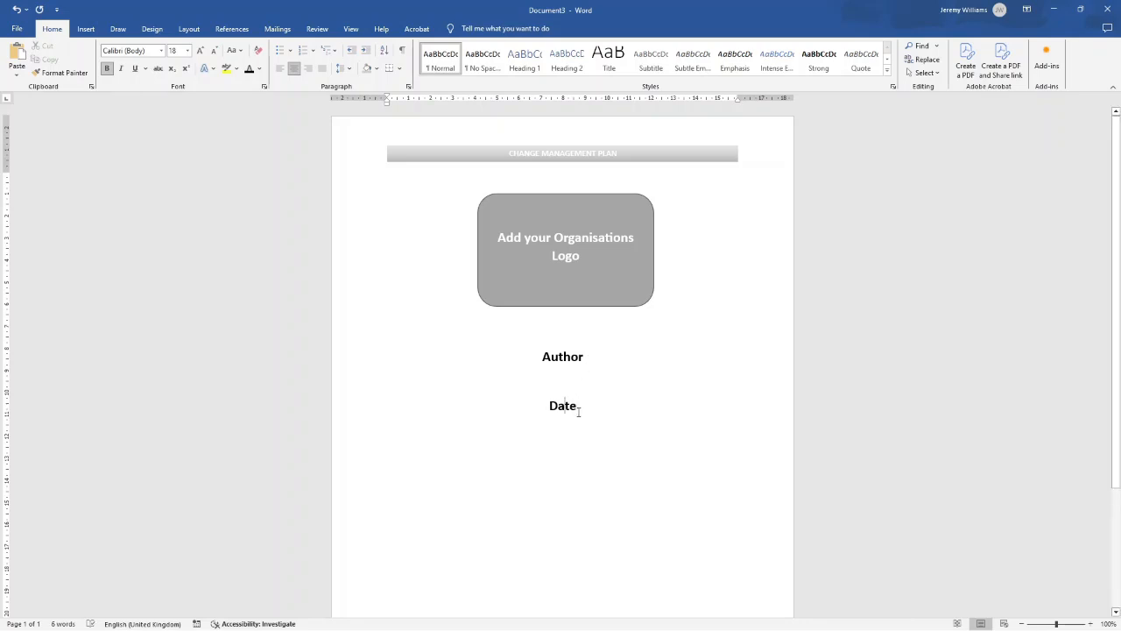
Step: Add the line "Version: 00.00.01" below the "Date" line
key(Return)
text(Vrsion)
key(BackSpace)
key(BackSpace)
key(BackSpace)
key(BackSpace)
key(BackSpace)
text(ersion:)
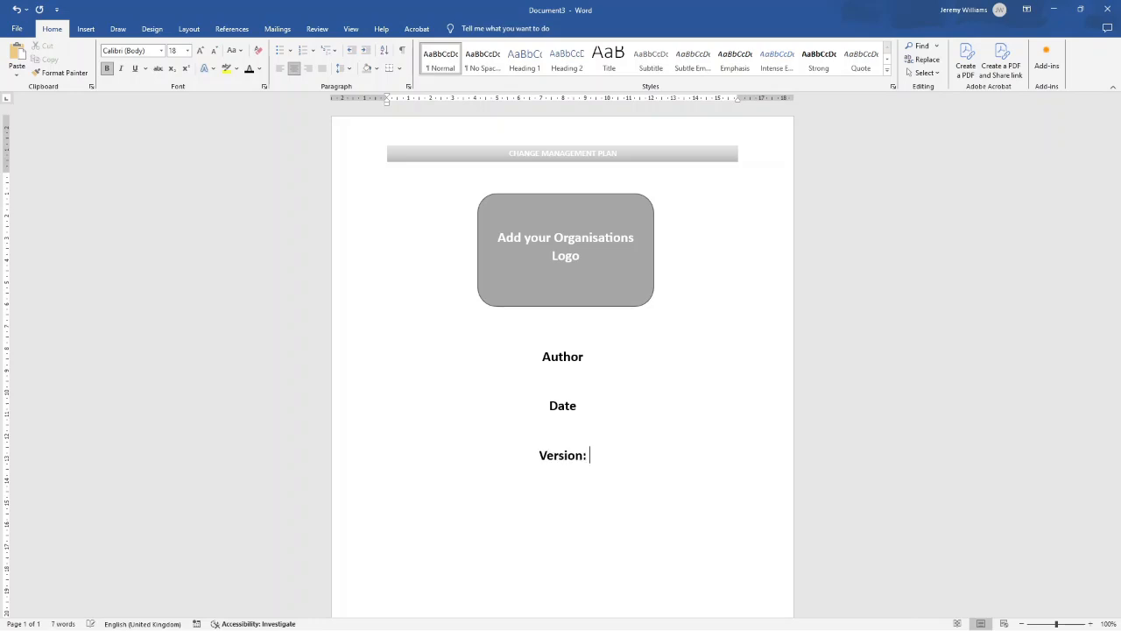
text( 00.00.01)
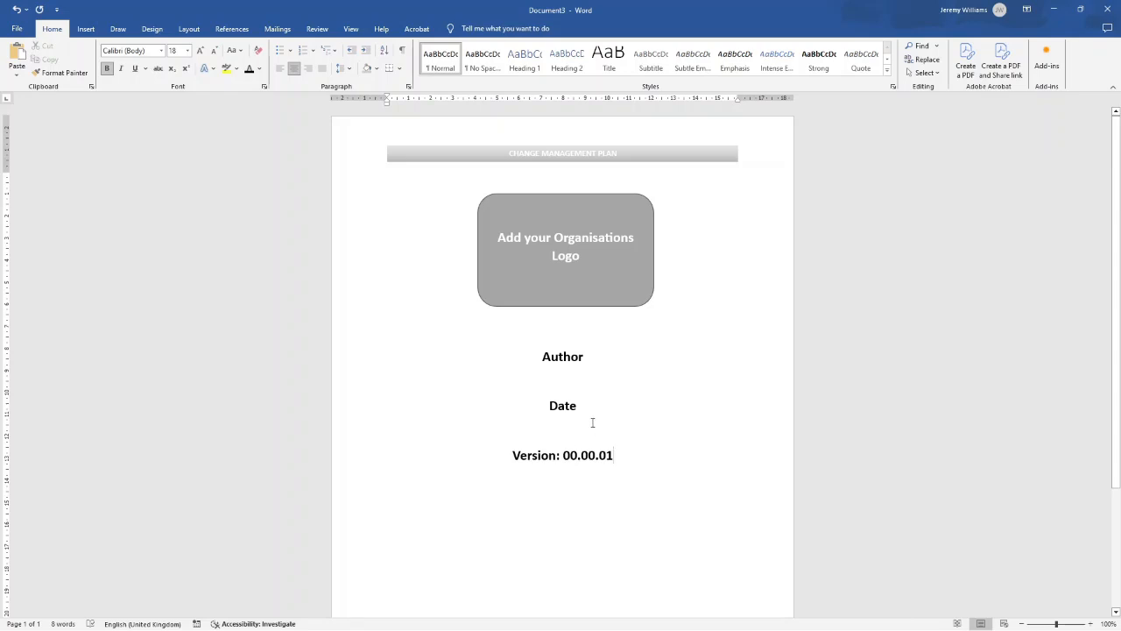
Step: Insert a table with four columns and six rows below the version line
scroll(608, 438, down, 1)
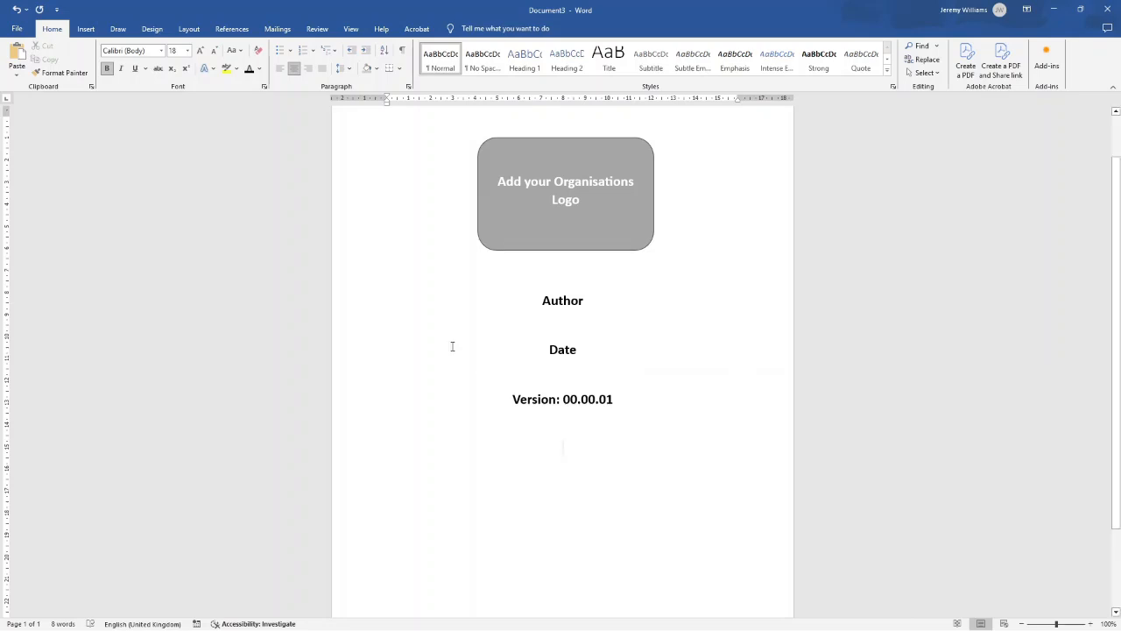
click(87, 30)
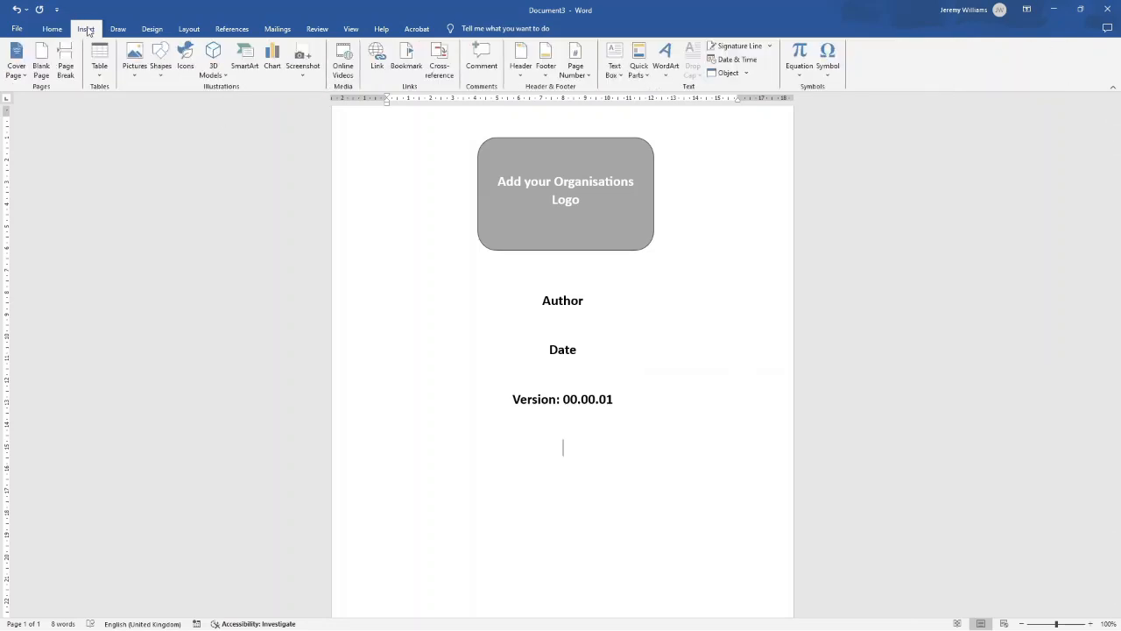
click(106, 75)
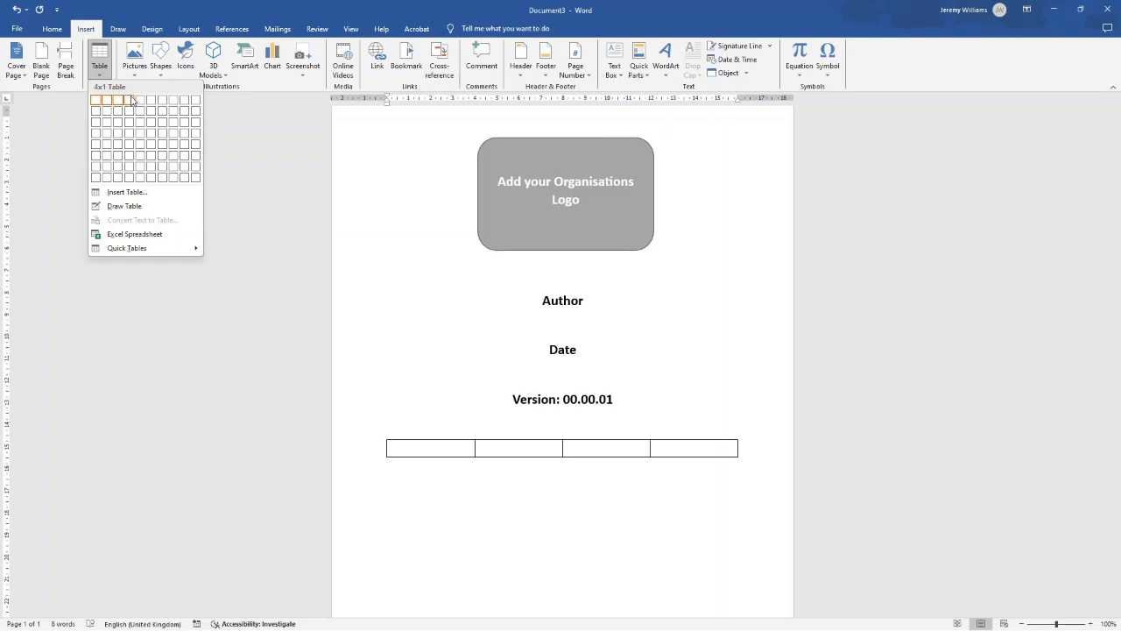
click(129, 156)
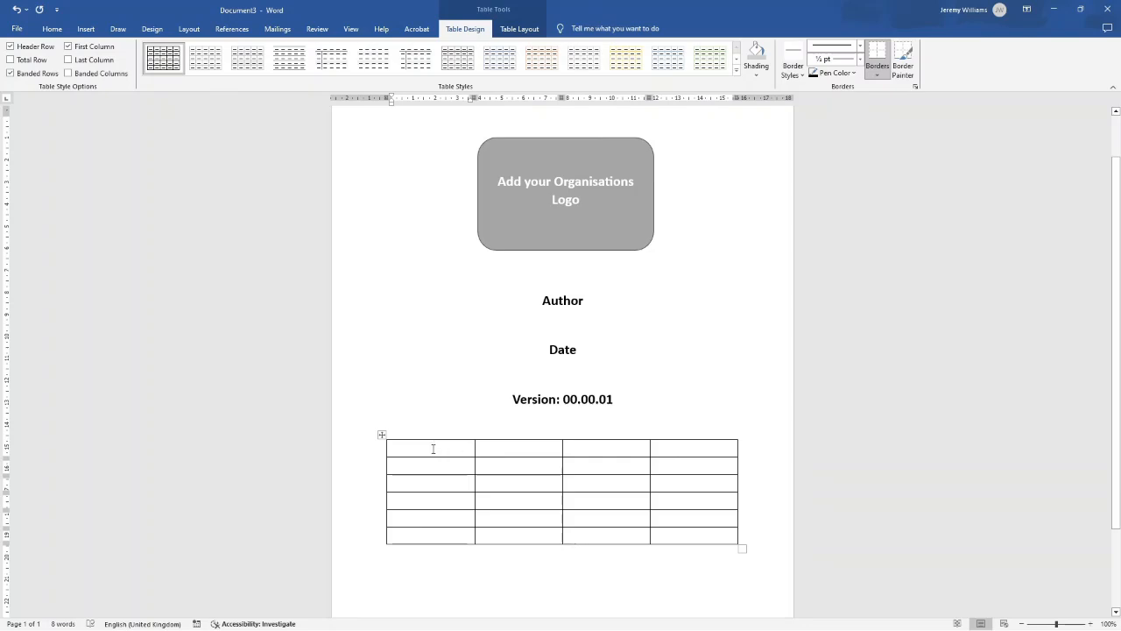
Step: Merge the table's first row into a single cell and title it "Revision History"
drag(434, 448, 664, 451)
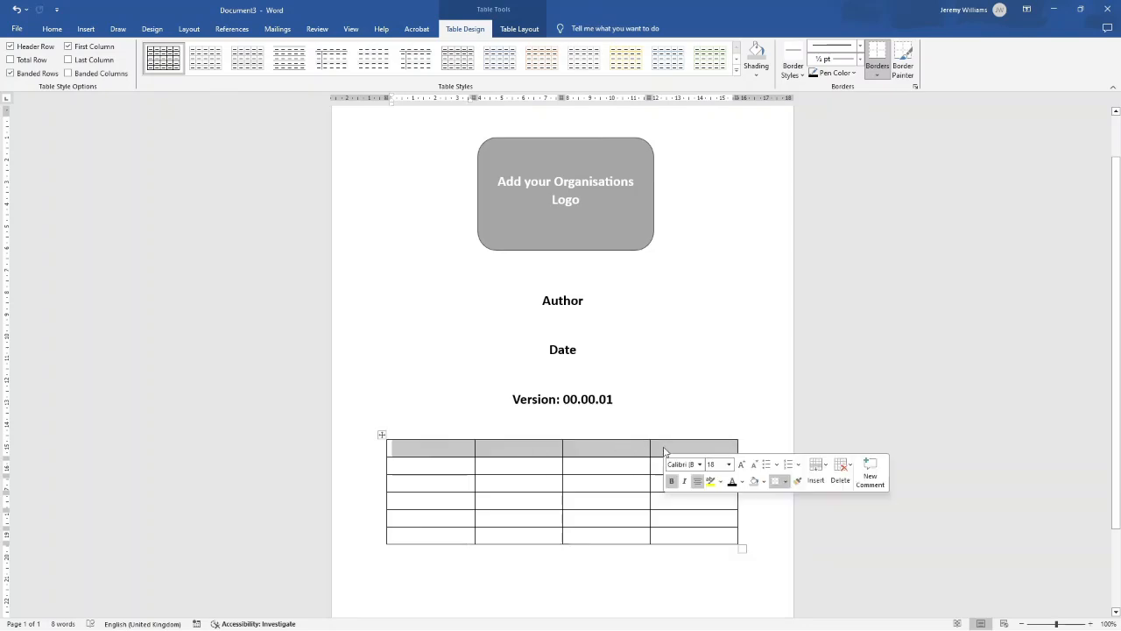
right_click(659, 449)
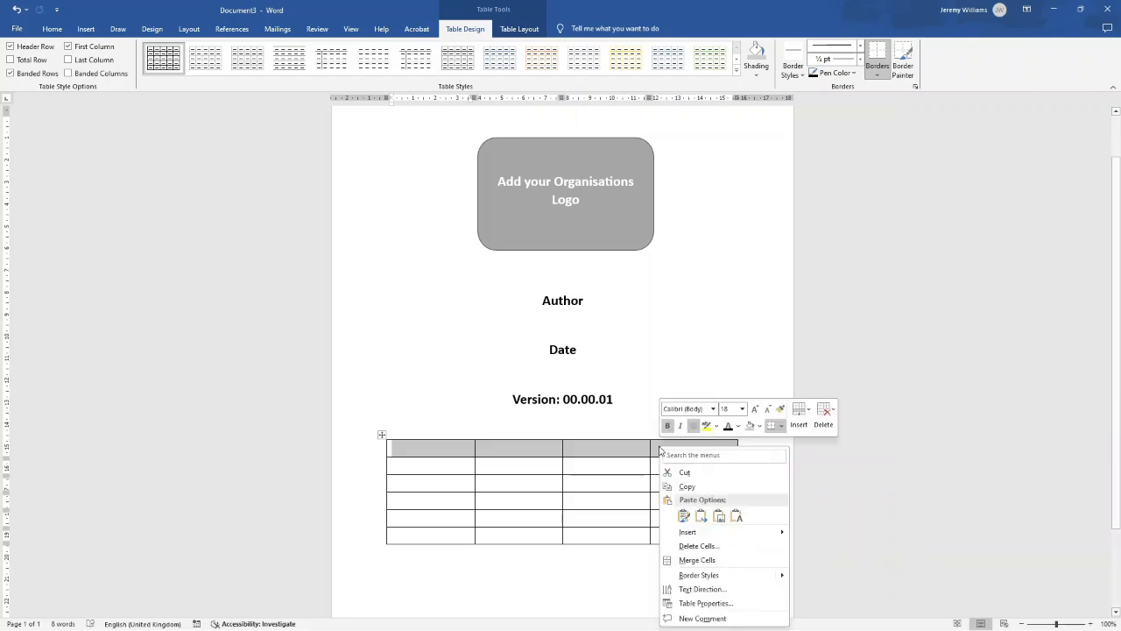
click(713, 558)
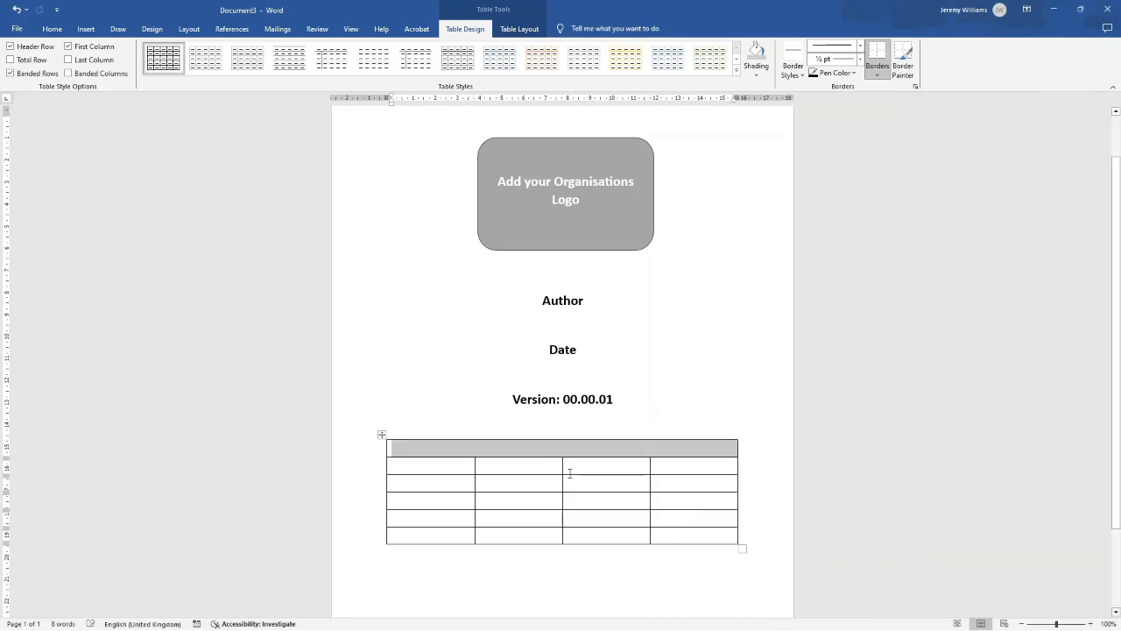
click(469, 449)
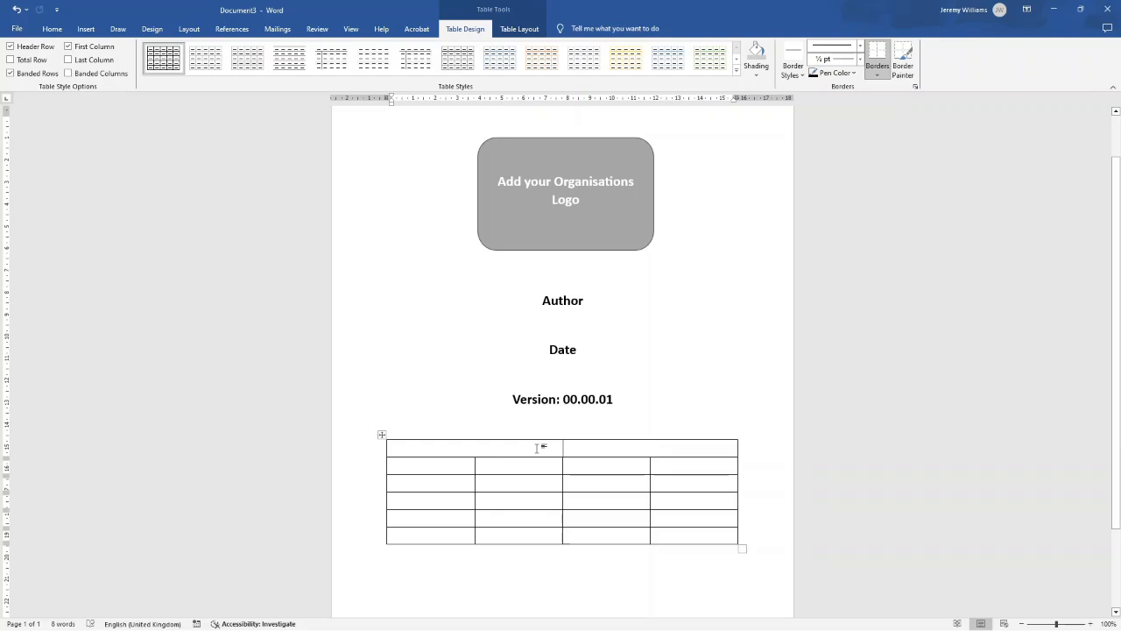
text(REvi)
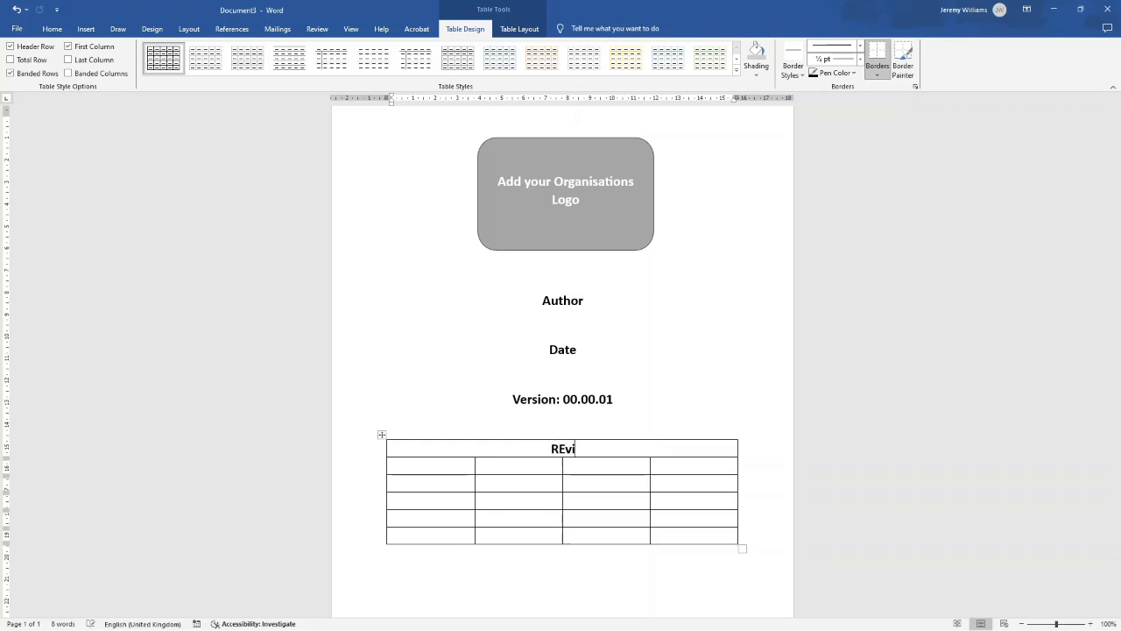
text(sion History)
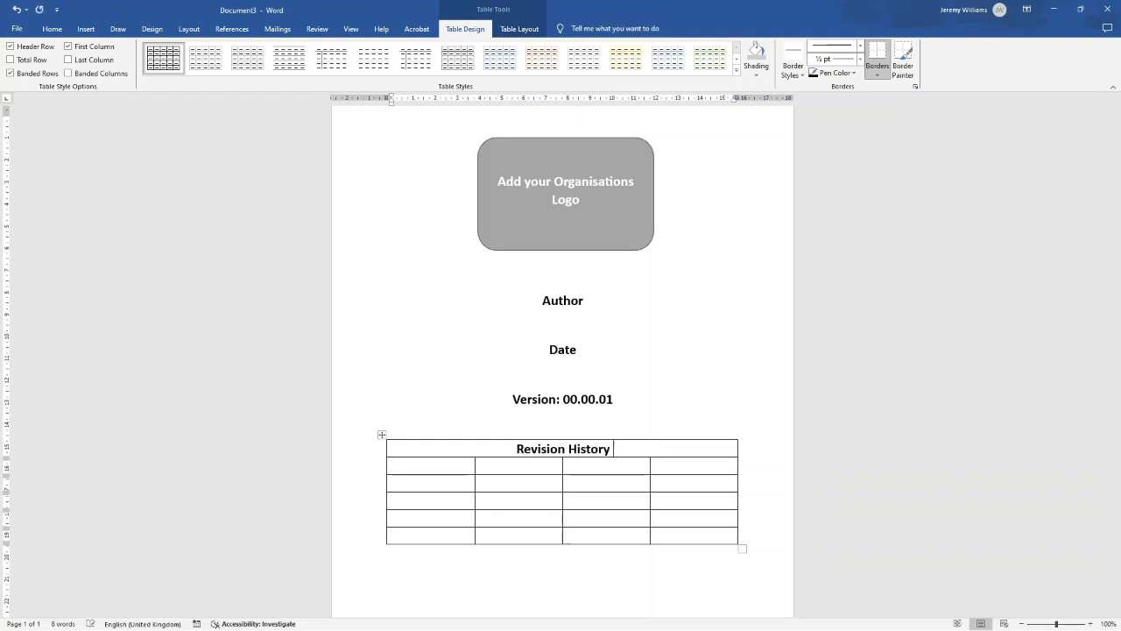
Step: Reduce the "Revision History" title to 14 pt and shade its row Light Gray, Background 2, Darker 10%
triple_click(516, 447)
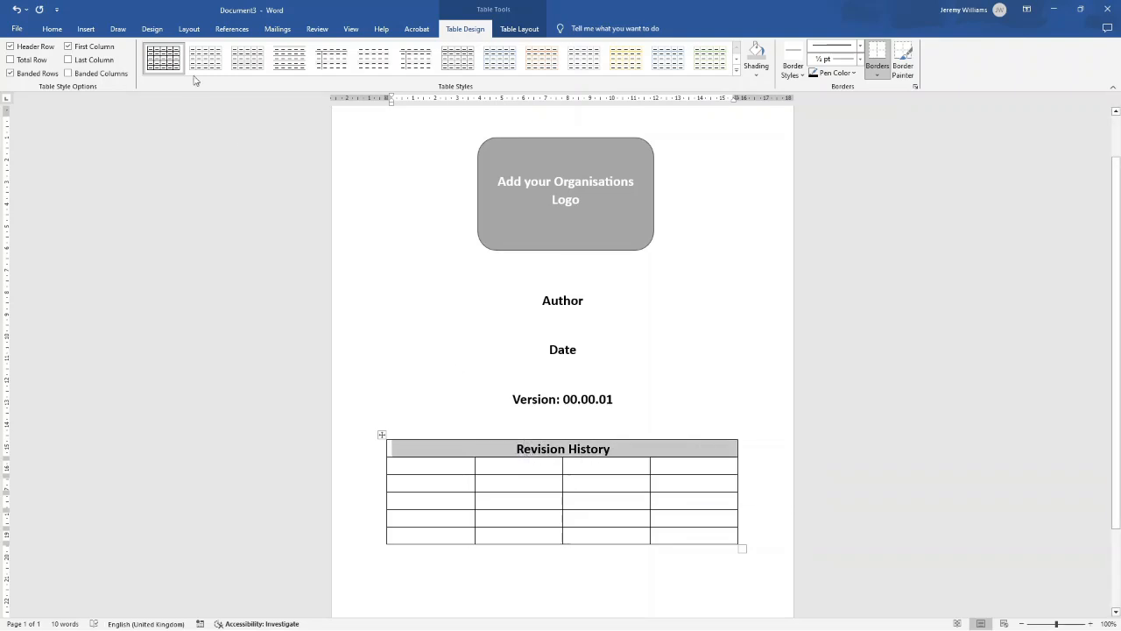
click(59, 31)
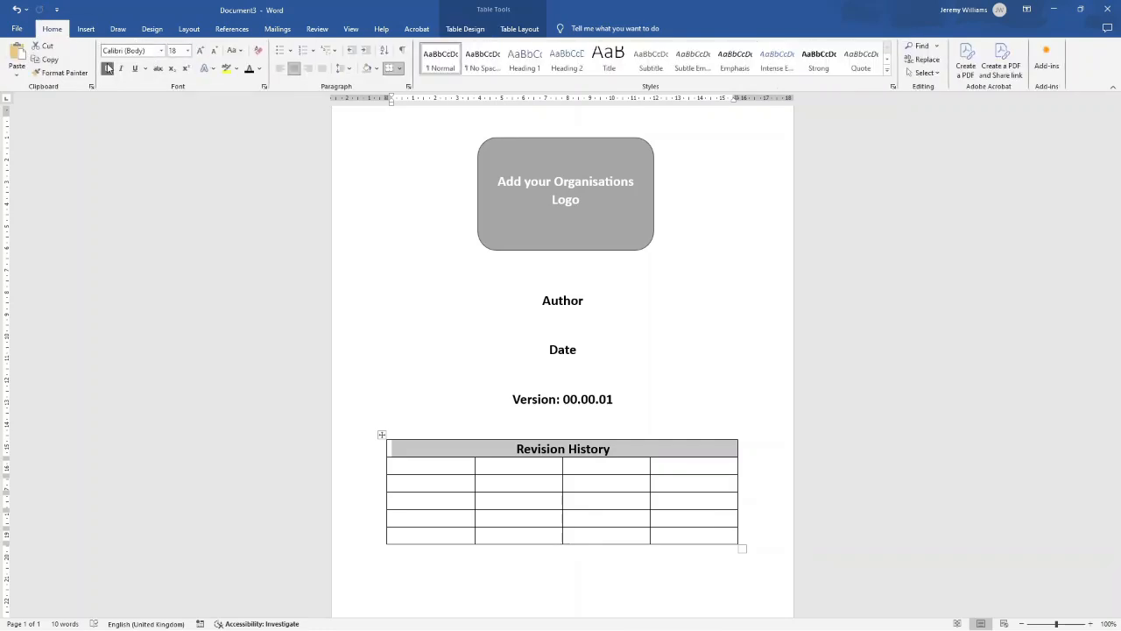
click(211, 52)
click(211, 52)
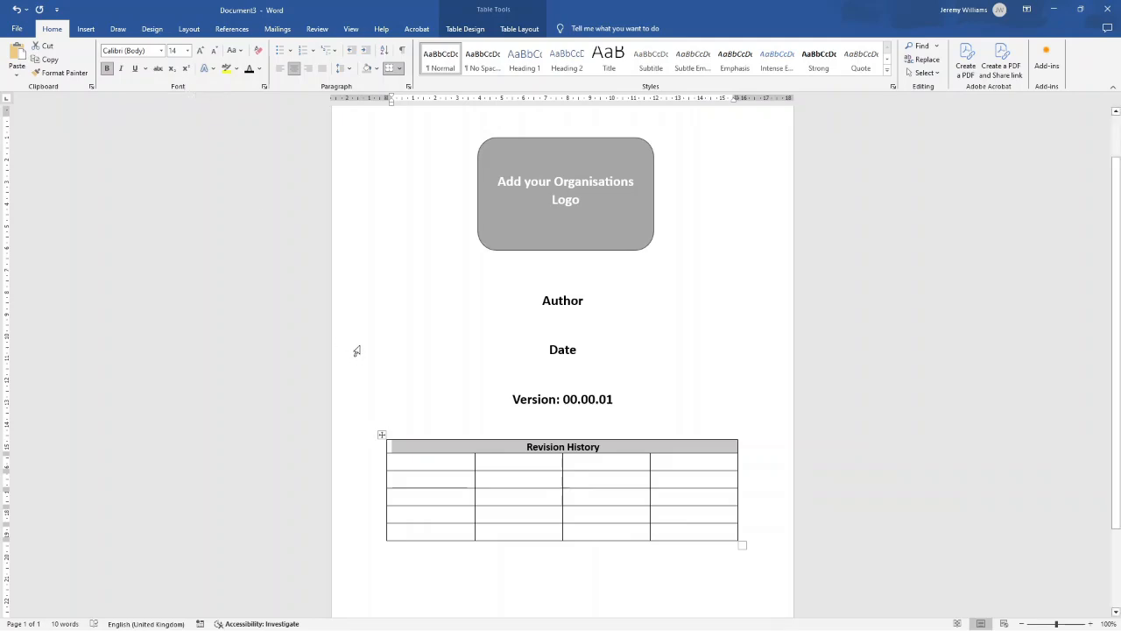
click(376, 70)
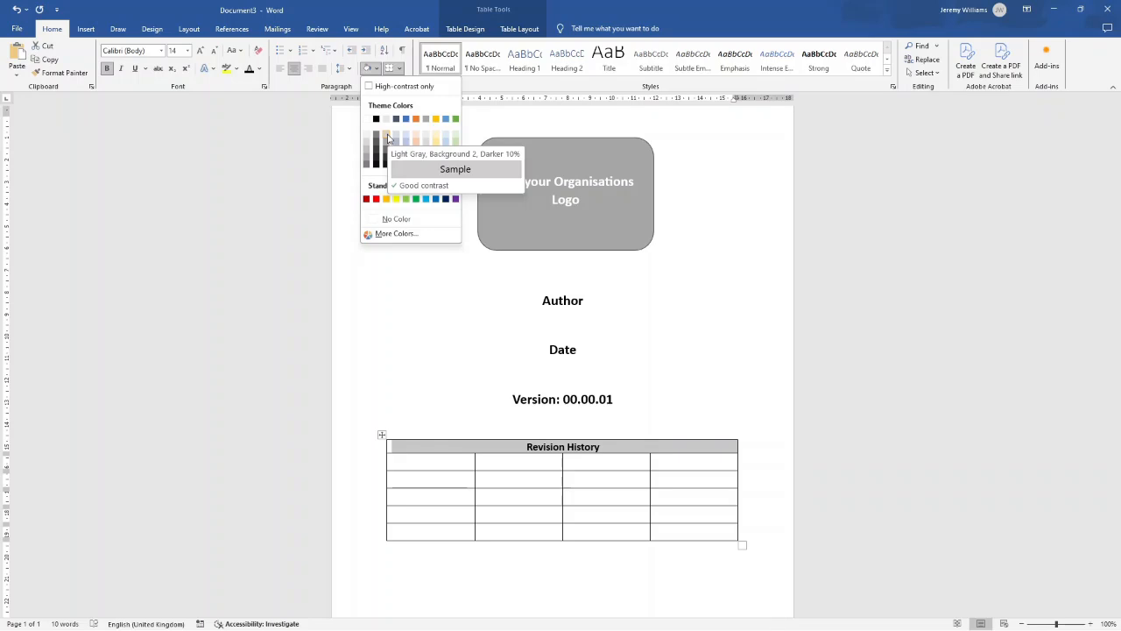
click(388, 138)
Step: Enter the column headings "Date", "Version", "Description" and "Author" in the table's second row
click(441, 461)
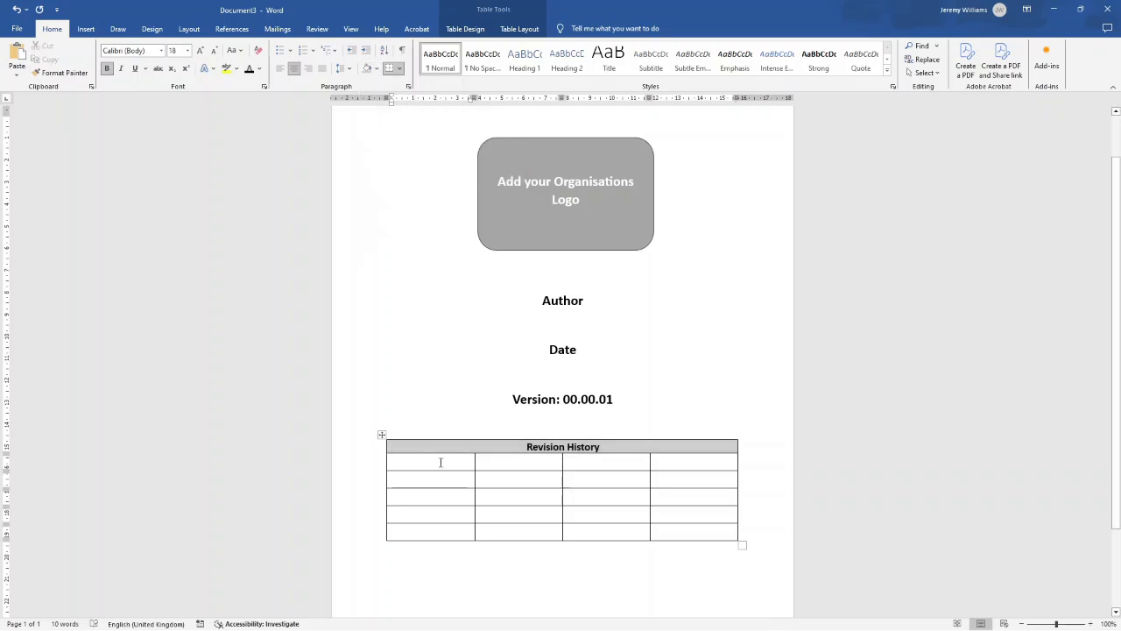
text(Date)
click(506, 456)
text(Version)
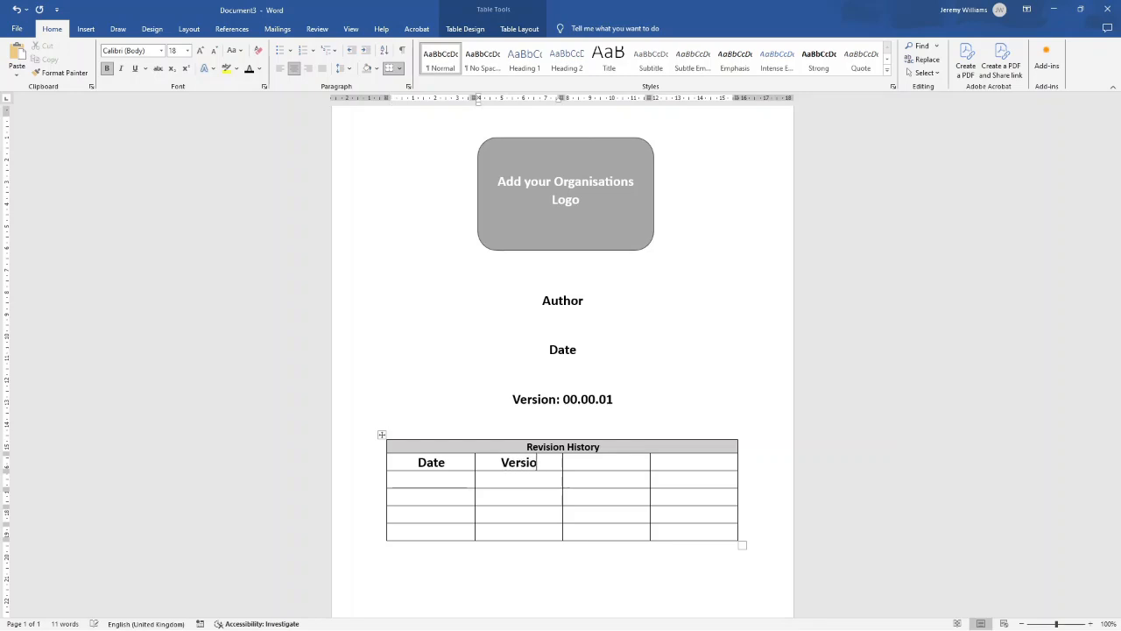
click(575, 462)
text(D)
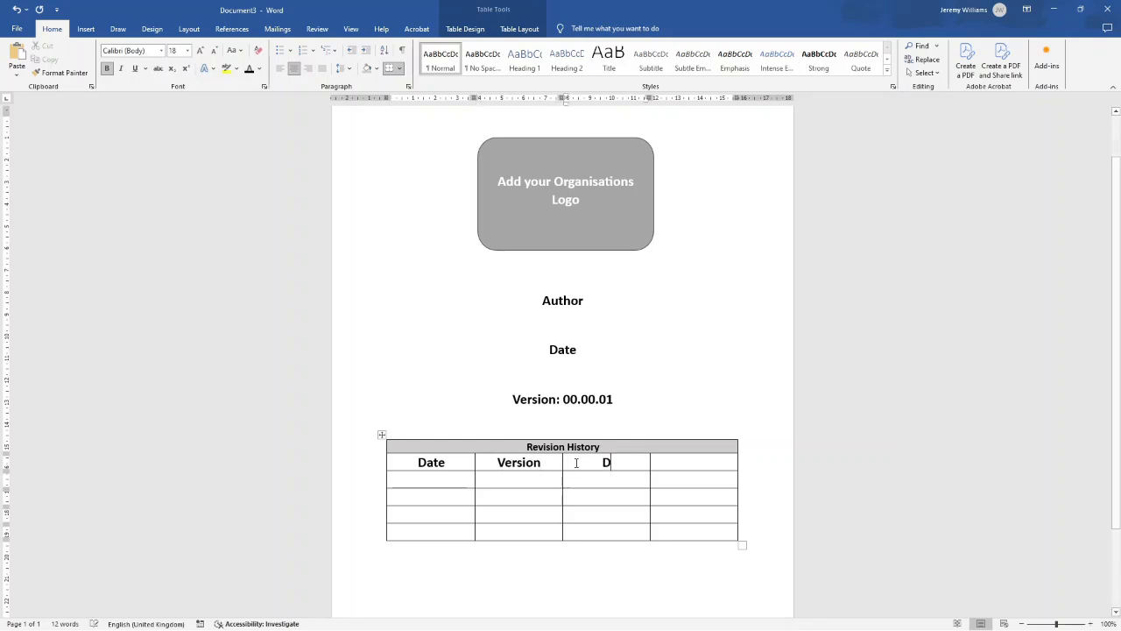
text(escription)
click(669, 460)
text(Author)
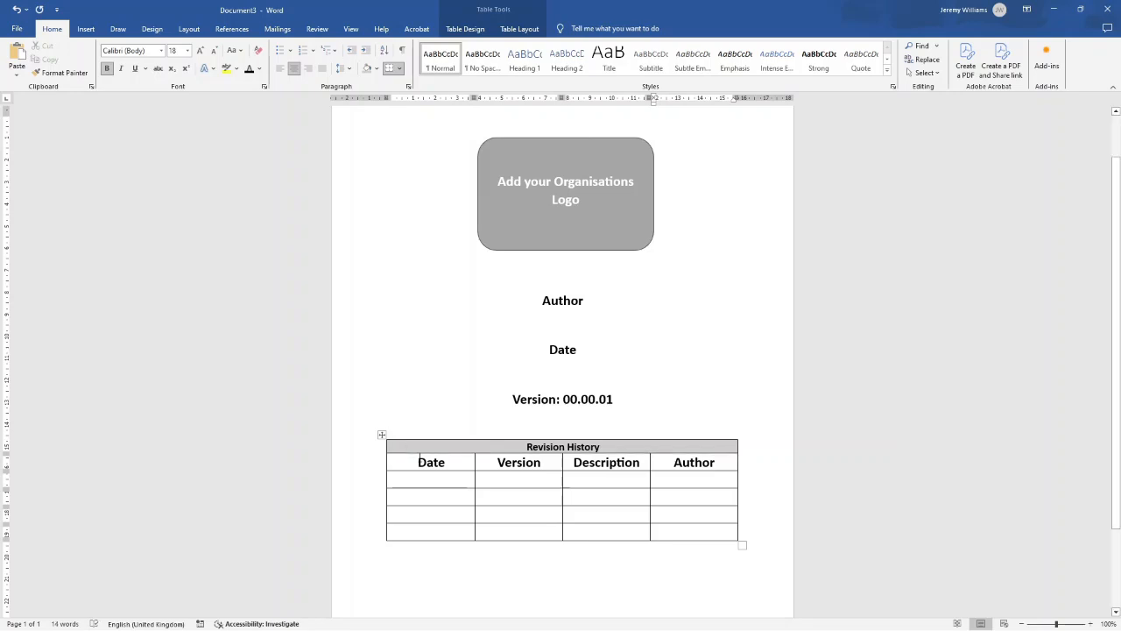
Step: Set the revision table's column heading row to 11 pt and shade it a lighter gray than the title row
drag(419, 459, 663, 456)
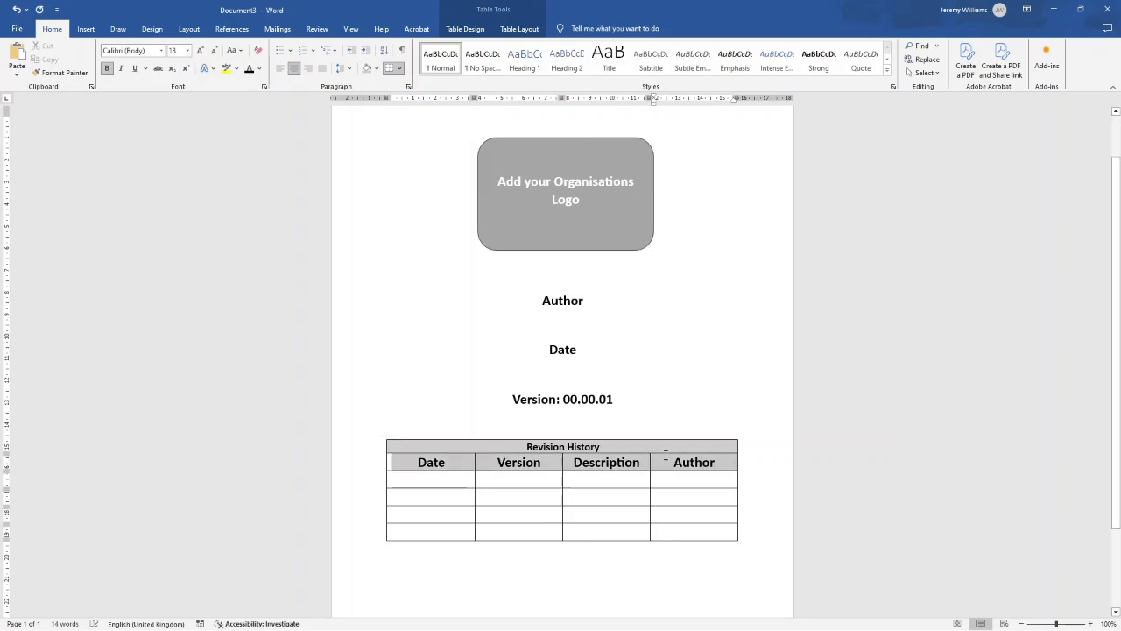
click(183, 51)
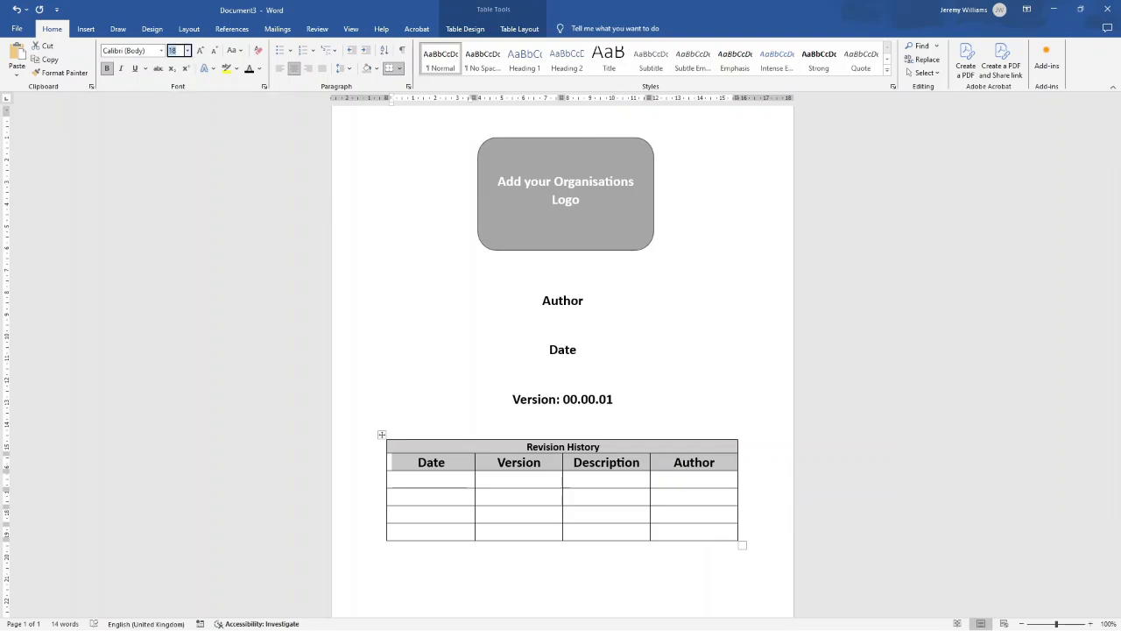
text(11)
key(Return)
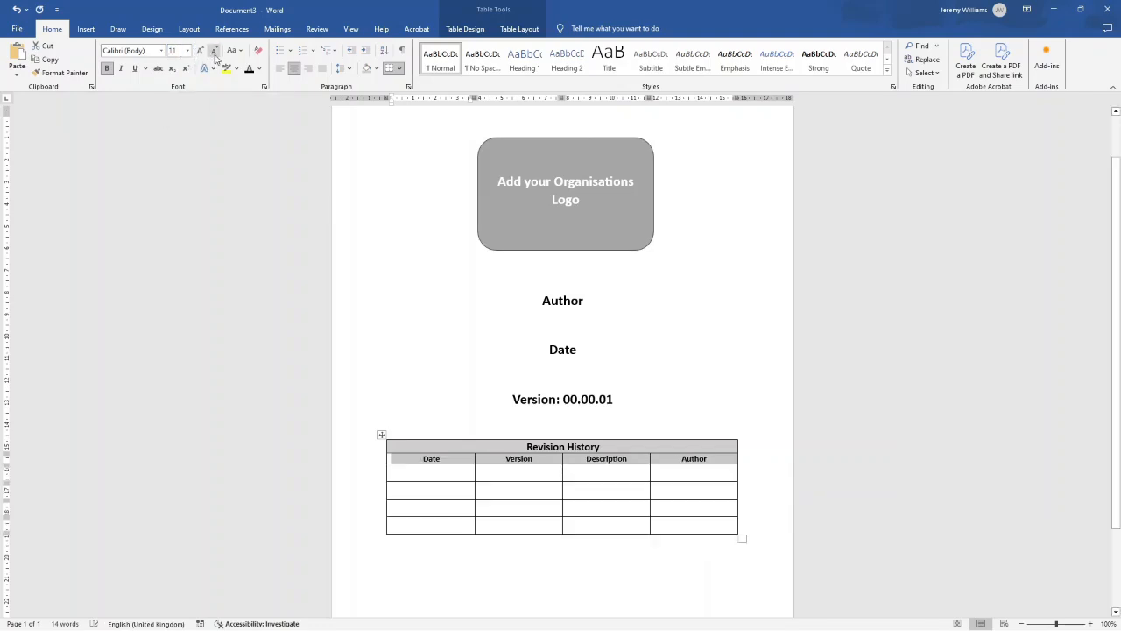
click(374, 68)
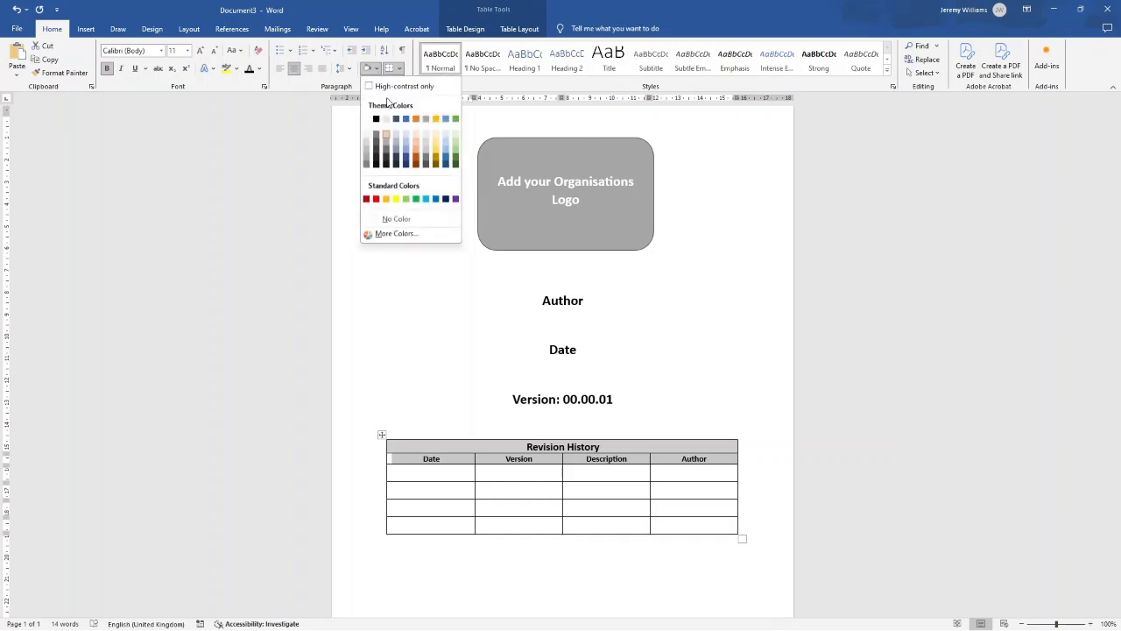
click(389, 126)
click(535, 372)
click(540, 445)
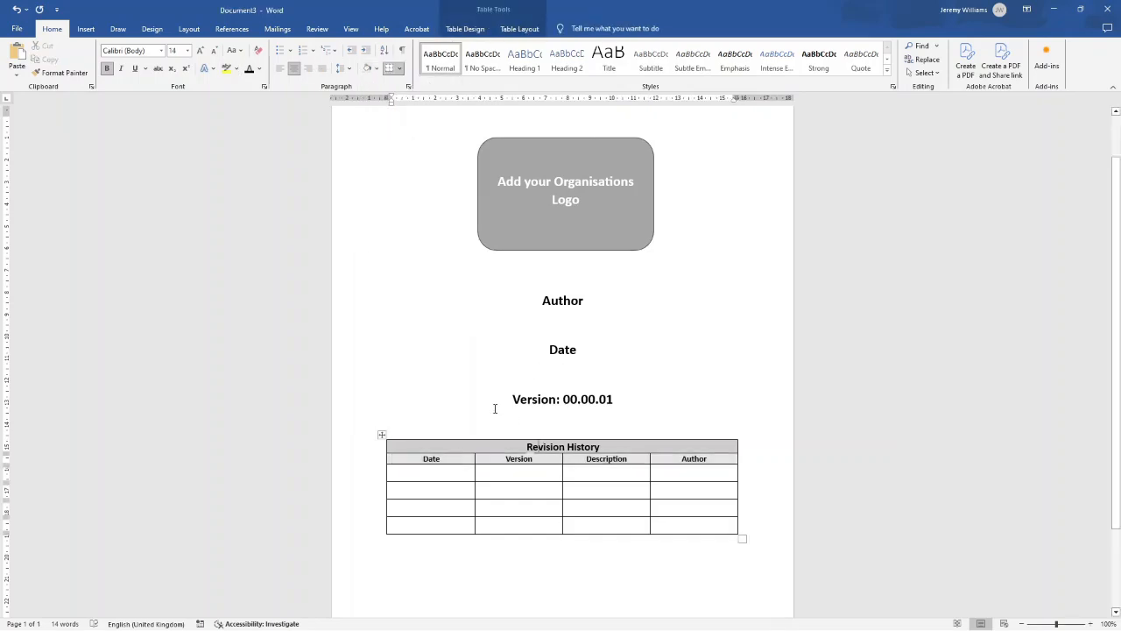
click(435, 471)
click(534, 476)
double_click(587, 399)
click(537, 476)
double_click(608, 398)
click(592, 476)
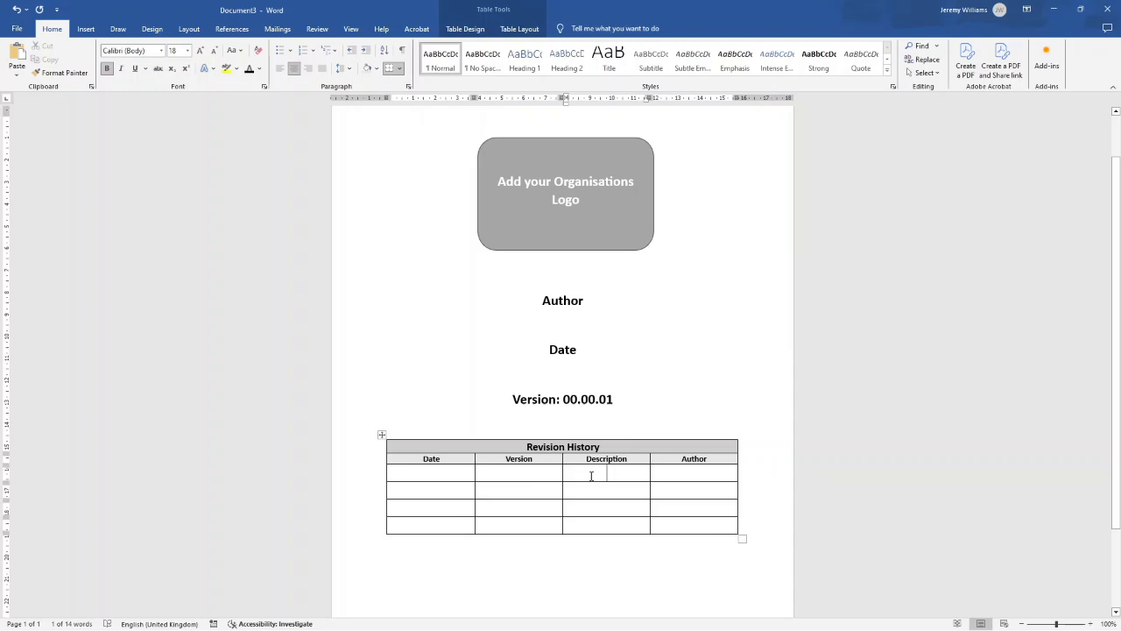
click(715, 478)
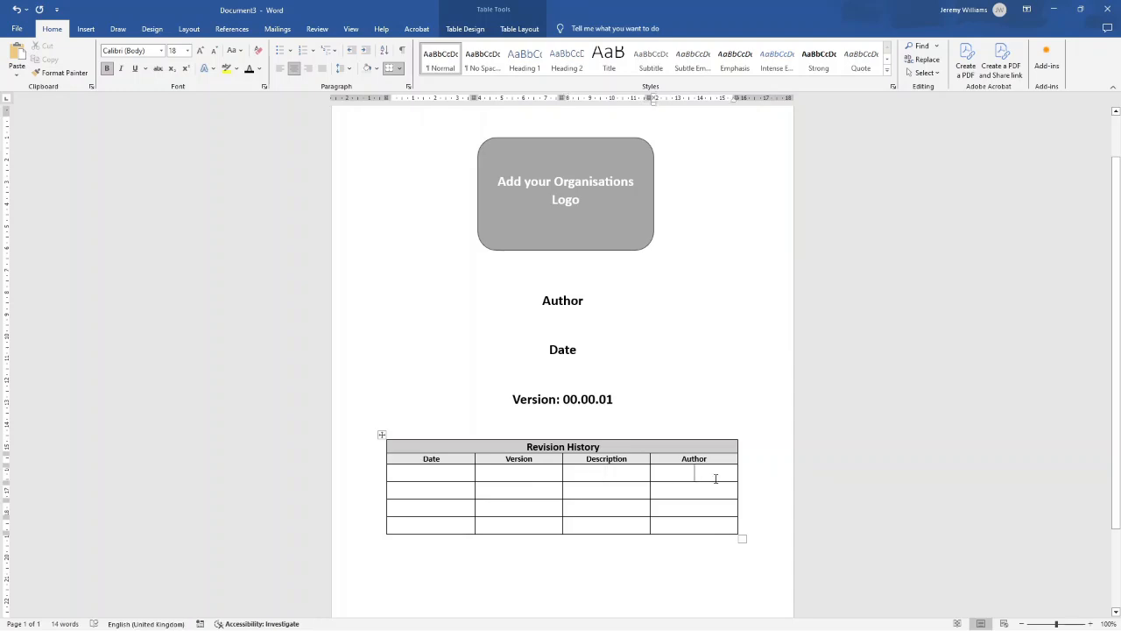
Step: Set the font size of the revision table's four empty rows to 10 pt
drag(432, 473, 718, 525)
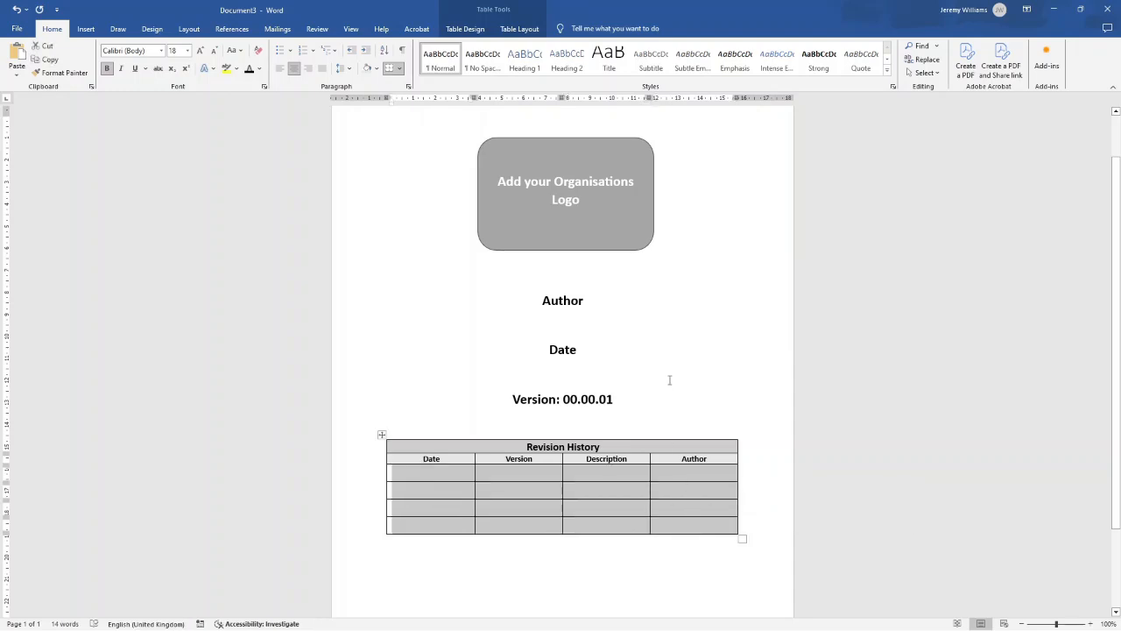
scroll(668, 380, down, 2)
click(175, 50)
text(10)
key(Return)
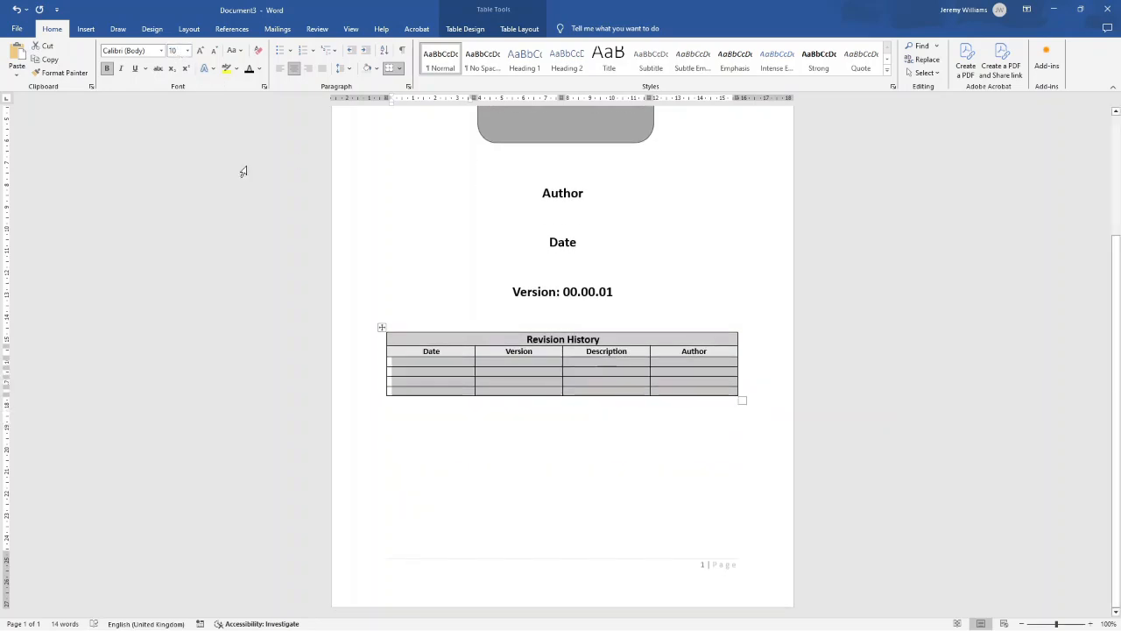
Step: Add two more empty rows at the end of the revision history table
click(441, 370)
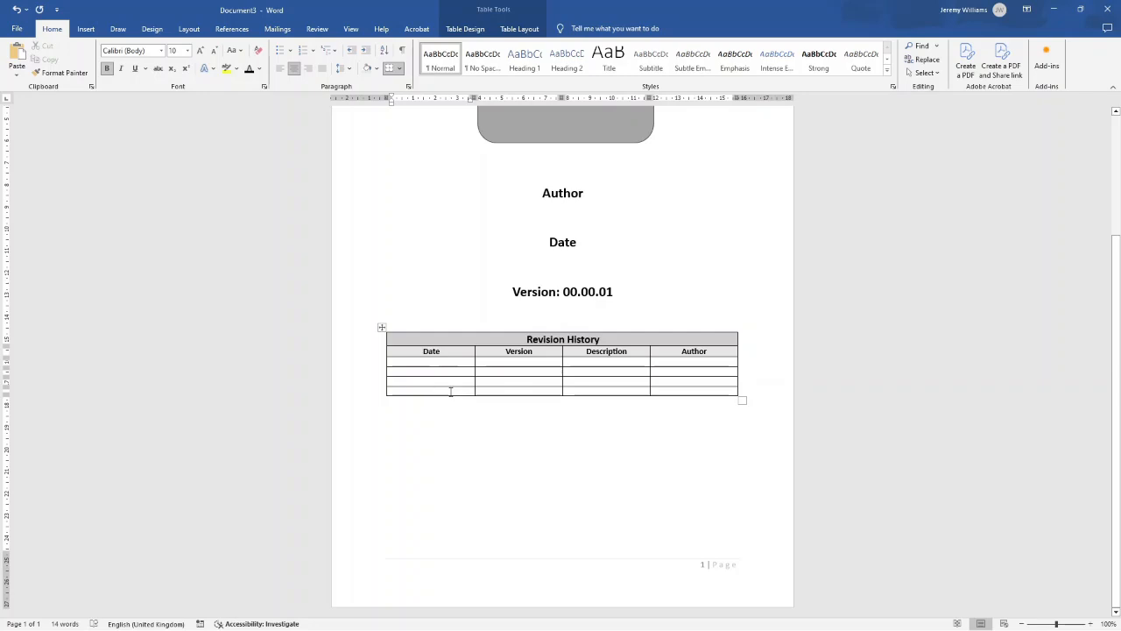
right_click(450, 391)
mouse_move(519, 285)
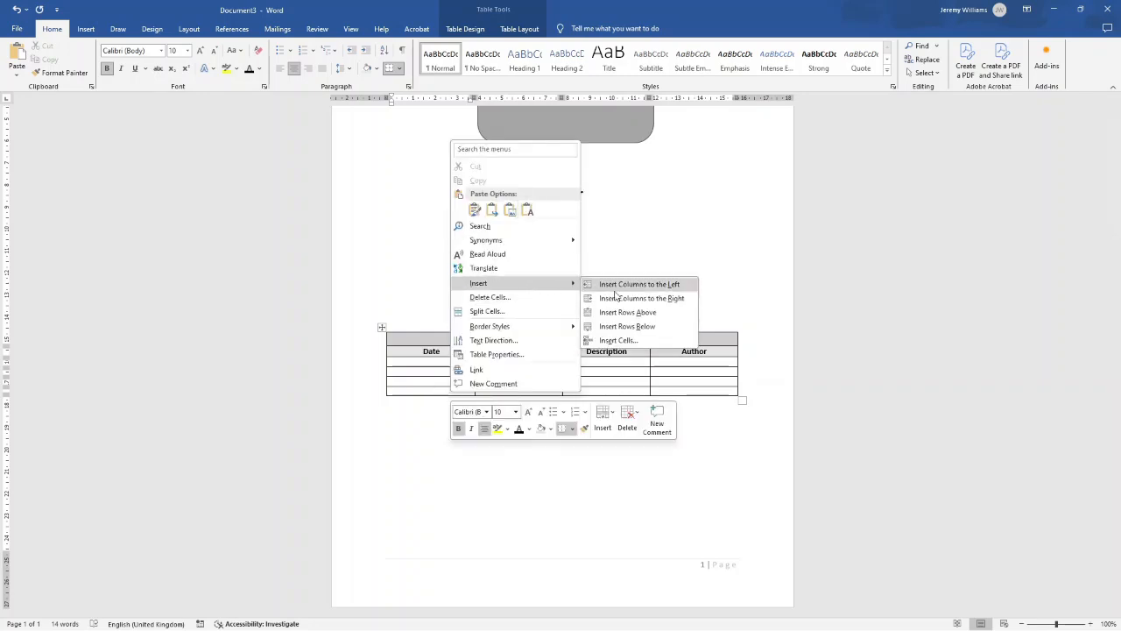
click(639, 326)
right_click(508, 406)
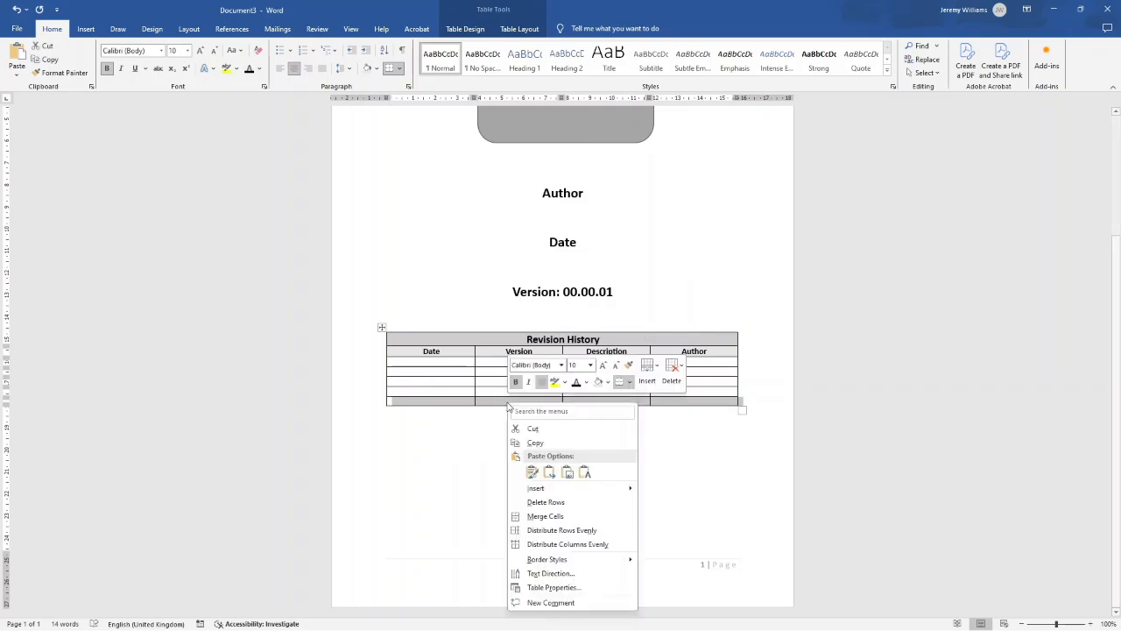
mouse_move(583, 493)
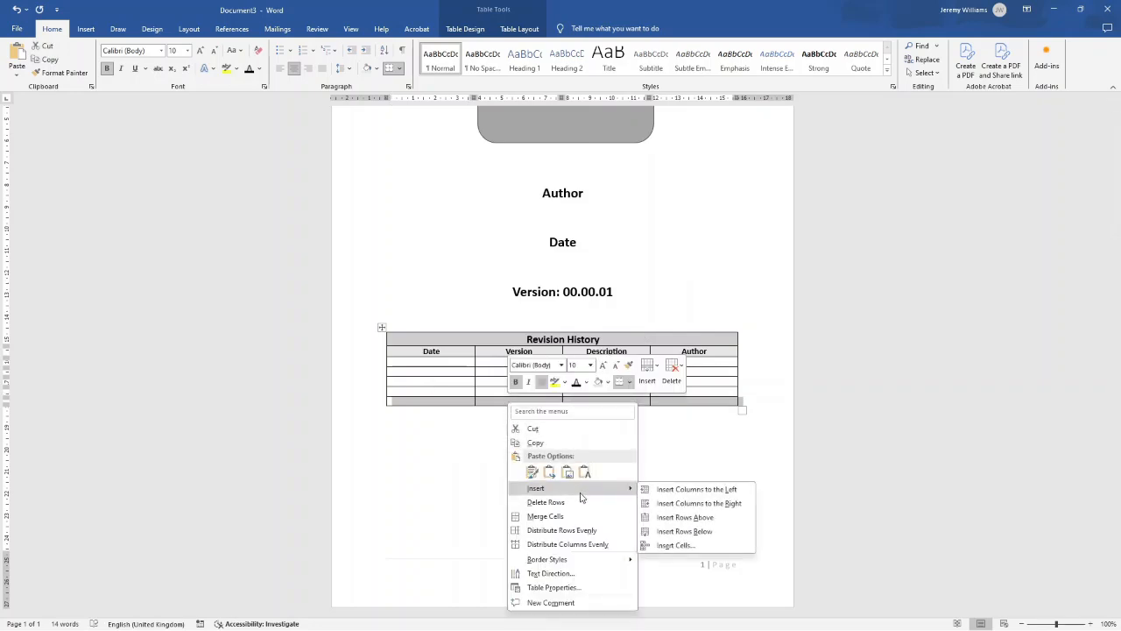
click(716, 532)
click(588, 450)
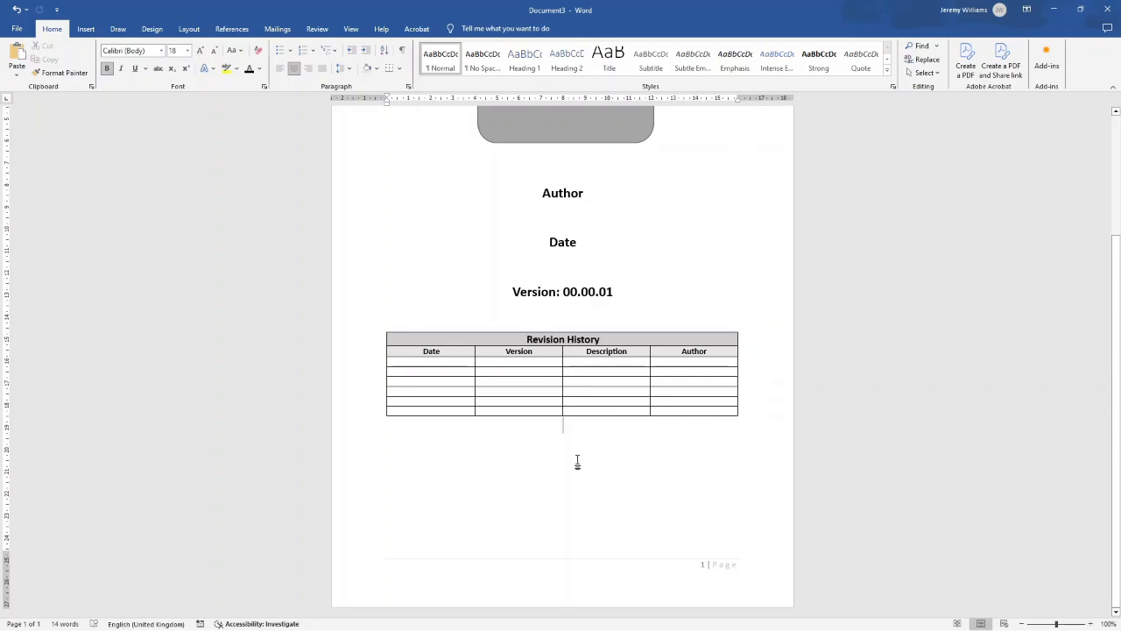
Step: On the second page, start a left-aligned numbered list with "Introduction" as item 1 and begin a second item
scroll(564, 438, down, 2)
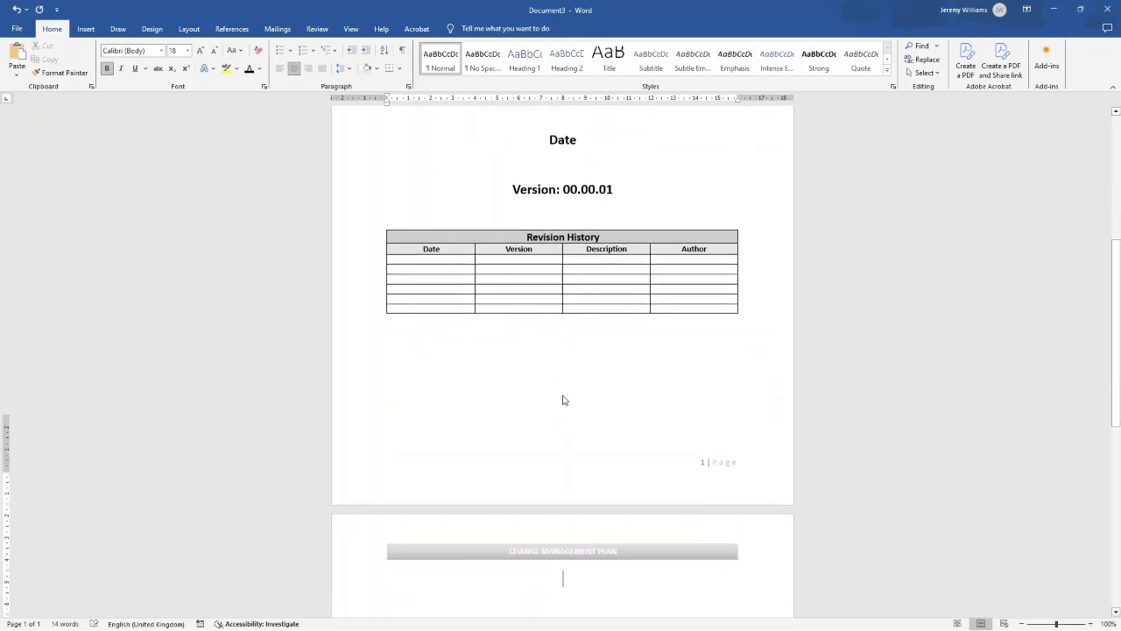
scroll(564, 395, down, 2)
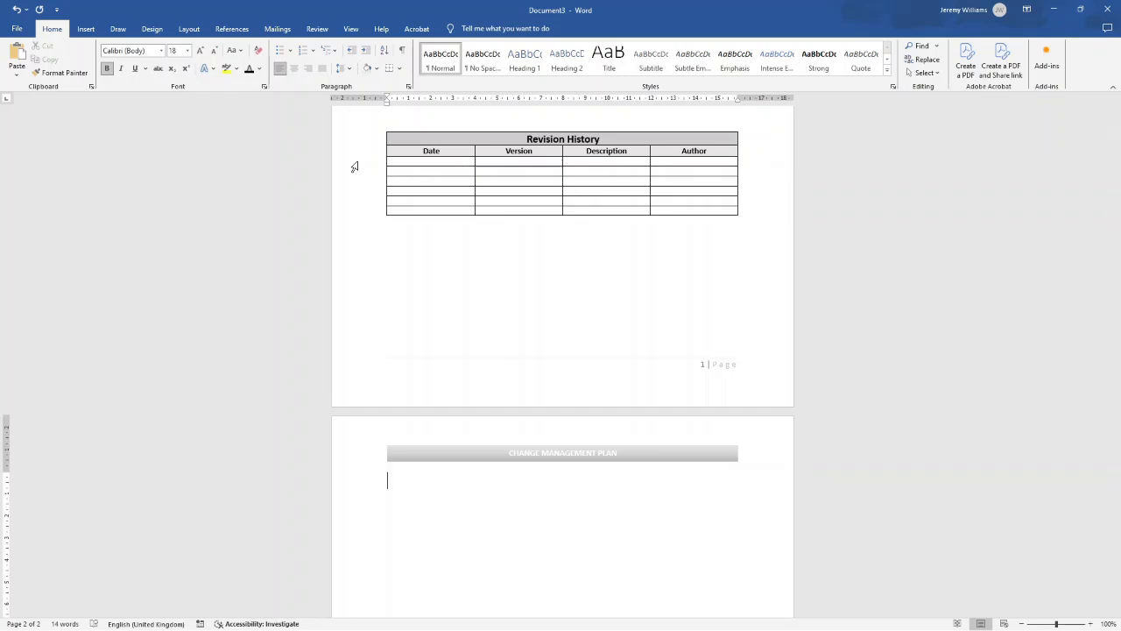
text(10. Int)
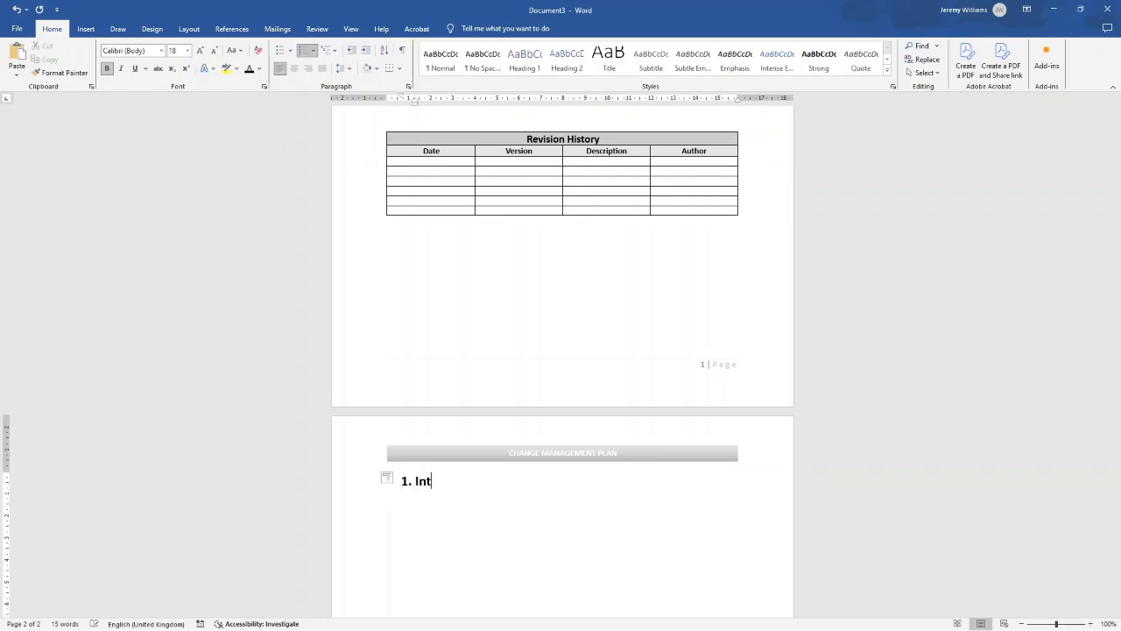
text(roduction)
key(Return)
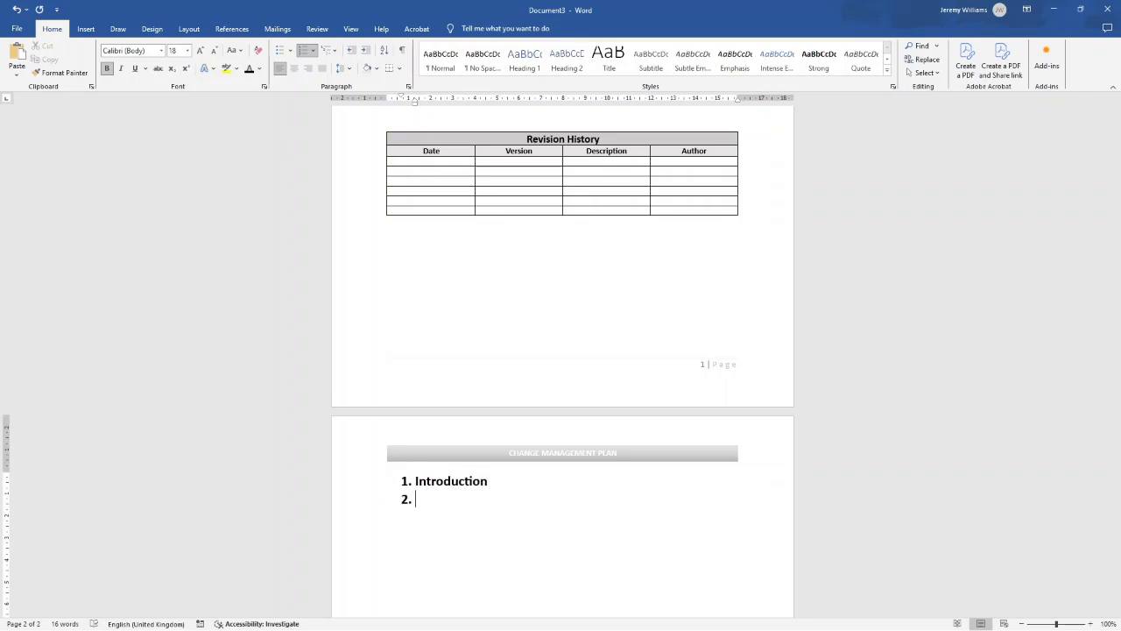
Step: Demote the second list item one level and apply the 1., 1.1., 1.1.1. multilevel numbering to the list
click(107, 68)
click(367, 51)
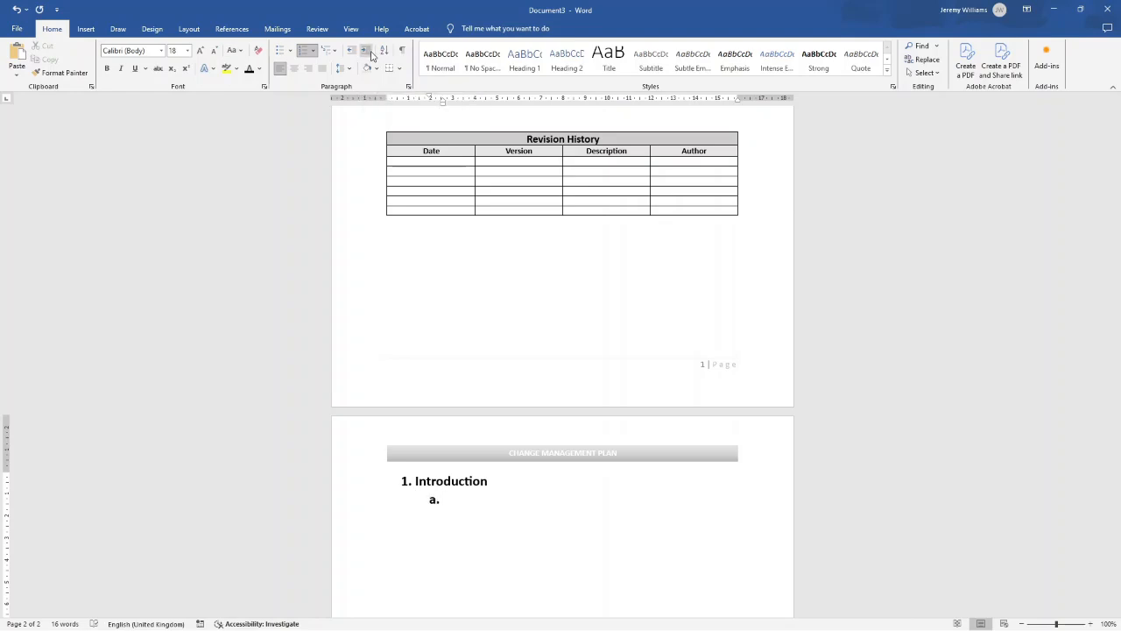
click(314, 52)
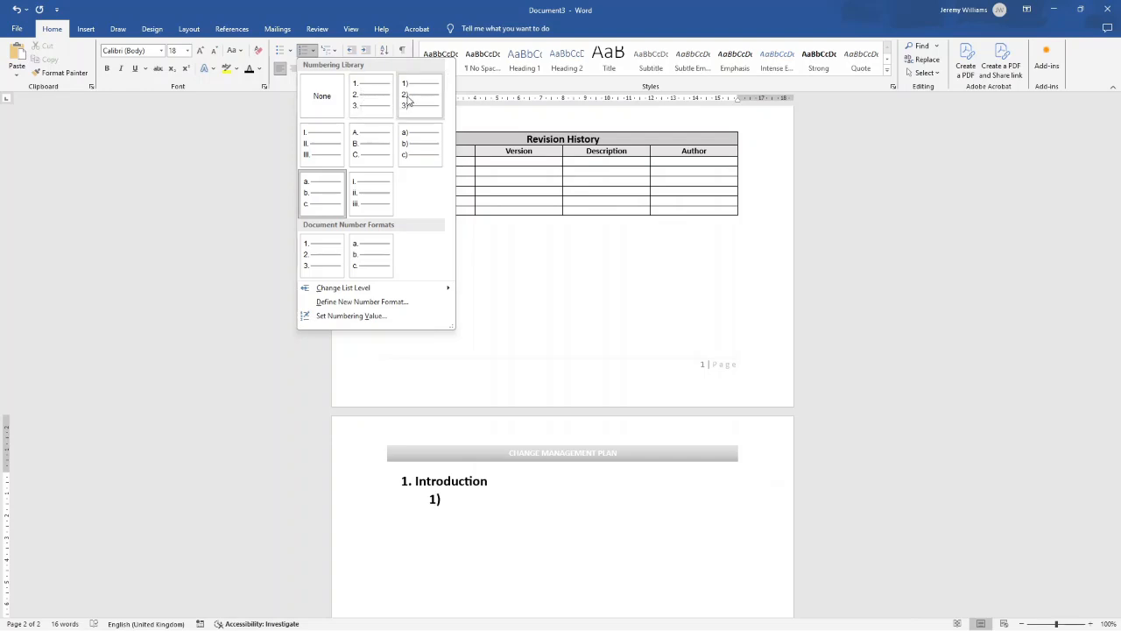
click(333, 52)
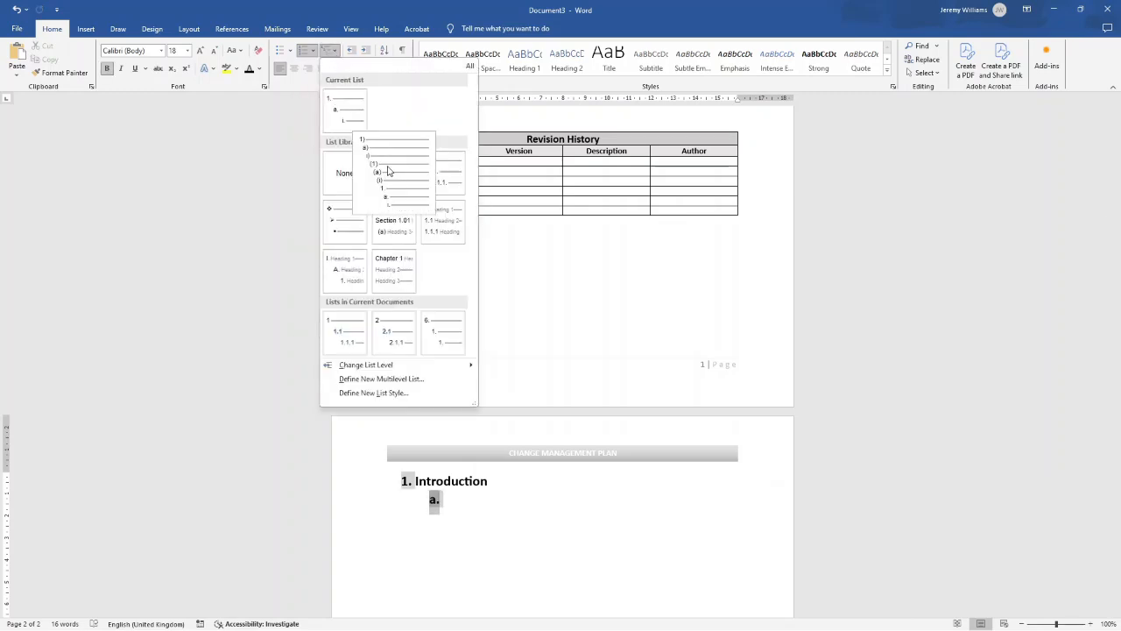
click(451, 174)
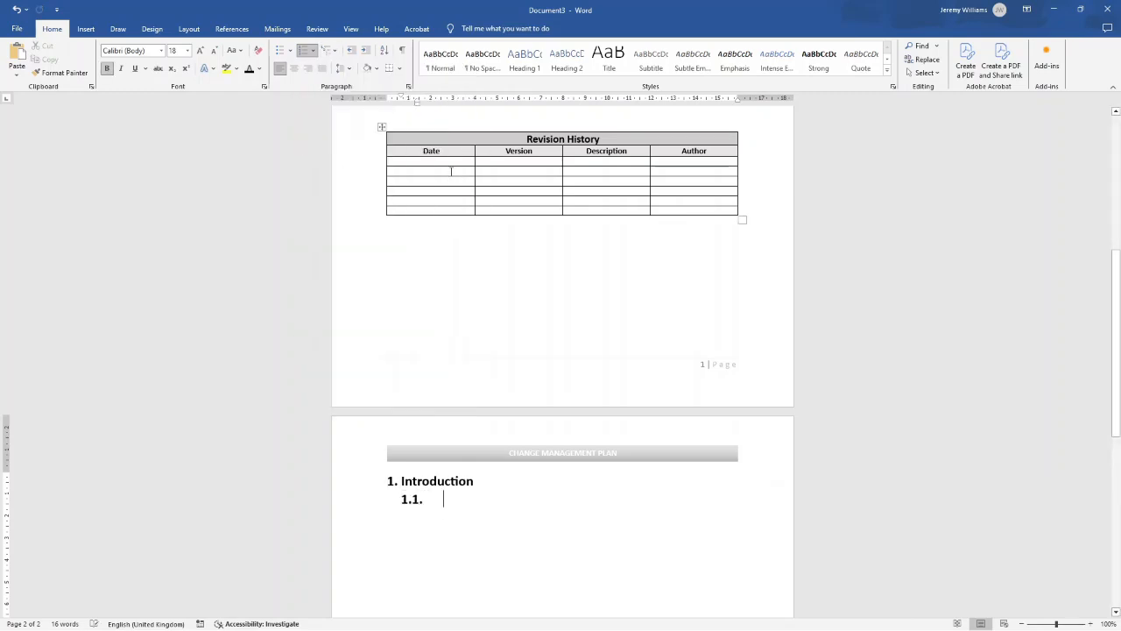
click(313, 51)
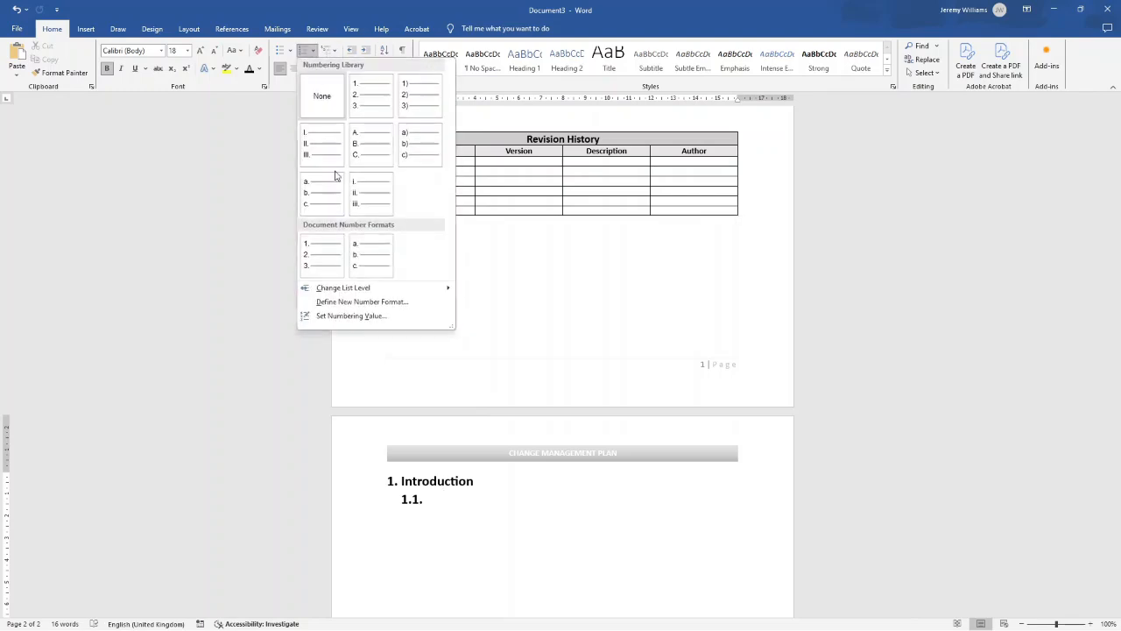
click(331, 51)
mouse_move(420, 179)
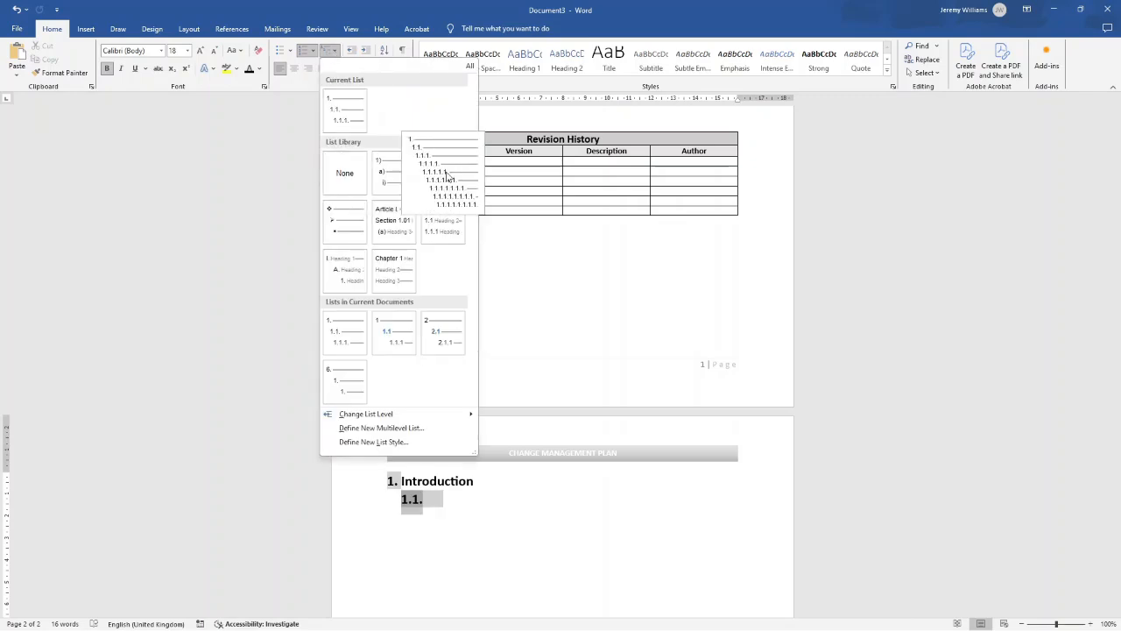
click(462, 500)
Step: Enter "Objective" as item 1.1, remove its bold formatting and reduce it to 14 pt
click(430, 507)
click(430, 506)
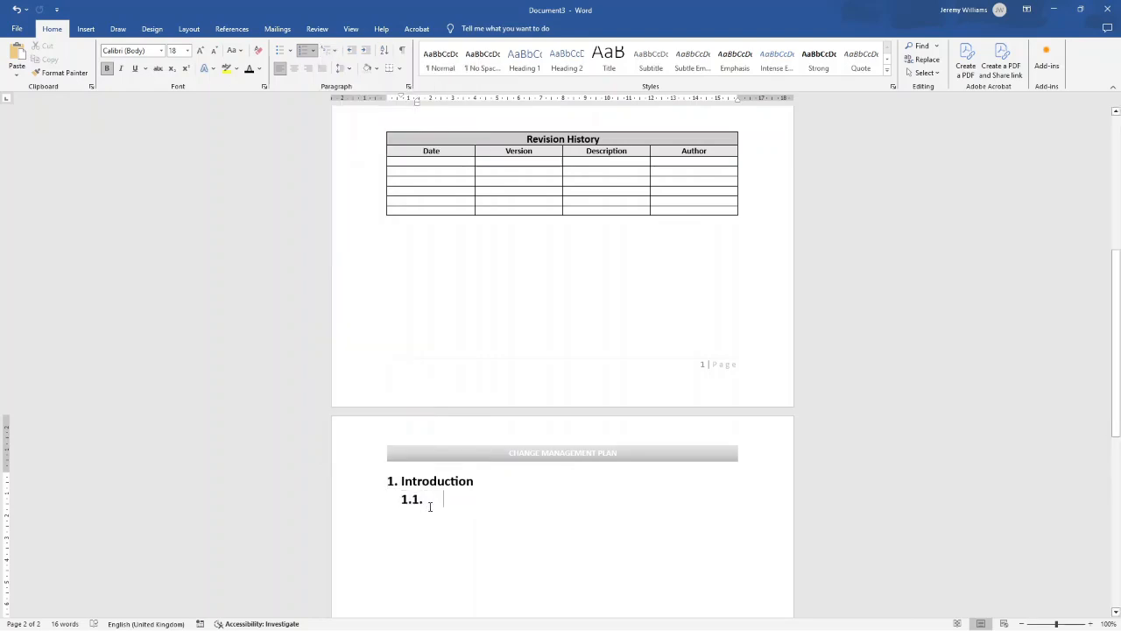
text(Objective)
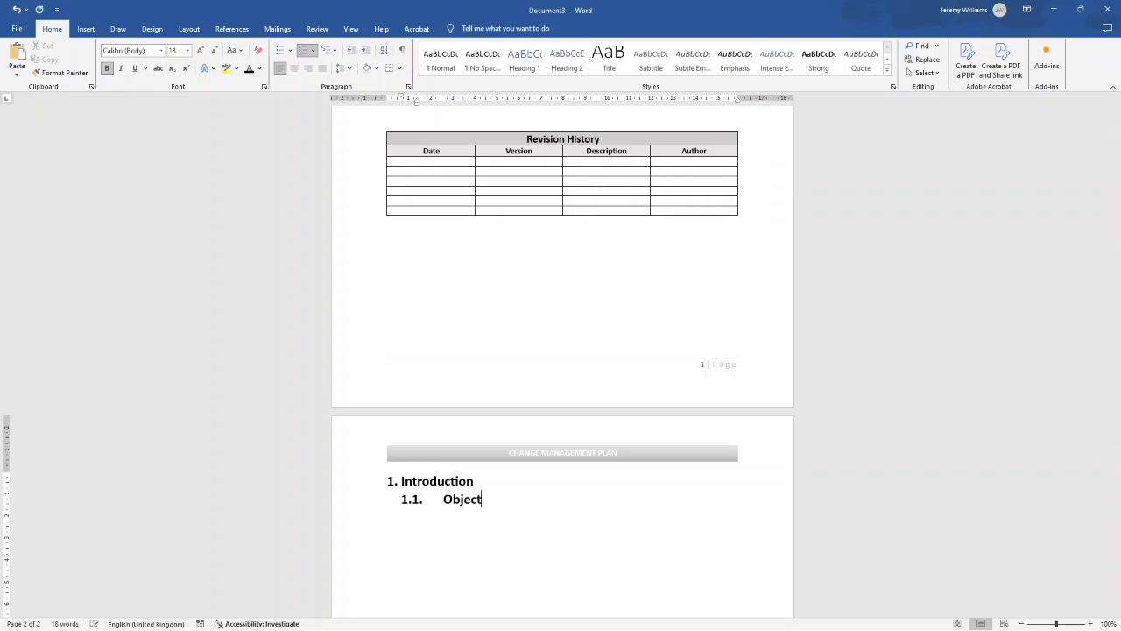
double_click(444, 500)
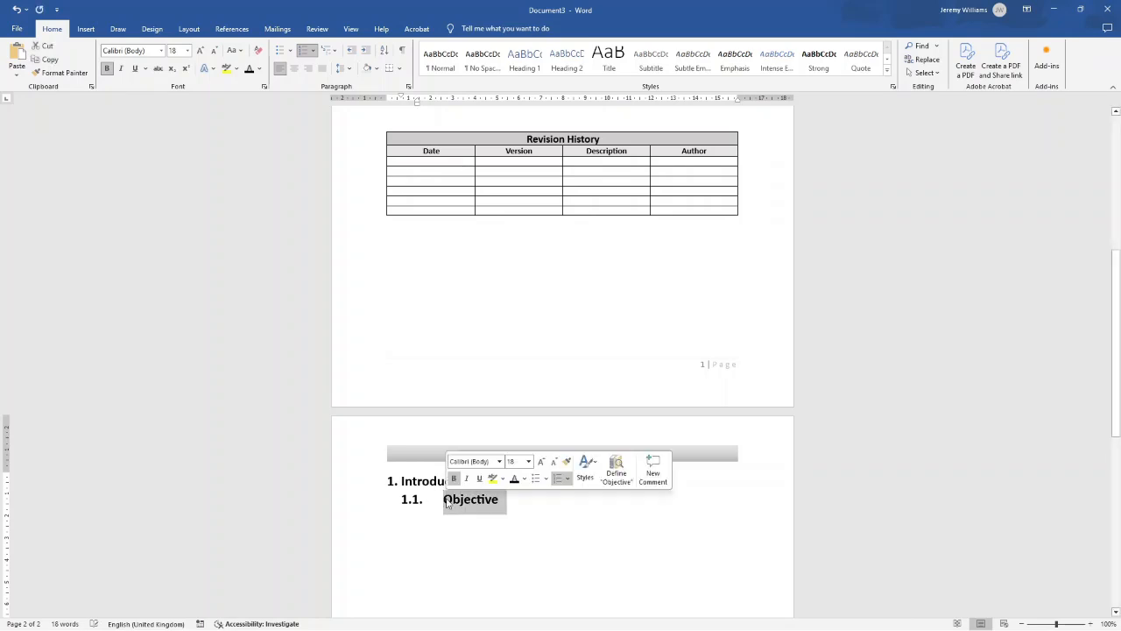
click(106, 68)
click(212, 52)
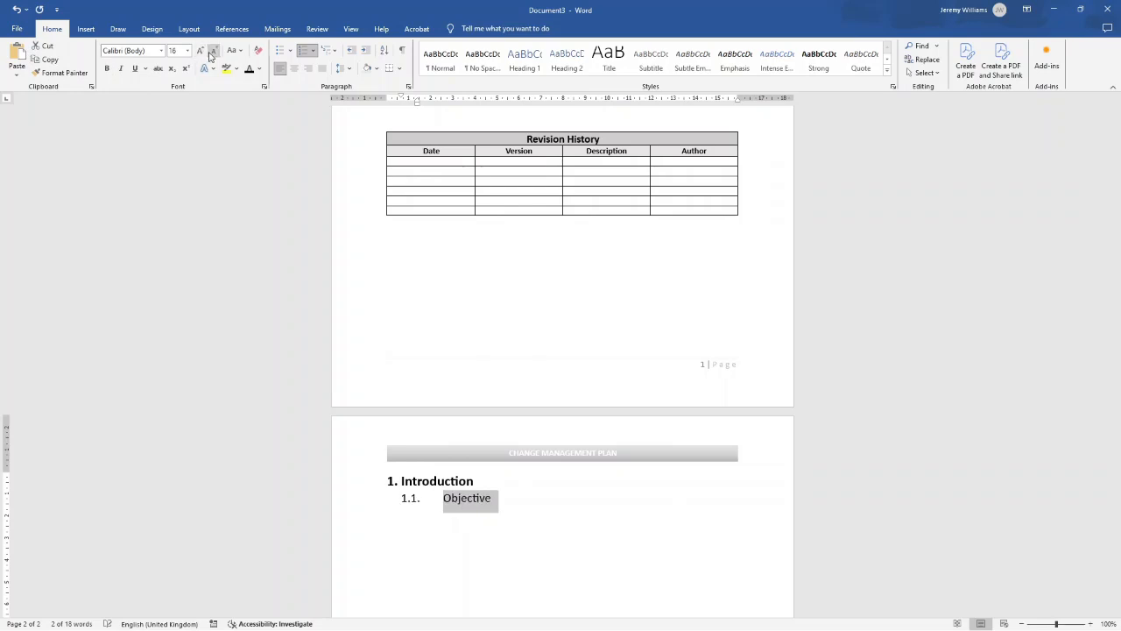
click(212, 52)
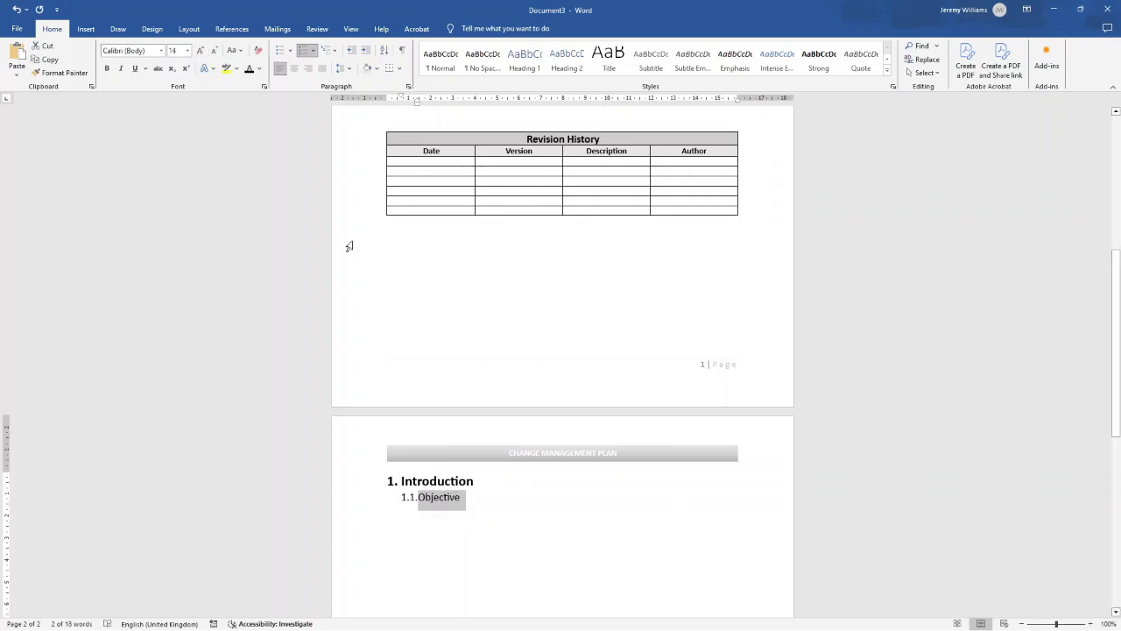
Step: Add item 1.2 "Changing Roles and Responsibilities" with correct spelling, and insert a space between 1.1. and "Objective"
click(435, 499)
click(465, 498)
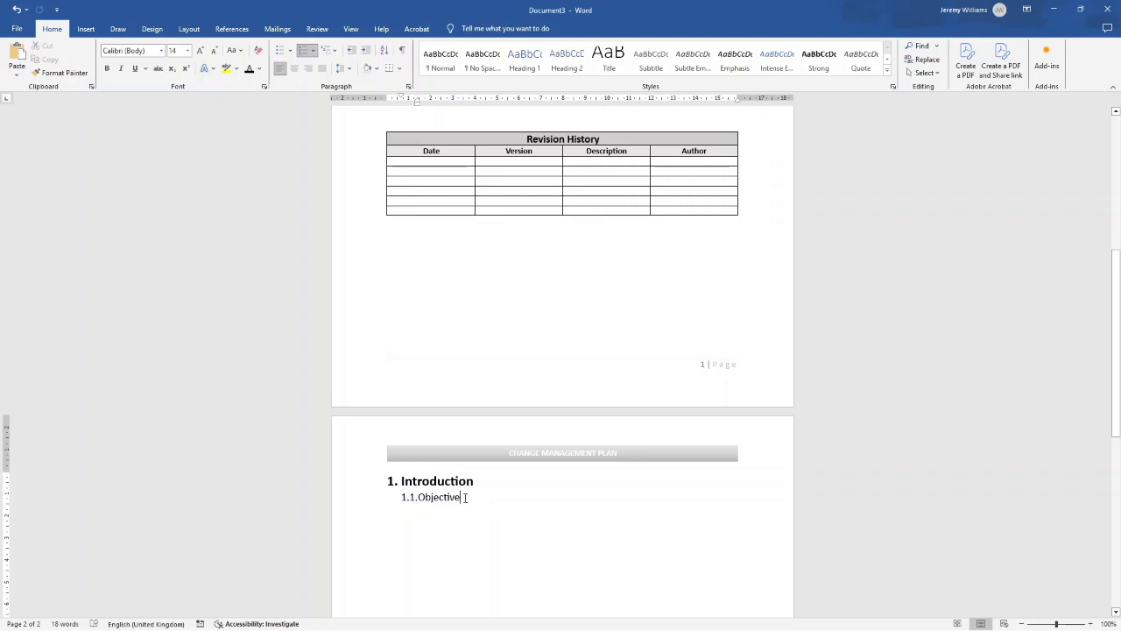
key(Return)
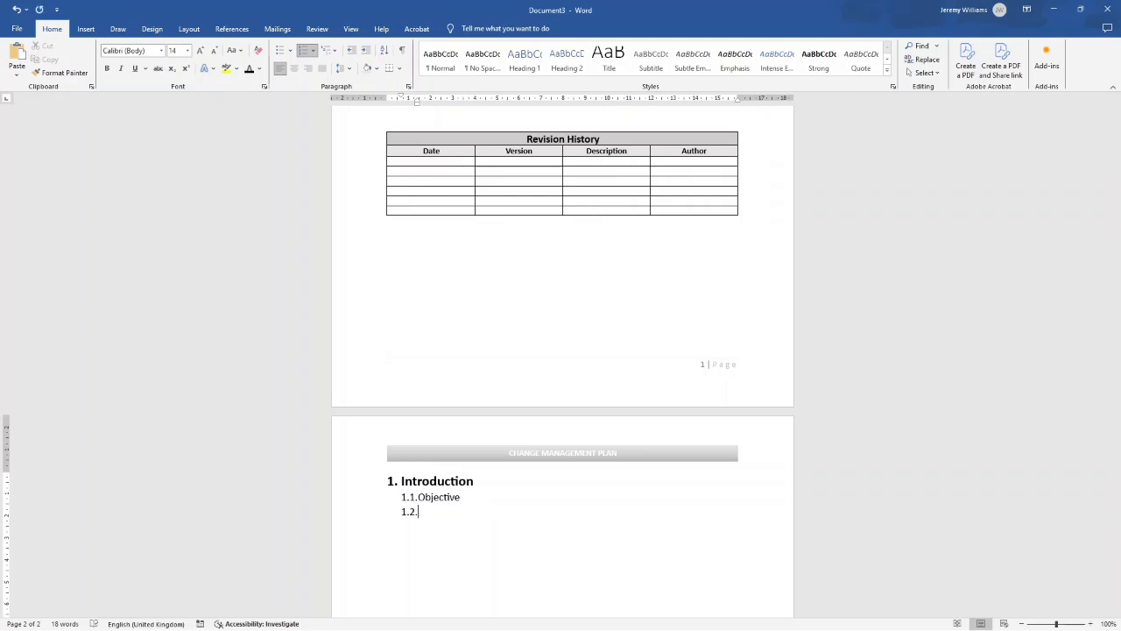
text(Changing Roles and Responsibilities)
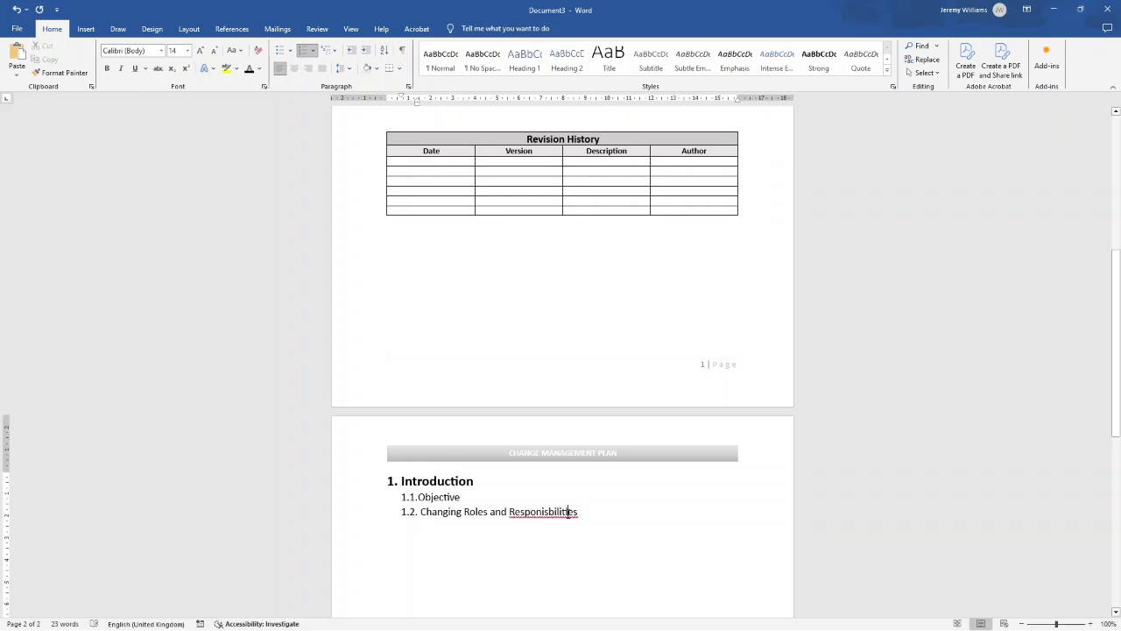
right_click(567, 512)
click(517, 321)
click(417, 496)
click(417, 497)
Step: Add "Overview" as top-level list item 2 and format it bold at 18 pt
key(Return)
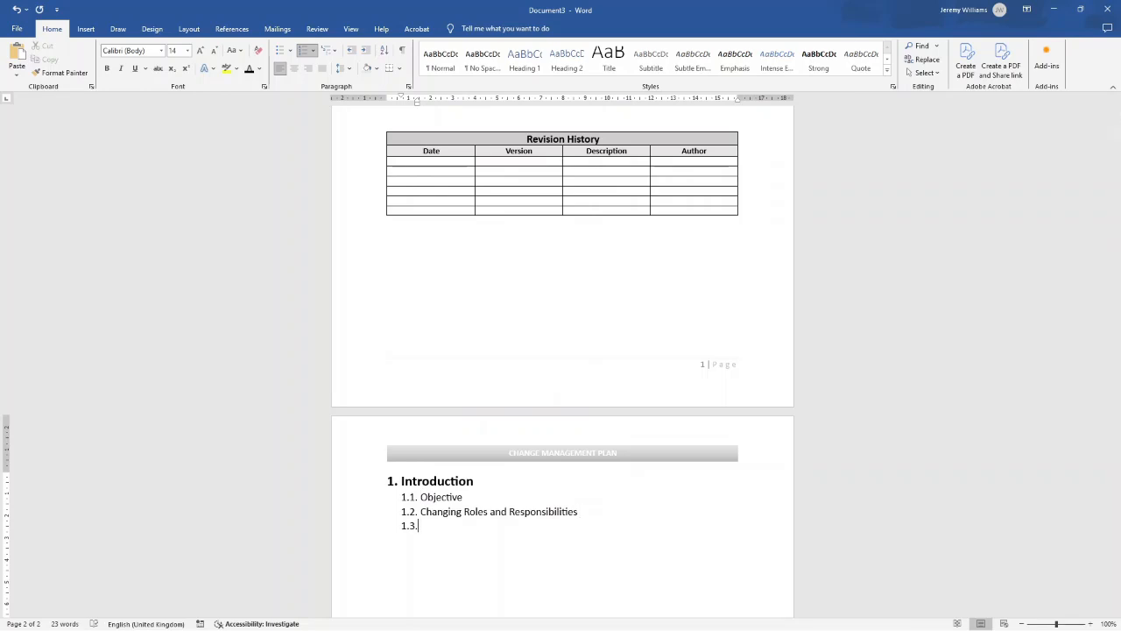
key(shift+Tab)
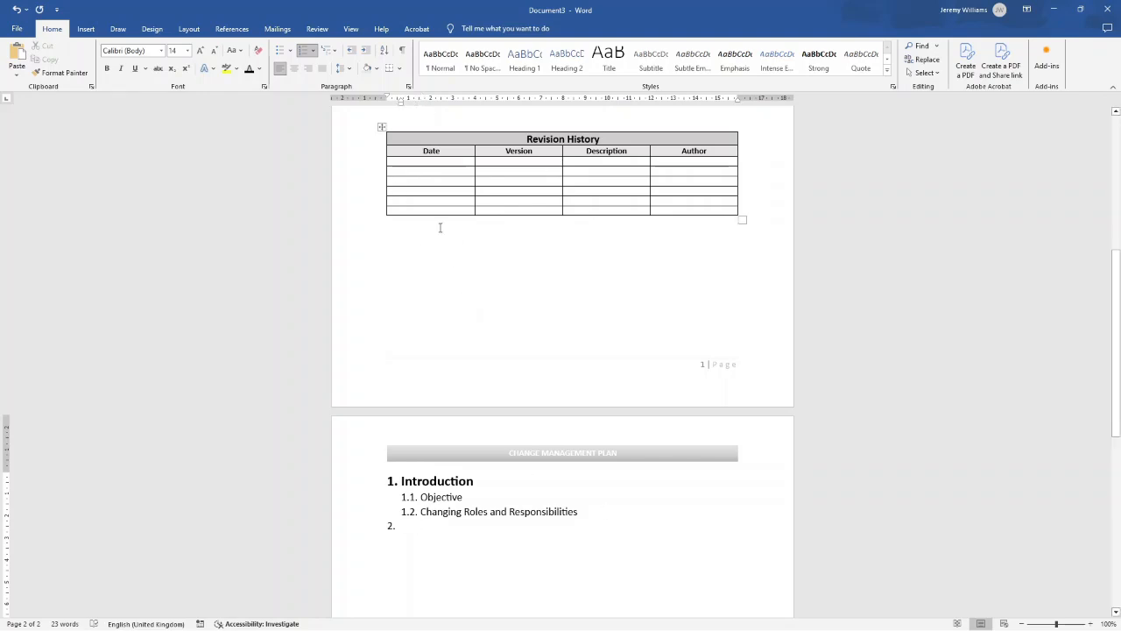
text(Overview)
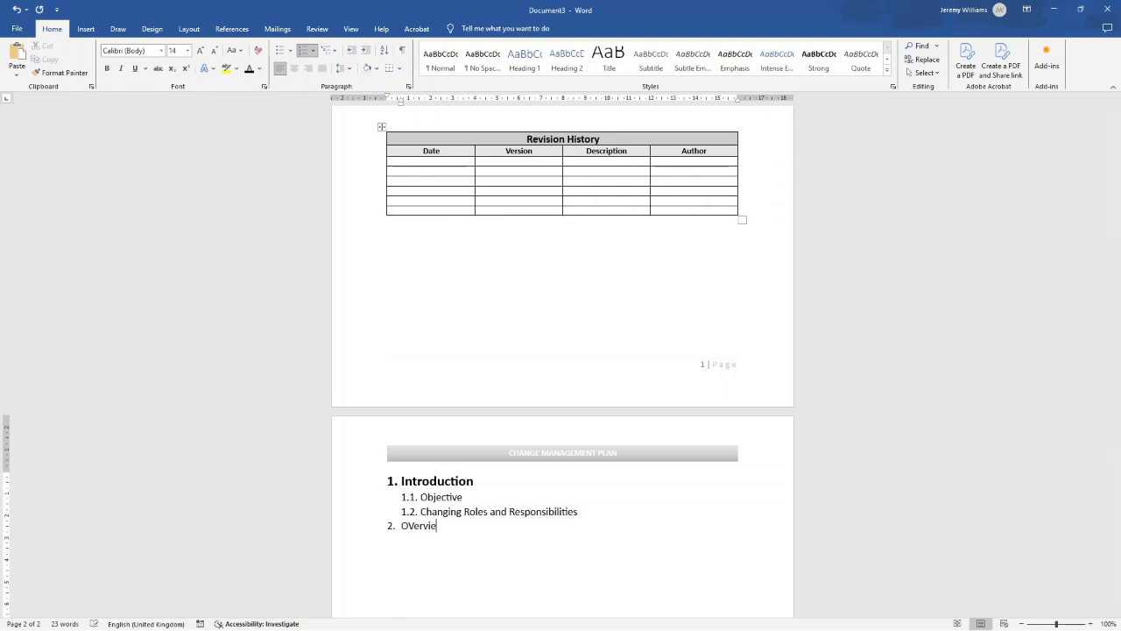
double_click(422, 525)
key(ctrl+b)
click(207, 55)
click(208, 55)
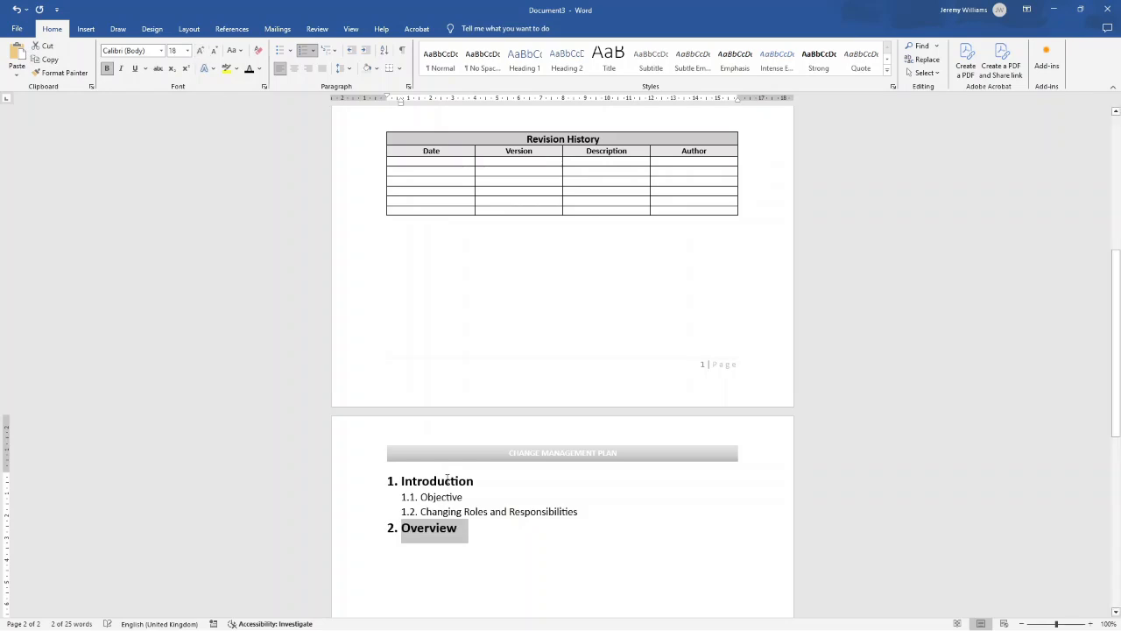
Step: Insert a blank unnumbered line between item 1.2 and the "Overview" heading
click(444, 481)
click(594, 516)
key(Return)
key(Return)
key(Return)
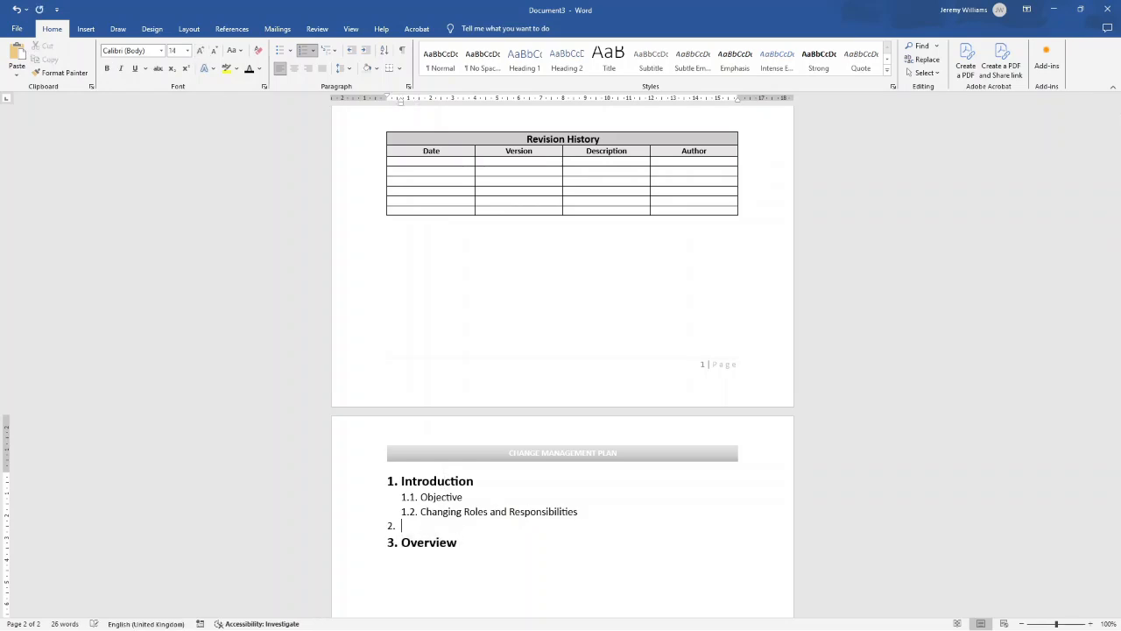
Step: Start a new list item under "Overview" and demote it one level to become 2.1
scroll(463, 517, down, 1)
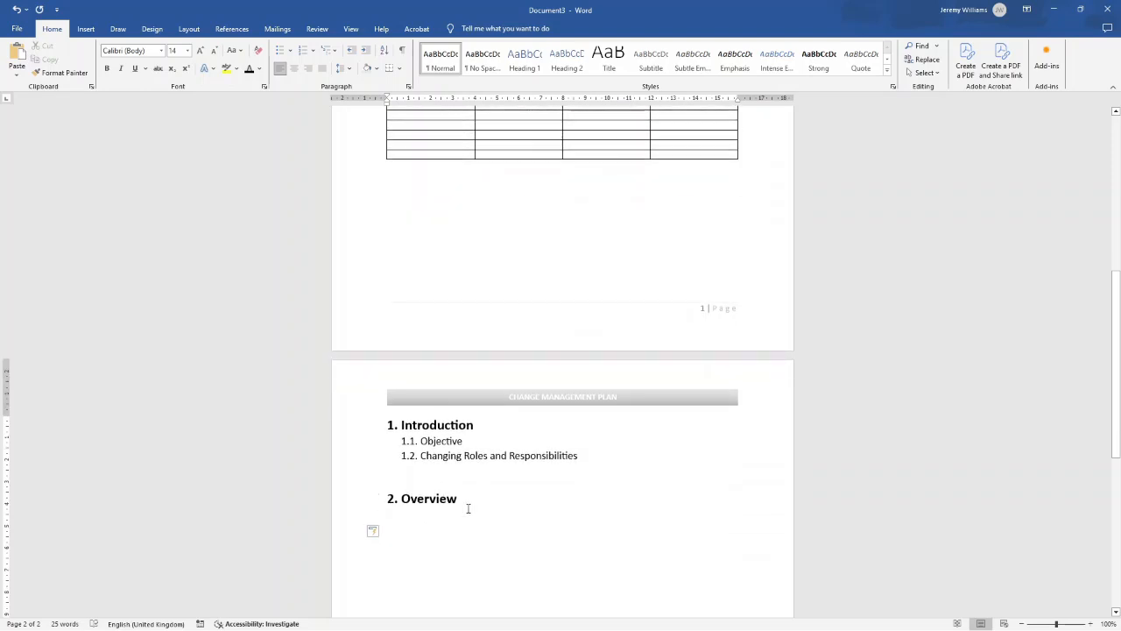
click(472, 501)
key(Return)
text(2.1)
key(BackSpace)
key(BackSpace)
key(BackSpace)
key(BackSpace)
key(BackSpace)
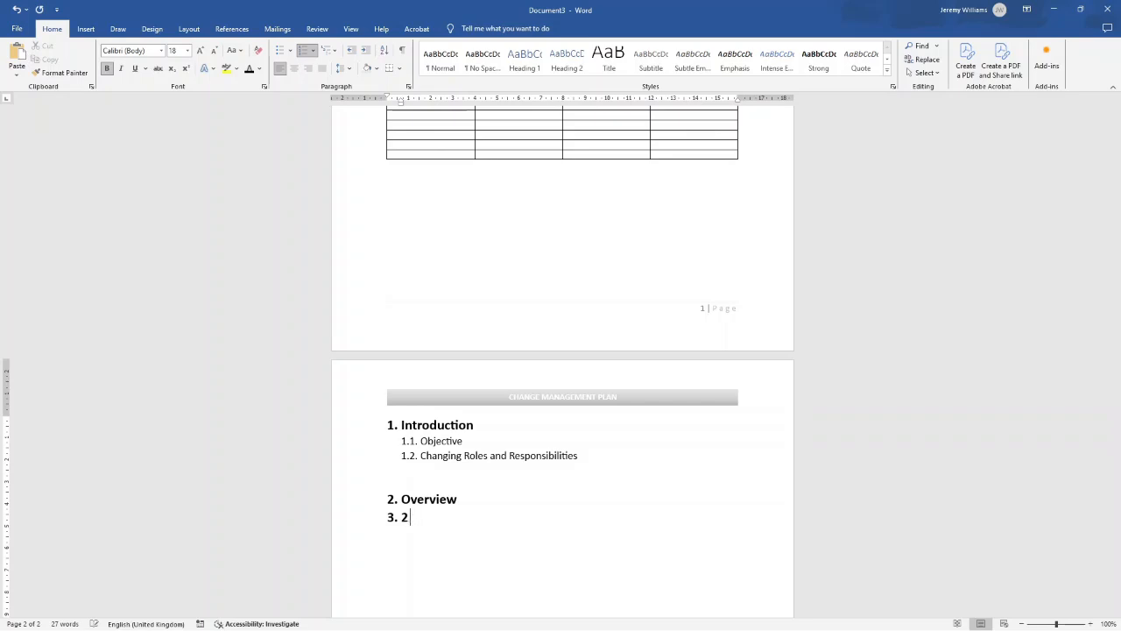
click(365, 50)
Step: Enter "Present State", "Future Date" and "Impact Analysis" as items 2.1, 2.2 and 2.3
text(Present State)
key(Return)
text(Future Date)
key(Return)
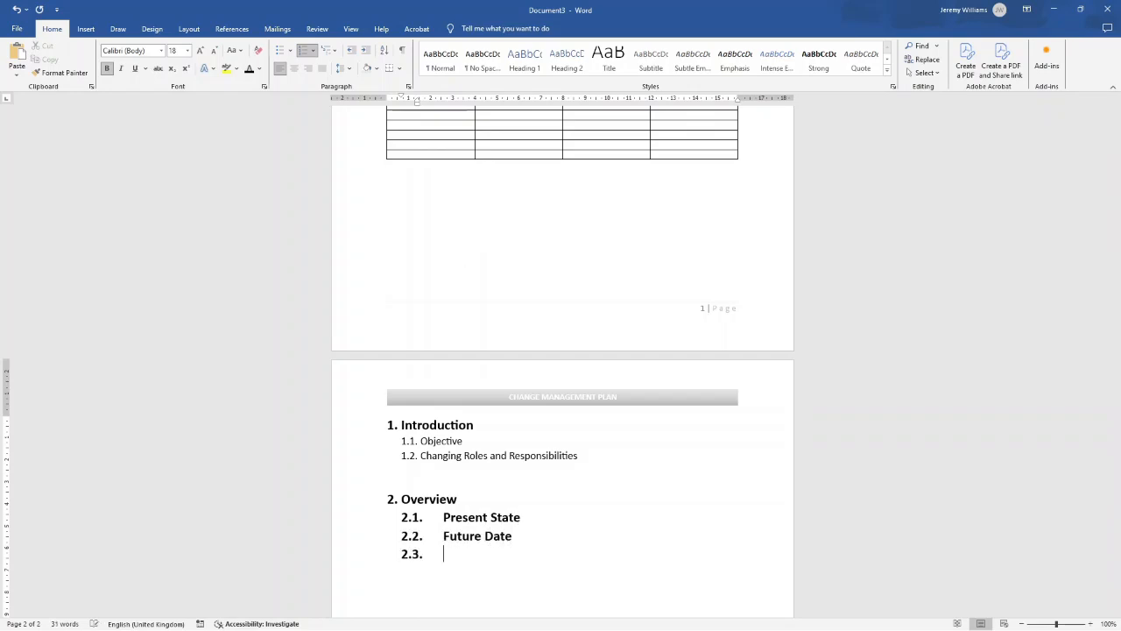
text(Impact)
key(BackSpace)
key(BackSpace)
key(BackSpace)
key(BackSpace)
text(mpact Analysis)
Step: Reduce the text of items 2.1 to 2.3 to 14 pt and remove its bold formatting
drag(546, 554, 453, 521)
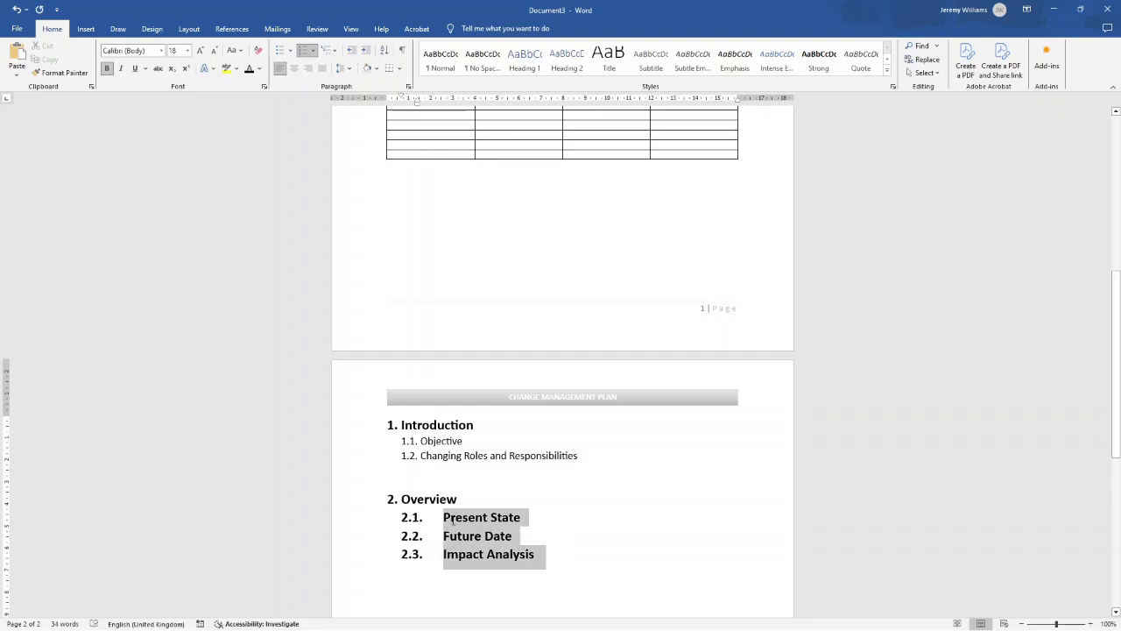
click(215, 51)
click(215, 51)
click(442, 440)
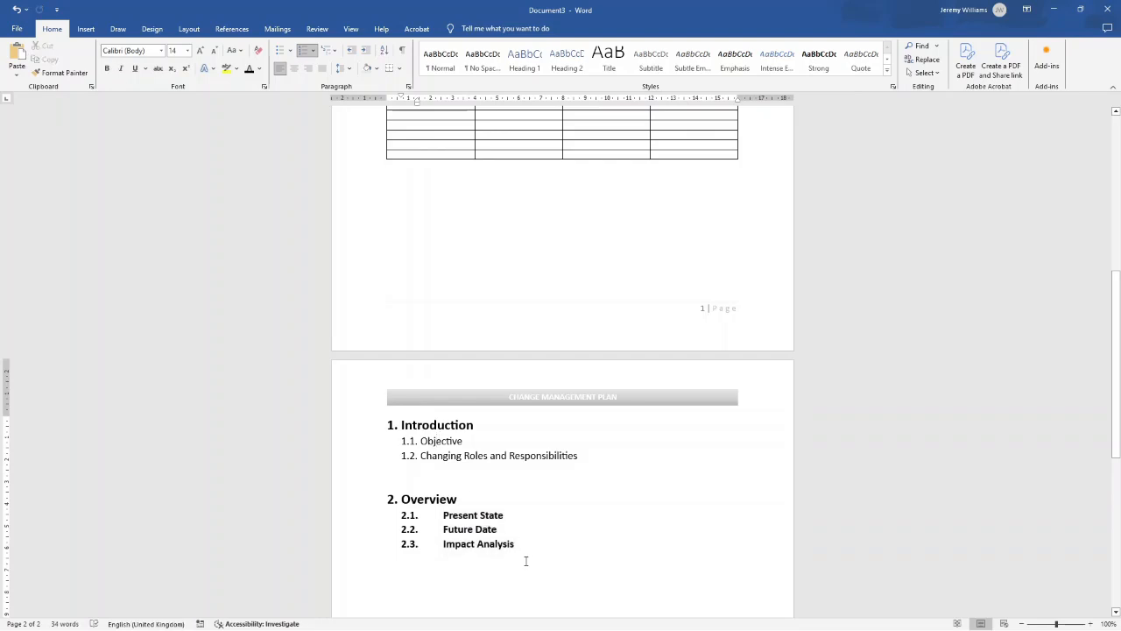
drag(525, 561, 442, 514)
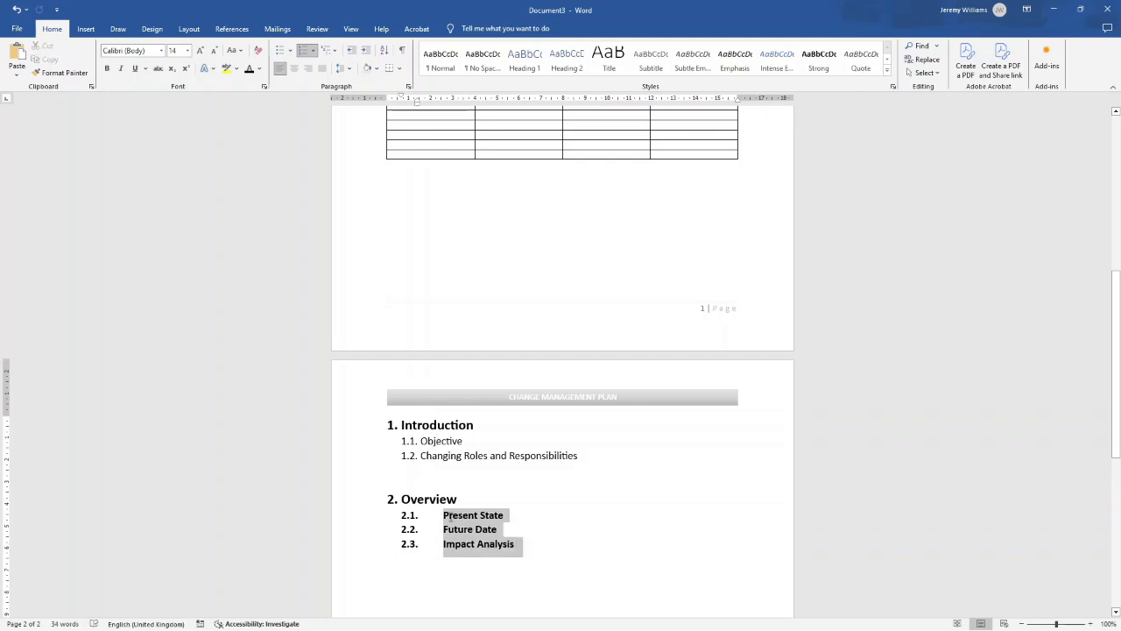
click(109, 74)
click(532, 475)
Step: Replace the wide gap after the numbers 2.1, 2.2 and 2.3 with a single space
click(419, 515)
click(418, 529)
click(419, 544)
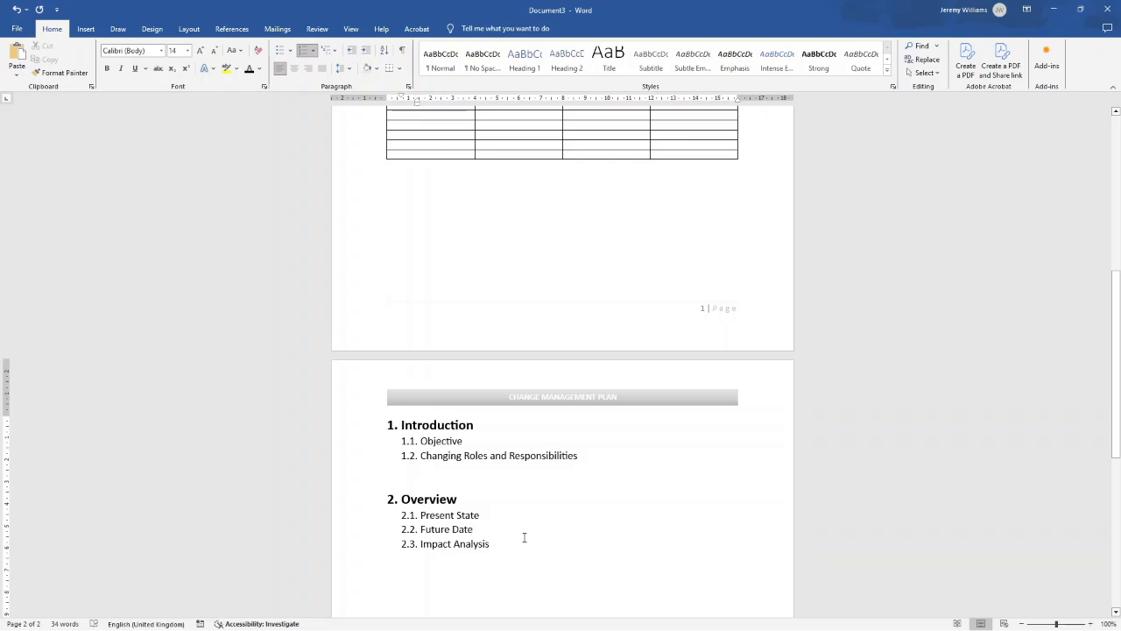
Step: Duplicate the "Overview" section with its three sub-items below itself as section 3, separated by a blank line
drag(534, 548, 388, 499)
key(ctrl+c)
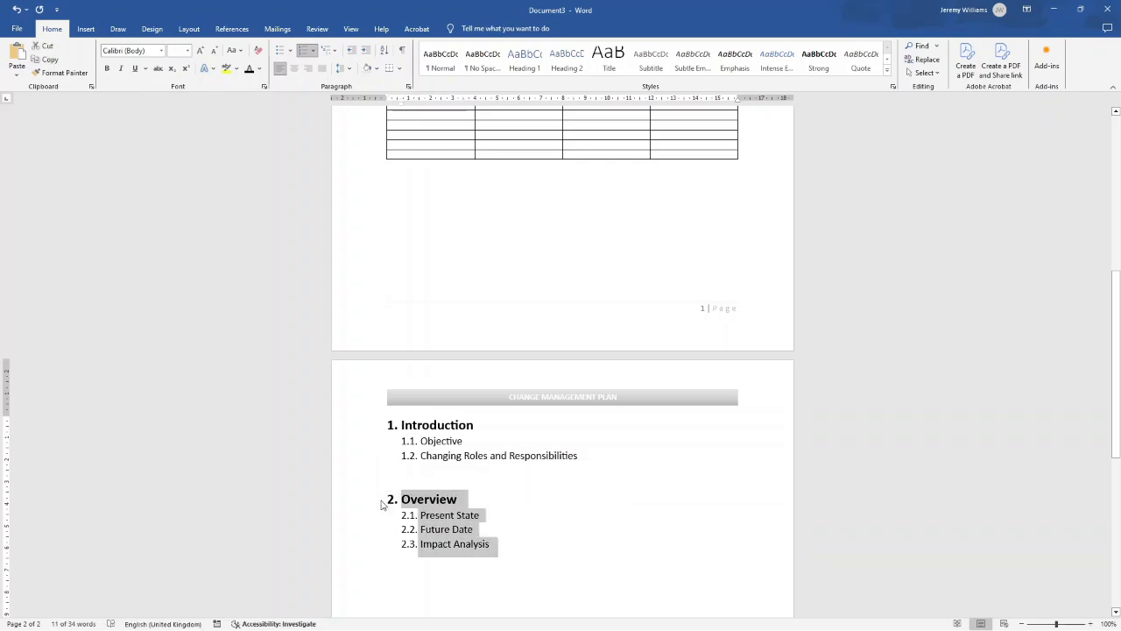
click(523, 545)
key(Return)
key(shift+Tab)
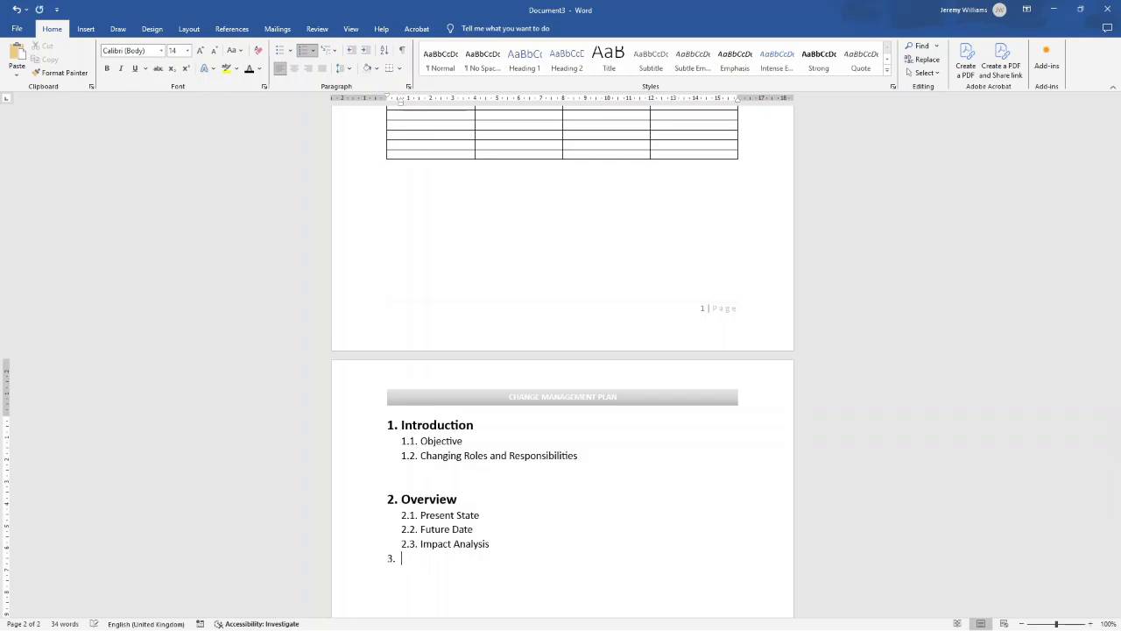
key(Return)
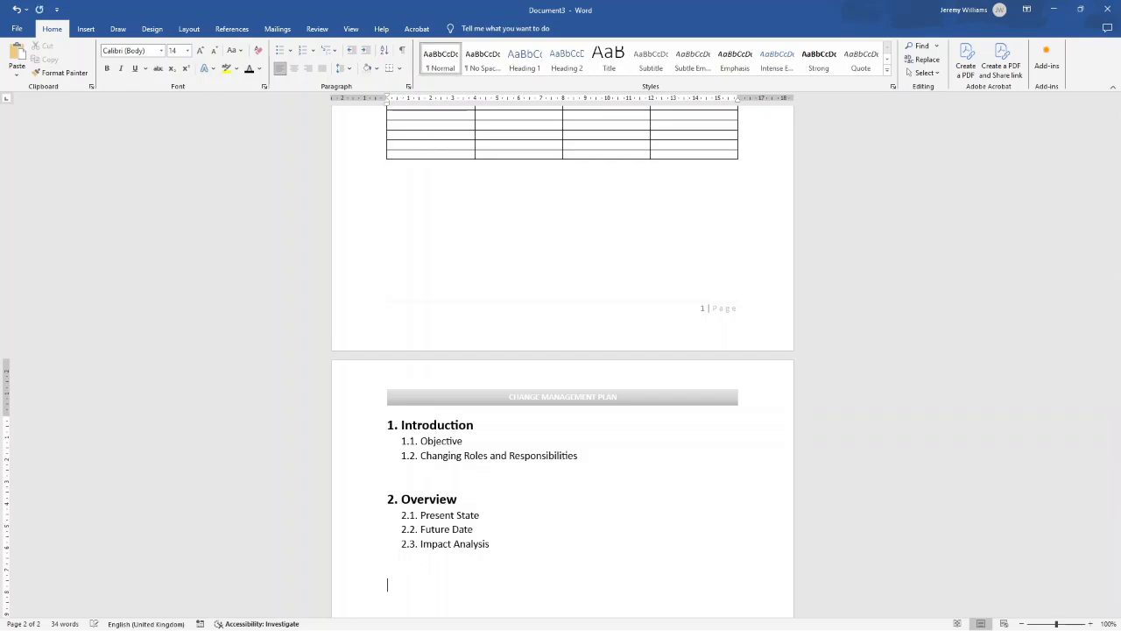
key(ctrl+v)
Step: Change the section 3 heading to "Communication" and item 3.1 to "Communication Strategy" with correct spelling
click(392, 530)
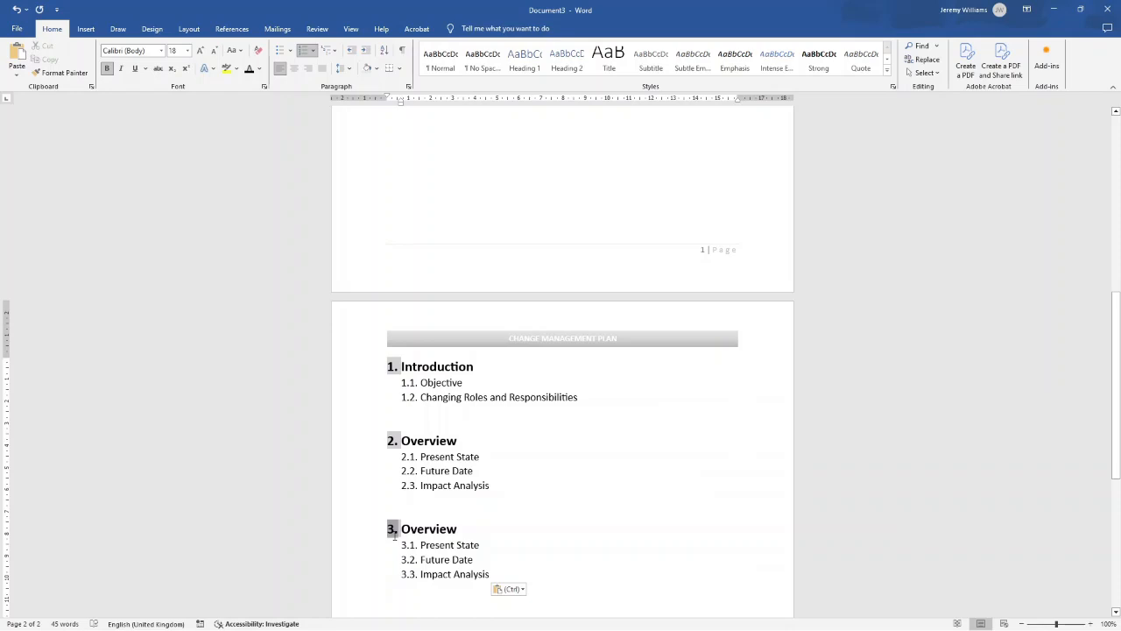
drag(458, 529, 401, 531)
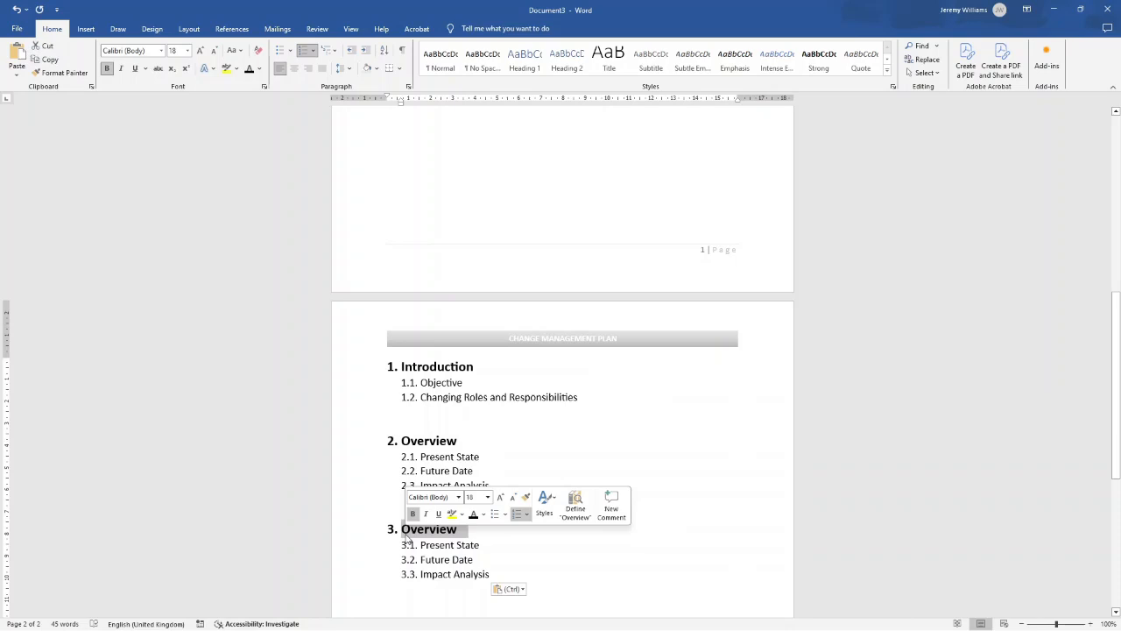
text(Communication)
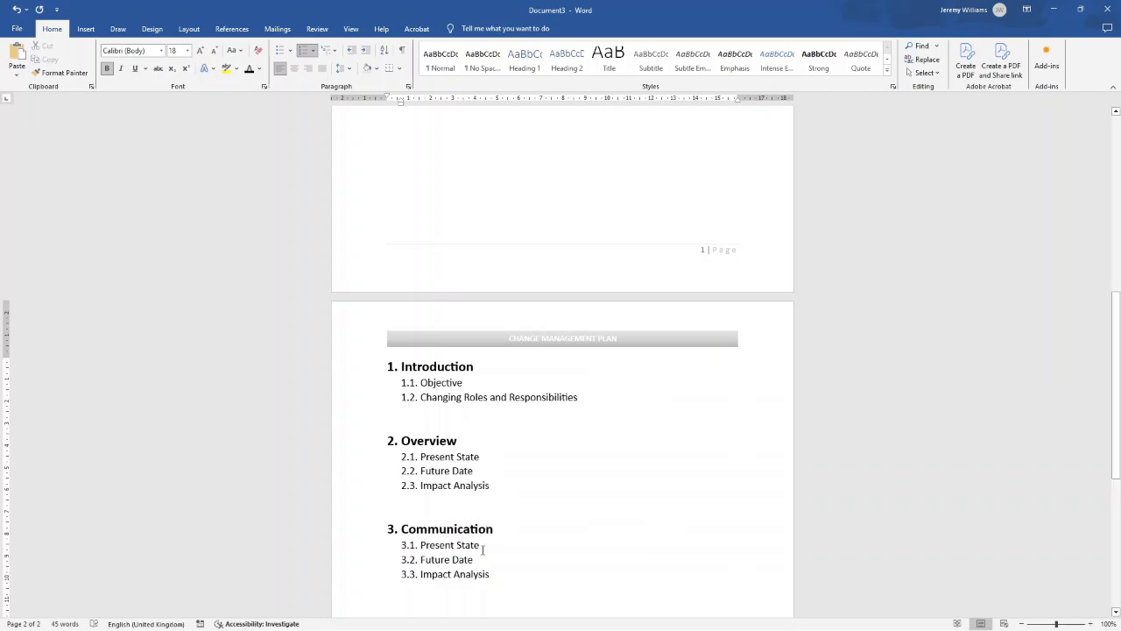
drag(482, 546, 420, 545)
text(Communicaton Straegy)
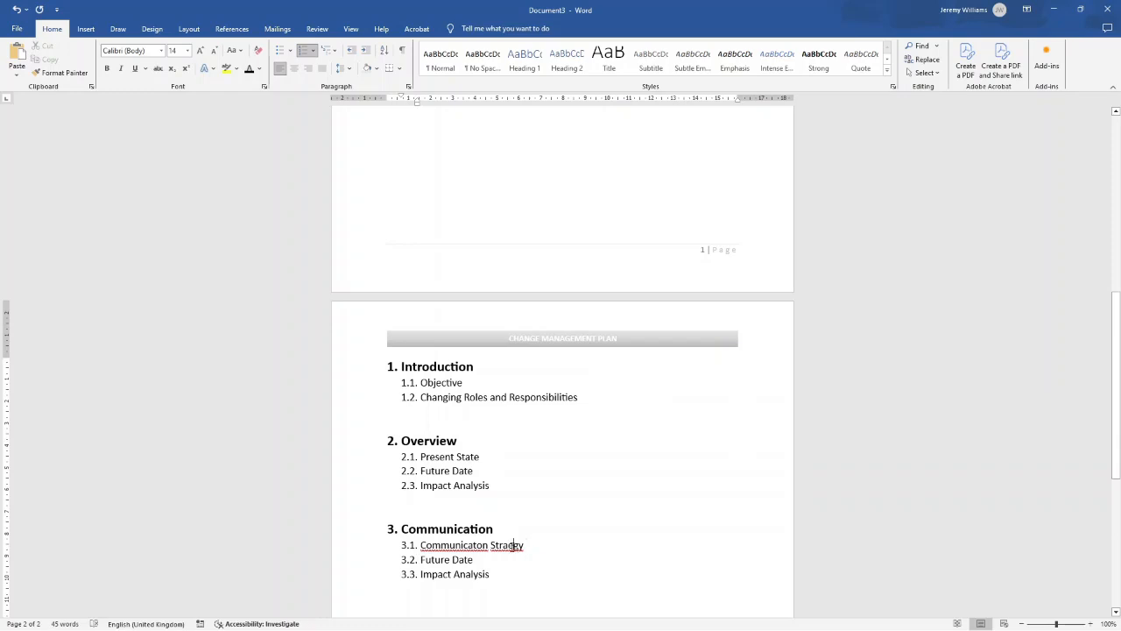
text(t)
right_click(455, 545)
click(459, 312)
Step: Replace the text of item 3.2 with "Stakeholder Analysis", spelled correctly
drag(483, 558, 420, 559)
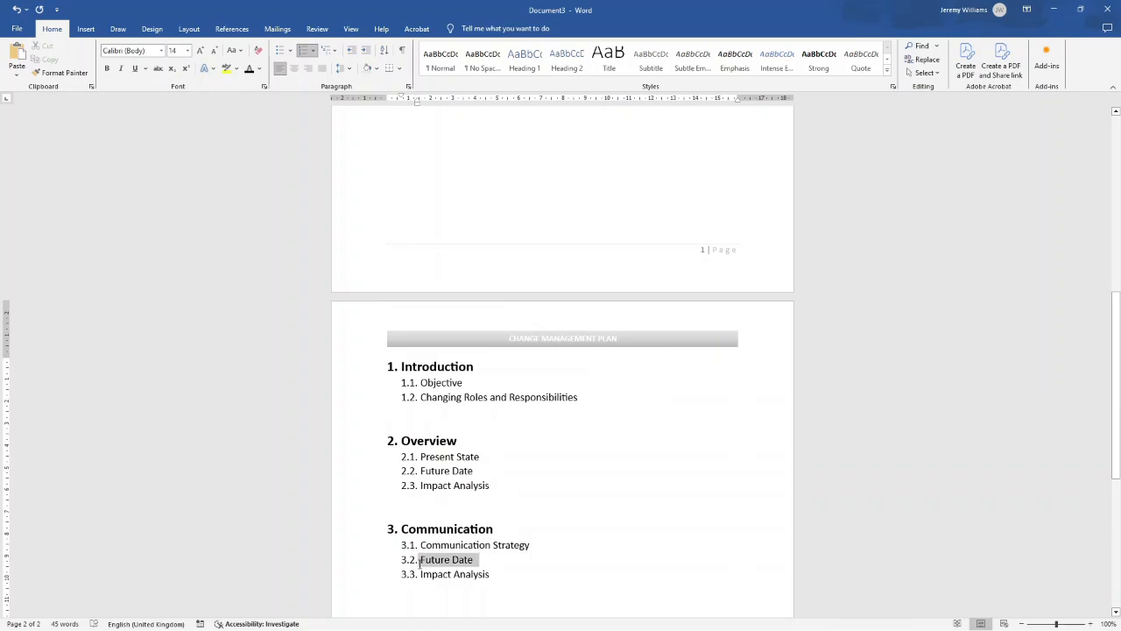
click(419, 562)
text(Stakeholder Abalysis)
key(Delete)
key(Delete)
key(Delete)
key(Delete)
key(Delete)
key(Delete)
key(Delete)
key(Delete)
key(Delete)
key(Delete)
click(488, 560)
key(BackSpace)
text(n)
Step: Replace the text of item 3.3 with "Communication Activities"
drag(489, 574, 420, 574)
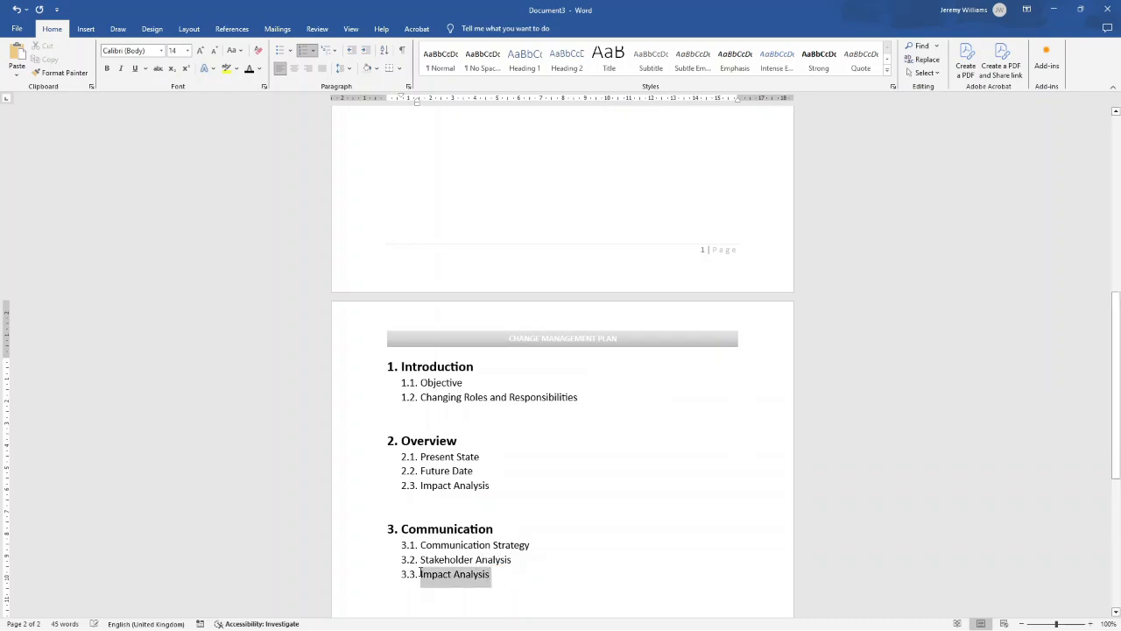
key(BackSpace)
text(Communicatin)
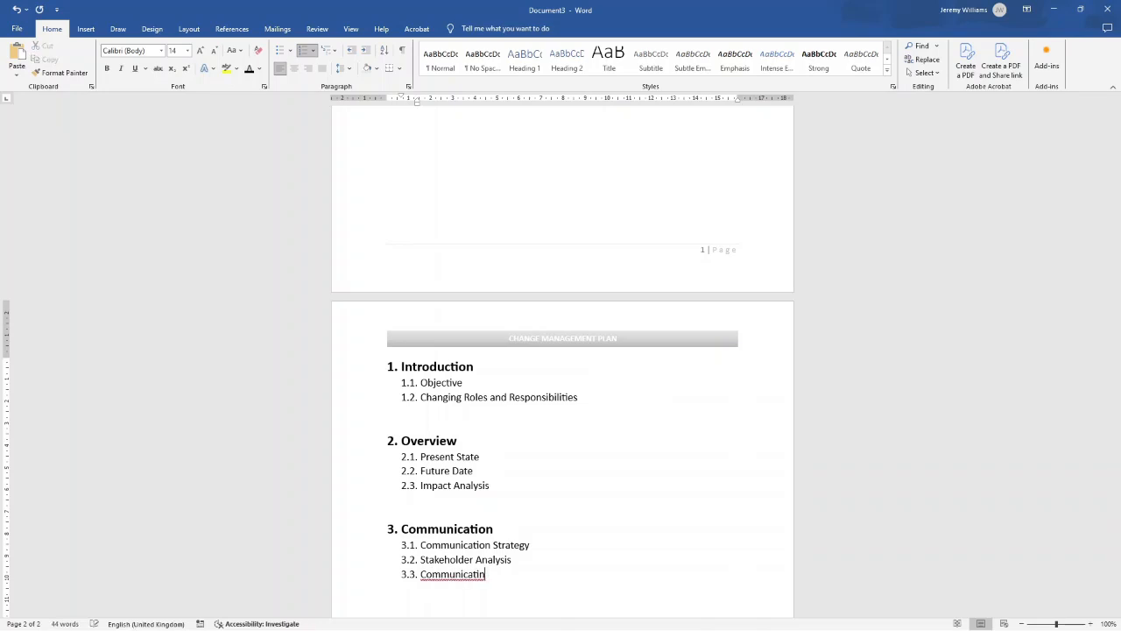
key(BackSpace)
text(on Activities)
Step: Duplicate the "Communication" section with its sub-items below itself as section 4, separated by a blank line
scroll(555, 452, down, 2)
drag(551, 462, 403, 417)
key(ctrl+c)
click(431, 502)
key(Return)
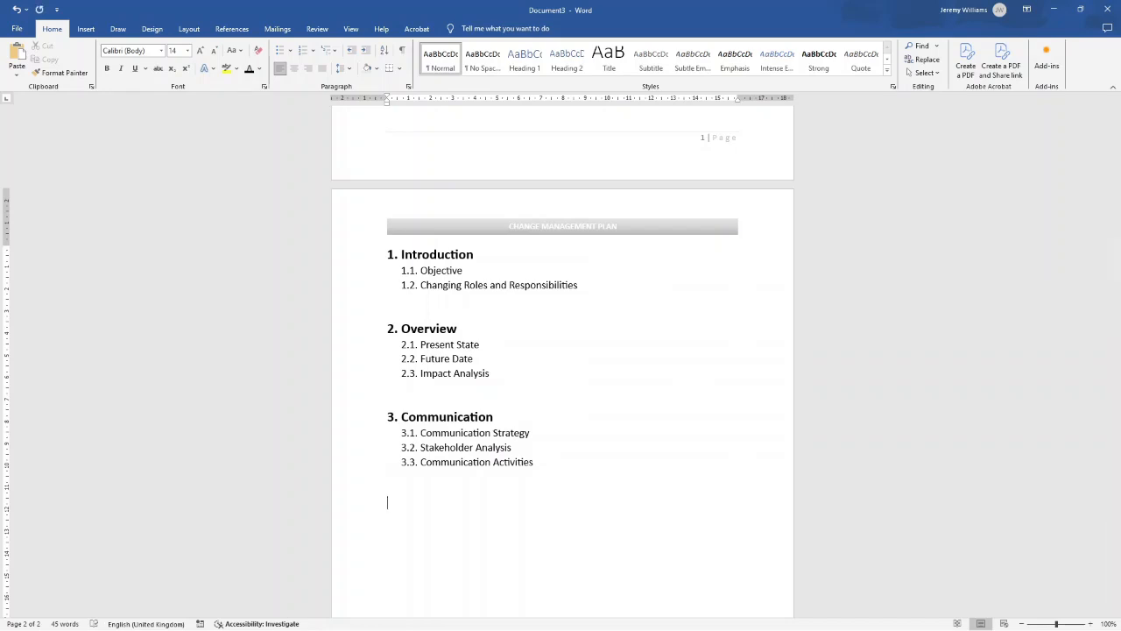
key(ctrl+v)
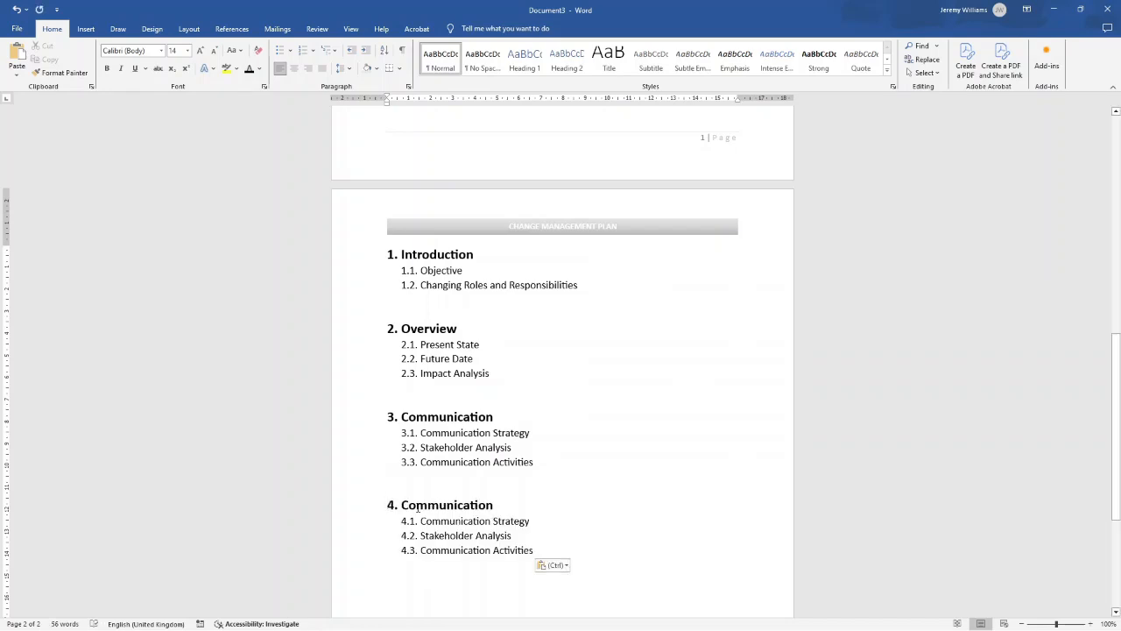
Step: Change the section 4 heading to "Implementation Plan and Objectives" with correct spelling
drag(418, 508, 496, 508)
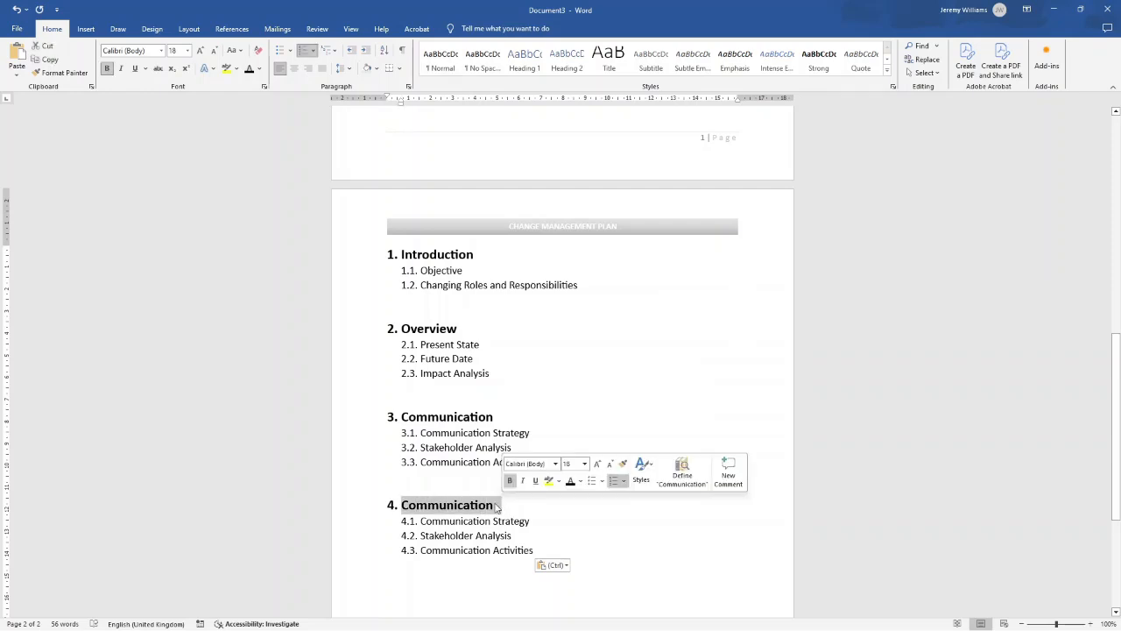
text(Imp)
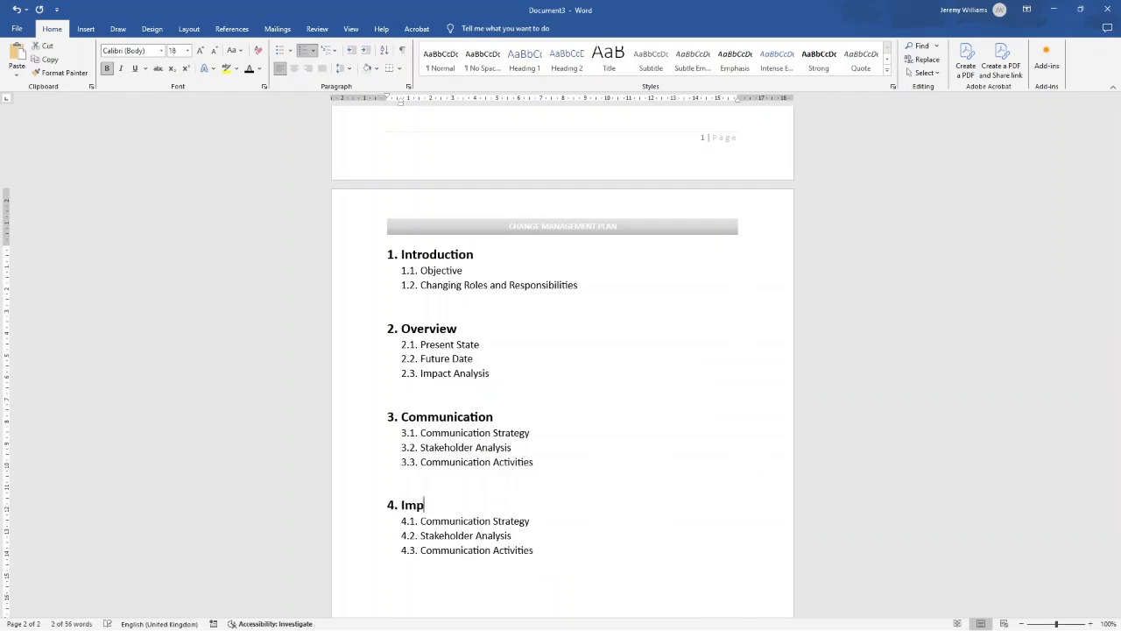
text(lmentation Plan)
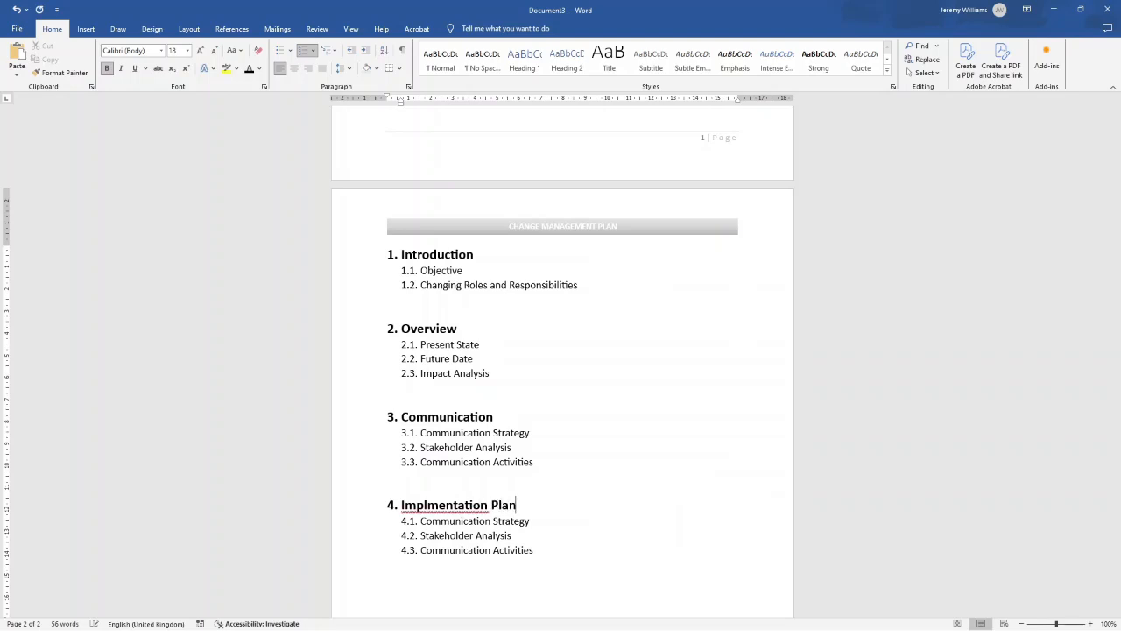
text( and Objectives)
right_click(442, 505)
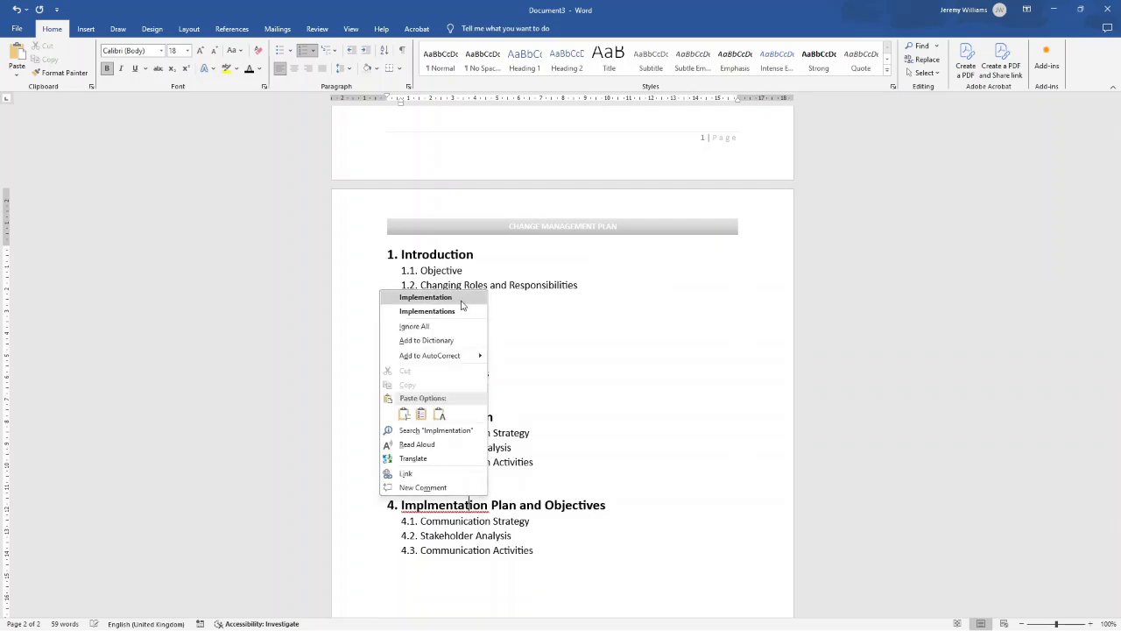
click(412, 298)
Step: Change item 4.1 to "Implementation Methods" and item 4.2 to "Implementation Activities"
drag(533, 520, 433, 519)
text(Implementation)
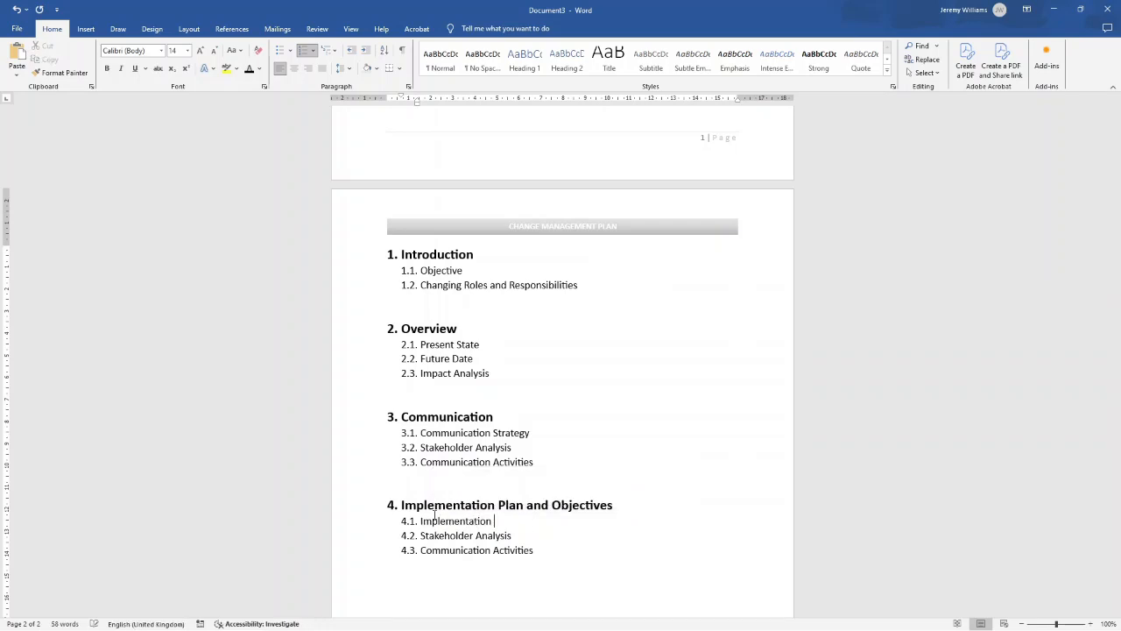
text( Methods)
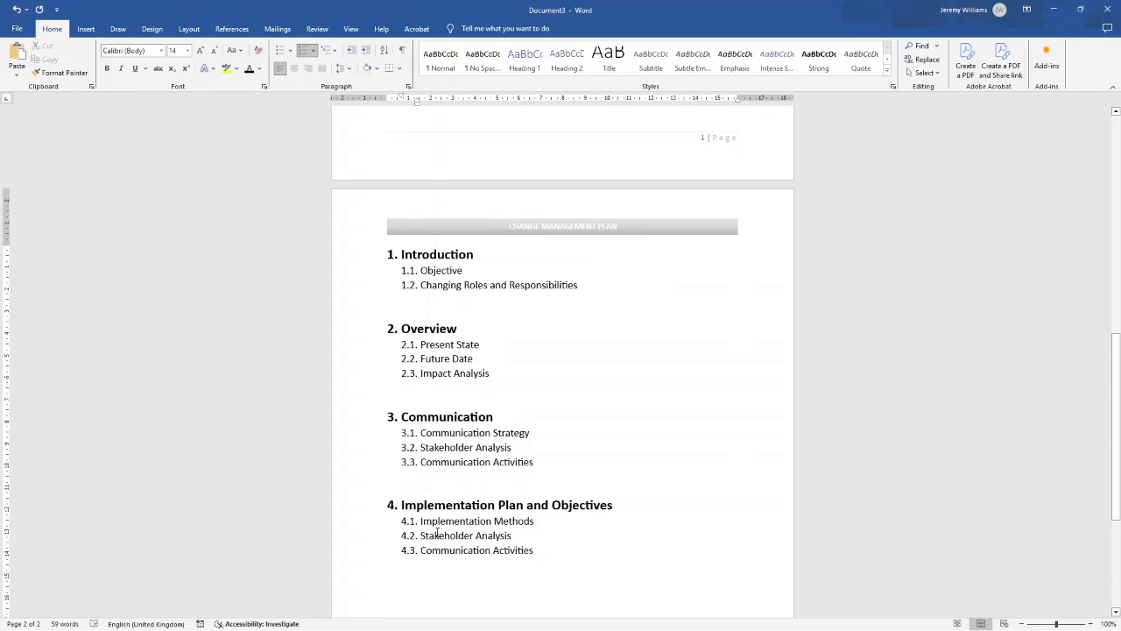
triple_click(517, 537)
text(Implemen)
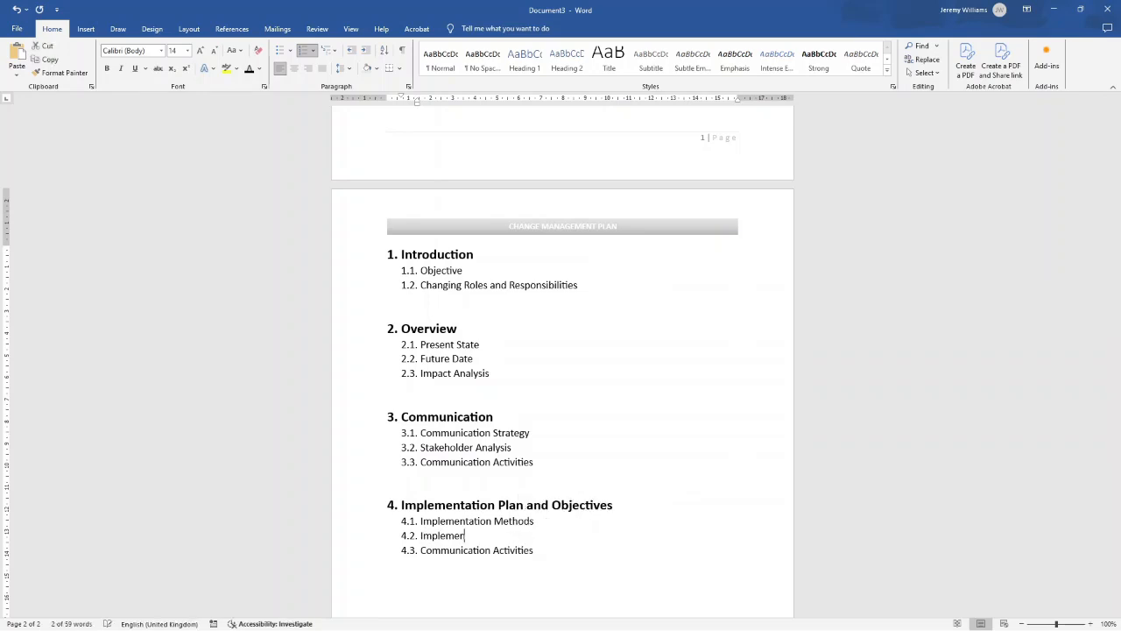
text(tatio)
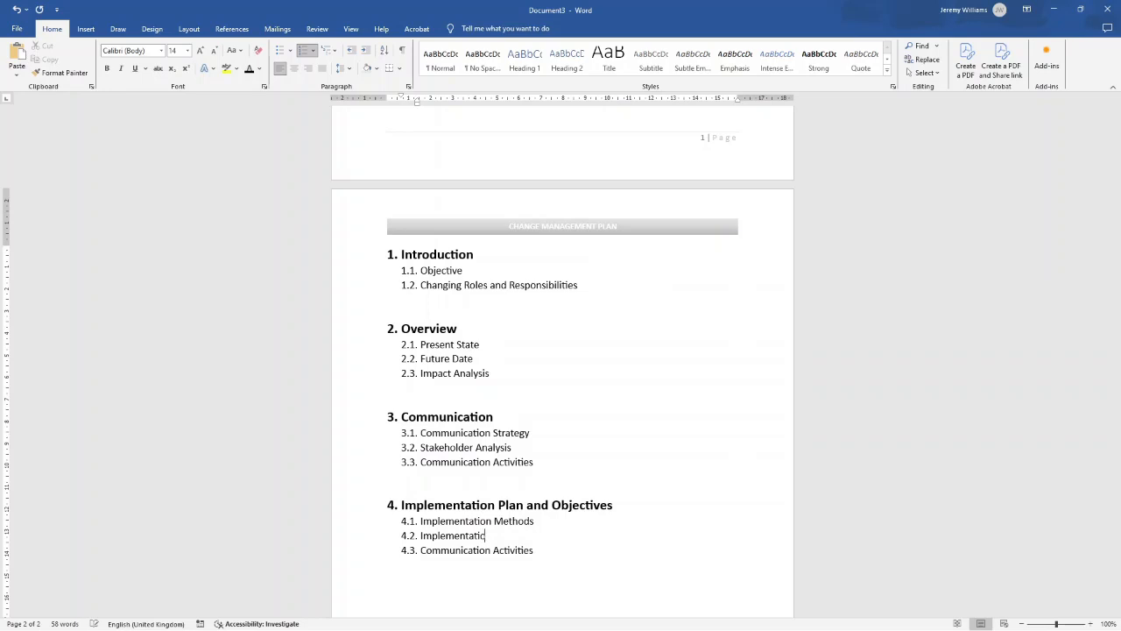
text(n Activities)
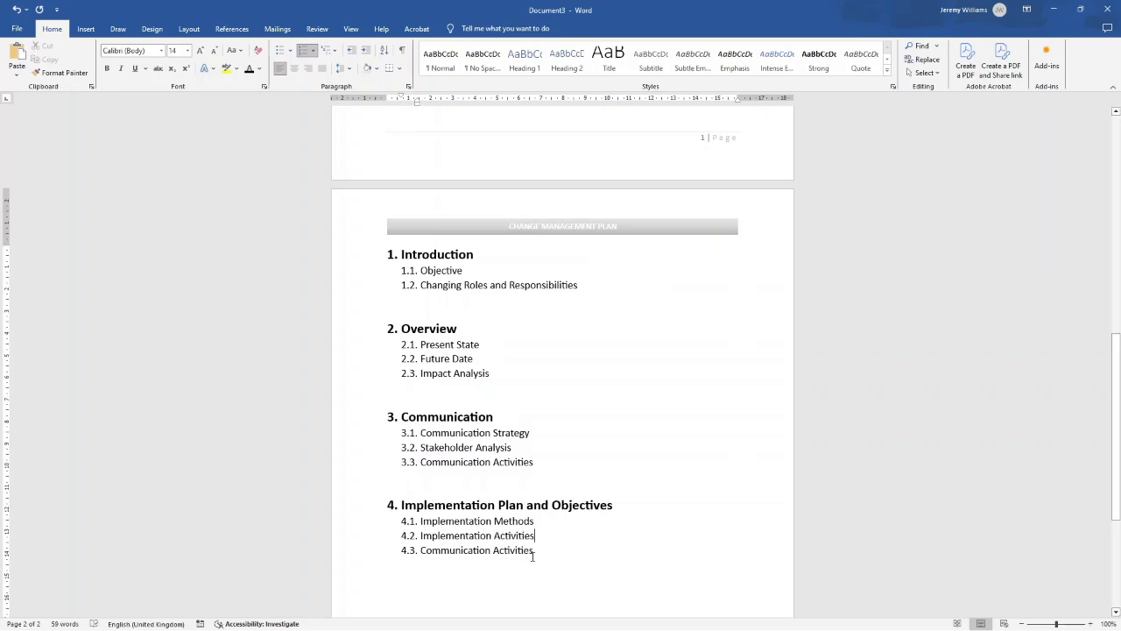
Step: Change item 4.3 to "Monitoring and Evaluation Process" and add "Desired Outcome" as item 4.4
drag(538, 554, 444, 555)
text(Monitoring and)
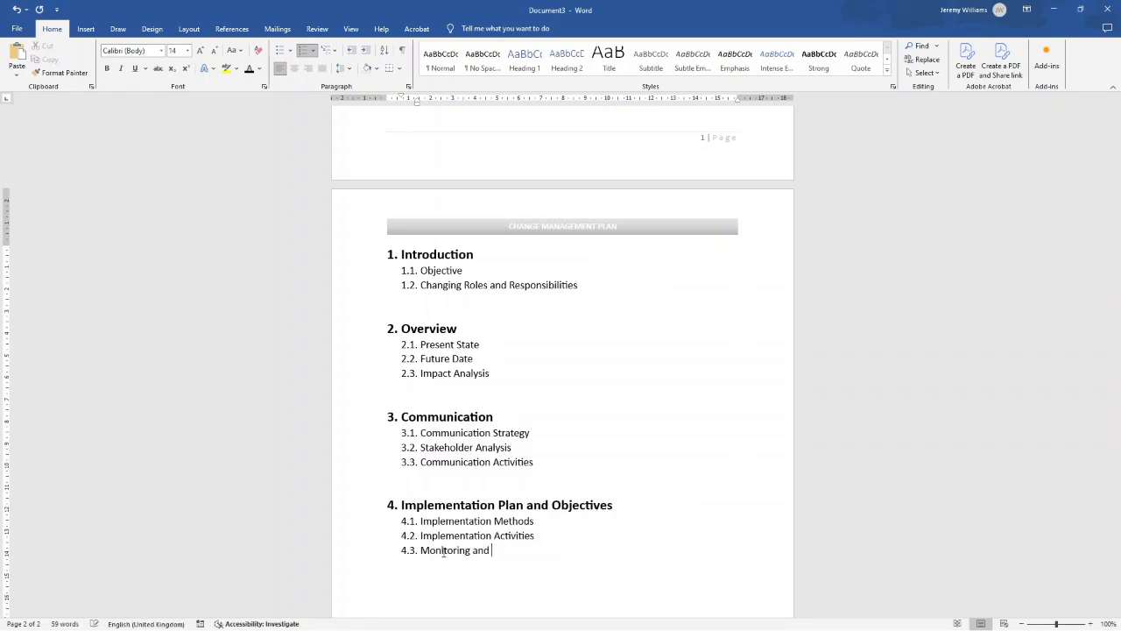
text( Evaluation Process )
text(Desired )
text(Outcome)
click(420, 566)
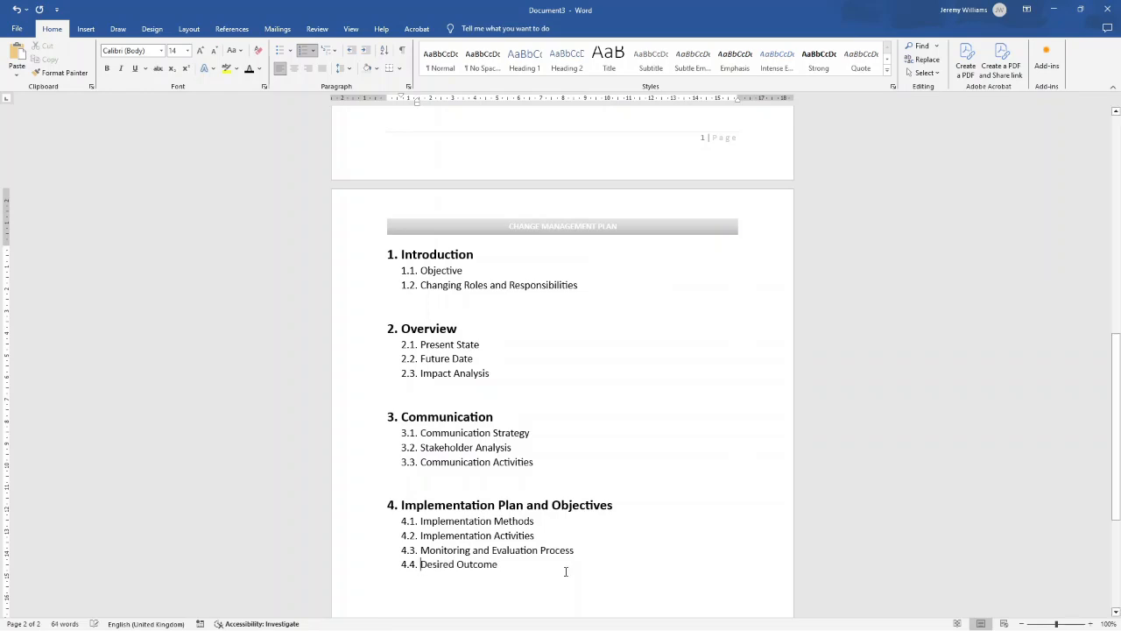
Step: Add "Documentation Requirements" as item 4.5 below "Desired Outcome"
key(Return)
text(Documn)
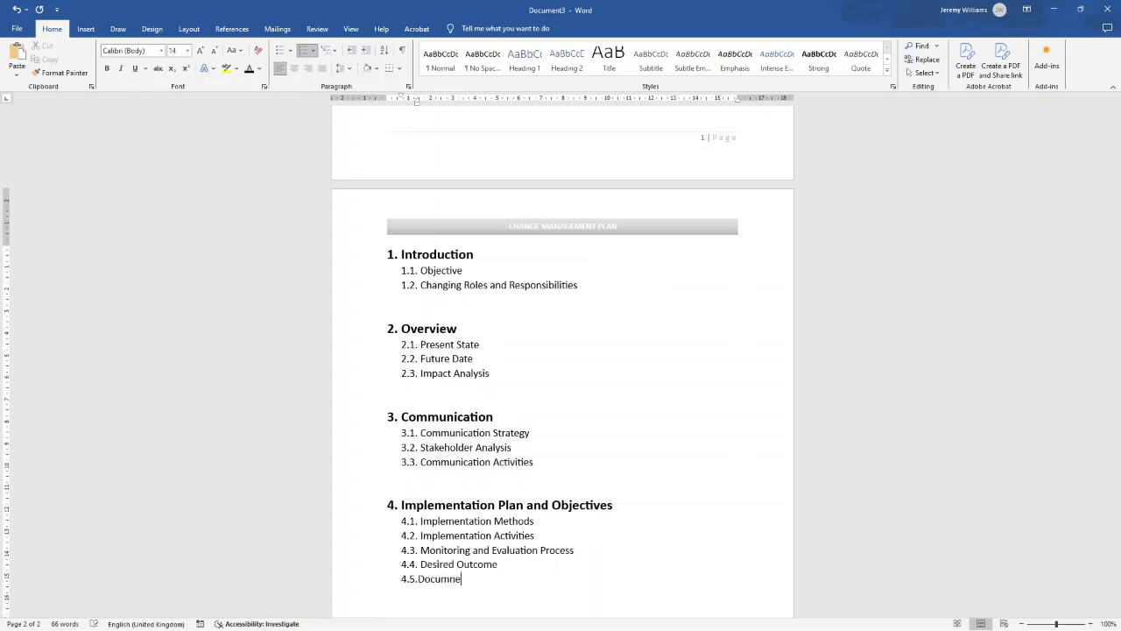
key(BackSpace)
text(entation Requirements)
key(Return)
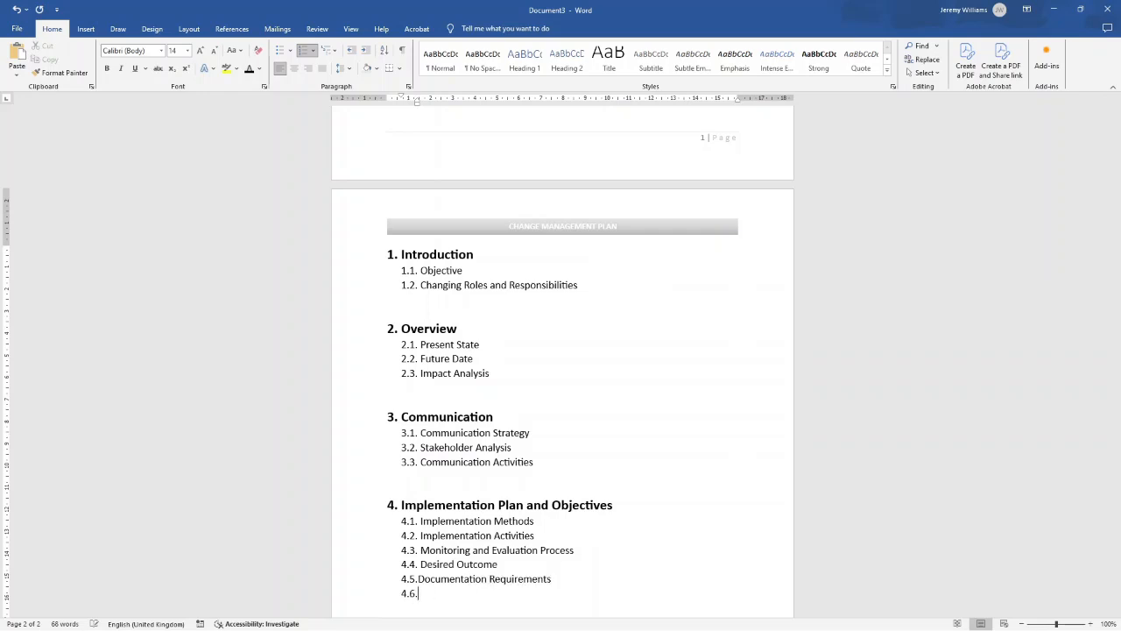
scroll(529, 573, down, 2)
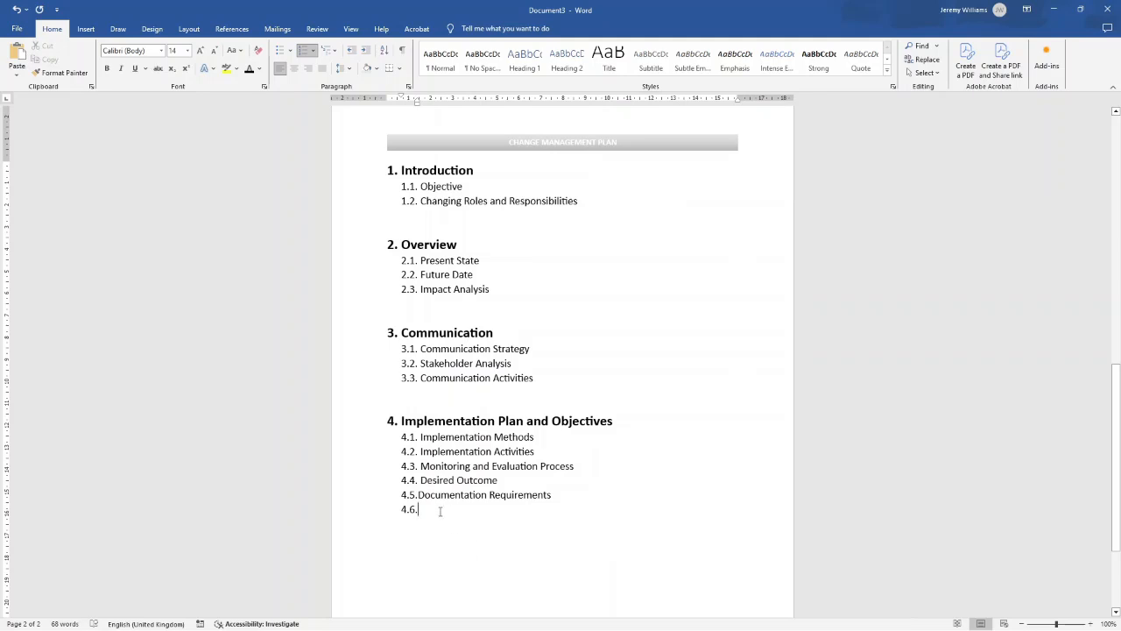
key(BackSpace)
Step: Duplicate the "Implementation Plan and Objectives" section with its sub-items below itself as section 5, separated by a blank line
click(393, 421)
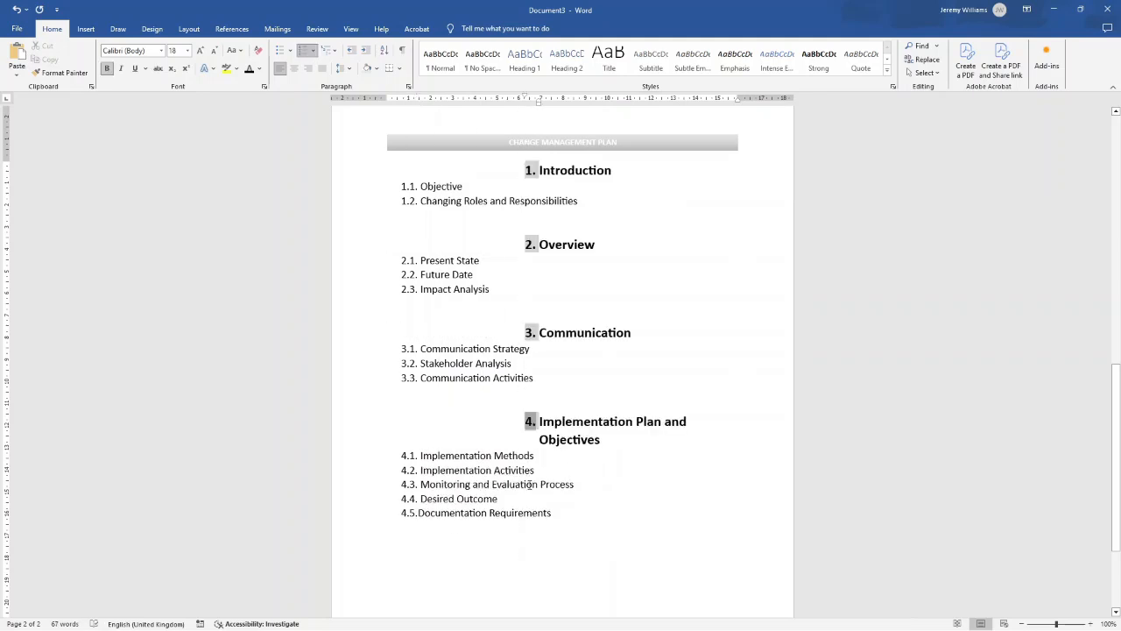
key(ctrl+z)
drag(561, 496, 422, 428)
key(ctrl+c)
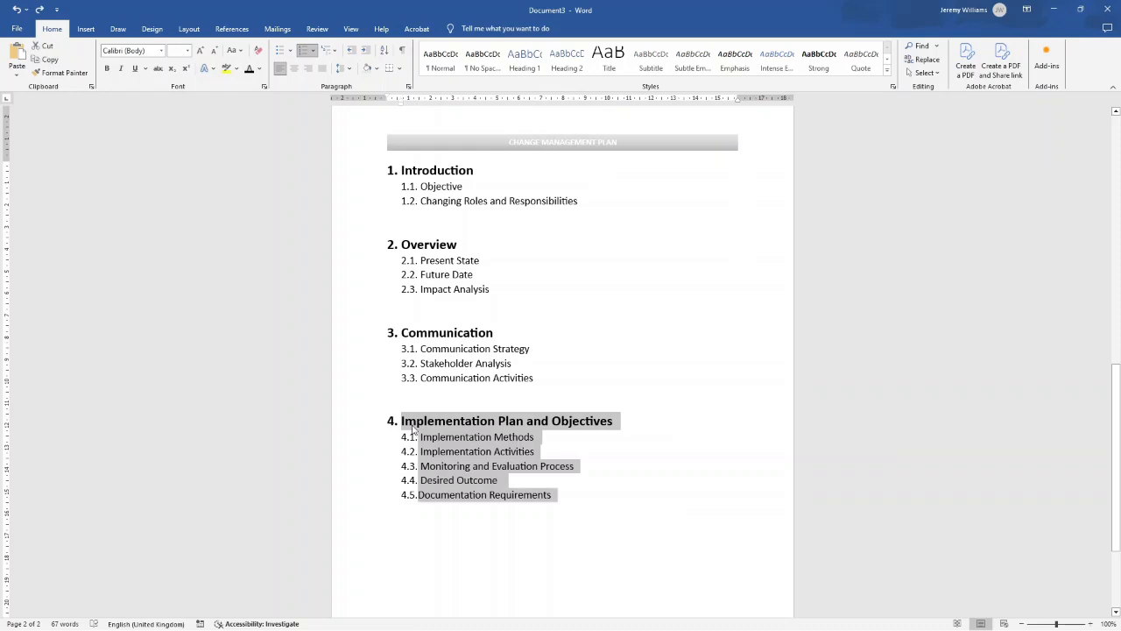
click(574, 495)
key(Return)
key(Return)
key(Return)
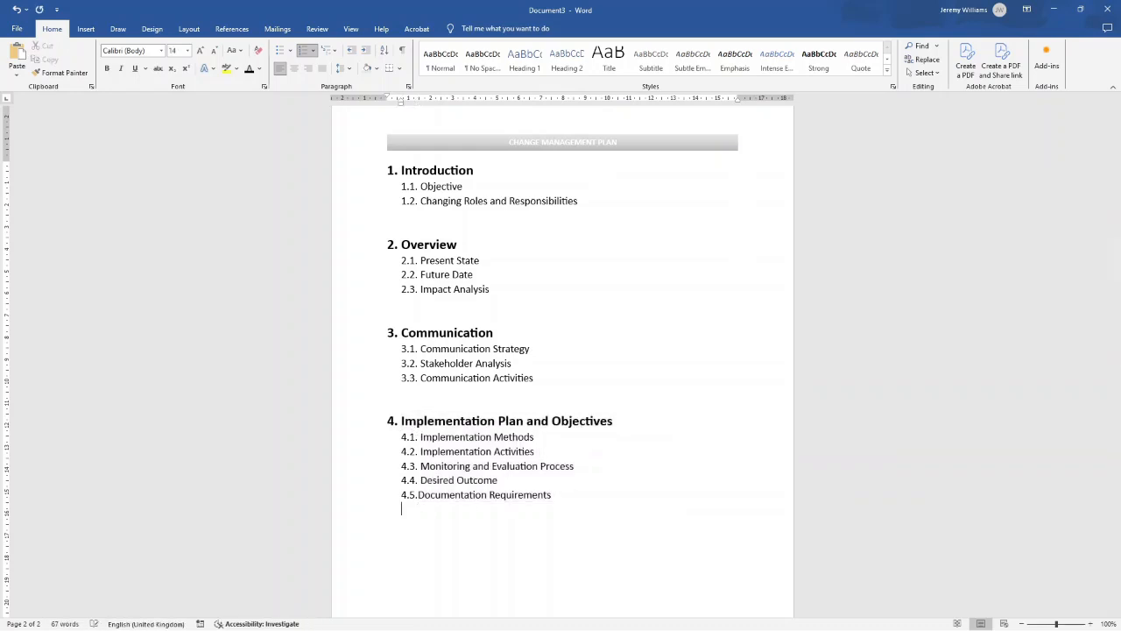
key(ctrl+v)
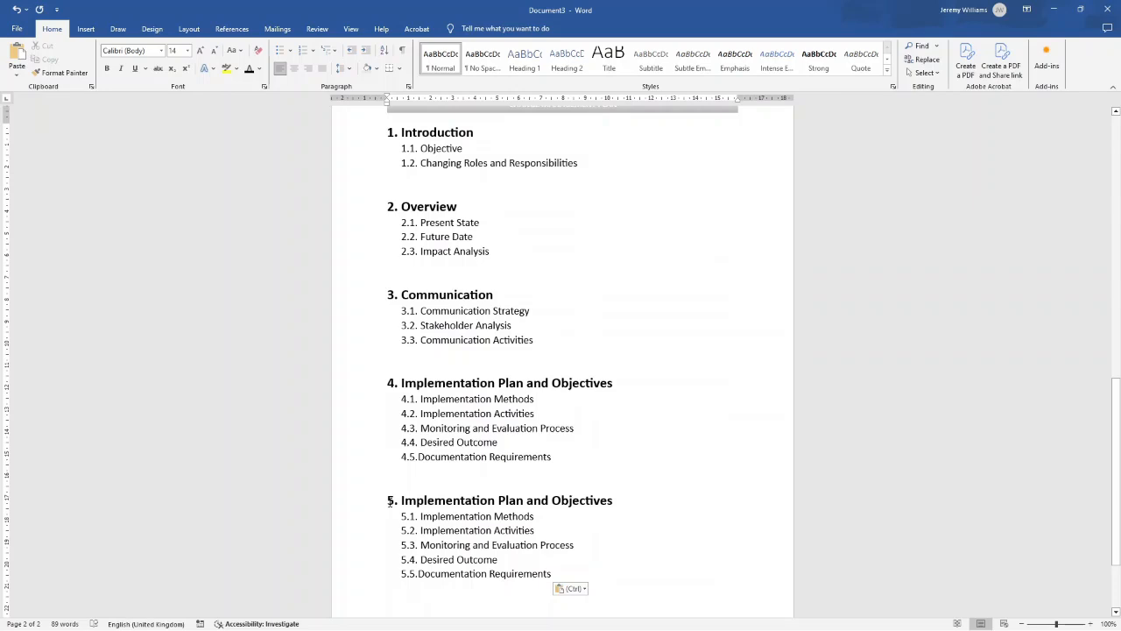
Step: Change the section 5 heading to "Post Implementation Plan"
click(391, 500)
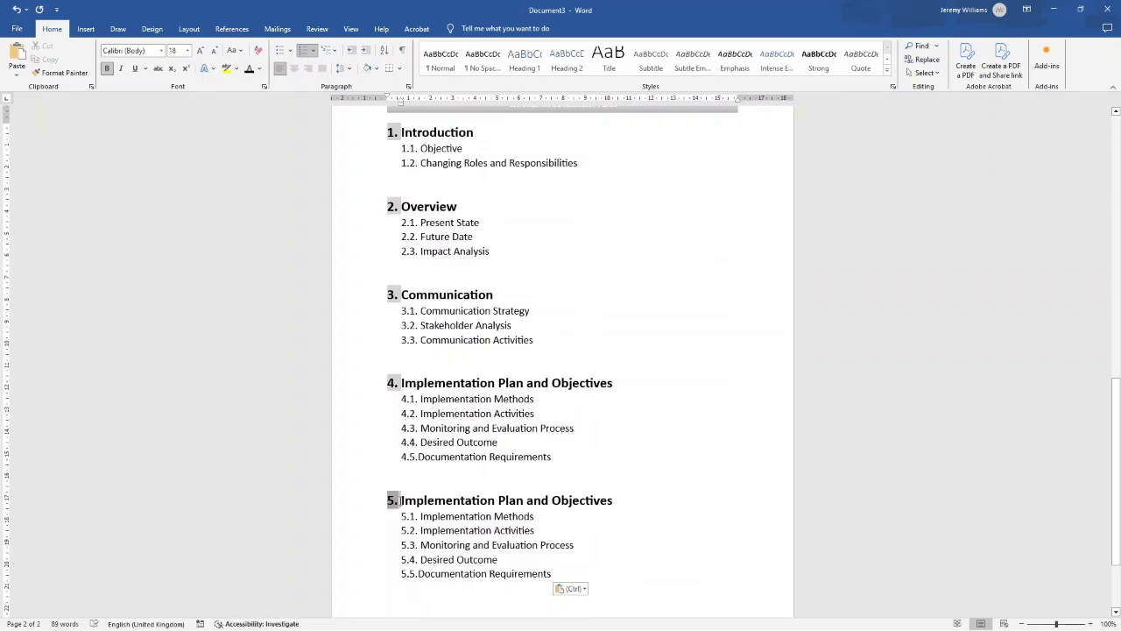
click(402, 500)
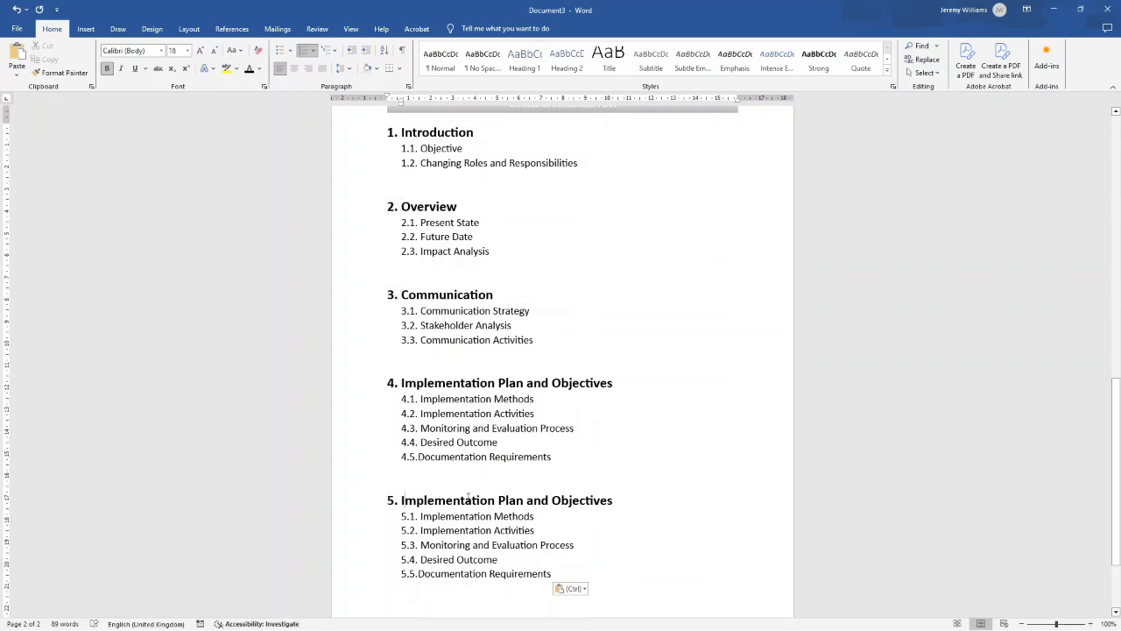
drag(422, 498, 619, 500)
text(Post Implementation)
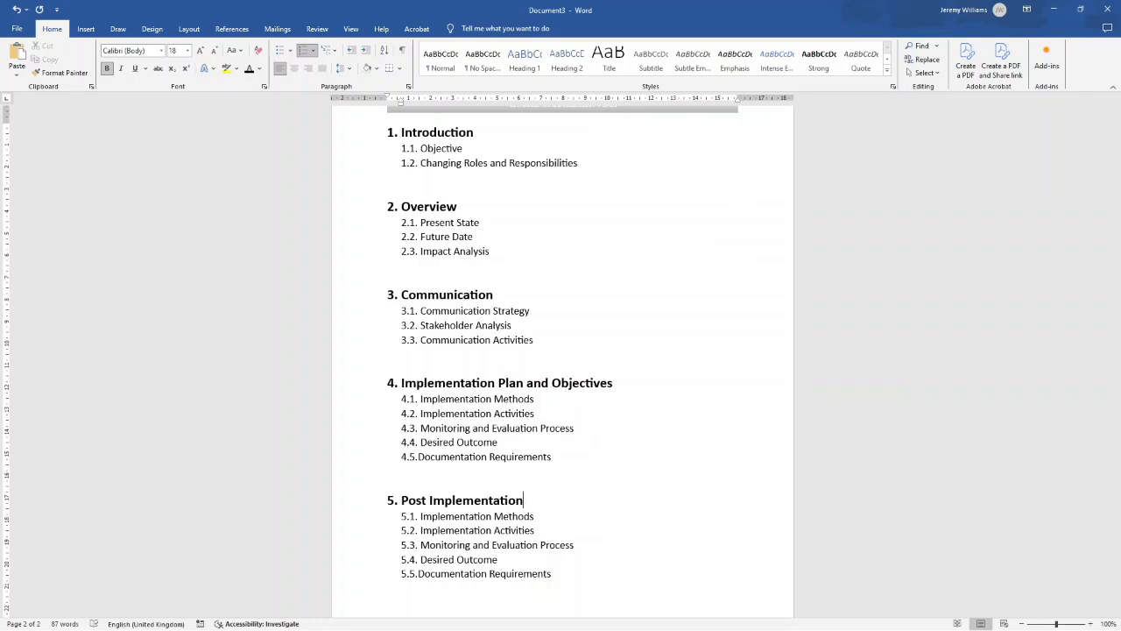
text( Plan)
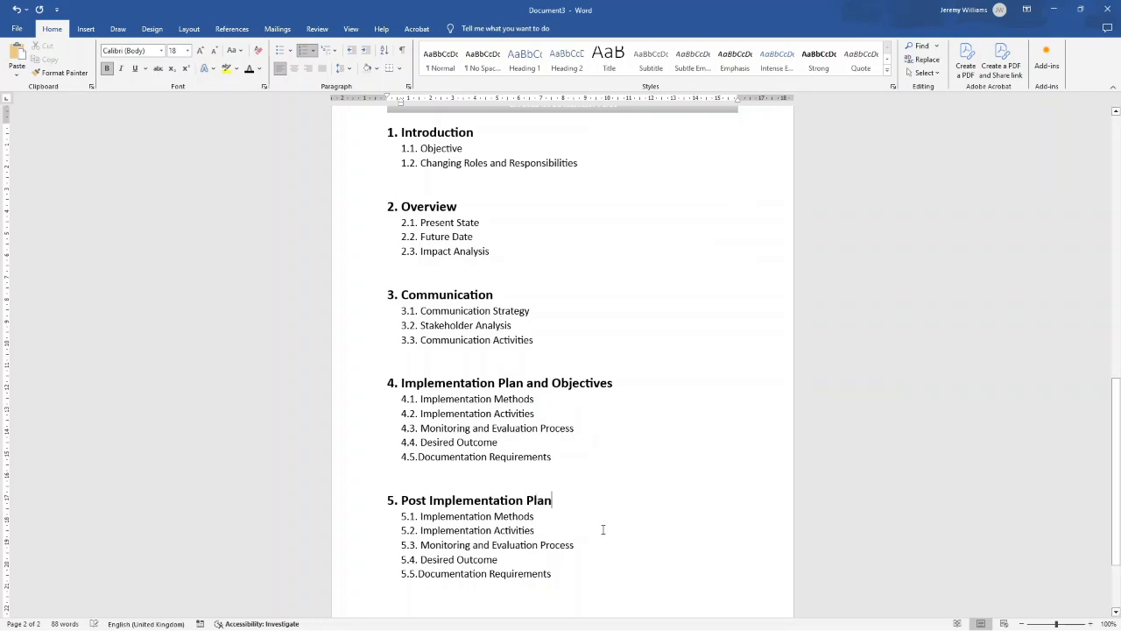
Step: Delete items 5.3 to 5.5 and change item 5.1 to "Monitoring Process"
drag(587, 567, 421, 545)
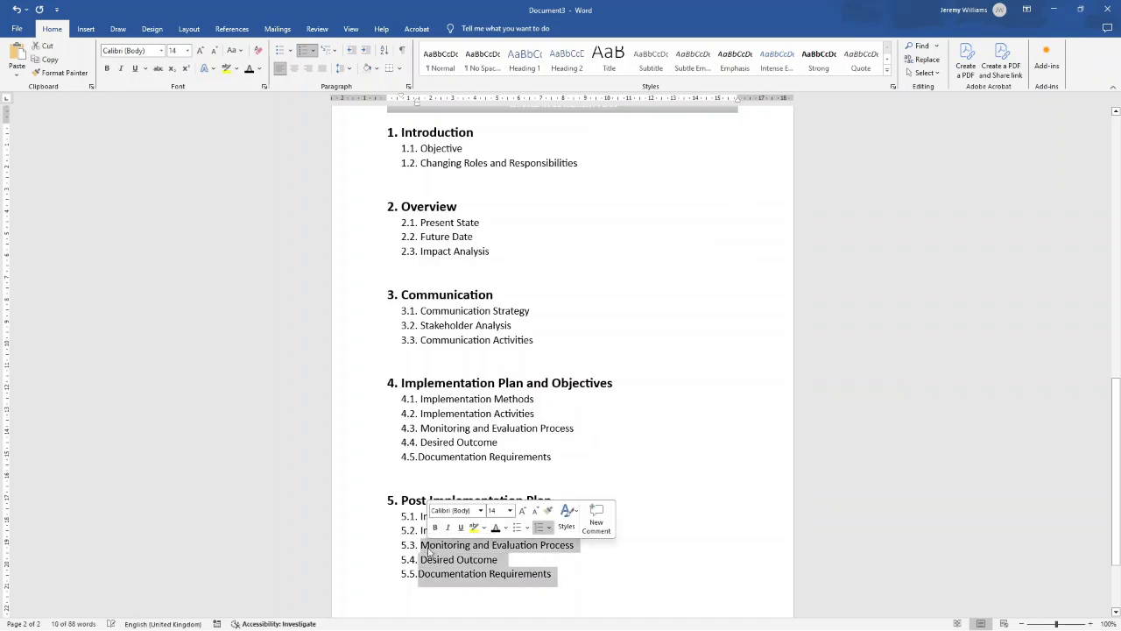
key(BackSpace)
key(BackSpace)
key(BackSpace)
drag(436, 517, 532, 518)
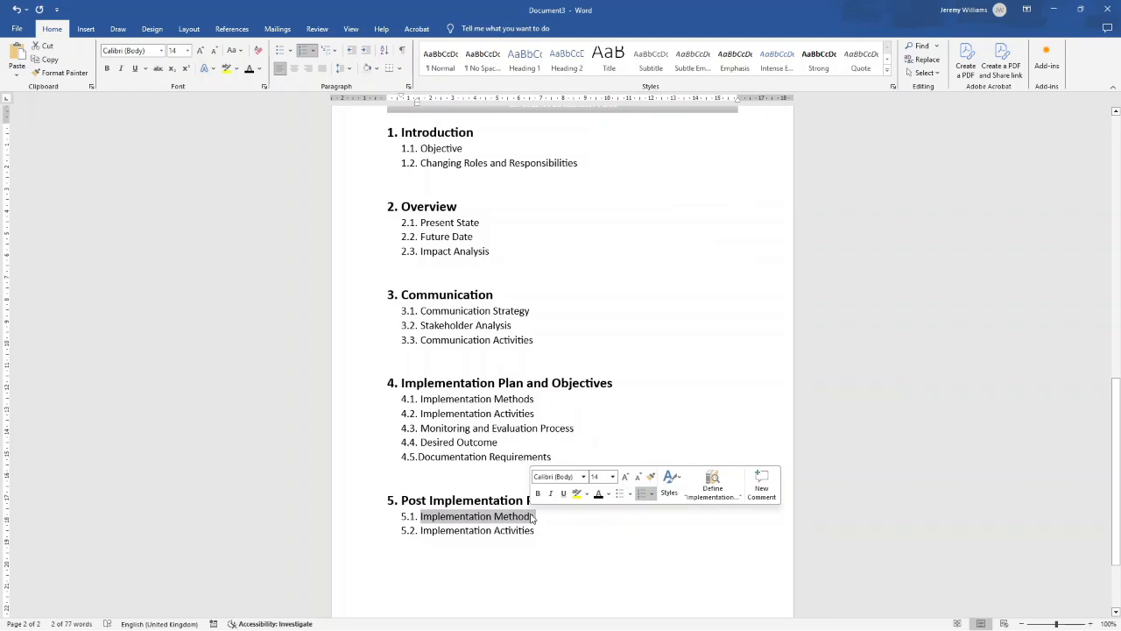
text(Monitoring Process)
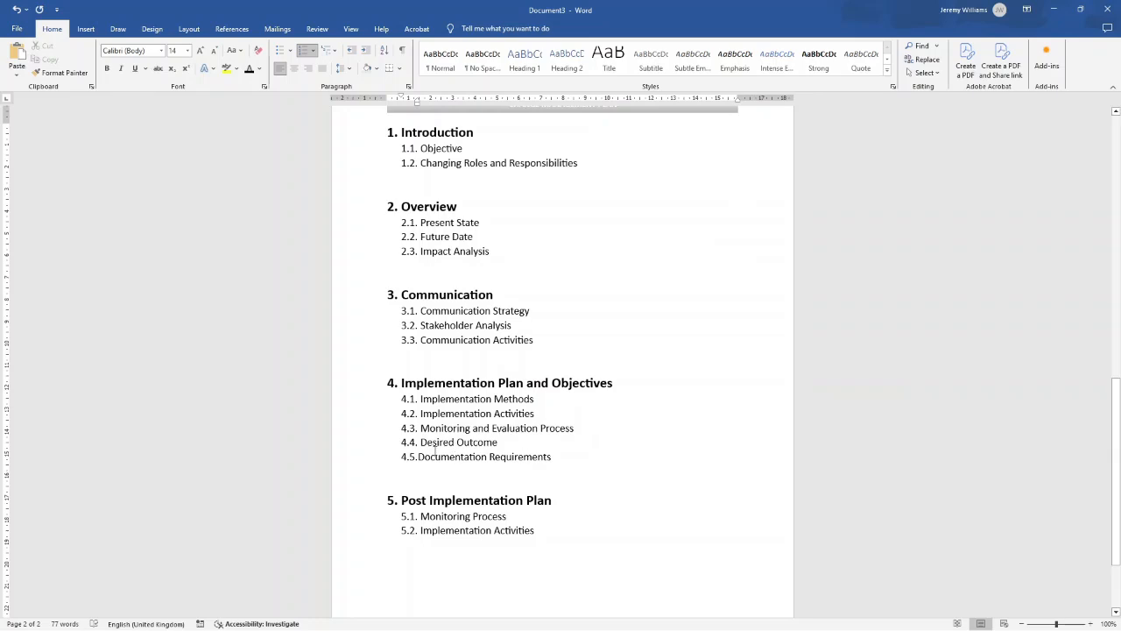
Step: Insert the missing space before the text of item 4.5 and change item 5.2 to "Criteria for Evaluation"
click(421, 456)
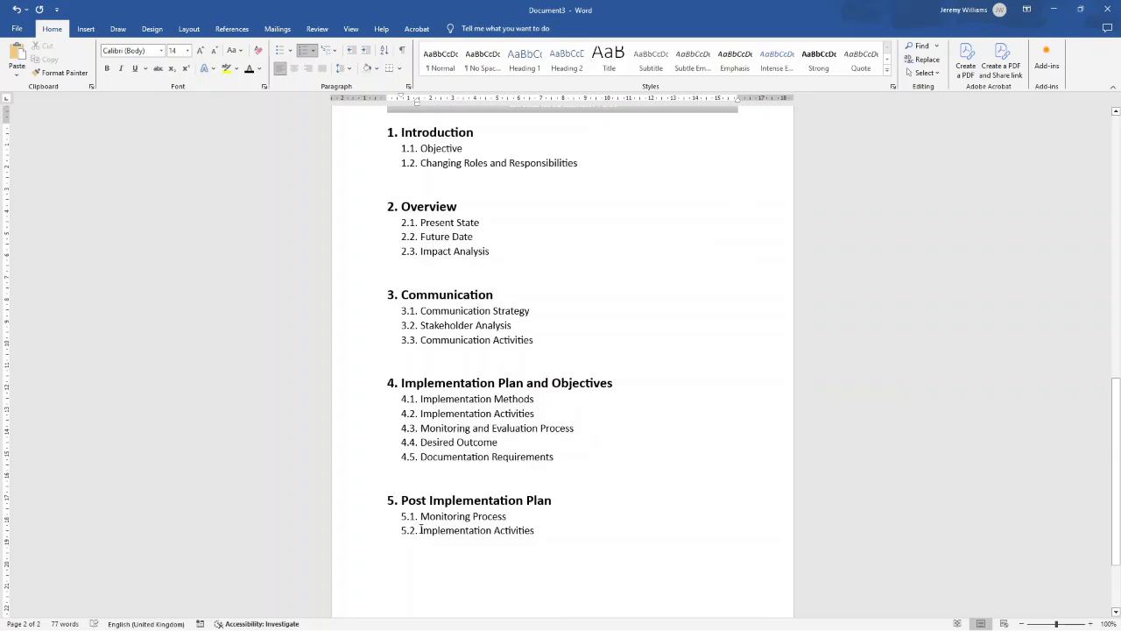
drag(420, 530, 525, 535)
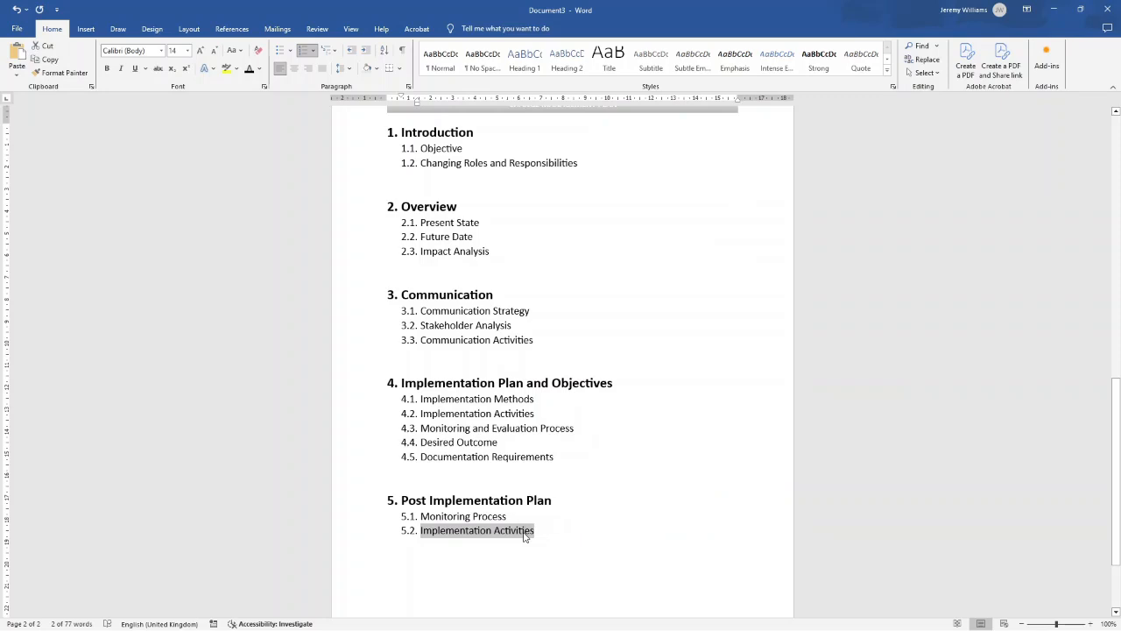
text(Criteria for Evaluation)
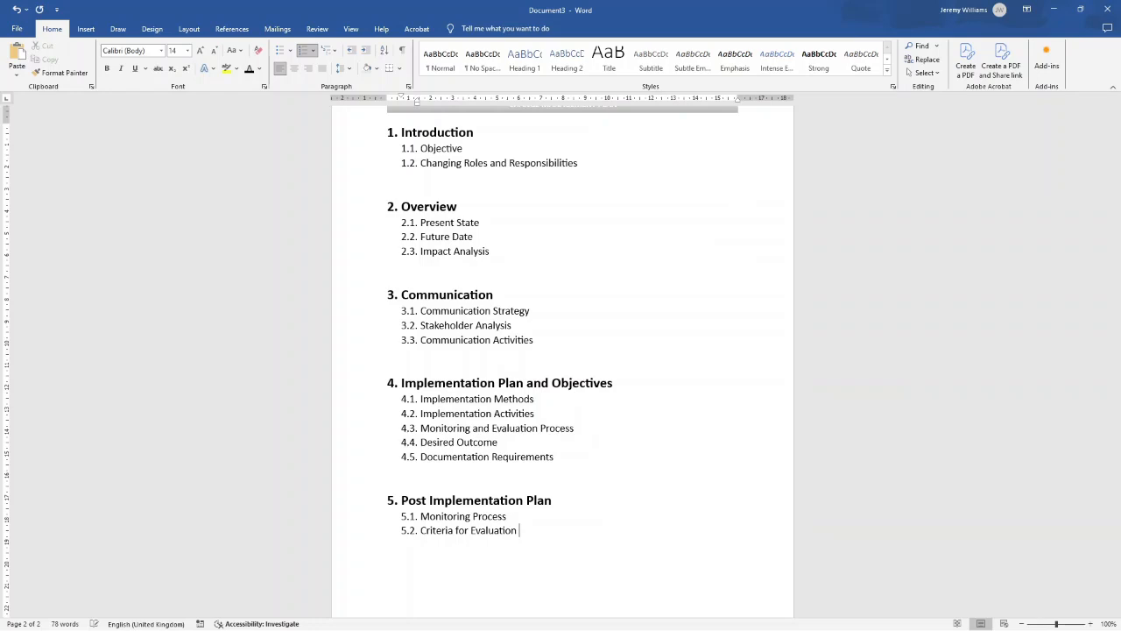
Step: Duplicate the "Post Implementation Plan" section with its two sub-items below itself as section 6, adding a gap between them
drag(403, 497, 524, 529)
key(ctrl+c)
click(541, 540)
key(Return)
key(shift+Tab)
key(BackSpace)
key(ctrl+v)
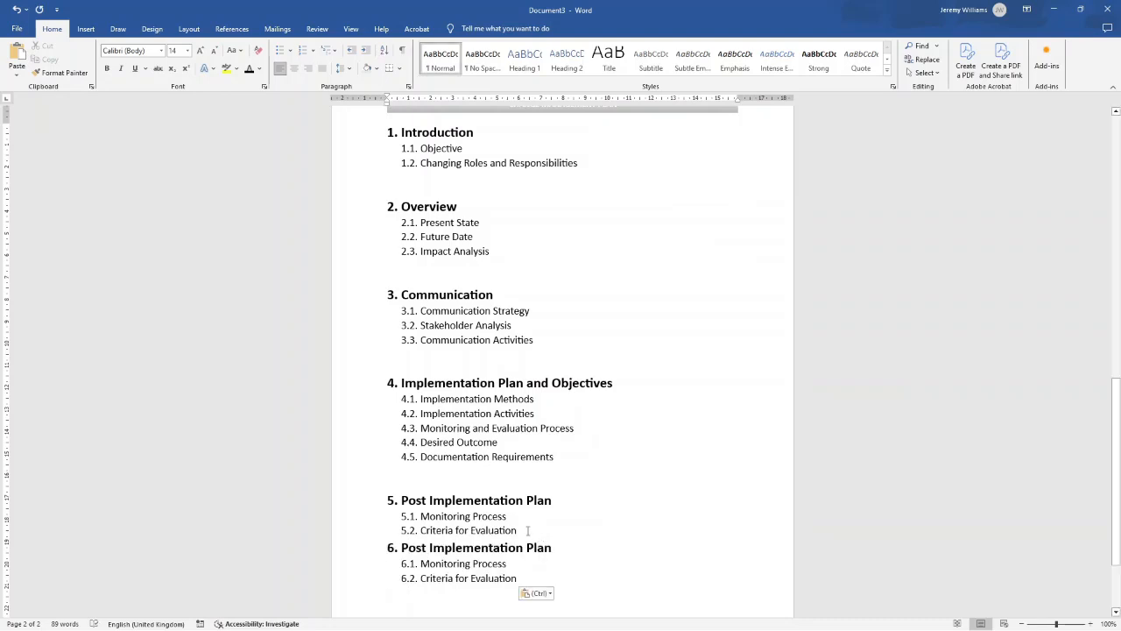
click(526, 531)
key(Return)
key(BackSpace)
Step: Change the section 6 heading to "Organizational Change Management Team"
triple_click(517, 562)
text(Organizational Change Managemen)
key(BackSpace)
key(BackSpace)
text(emen t)
key(BackSpace)
key(BackSpace)
text(t Team)
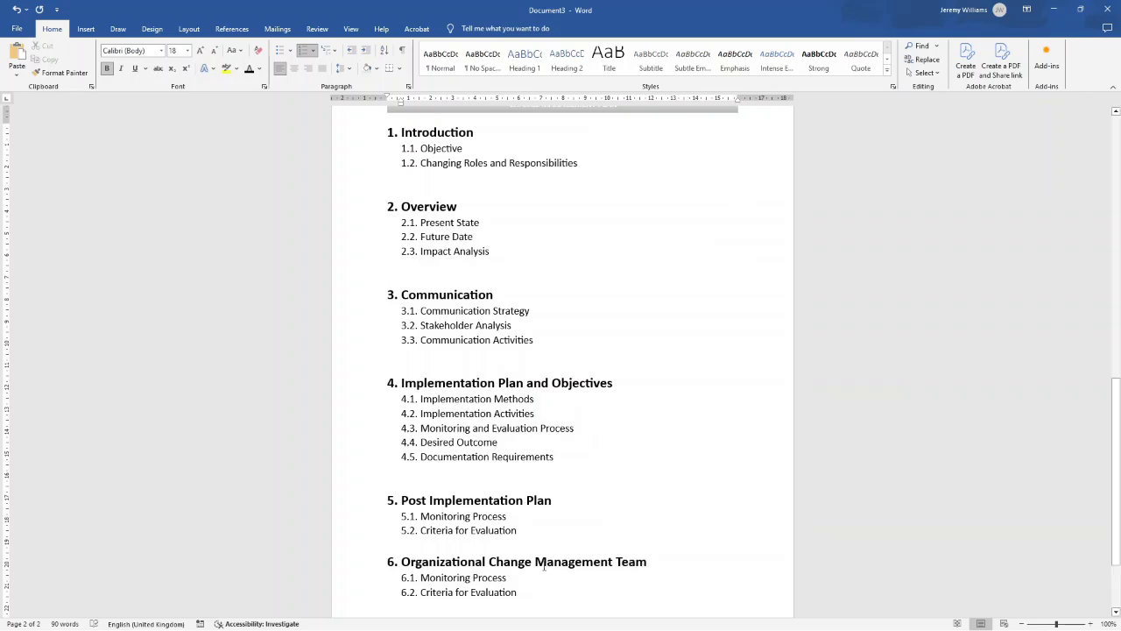
Step: Delete item 6.2 and change item 6.1 to "Core Change Leadership Group"
click(512, 579)
triple_click(516, 596)
key(BackSpace)
drag(509, 584, 422, 583)
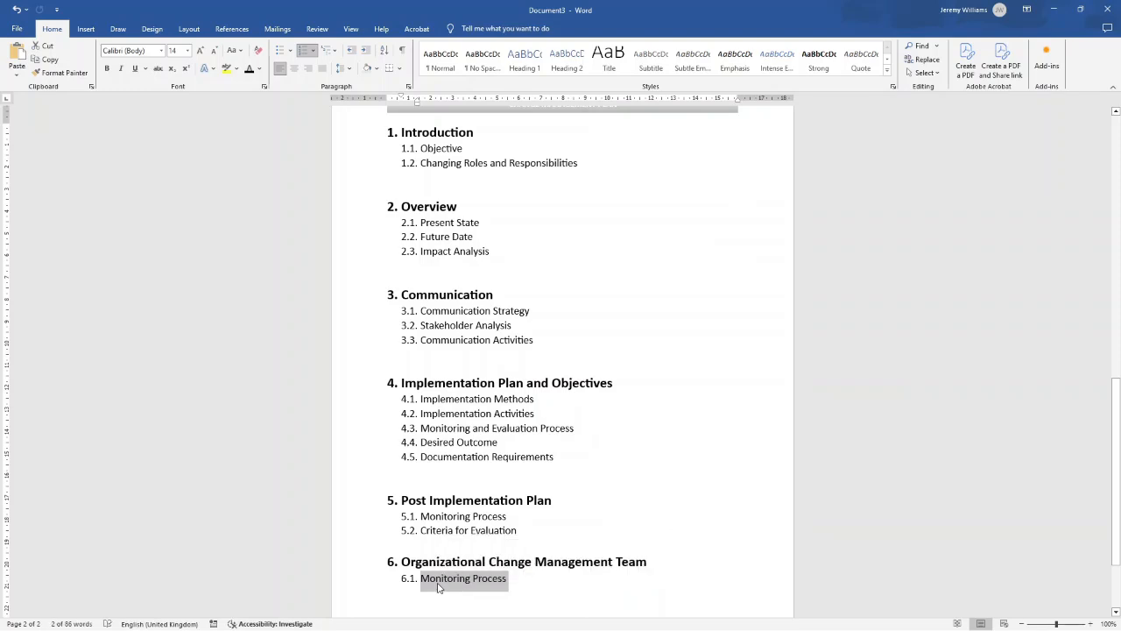
text(Core Change Leadership)
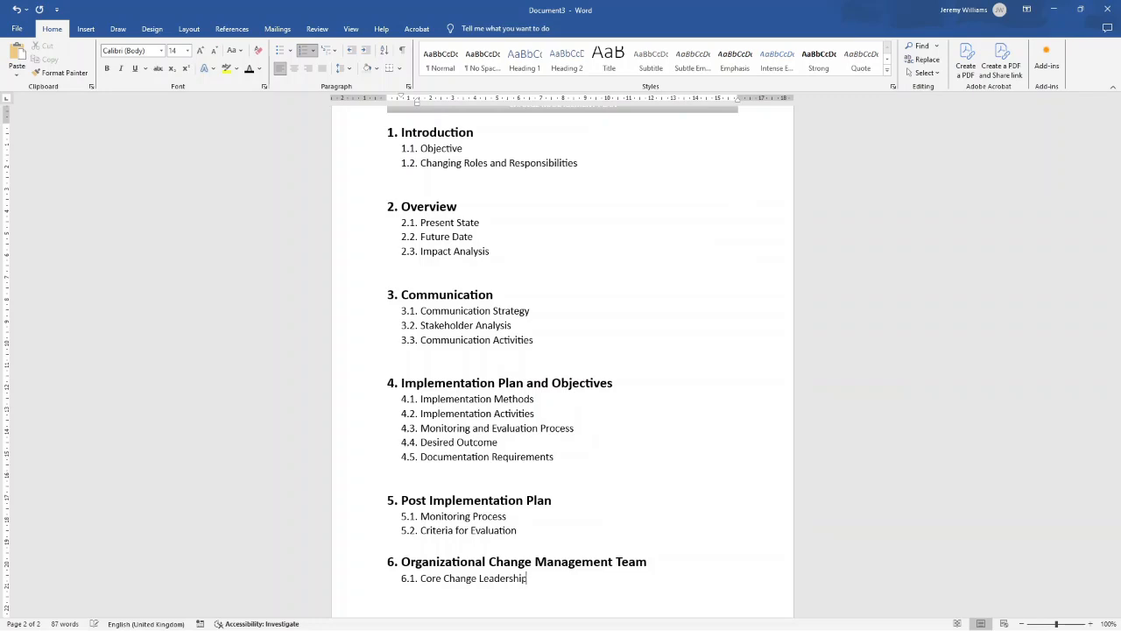
text( Grou)
text(p)
Step: Paste the copied "Post Implementation Plan" section below as section 7 and reduce its sub-items to one empty item 7.1
key(Return)
key(Return)
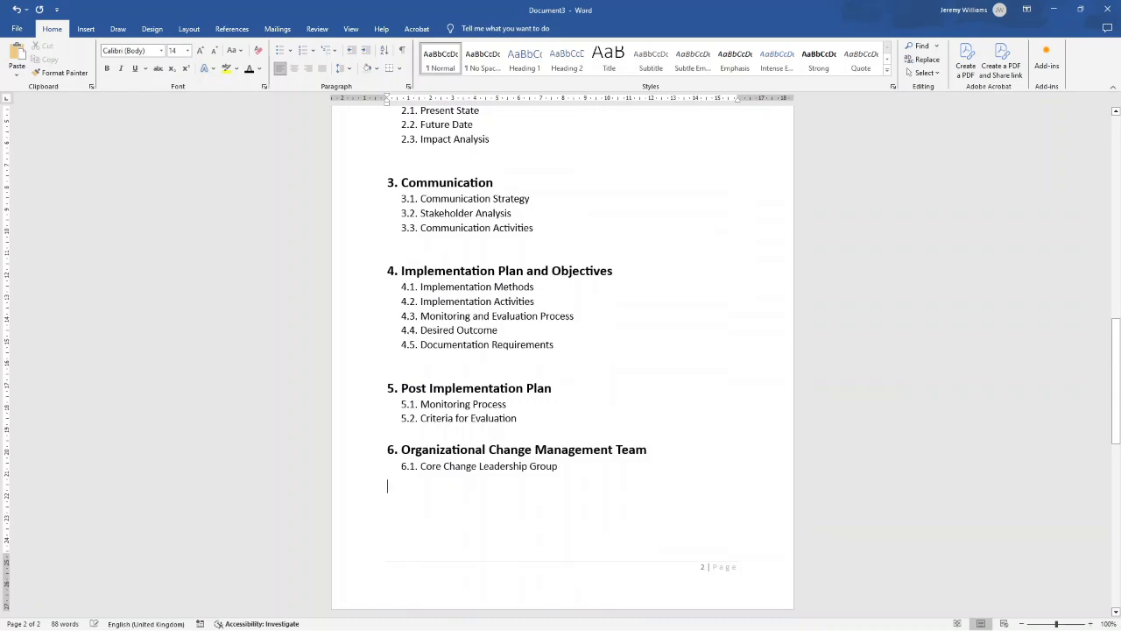
key(ctrl+v)
drag(526, 453, 452, 438)
key(BackSpace)
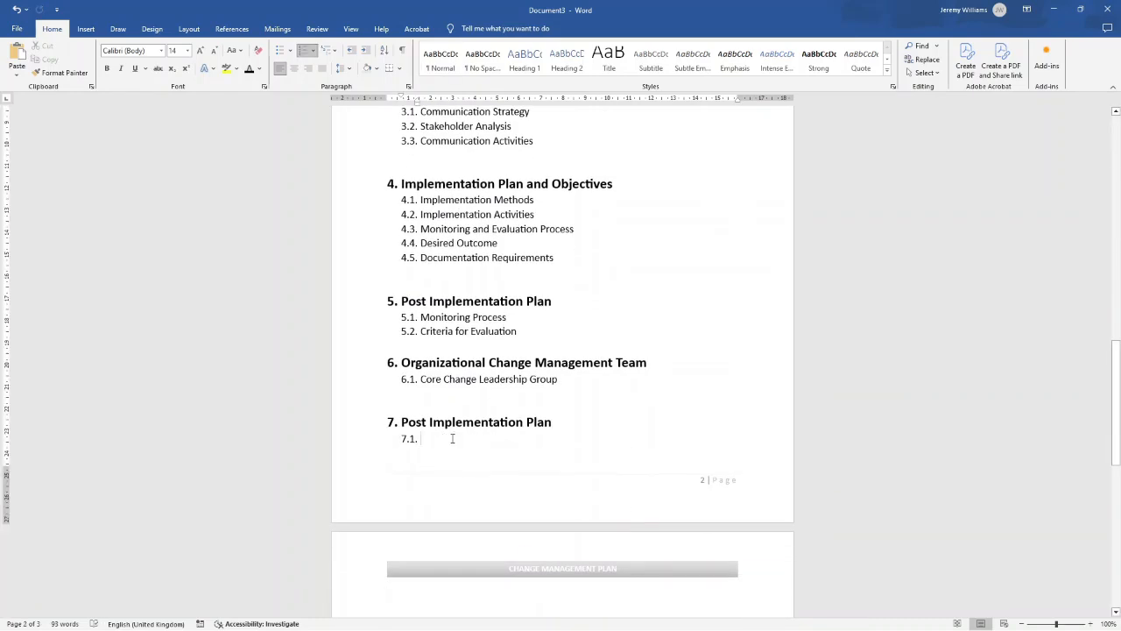
Step: Enter "Authorization and Signoff" as item 7.1 with correct spelling
text(Auhtorization and Signoff)
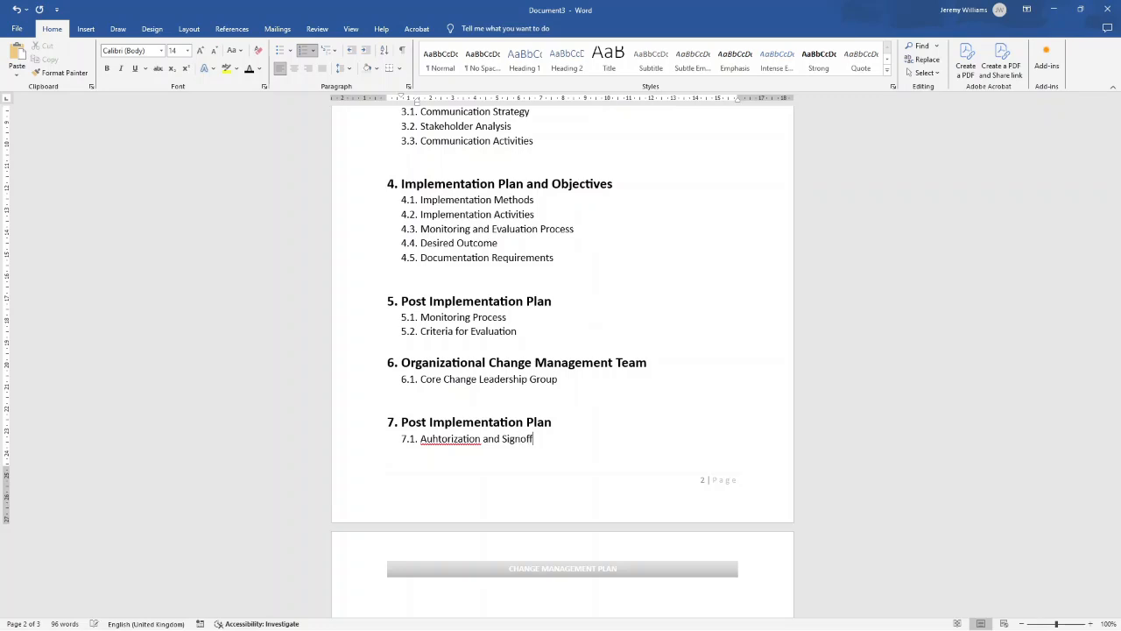
right_click(449, 438)
click(412, 219)
click(454, 464)
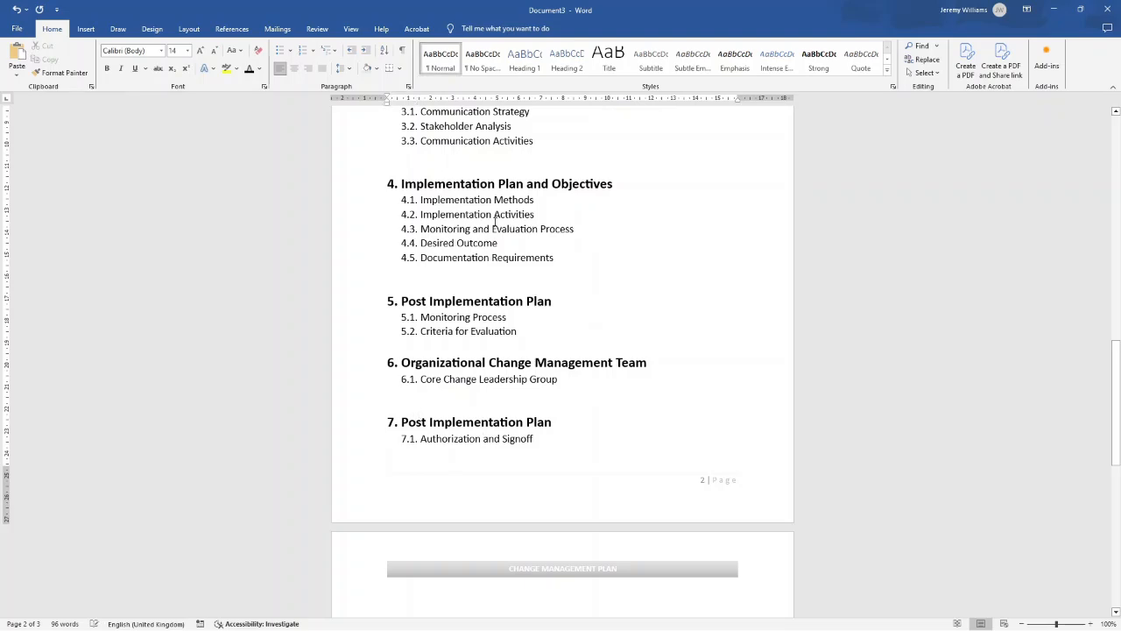
Step: Add the numbered heading "1. Introduction" on the blank page after the contents outline
scroll(495, 220, up, 5)
click(452, 325)
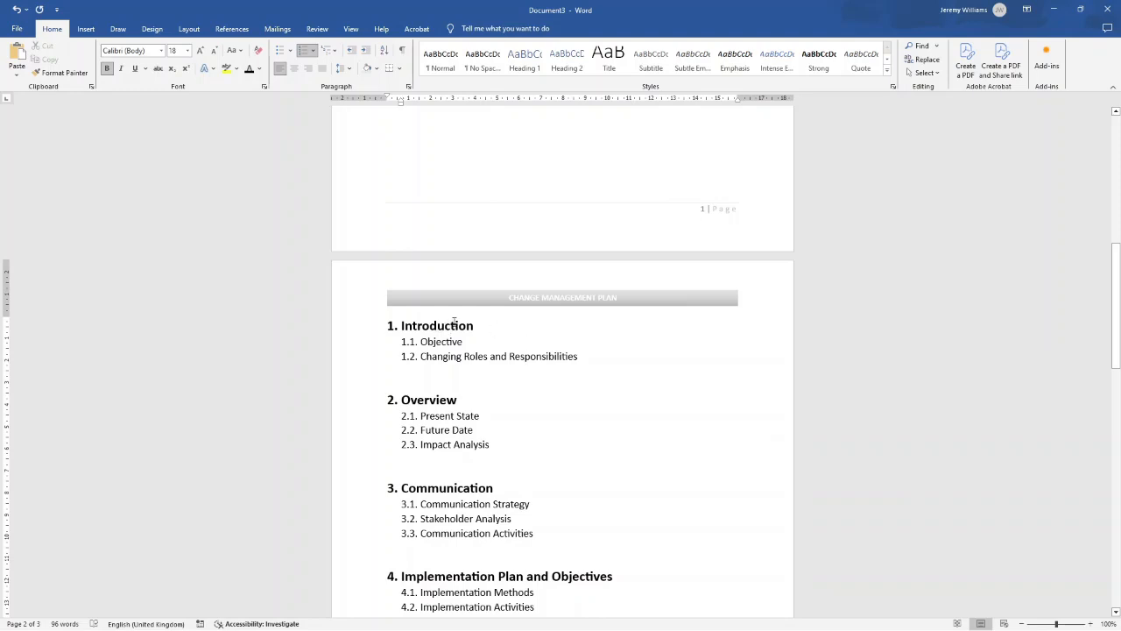
double_click(453, 325)
scroll(454, 320, down, 5)
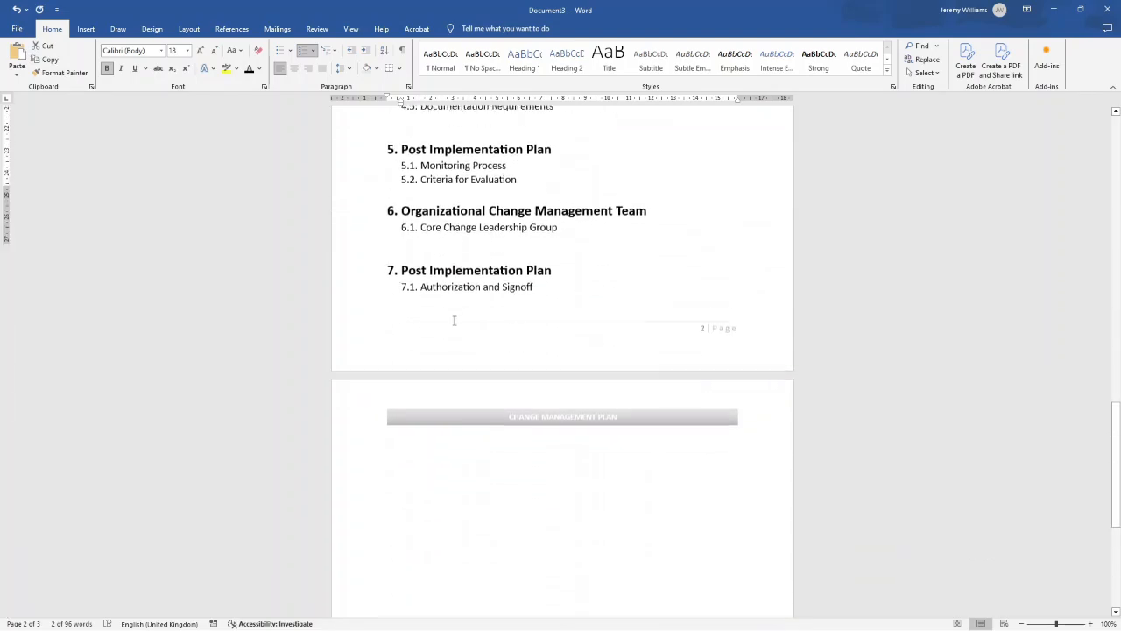
scroll(454, 321, down, 3)
click(449, 321)
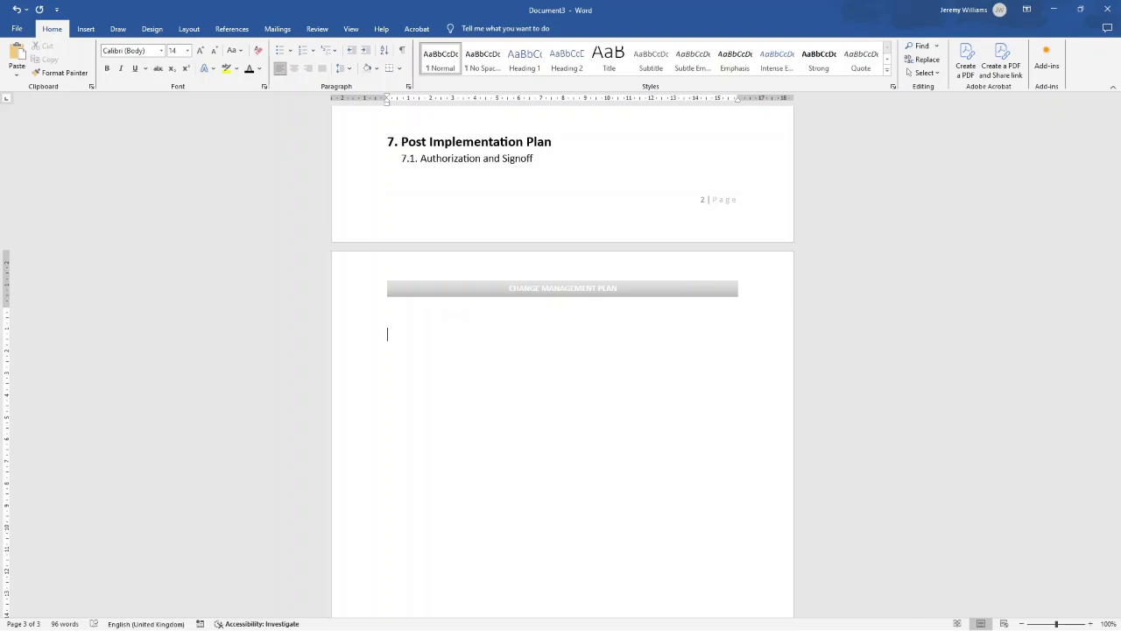
scroll(450, 263, up, 10)
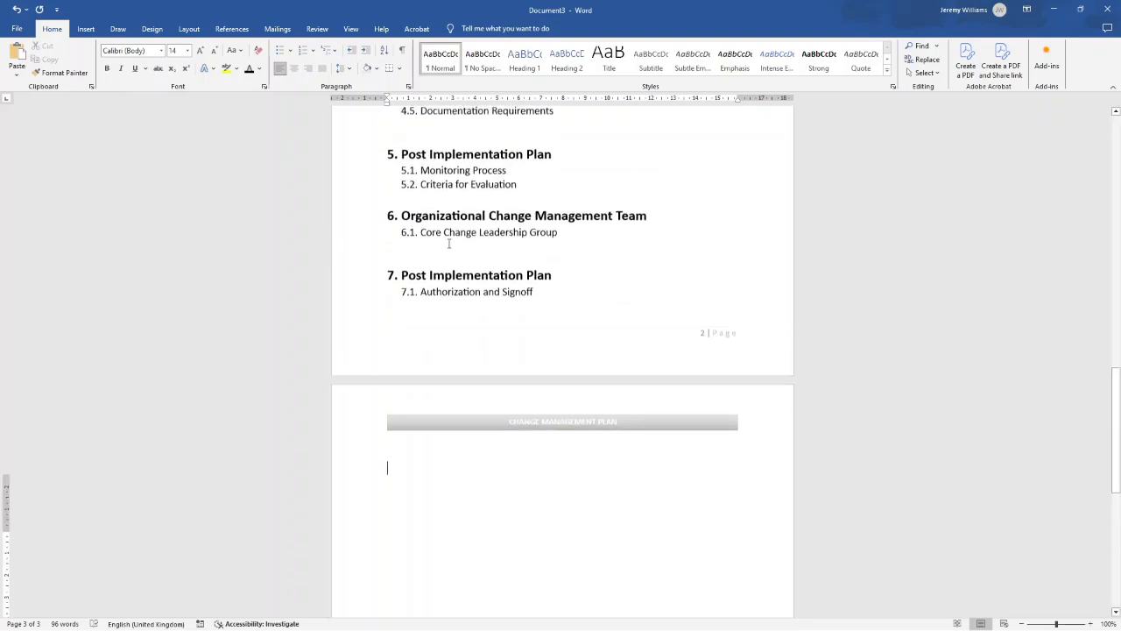
scroll(450, 254, down, 9)
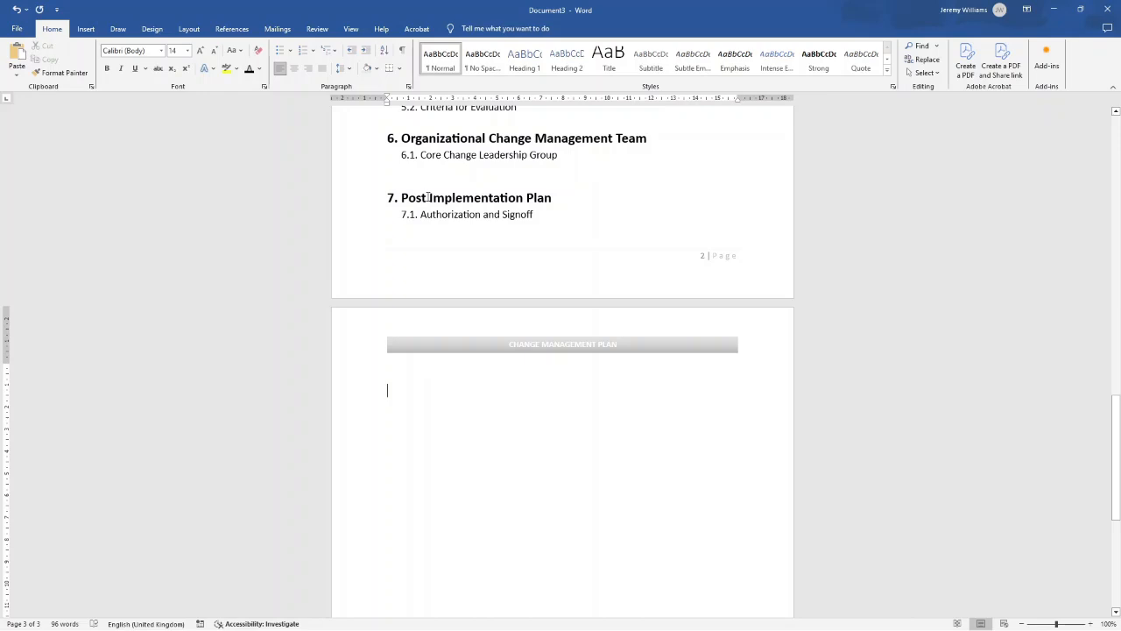
text(1.)
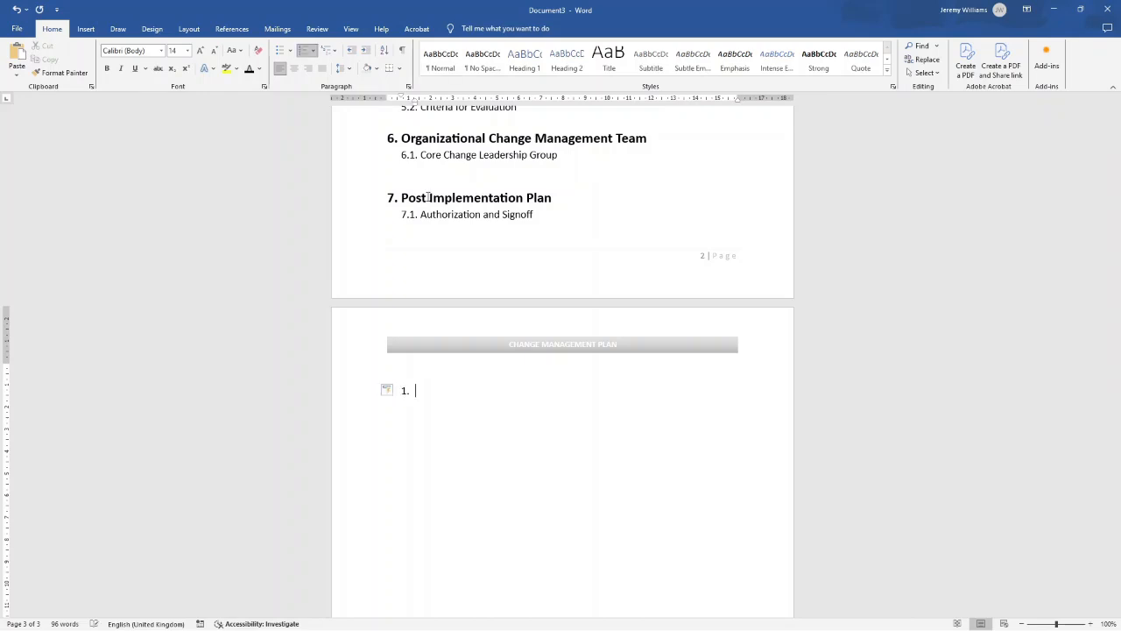
text( Introduction)
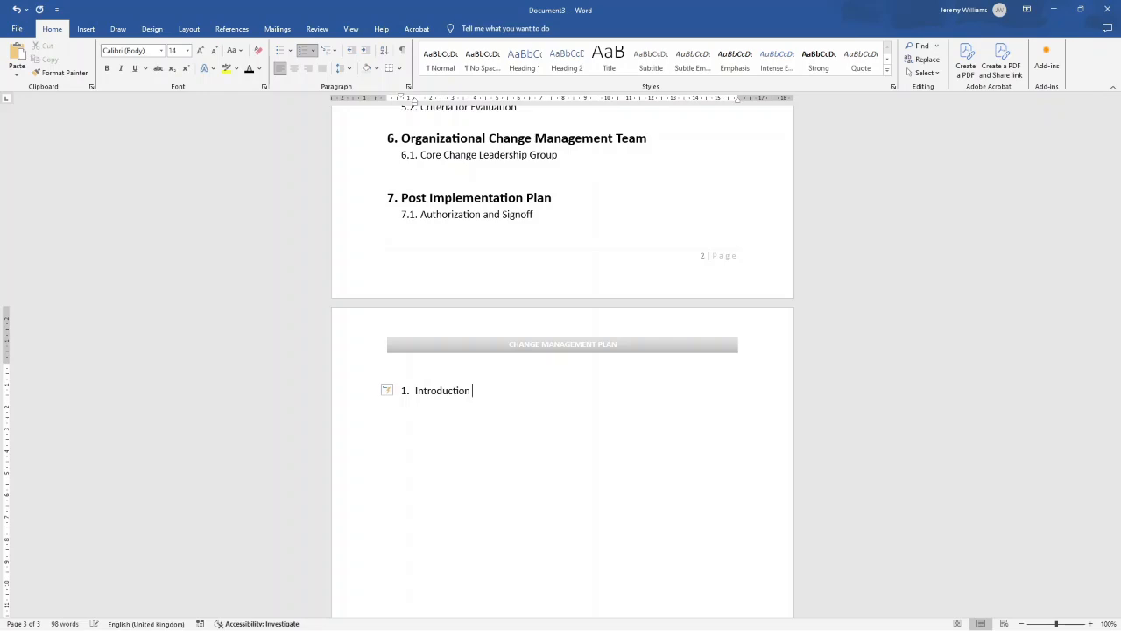
Step: Make the new "Introduction" heading bold at font size 18 and start an unnumbered line below it
double_click(443, 389)
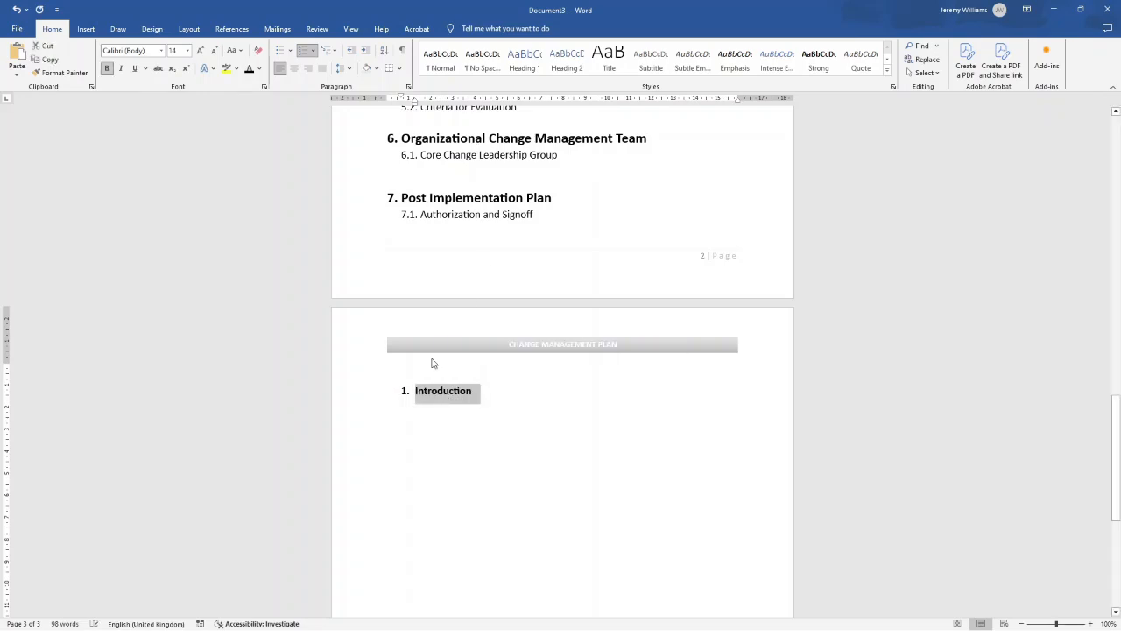
click(200, 51)
click(201, 51)
click(501, 399)
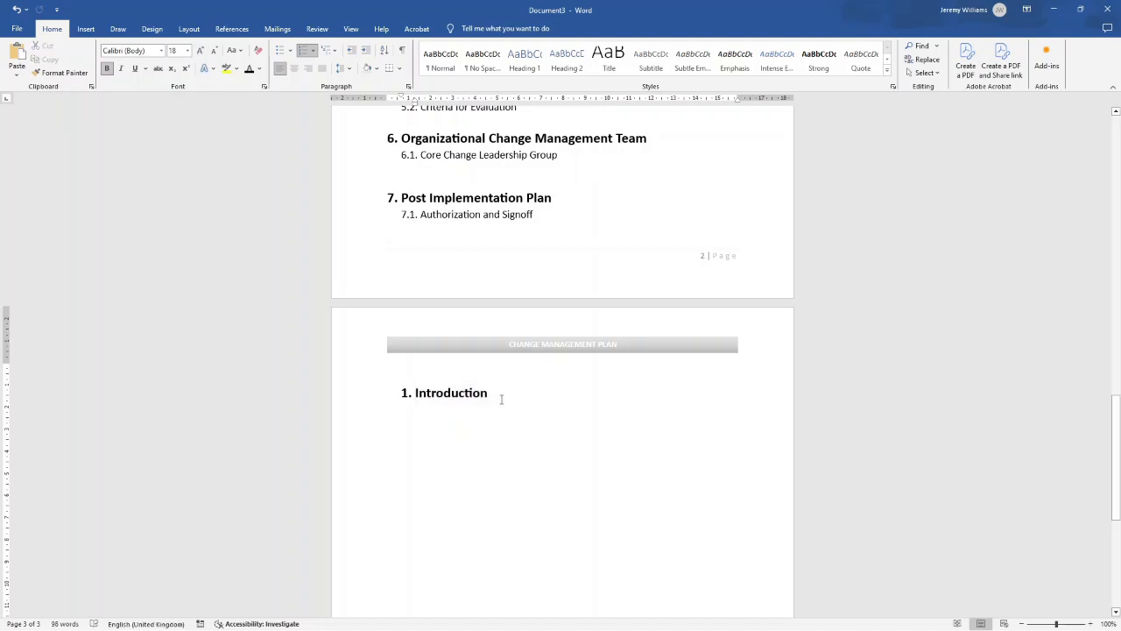
key(Return)
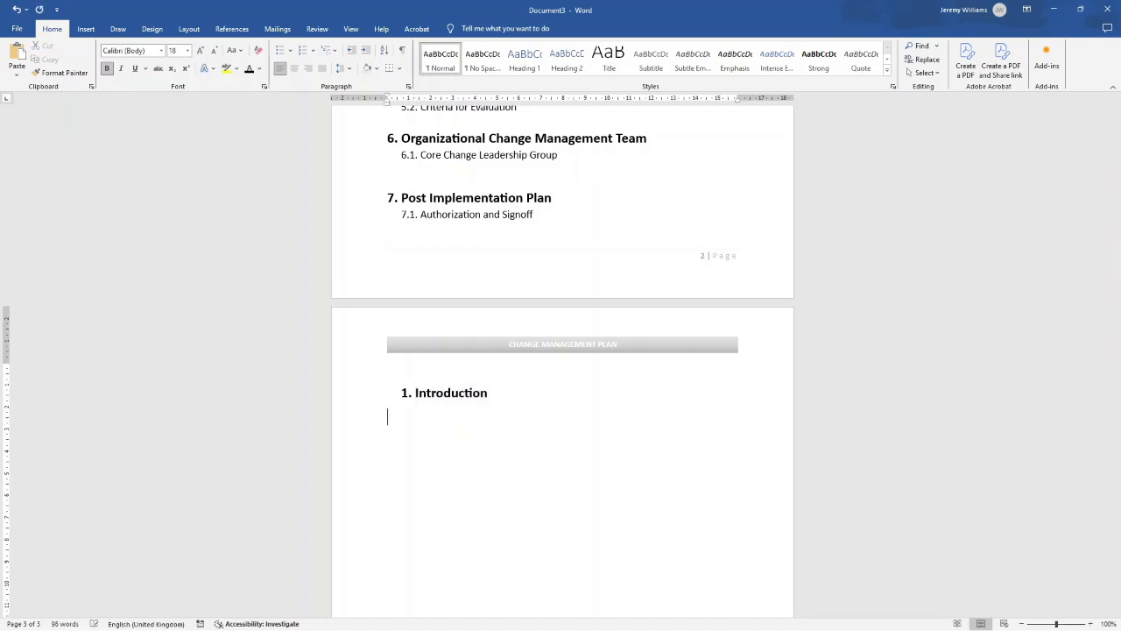
Step: Insert a one-column, two-row table below the "Introduction" heading and enter "Objective" in its first row
click(85, 29)
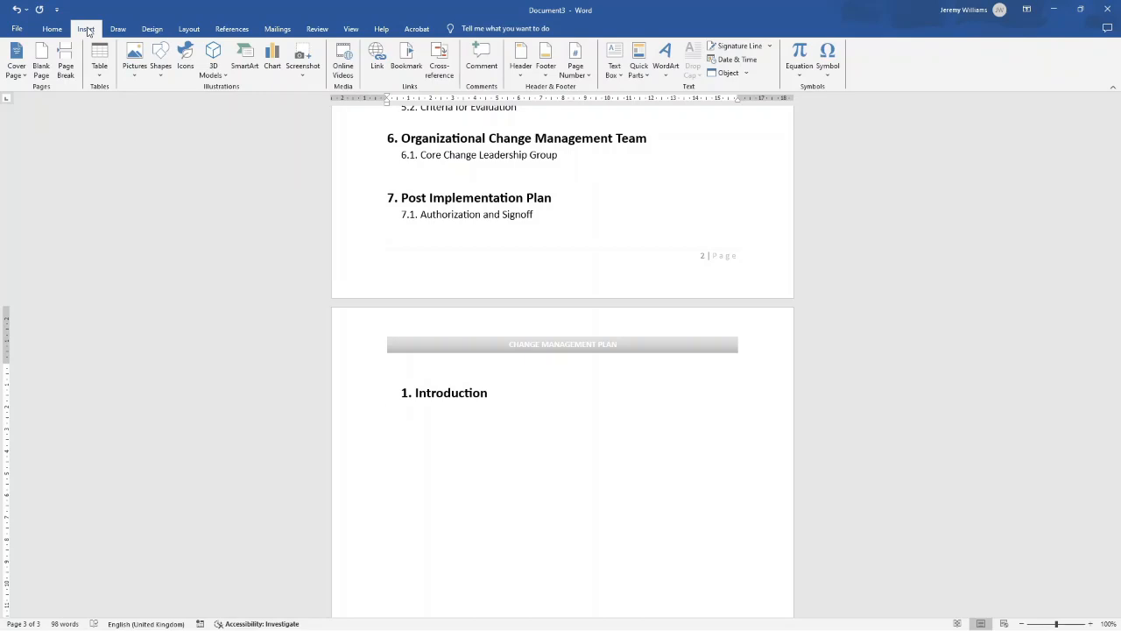
click(103, 72)
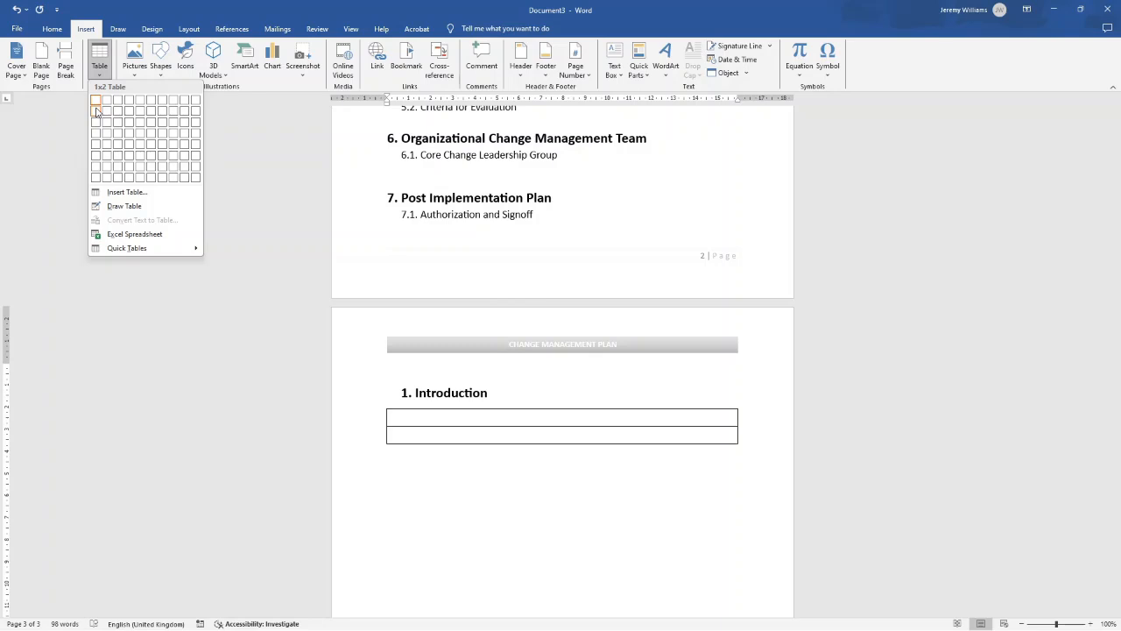
click(97, 110)
text(Objective)
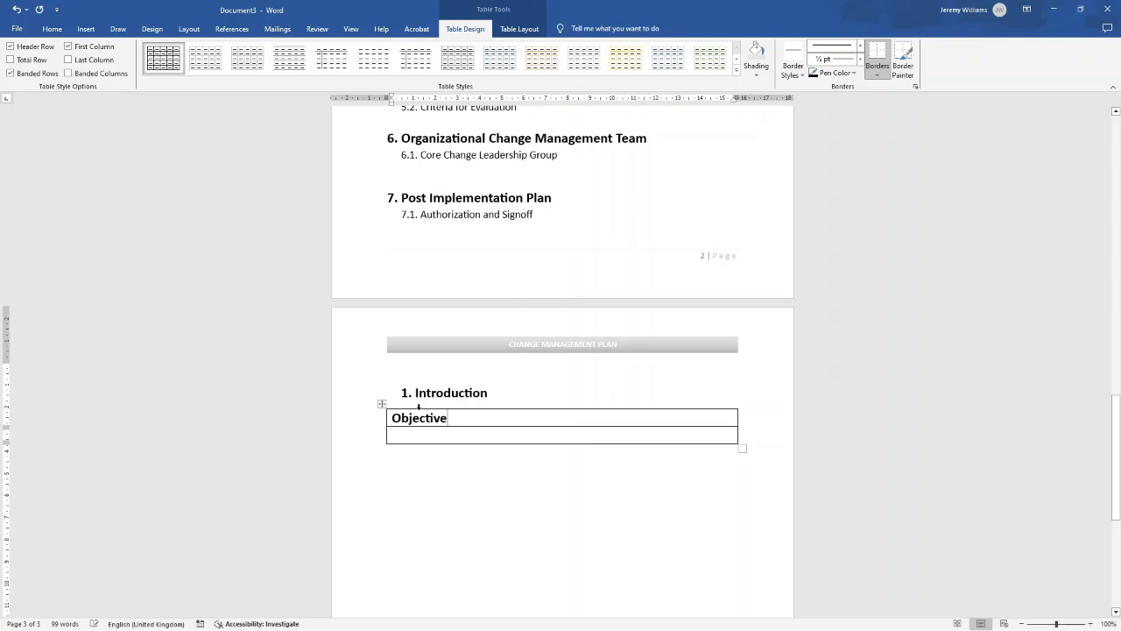
Step: Reduce the "Objective" text to font size 14 and shade its table row light grey
click(418, 406)
click(55, 32)
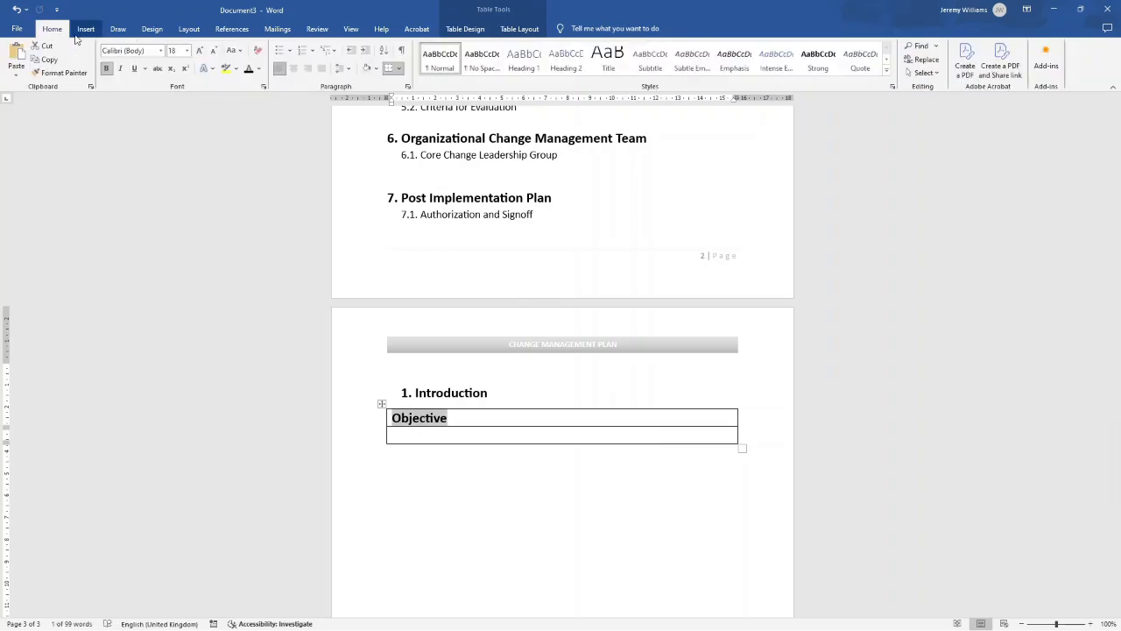
click(215, 50)
click(216, 51)
click(215, 50)
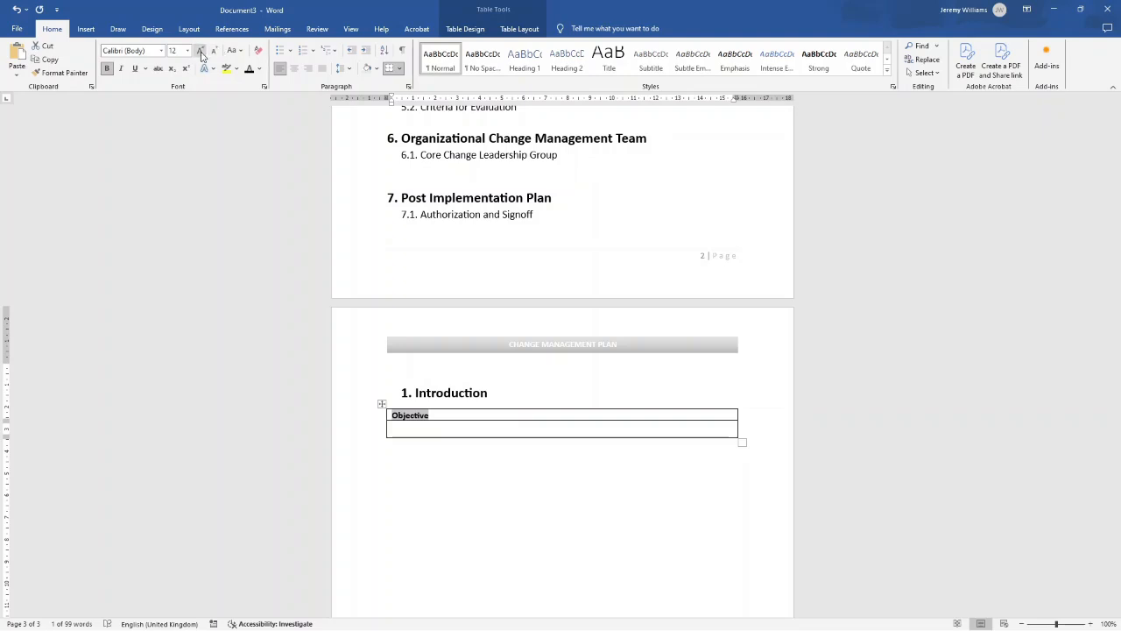
click(201, 52)
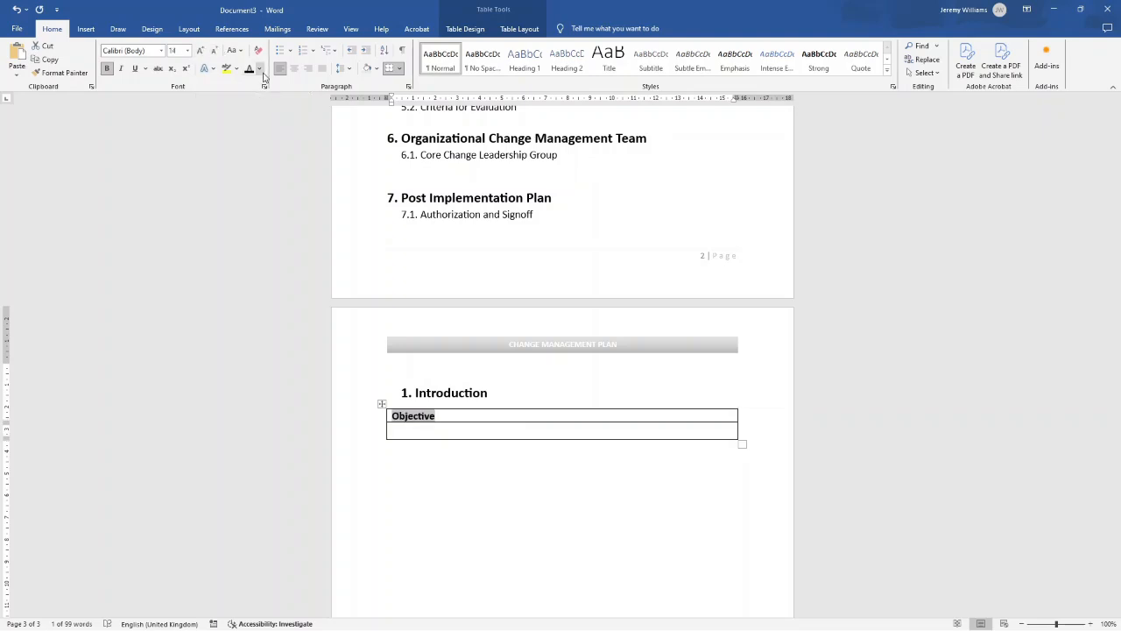
click(368, 70)
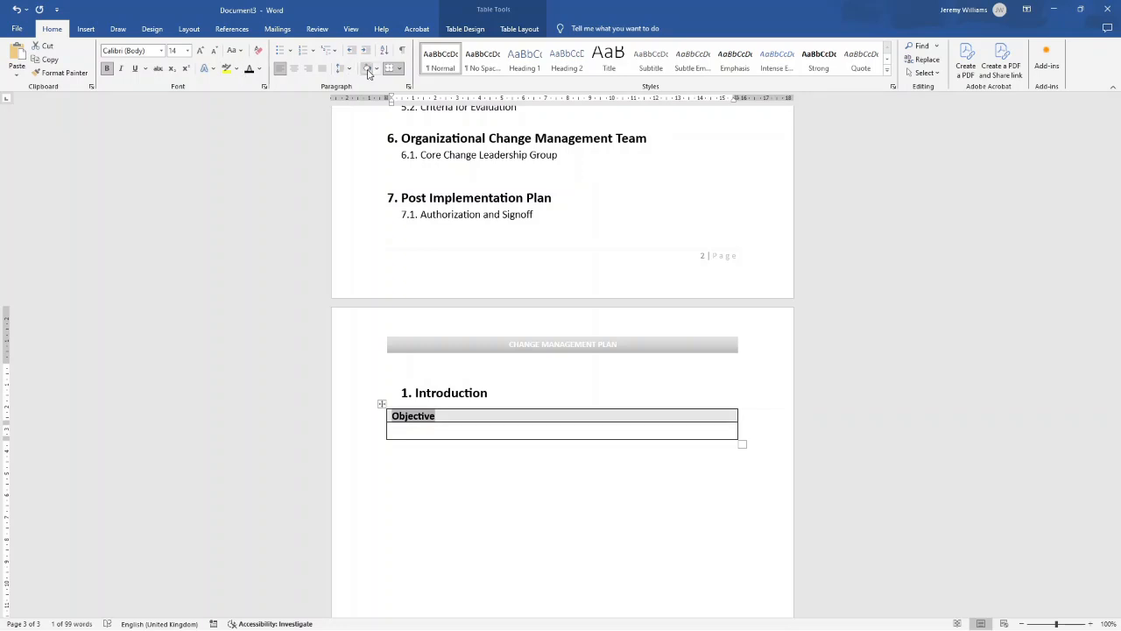
Step: Enlarge the Objective table slightly and tighten its header row so the empty row is taller
click(443, 428)
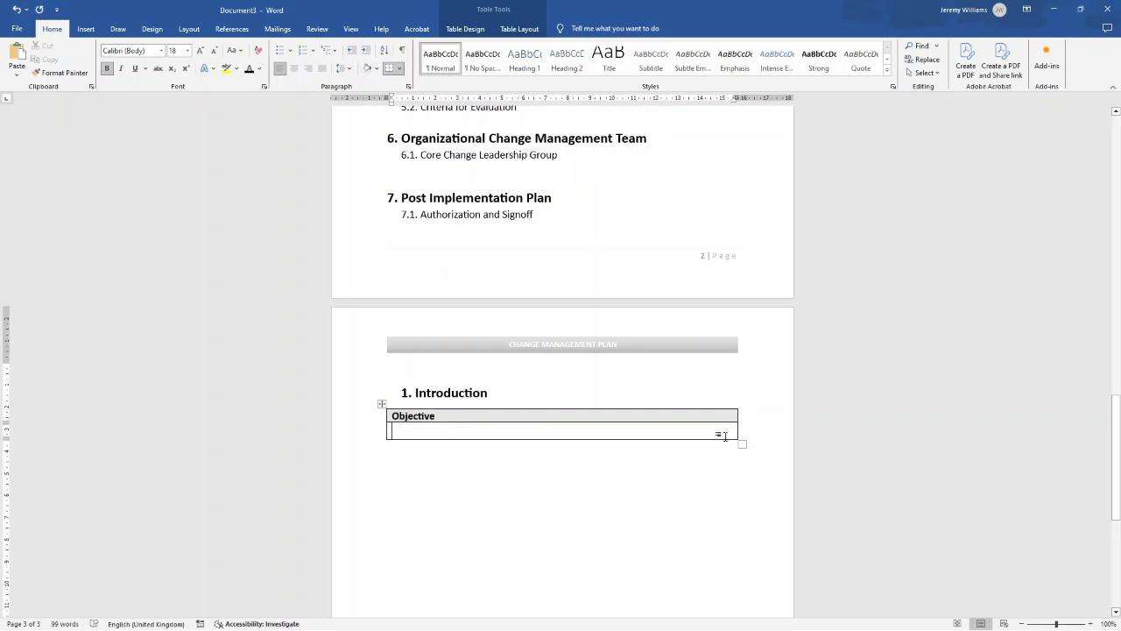
drag(742, 444, 744, 461)
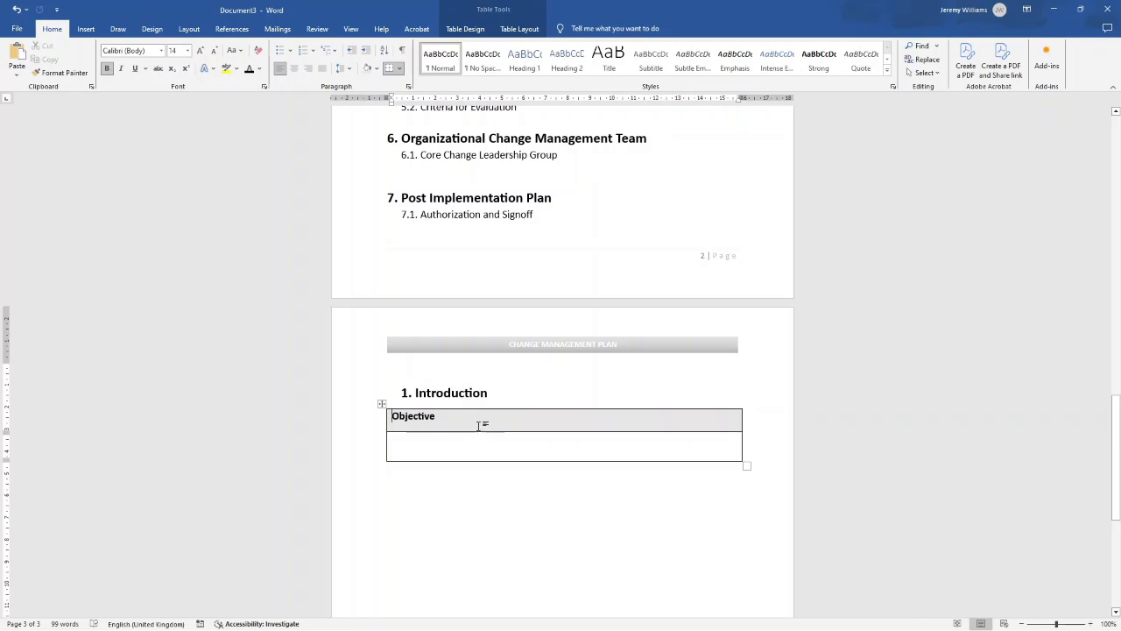
drag(486, 432, 489, 424)
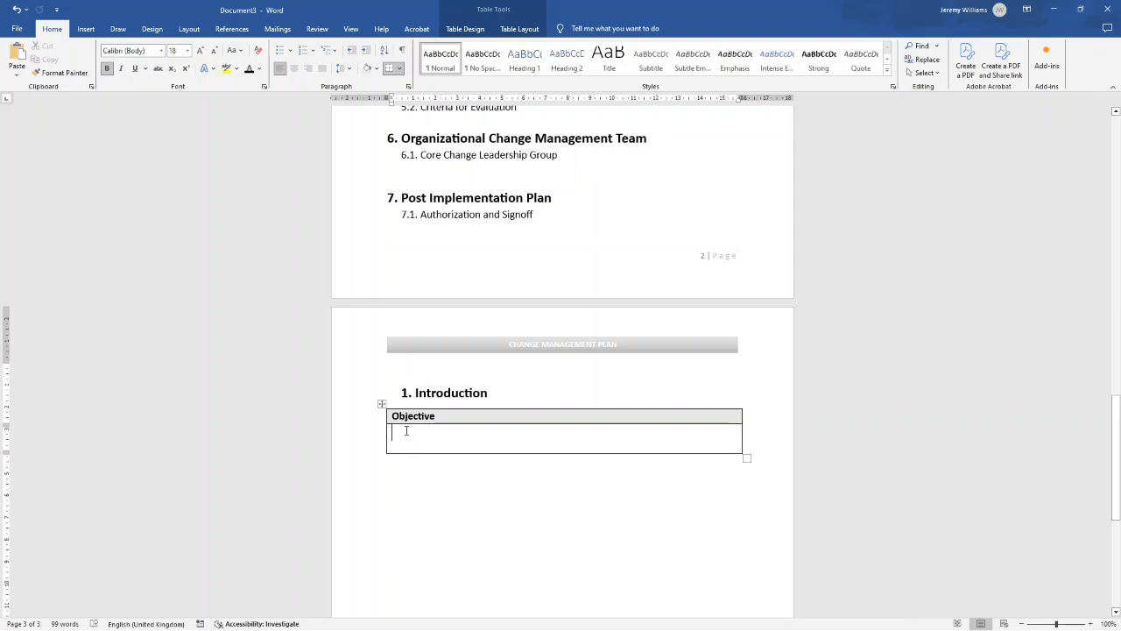
Step: Move the Objective table's left border inward to line up with the "1. Introduction" heading and continue on a line below the table
click(429, 472)
mouse_move(384, 424)
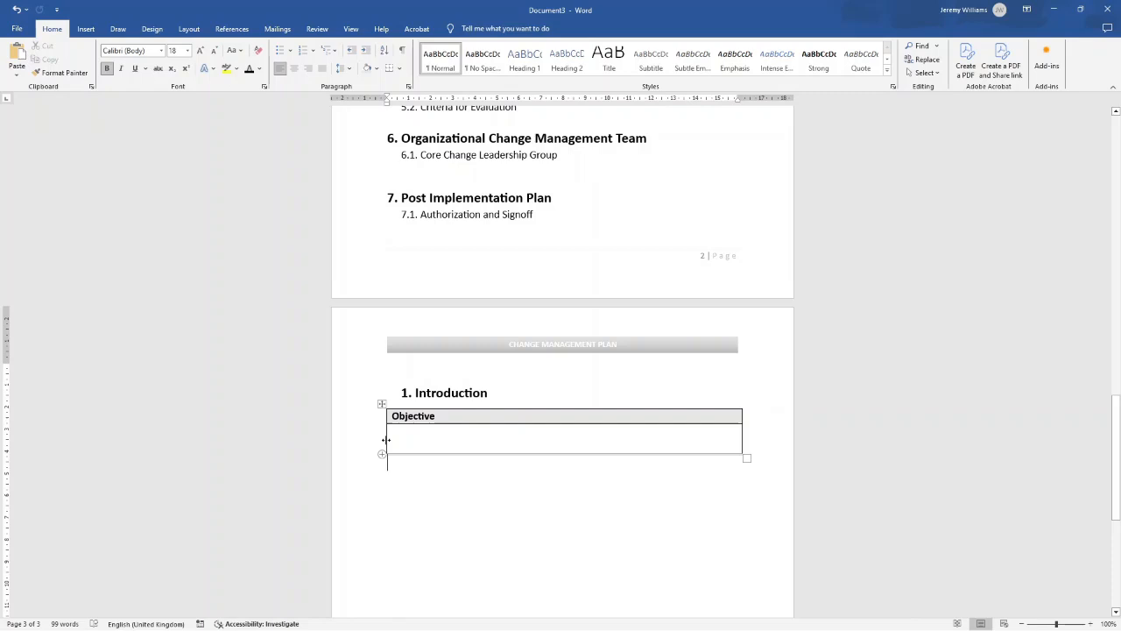
drag(386, 440, 403, 442)
click(434, 442)
click(436, 491)
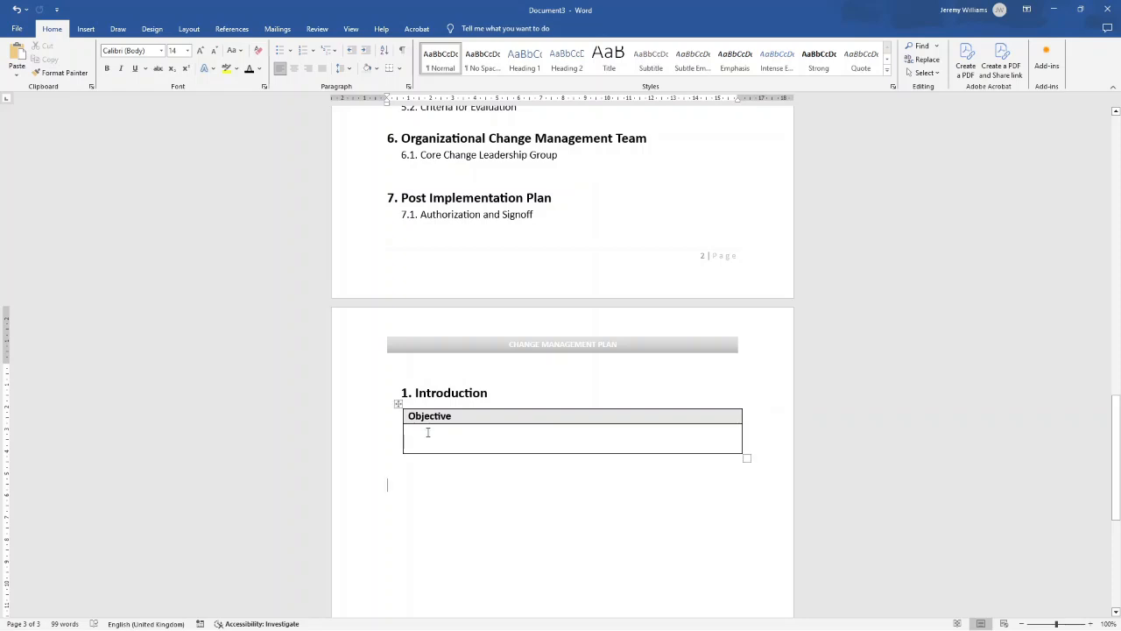
Step: Copy the whole Objective table and paste the duplicate below it with an empty line between them
drag(410, 416, 415, 429)
click(494, 393)
click(405, 419)
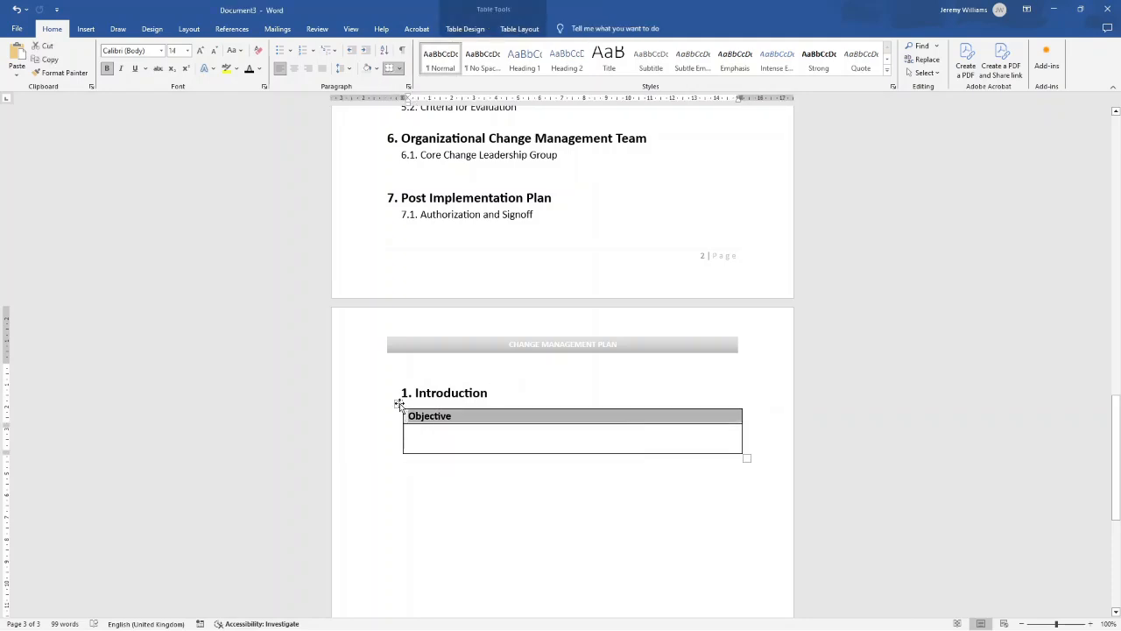
click(399, 404)
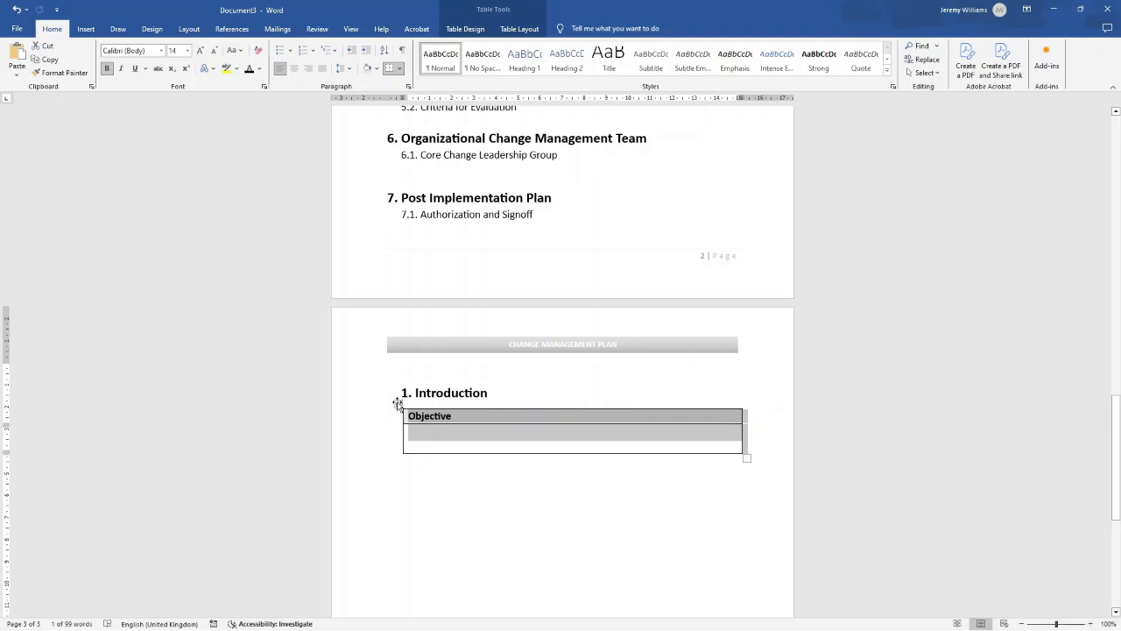
click(397, 454)
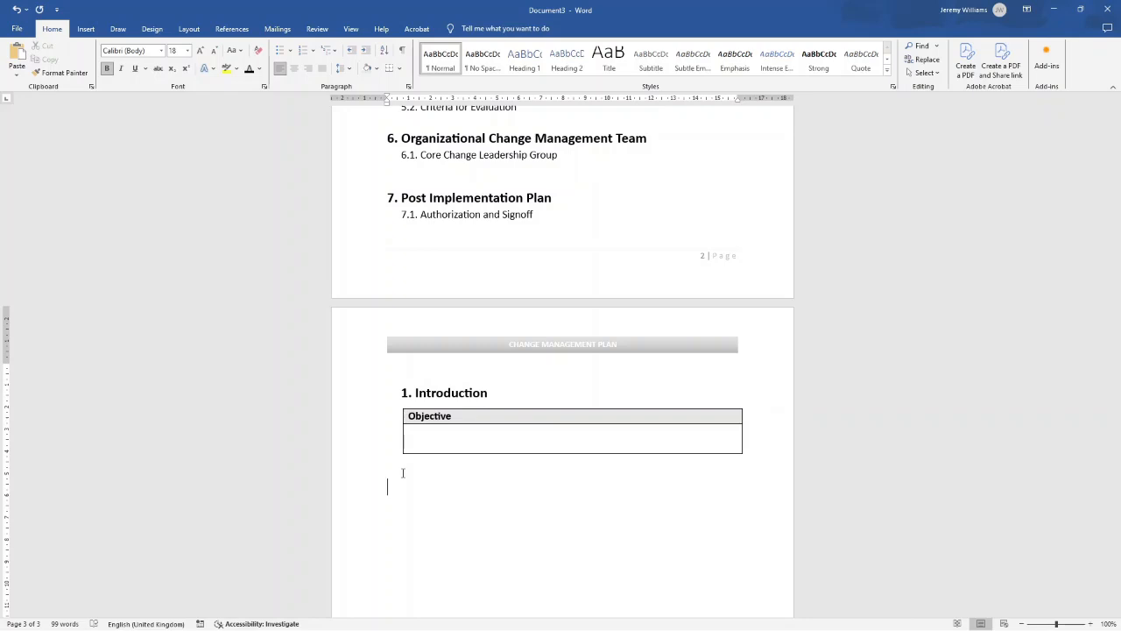
key(ctrl+v)
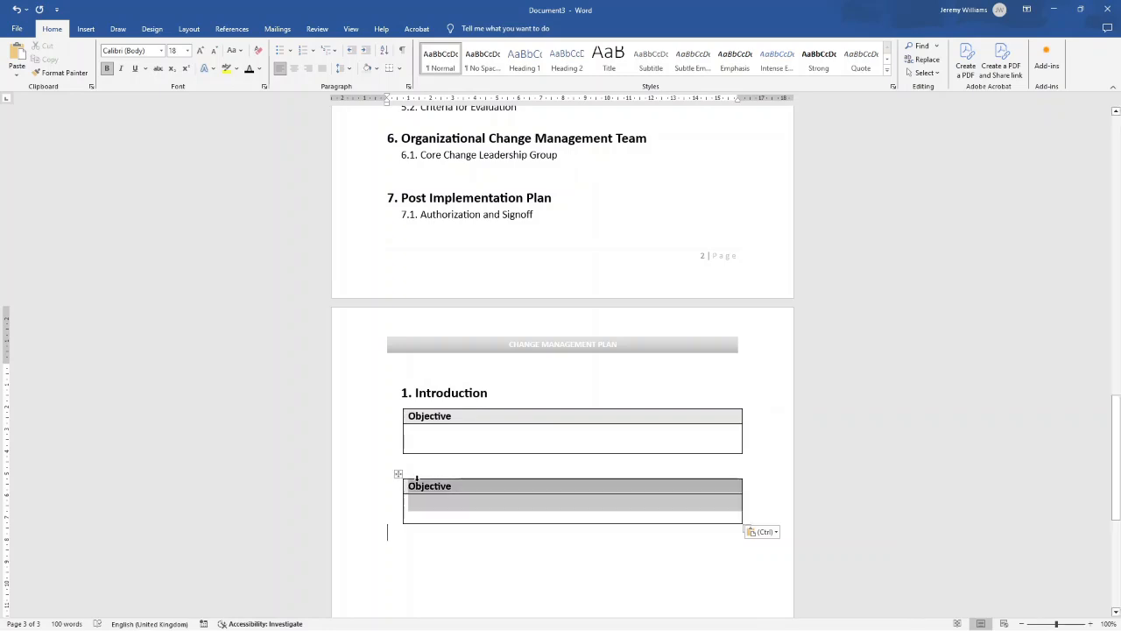
Step: Replace the pasted table's header with "Changing Roles and Responsibilities" and correct its spelling
double_click(425, 489)
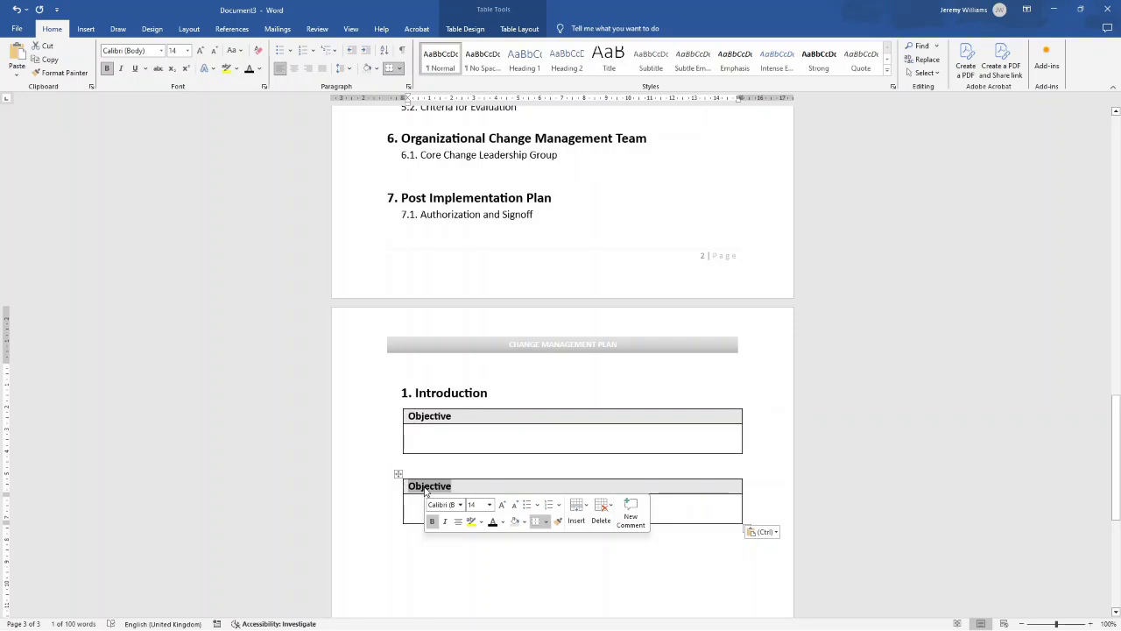
text(Chnag)
key(BackSpace)
key(BackSpace)
text(anging Roles and Responsibilkities)
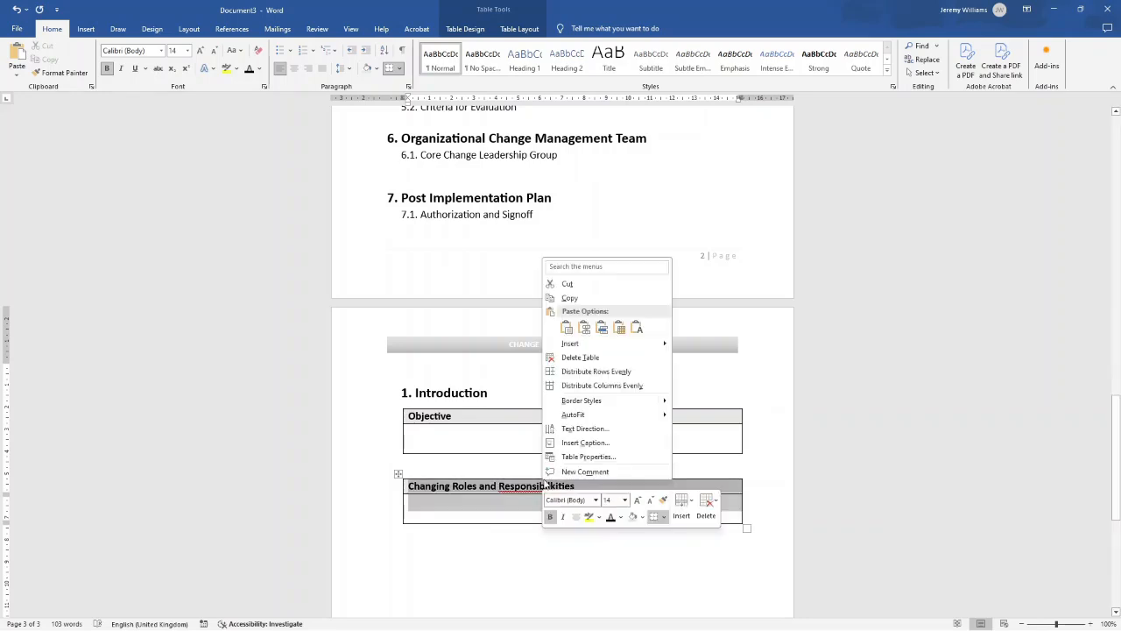
key(Escape)
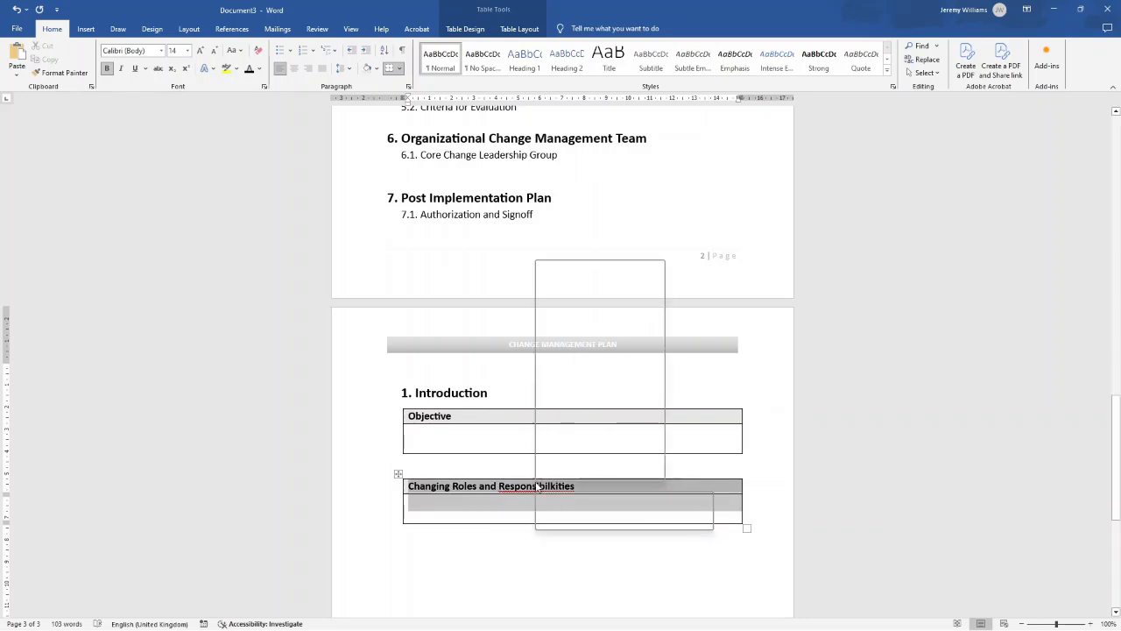
click(538, 486)
right_click(538, 487)
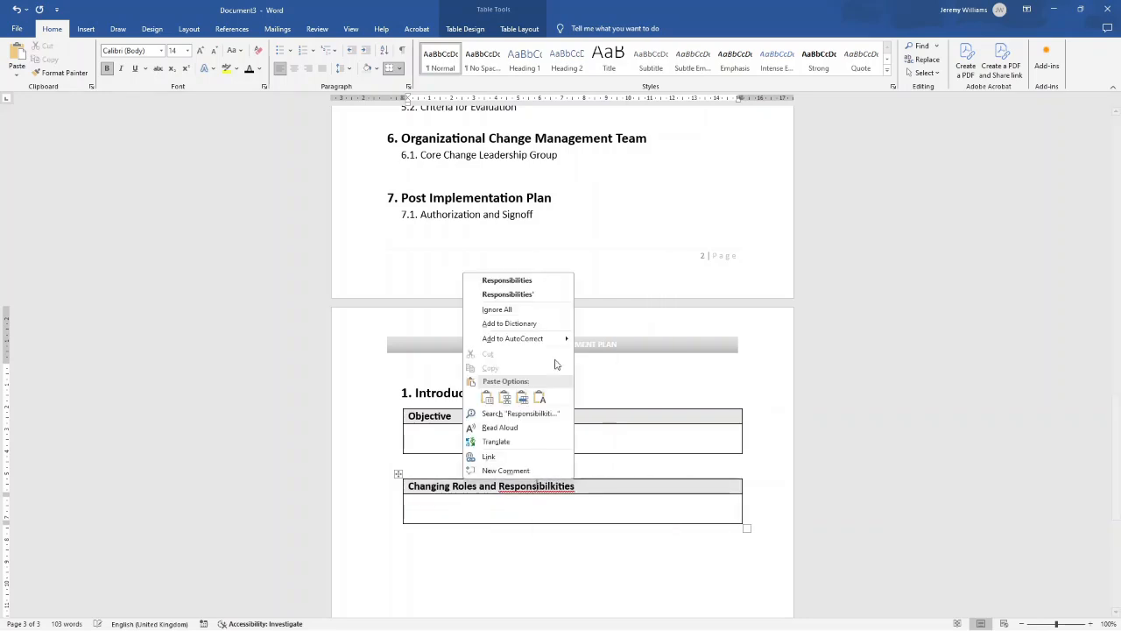
click(507, 280)
click(467, 505)
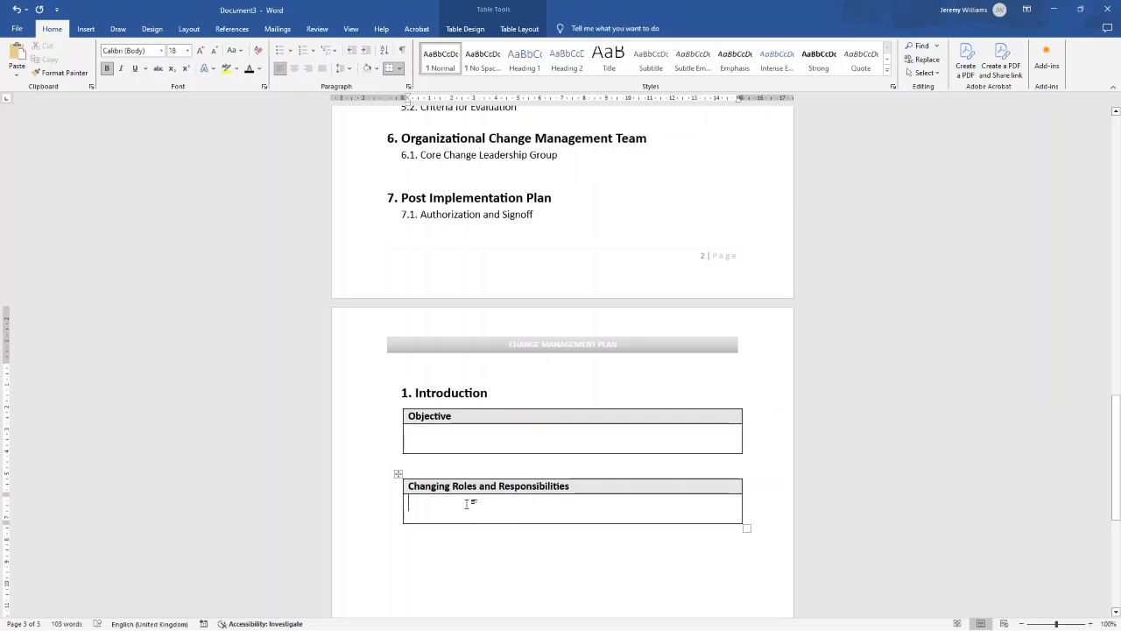
Step: Check the outline's Introduction items and add the numbered heading "2. Overview" below the second table
scroll(465, 487, up, 9)
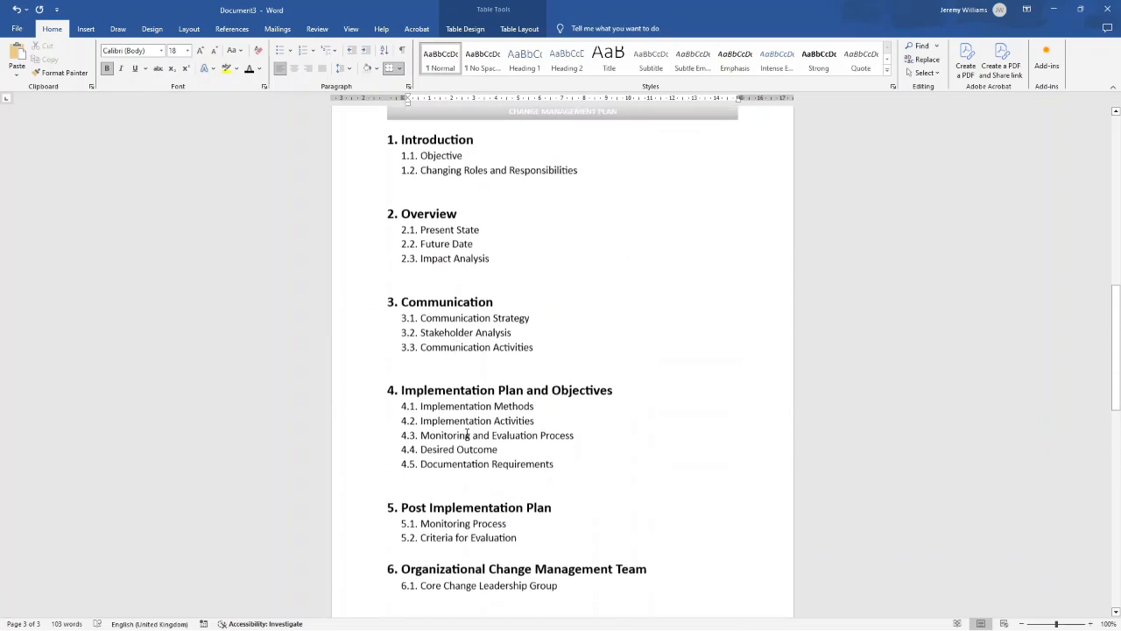
drag(419, 164, 583, 189)
click(412, 188)
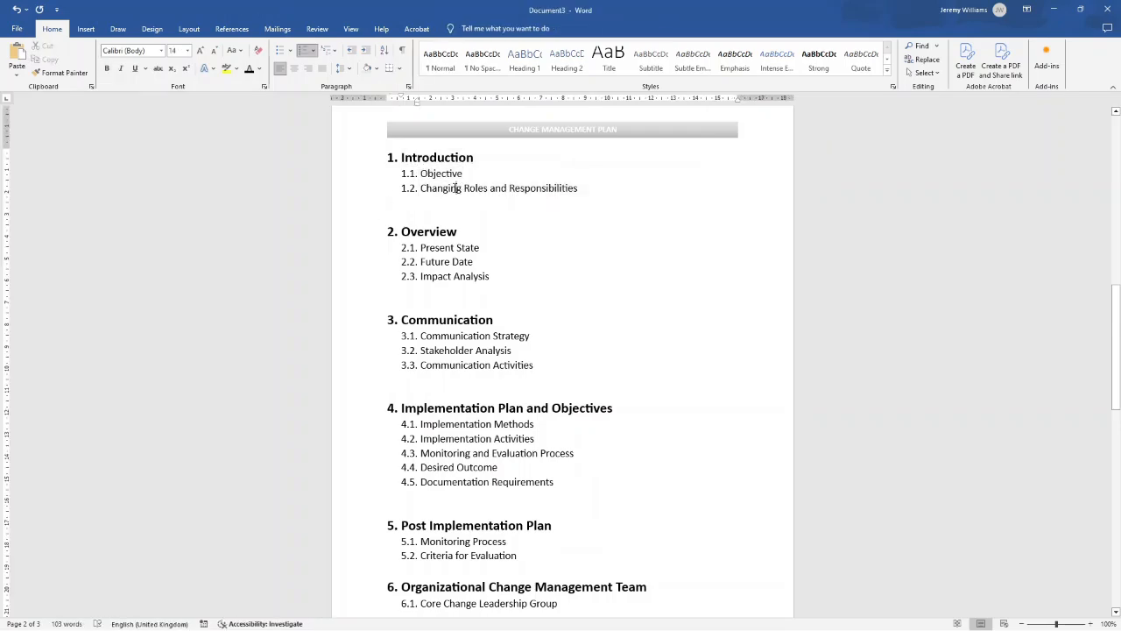
scroll(460, 197, down, 7)
scroll(476, 217, down, 2)
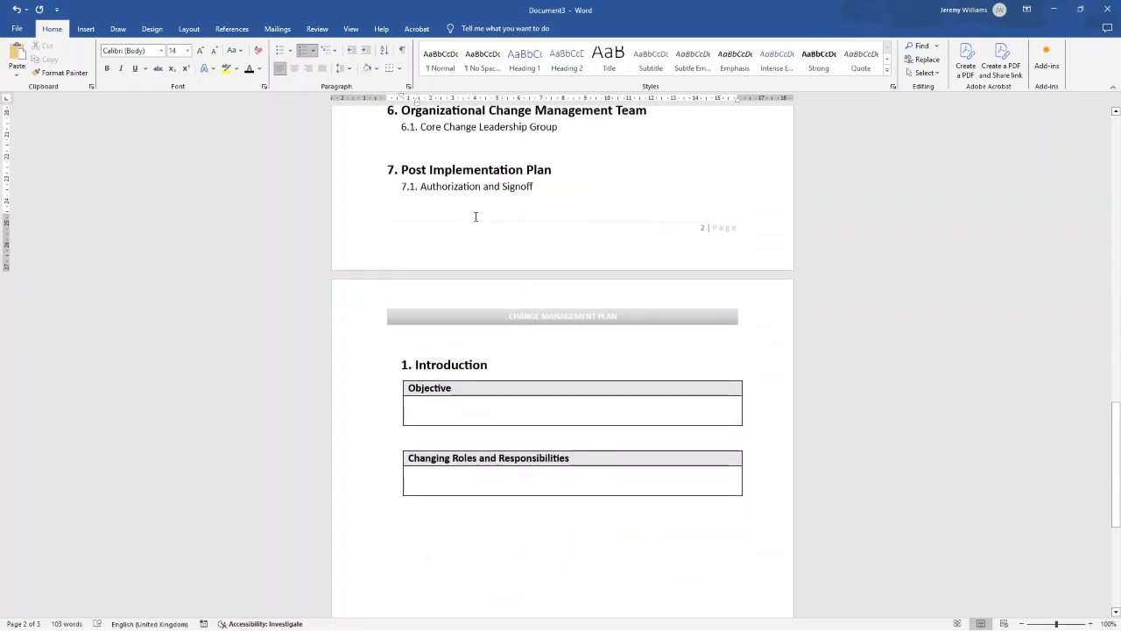
click(415, 514)
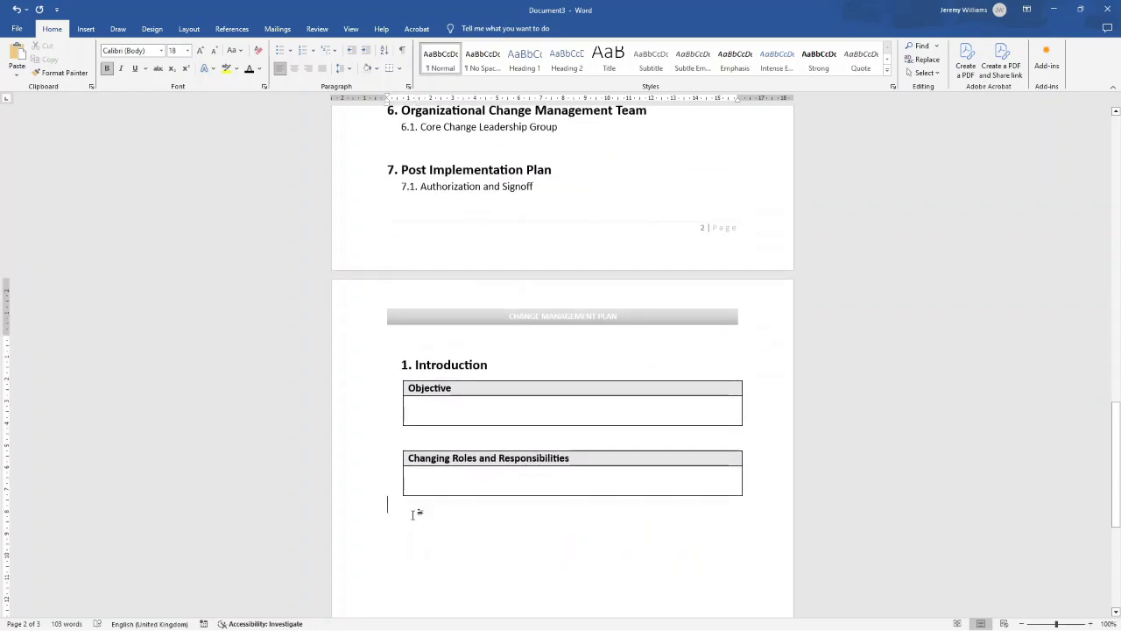
text(2. Ove)
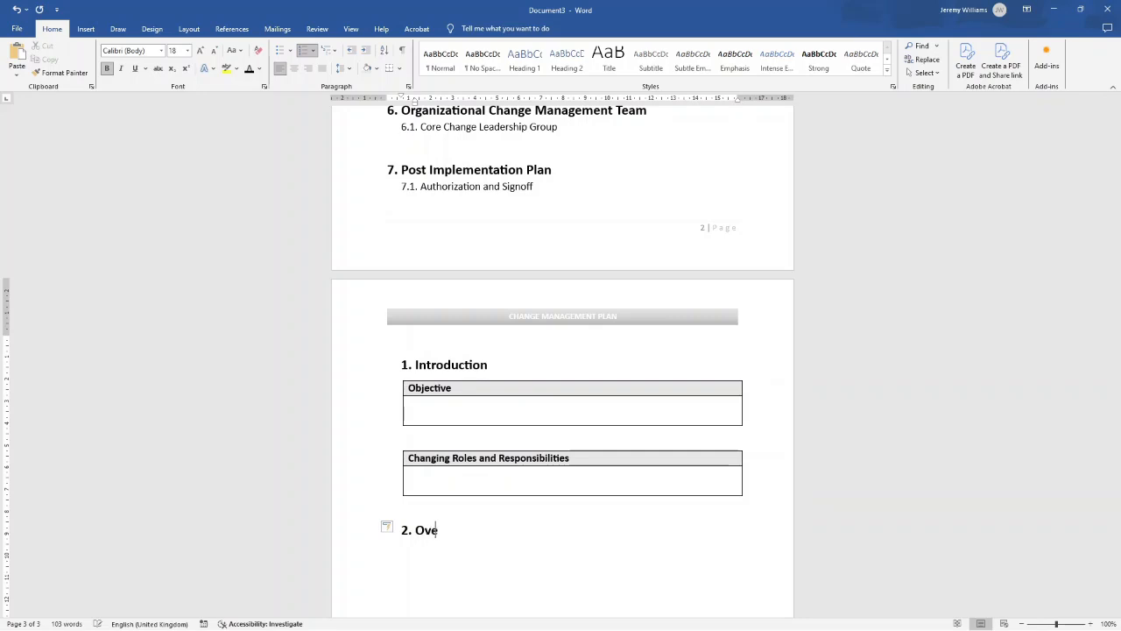
text(rview)
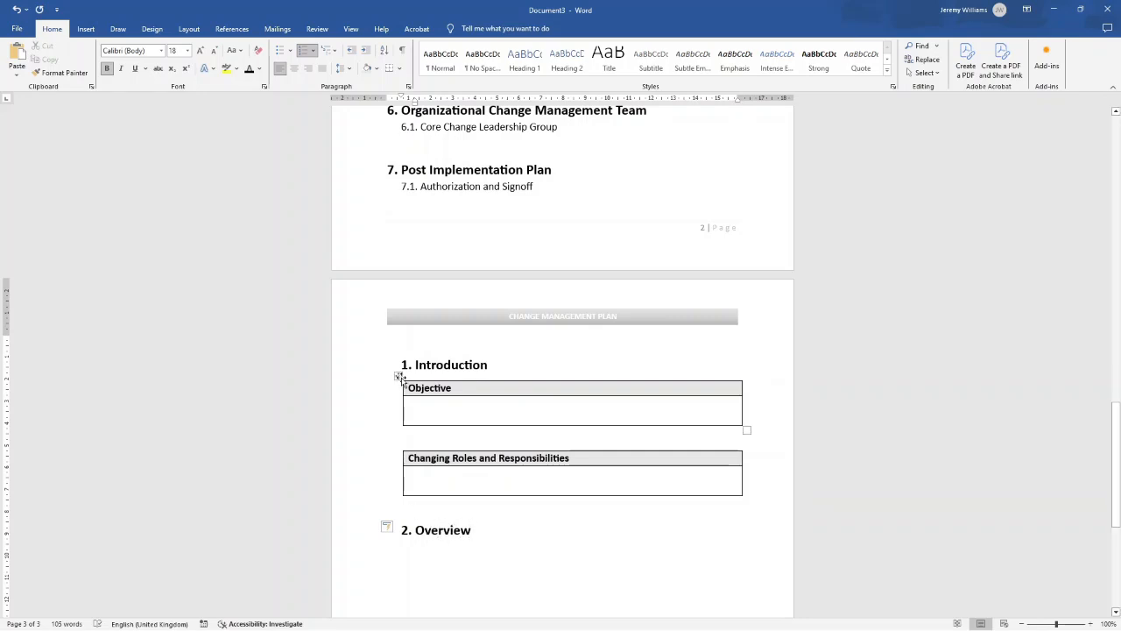
Step: Check the outline's Overview sub-items and insert a two-column, three-row table below the "2. Overview" heading
scroll(403, 377, up, 8)
scroll(409, 332, up, 1)
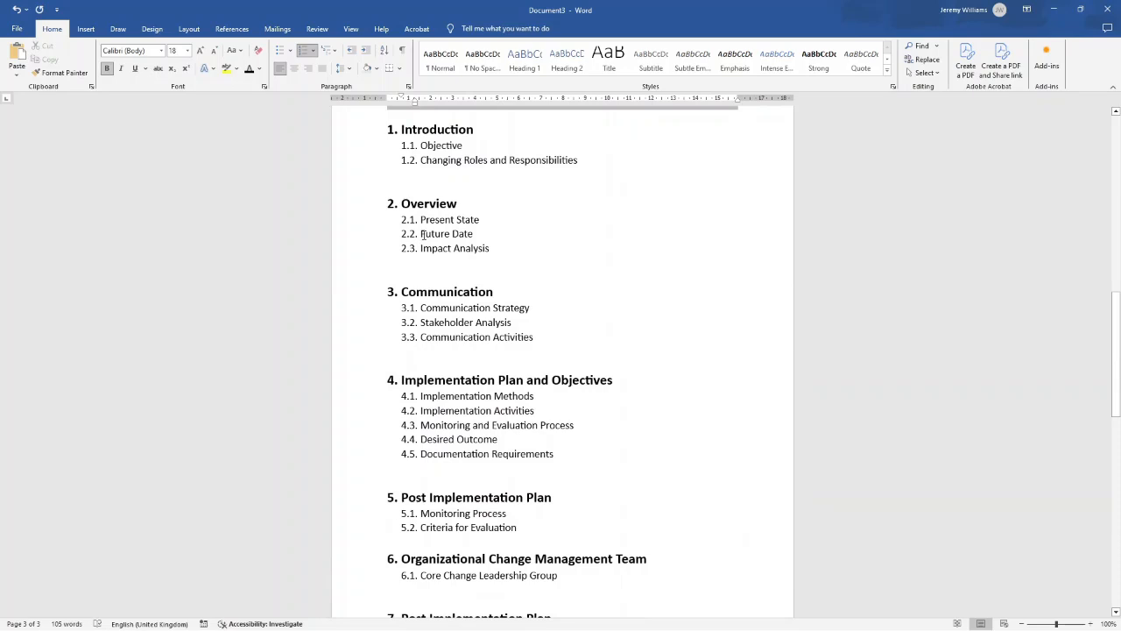
drag(421, 219, 474, 251)
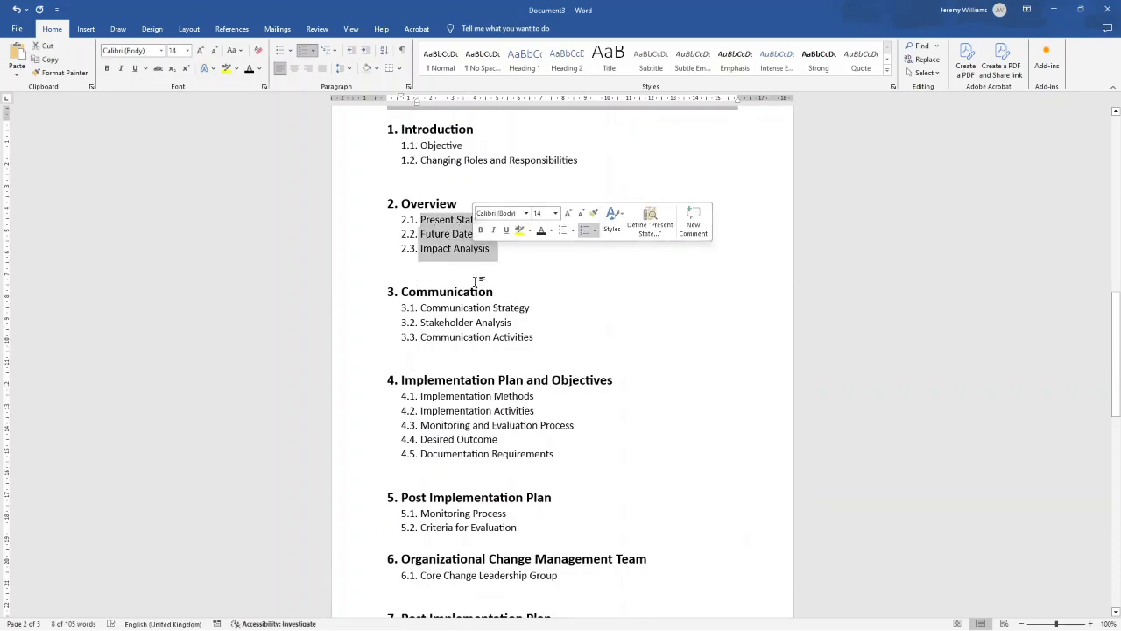
scroll(476, 278, down, 10)
click(422, 301)
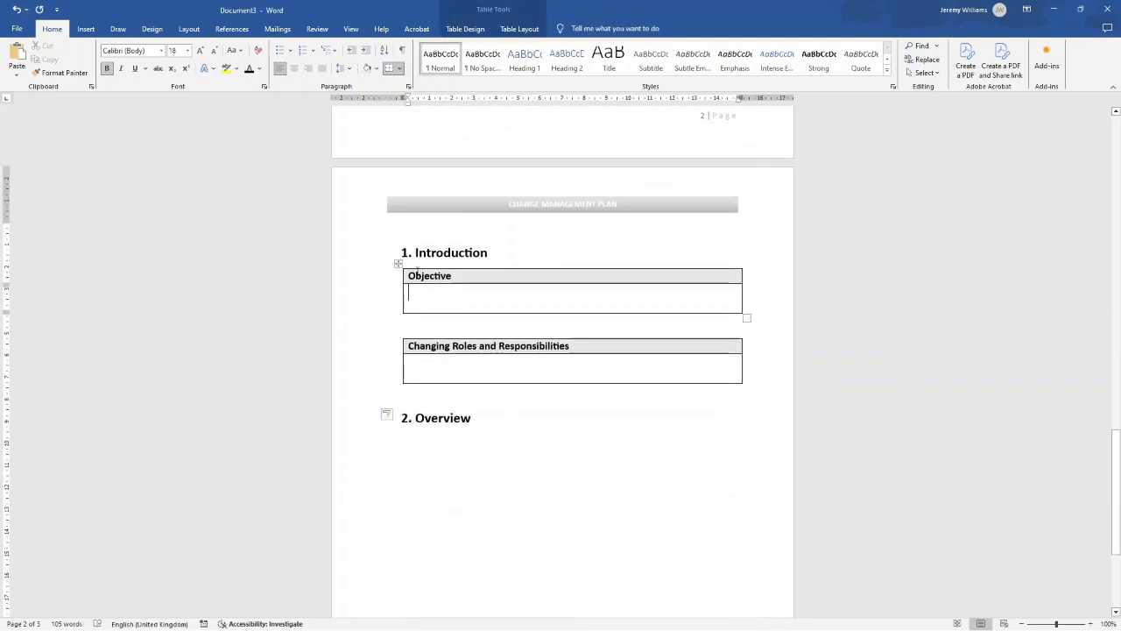
click(530, 429)
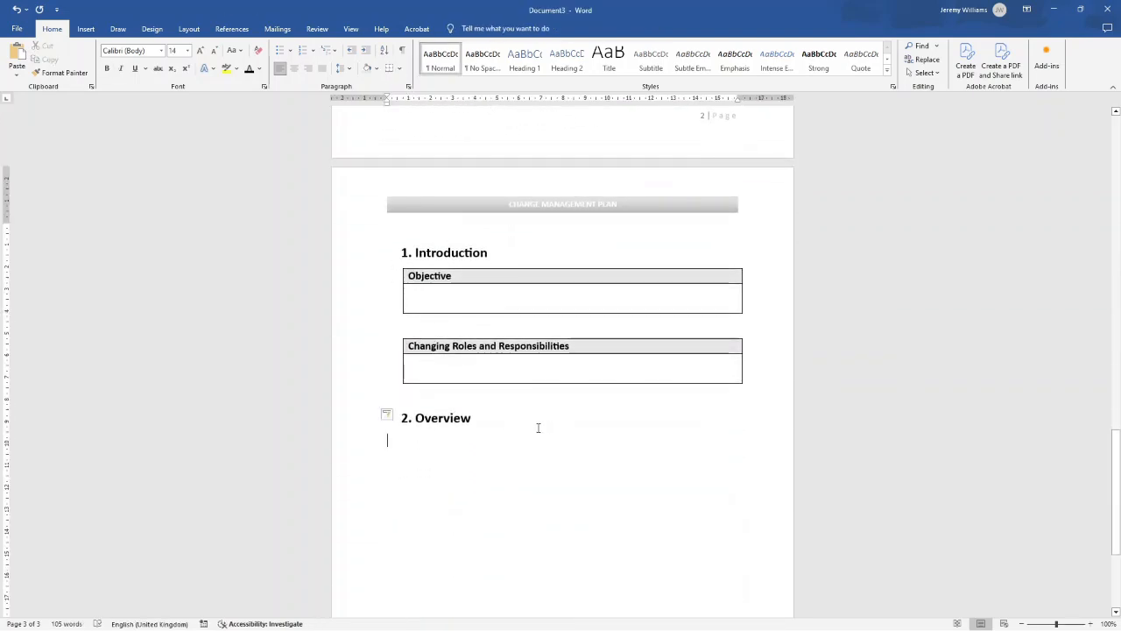
click(85, 29)
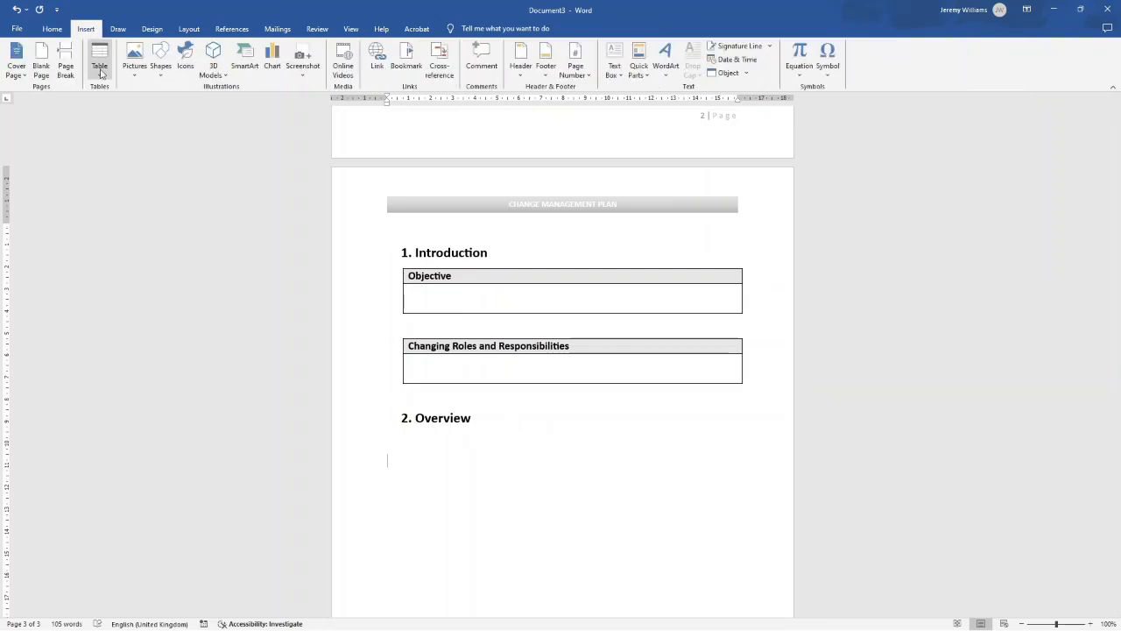
click(99, 60)
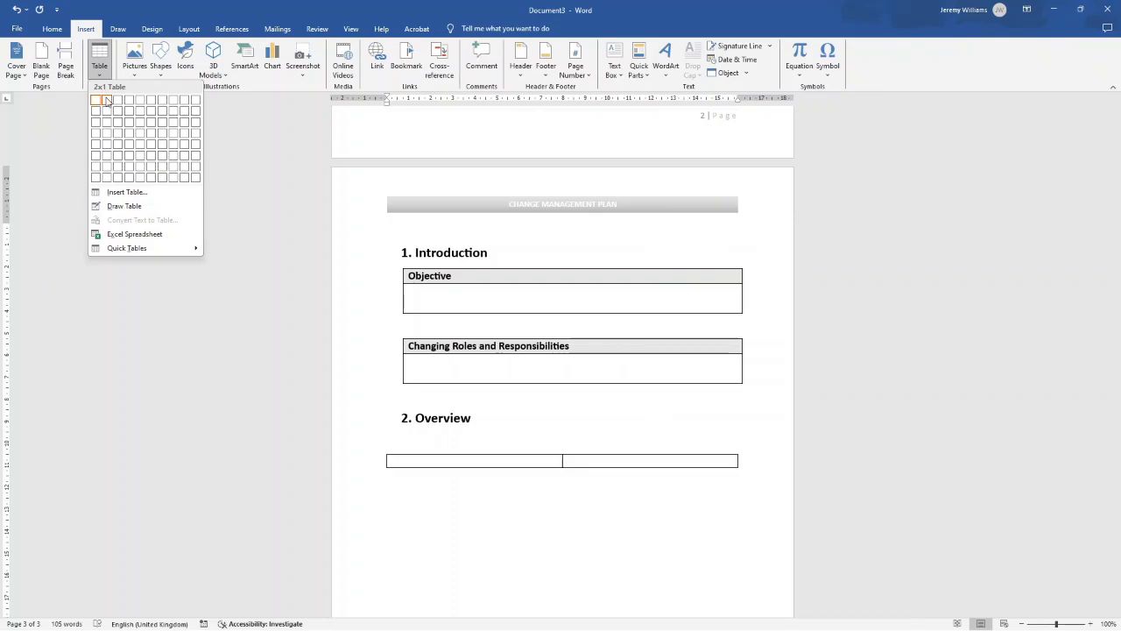
click(107, 122)
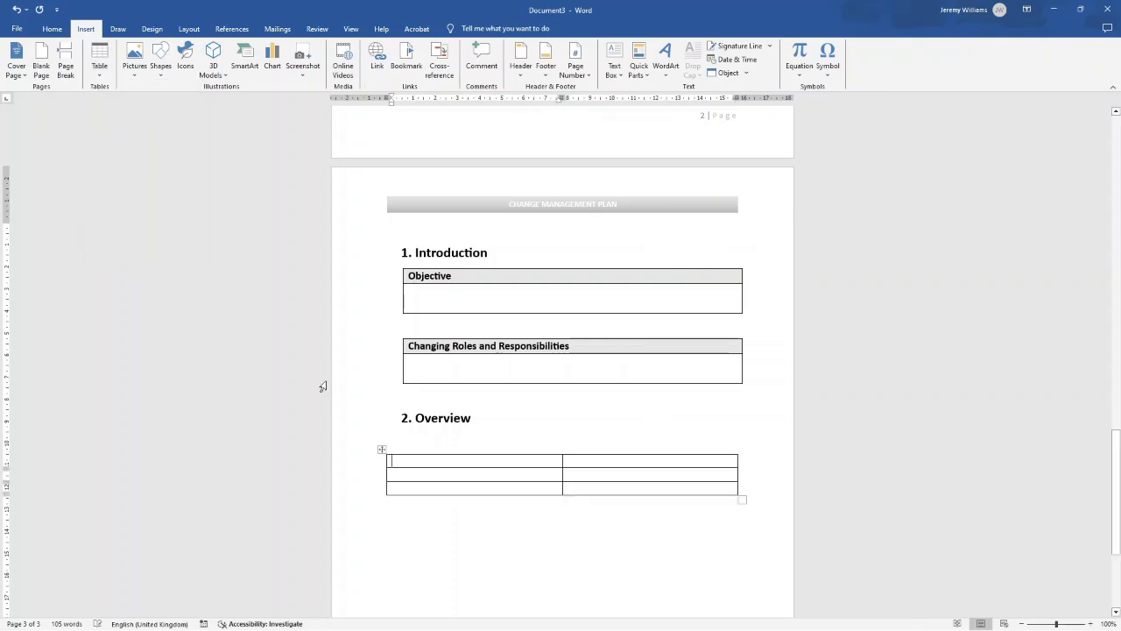
Step: Copy "Objective" into all three first-column cells of the Overview table and align its left edge with the tables above
double_click(423, 277)
key(ctrl+c)
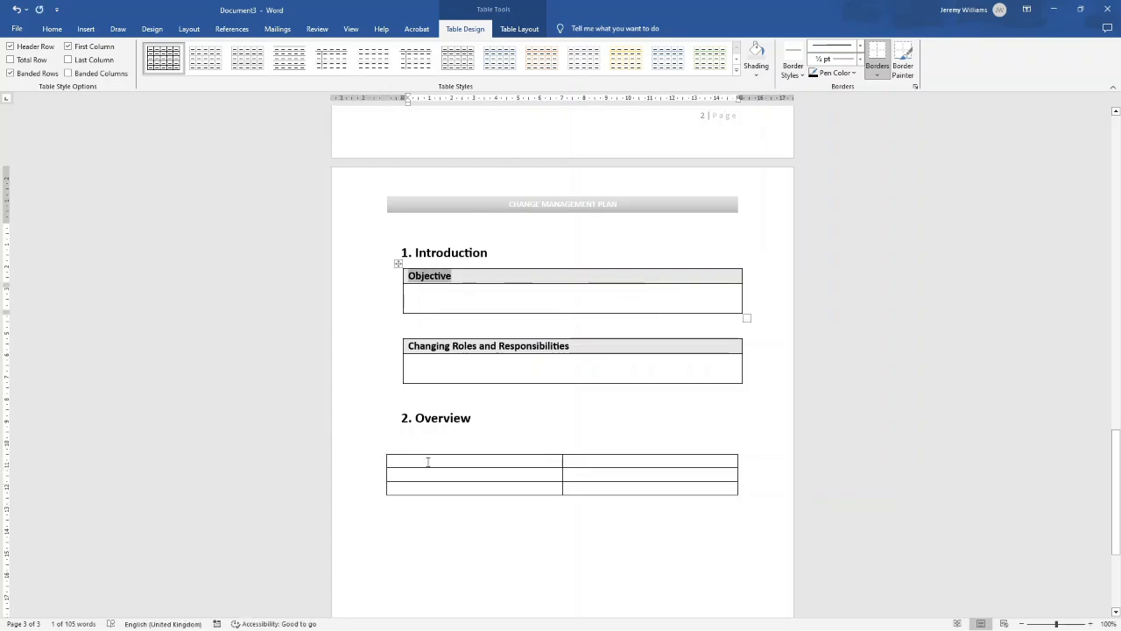
click(429, 461)
key(ctrl+v)
click(423, 476)
key(ctrl+v)
click(419, 488)
key(ctrl+v)
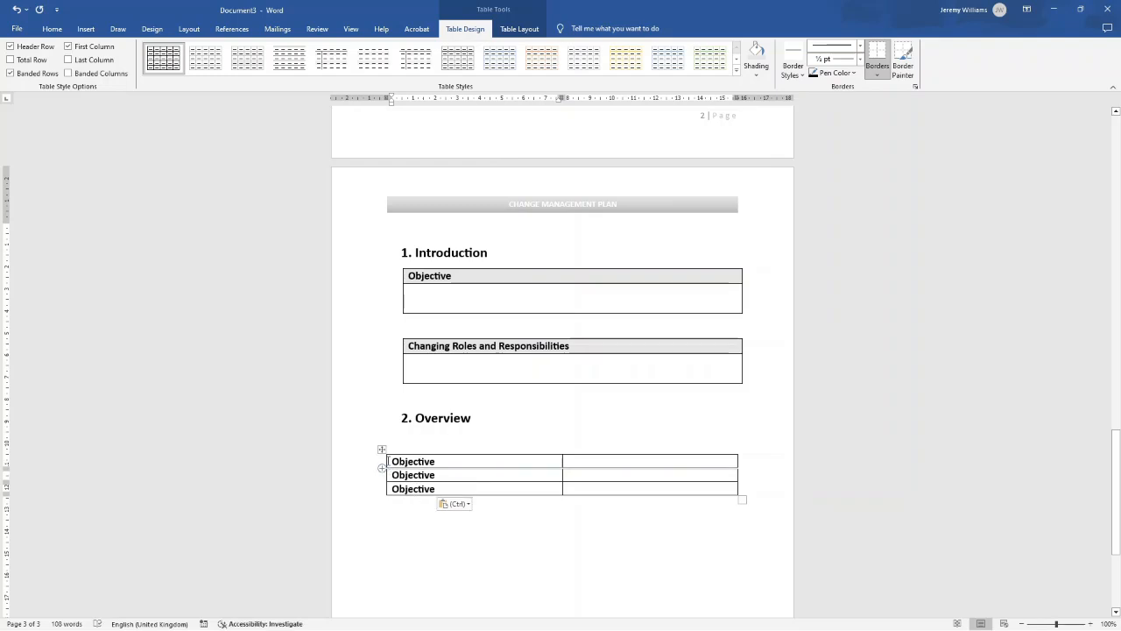
drag(386, 461, 404, 464)
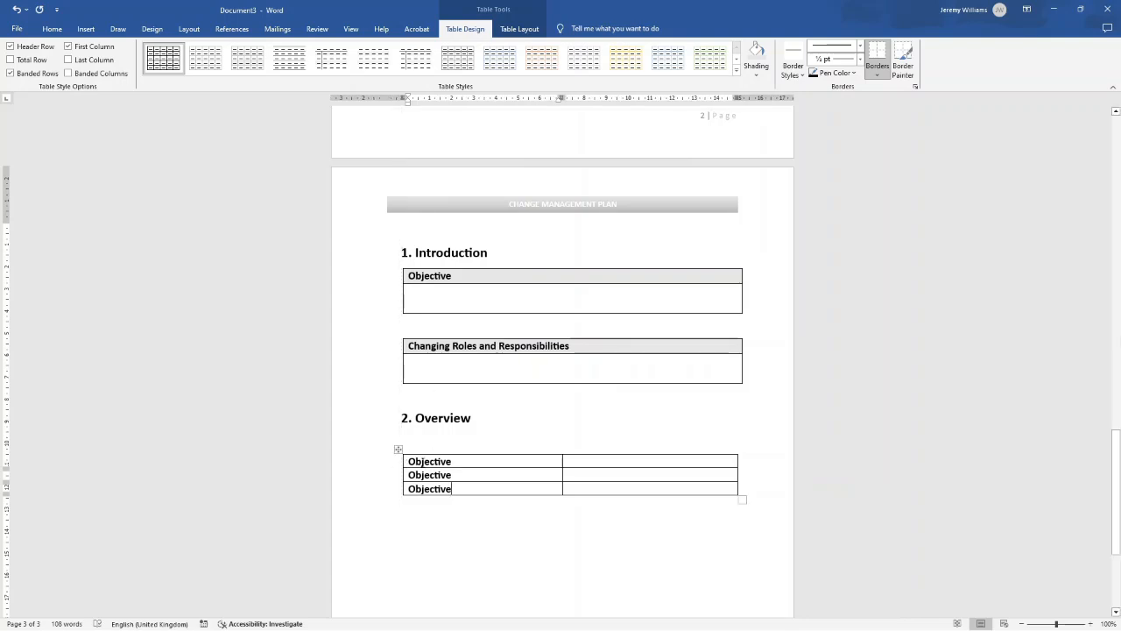
Step: Label the Overview table's first row "Present State", checking the wording against the contents outline
click(424, 454)
drag(453, 462, 408, 461)
text(Curr)
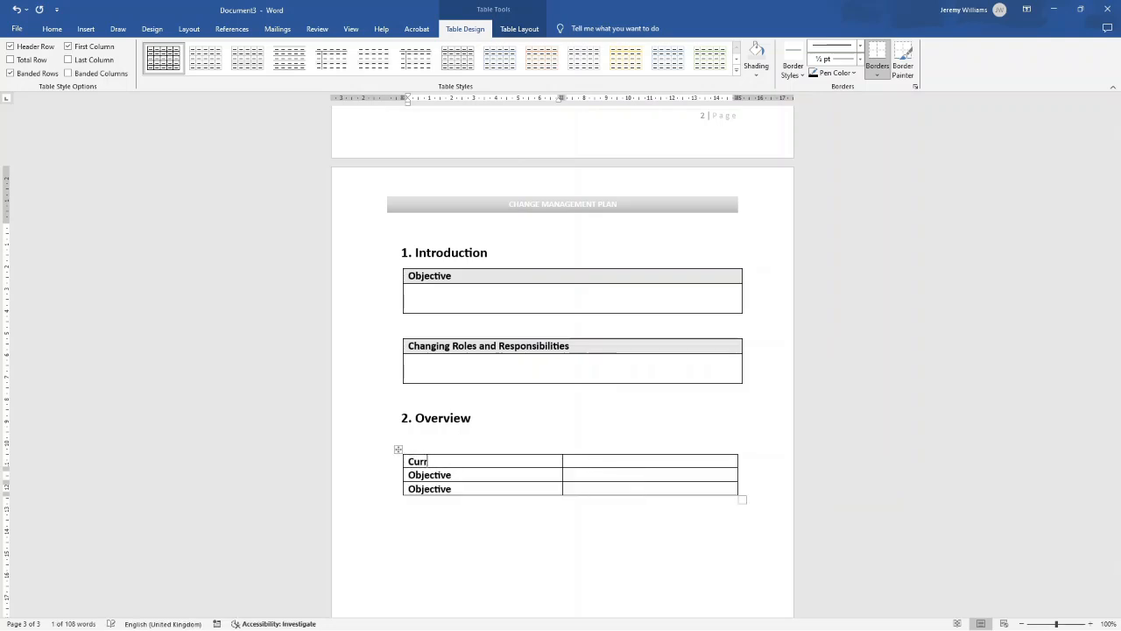
text(ent State)
scroll(428, 191, up, 10)
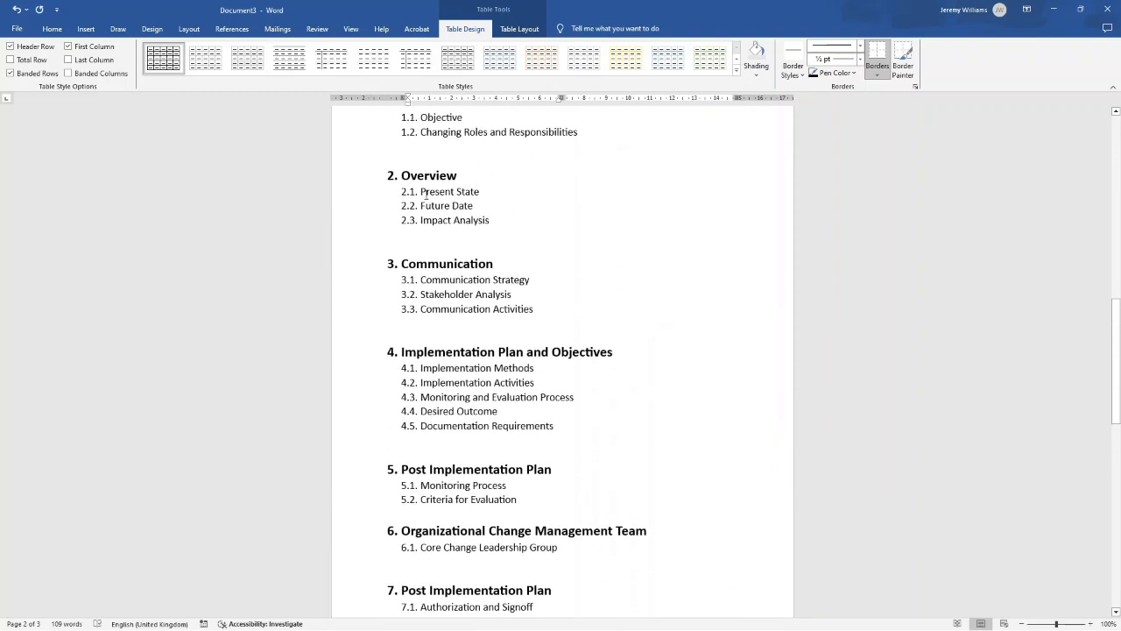
scroll(444, 191, down, 10)
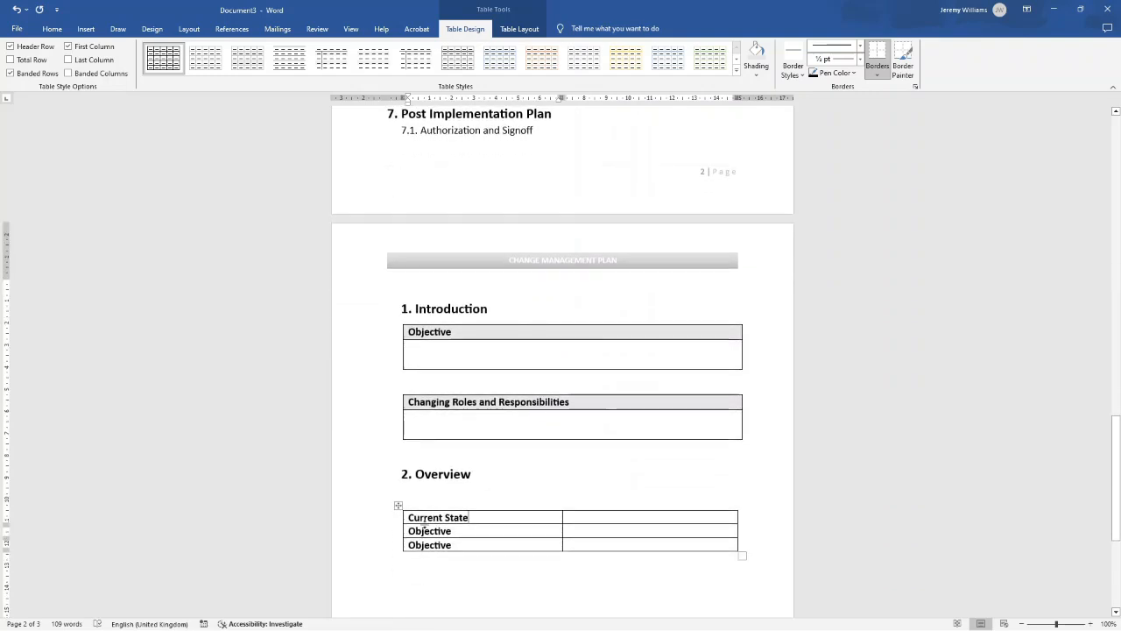
double_click(424, 517)
text(Present)
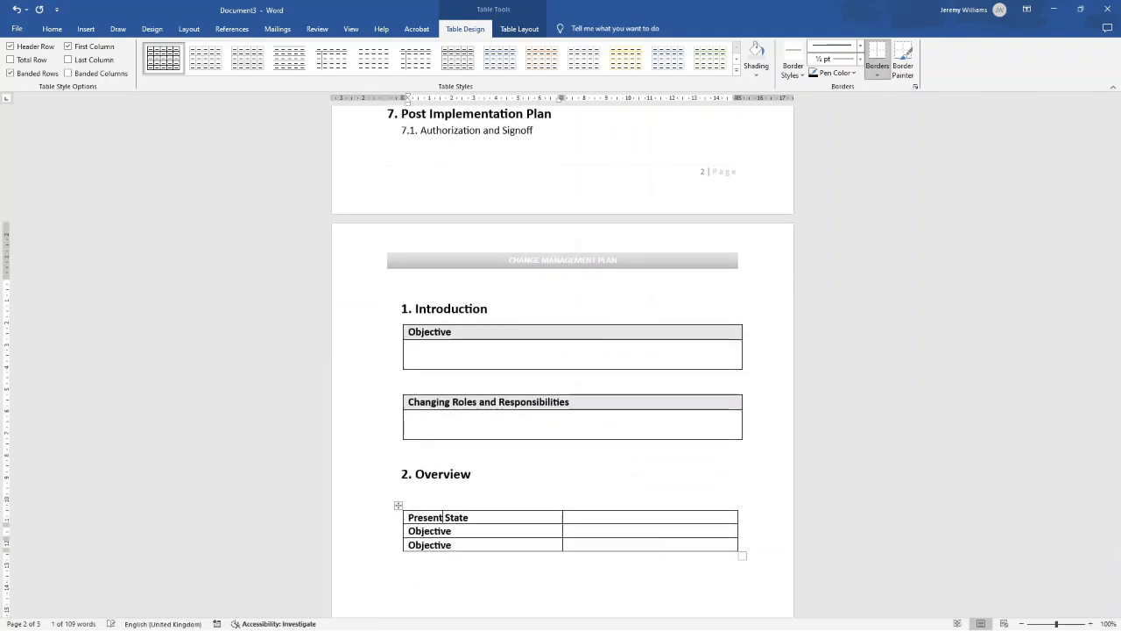
Step: Label the second row "Future State" and the third row "Impact Analysis", with the third label in bold
double_click(429, 531)
text(Future State)
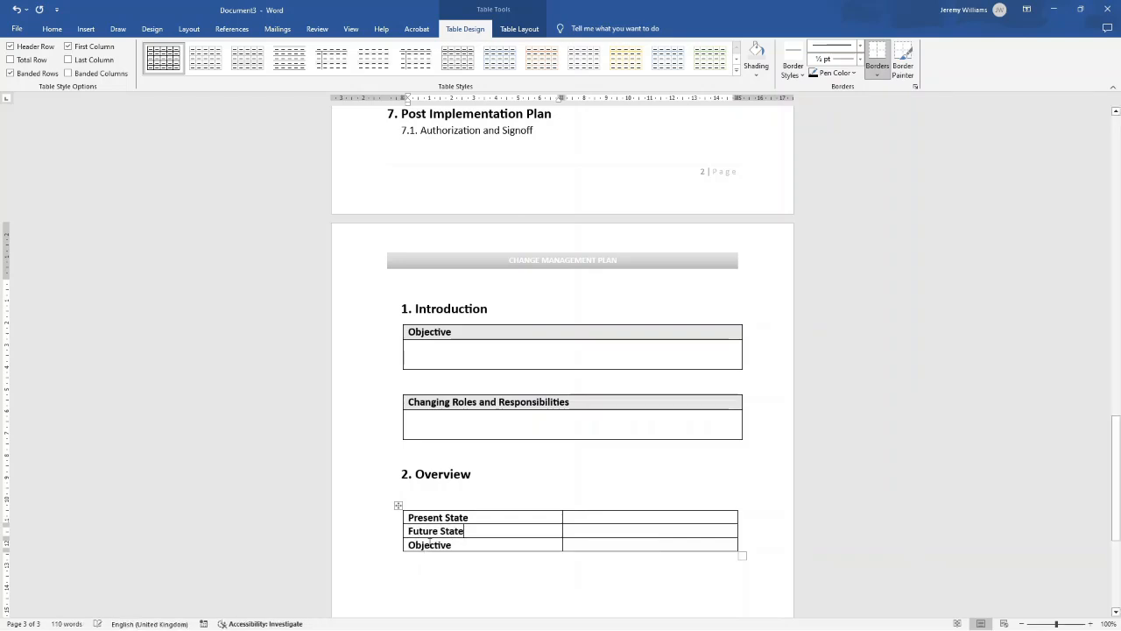
double_click(430, 544)
text(U)
key(BackSpace)
text(Impact Analysis)
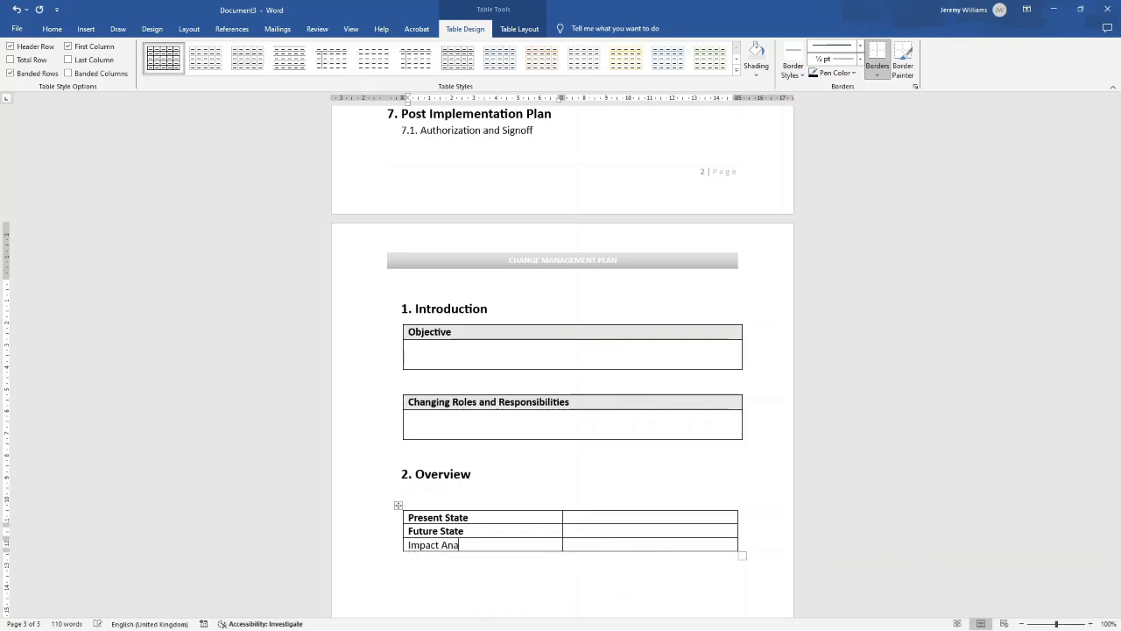
triple_click(465, 544)
key(ctrl+b)
Step: Shade the three label cells in the Overview table's first column light grey like the other table headers
drag(501, 546, 421, 523)
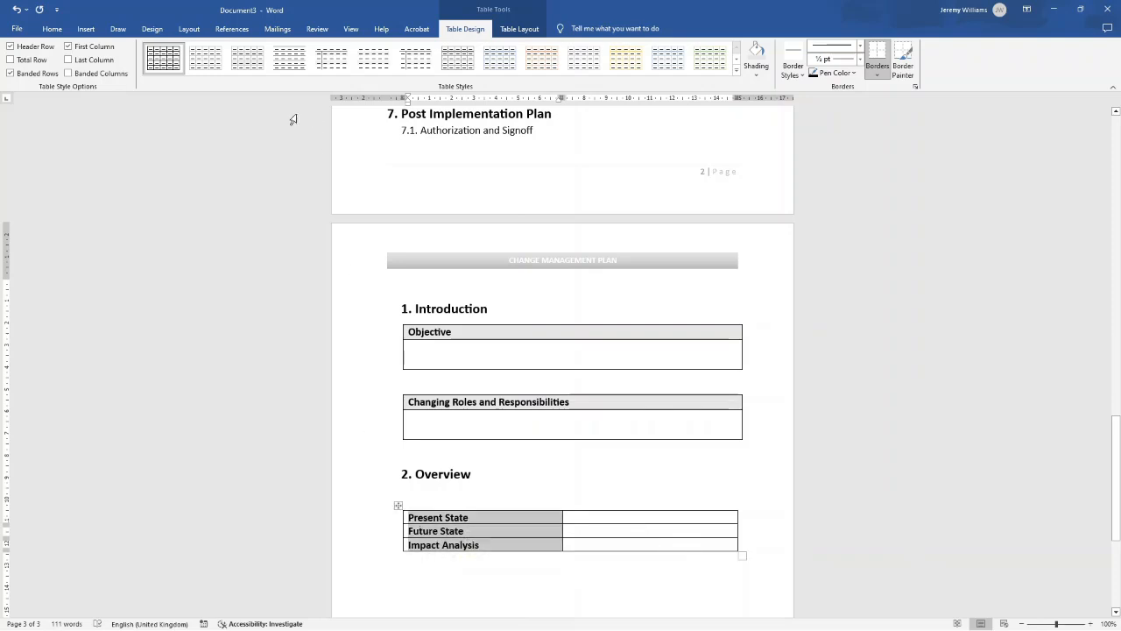
click(52, 28)
click(367, 68)
click(564, 470)
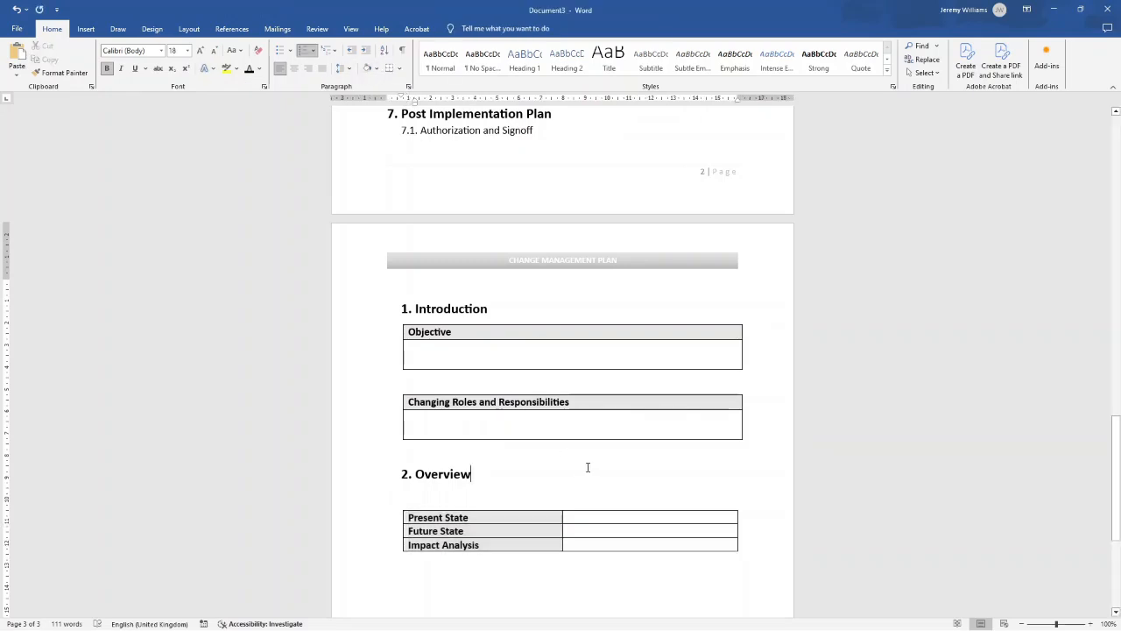
Step: Narrow the Overview table's label column to fit its text and make all three rows taller and roughly equal in height
drag(563, 520, 502, 520)
click(574, 522)
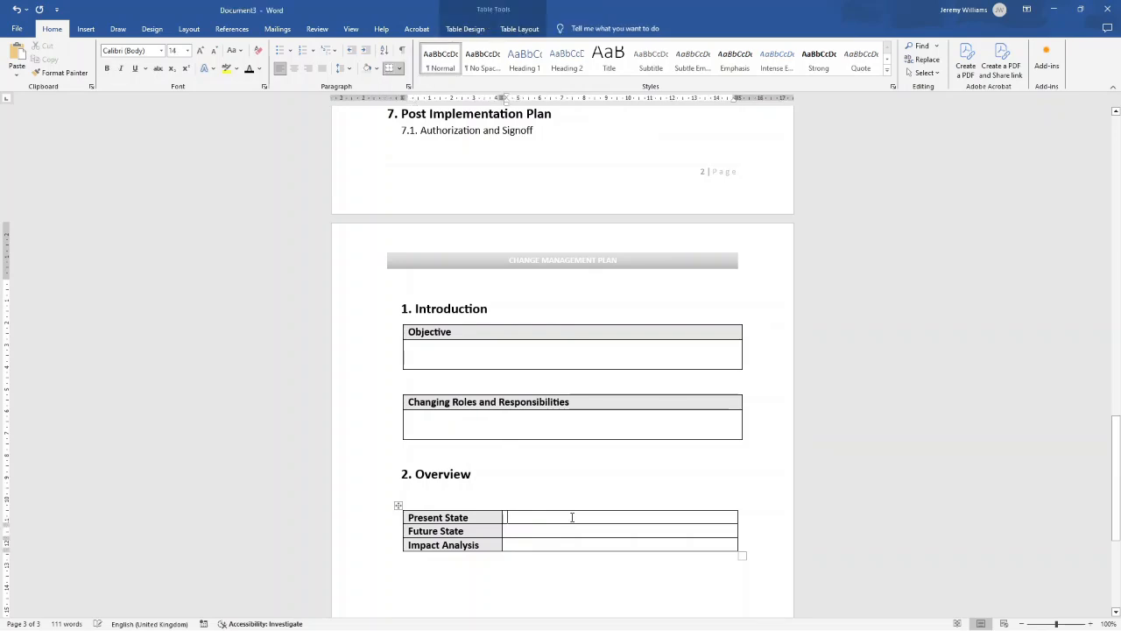
drag(578, 524, 582, 582)
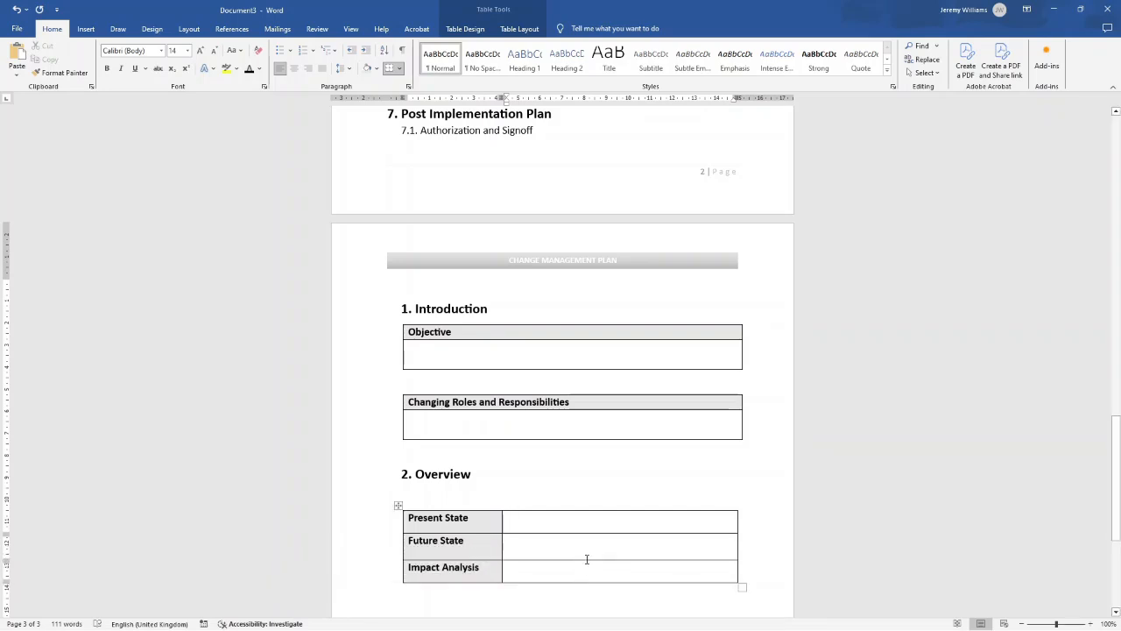
drag(585, 560, 584, 553)
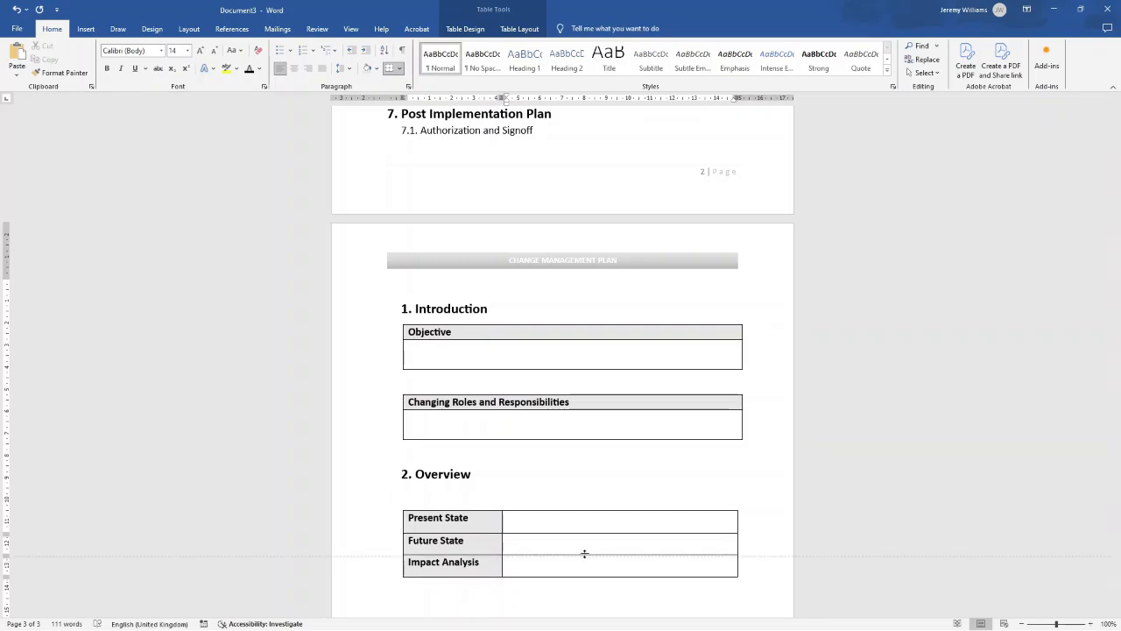
click(539, 545)
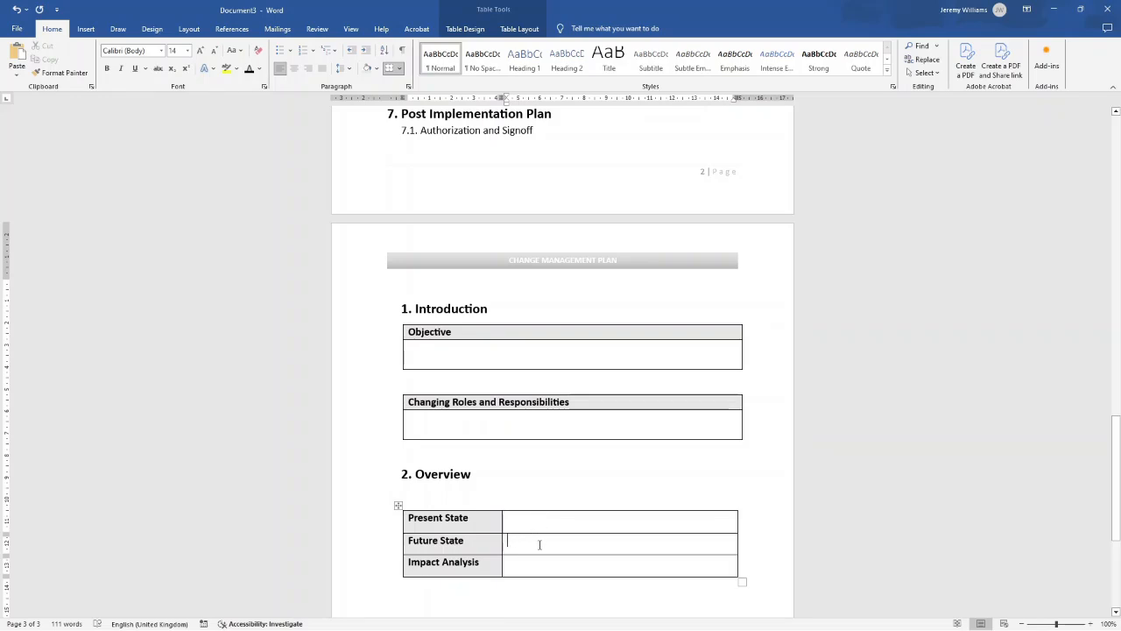
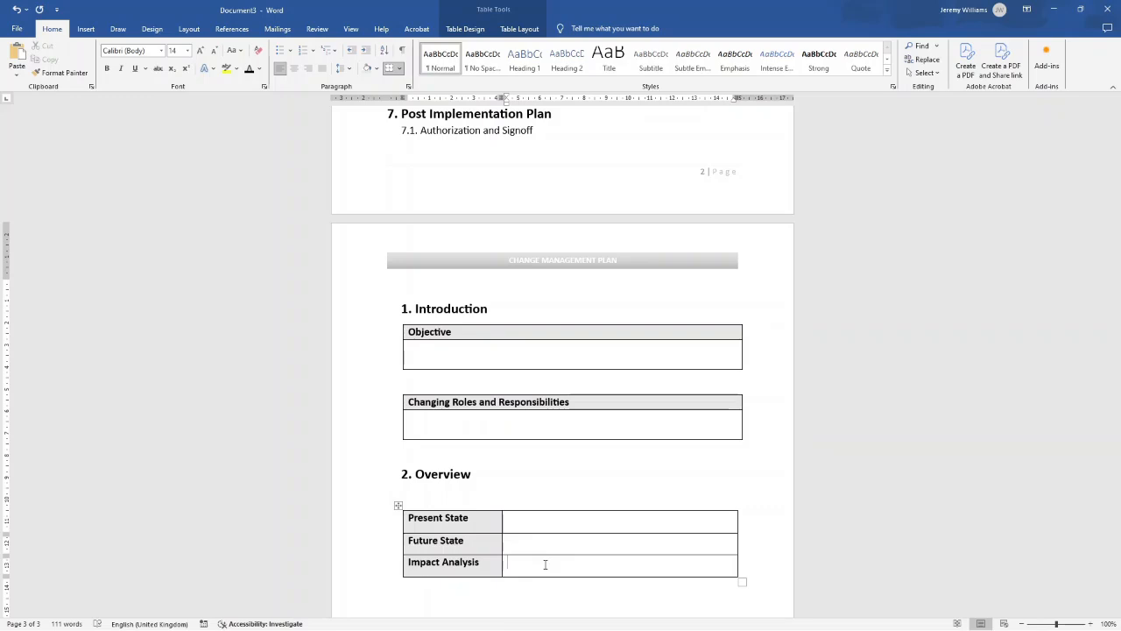
Step: Copy the Introduction heading with its Objective table and paste them below the Overview table
scroll(544, 536, down, 1)
click(485, 552)
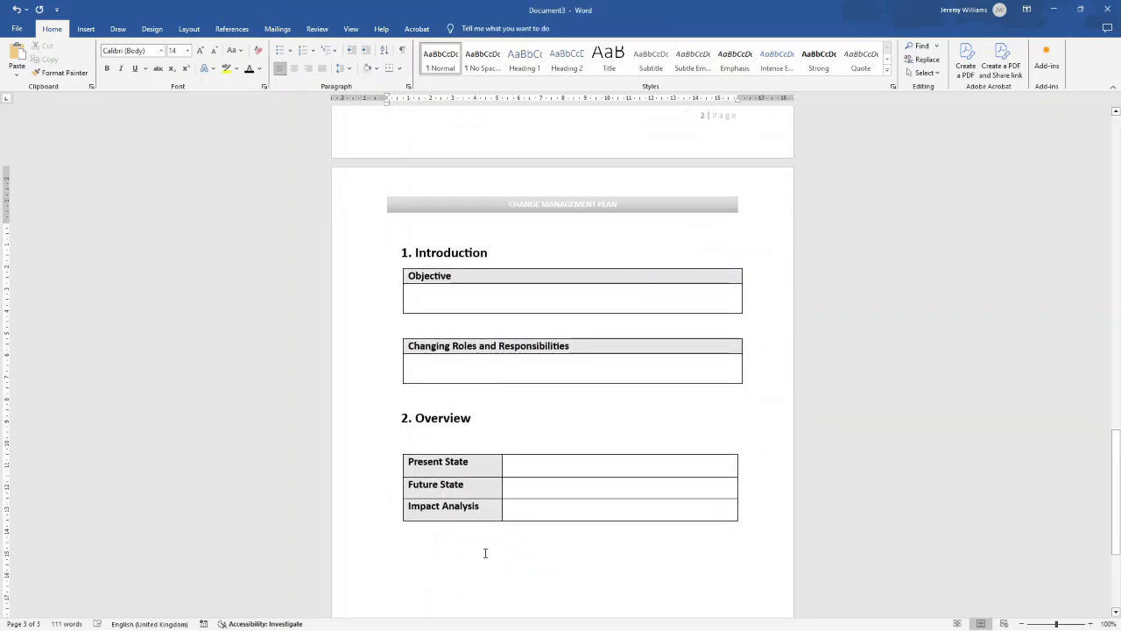
key(Return)
click(404, 414)
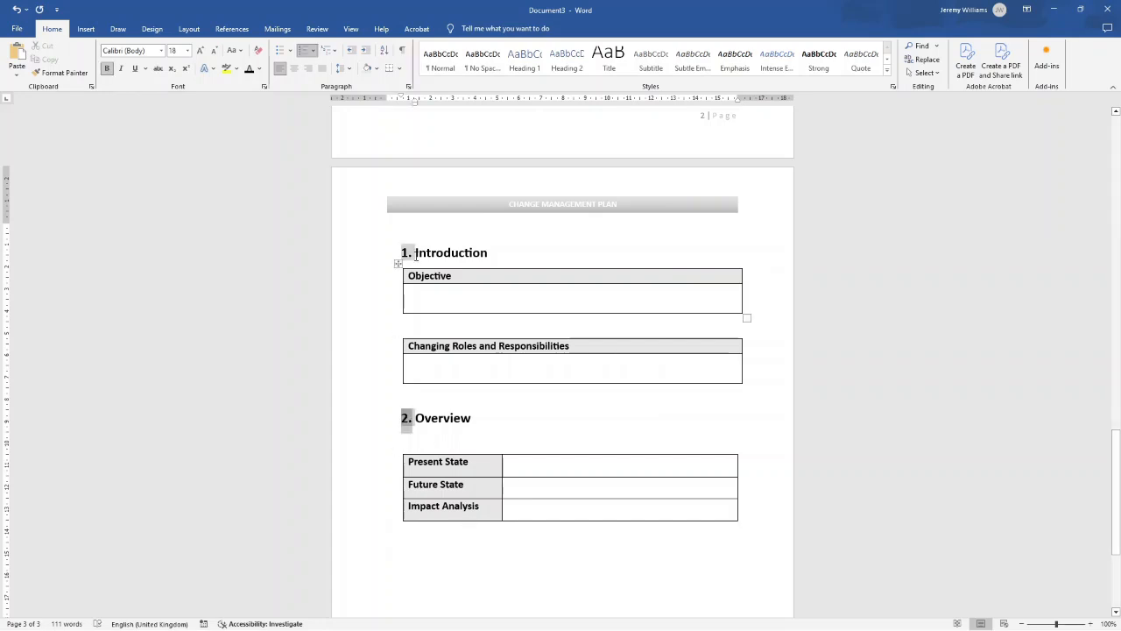
drag(418, 250, 454, 308)
key(ctrl+c)
click(430, 545)
key(ctrl+v)
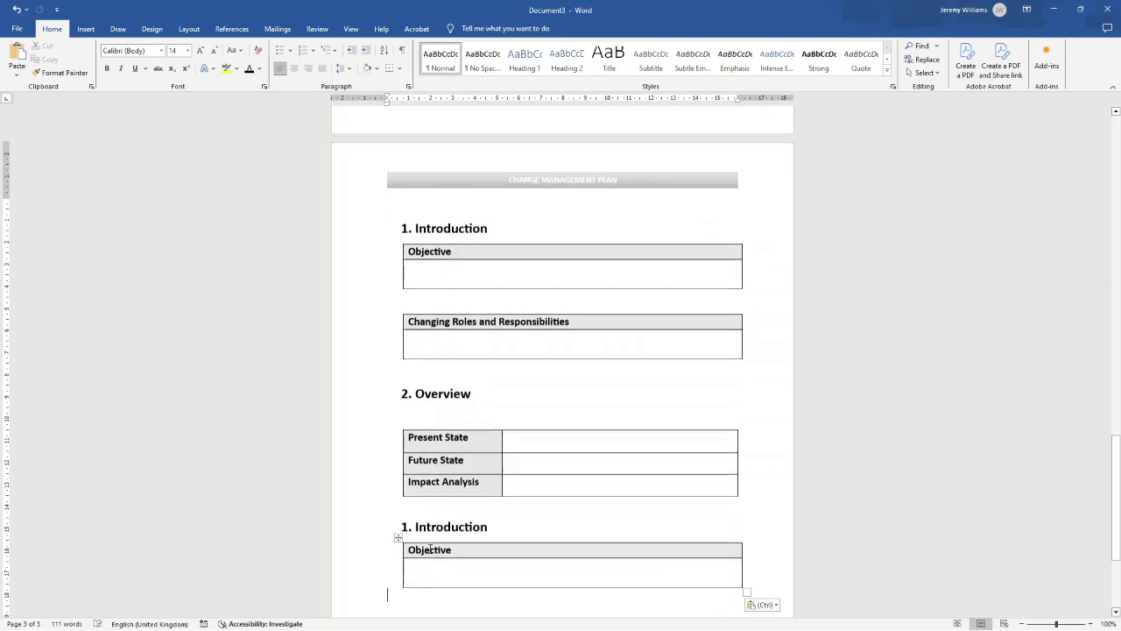
Step: Rename the pasted heading "Communication" and replace its table header with "Communication Strategy"
double_click(423, 527)
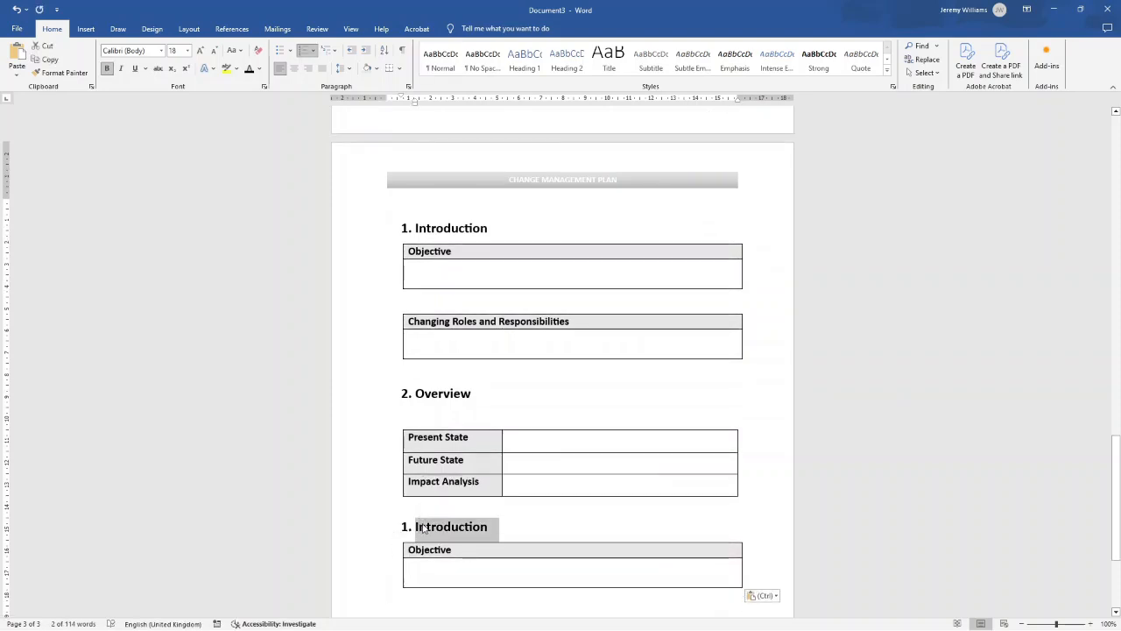
text(Communication)
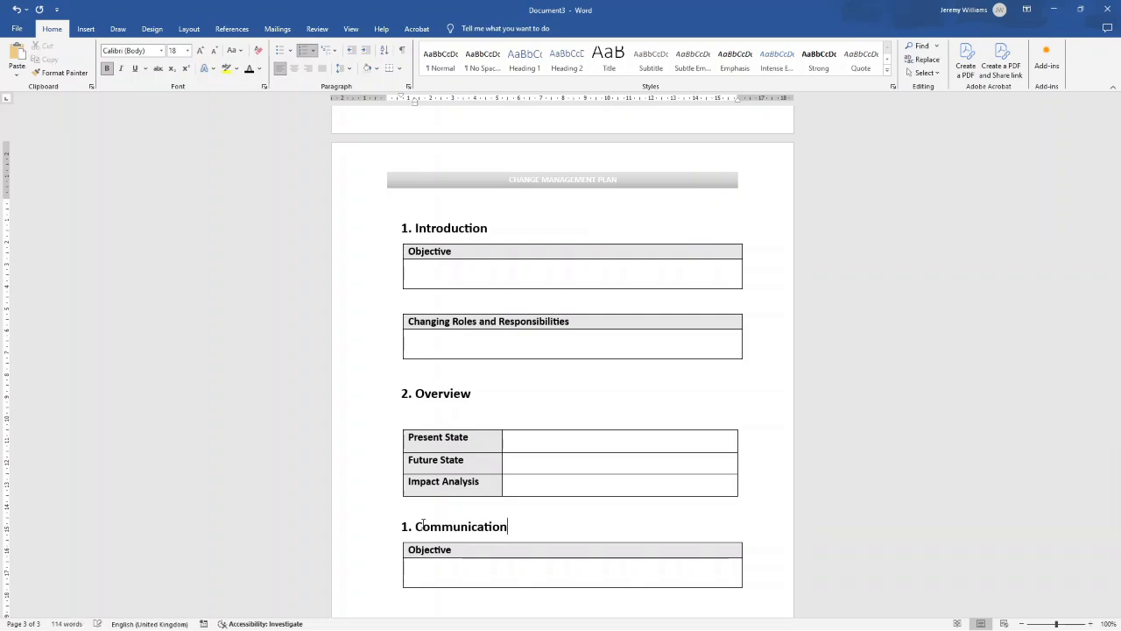
double_click(420, 552)
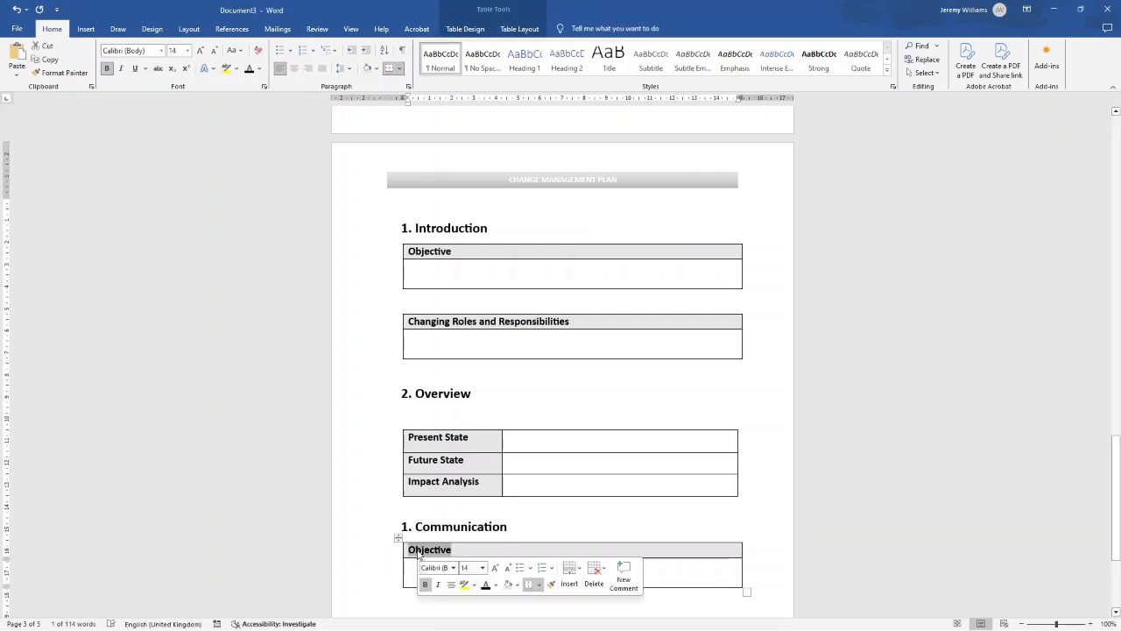
text(Communication Strategy)
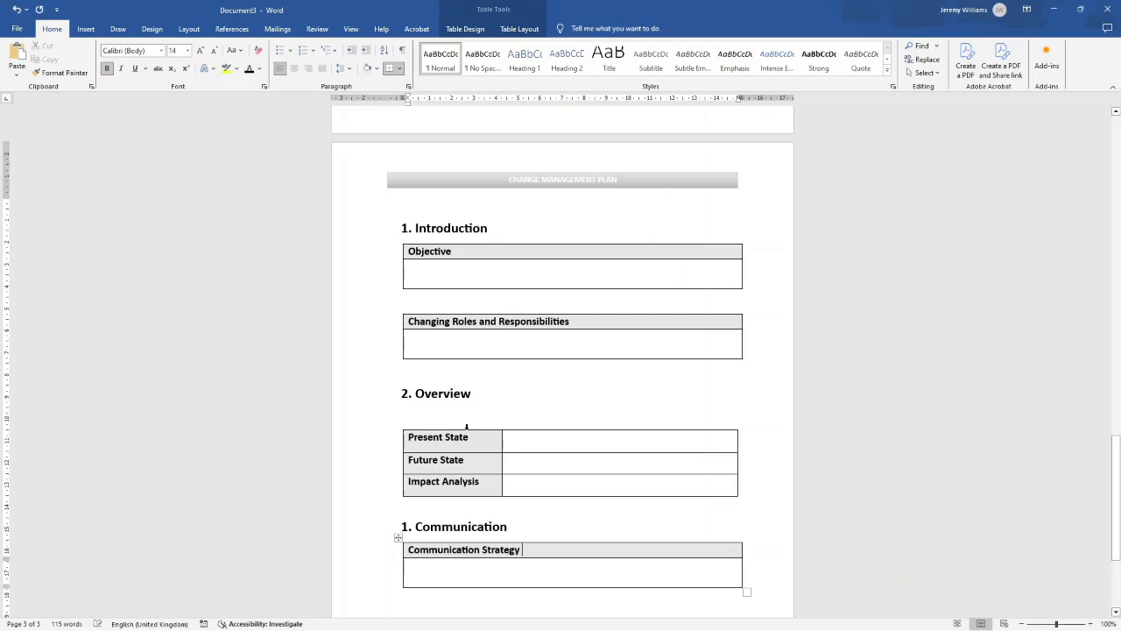
Step: Continue the heading numbering so Communication is number 3, and place the cursor on the empty line below its table
click(476, 567)
scroll(475, 552, down, 3)
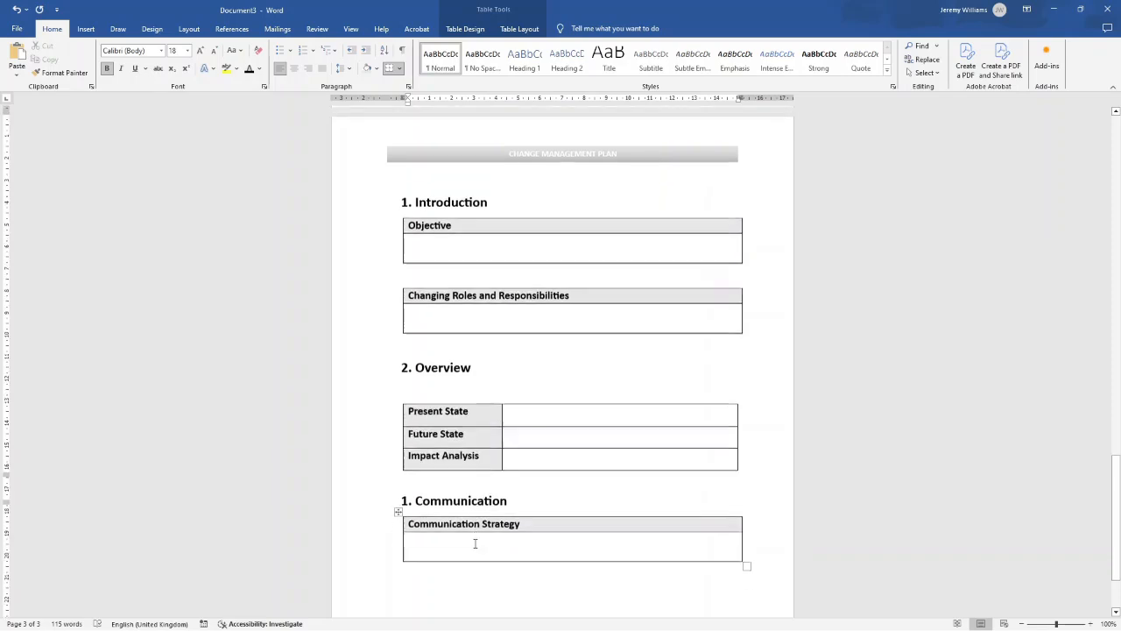
key(Down)
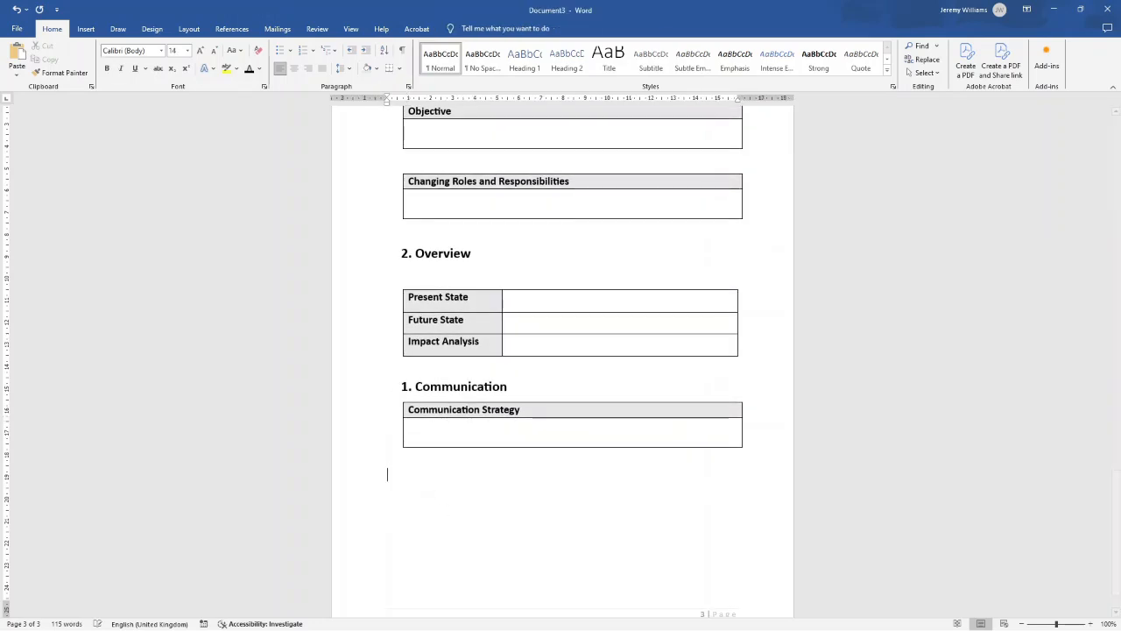
click(404, 388)
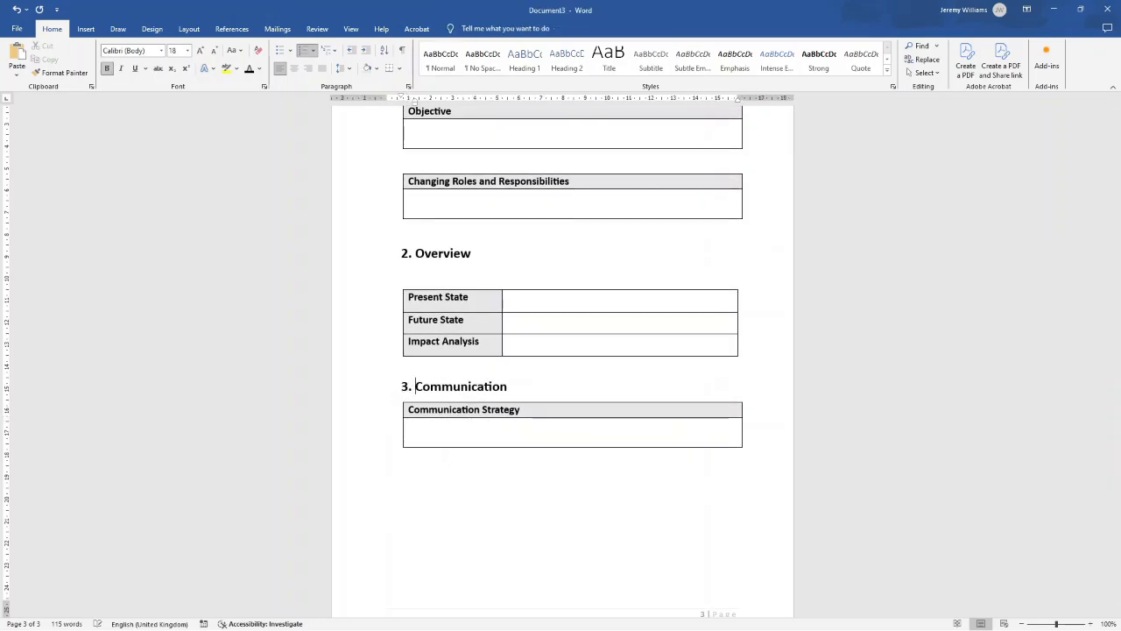
click(438, 477)
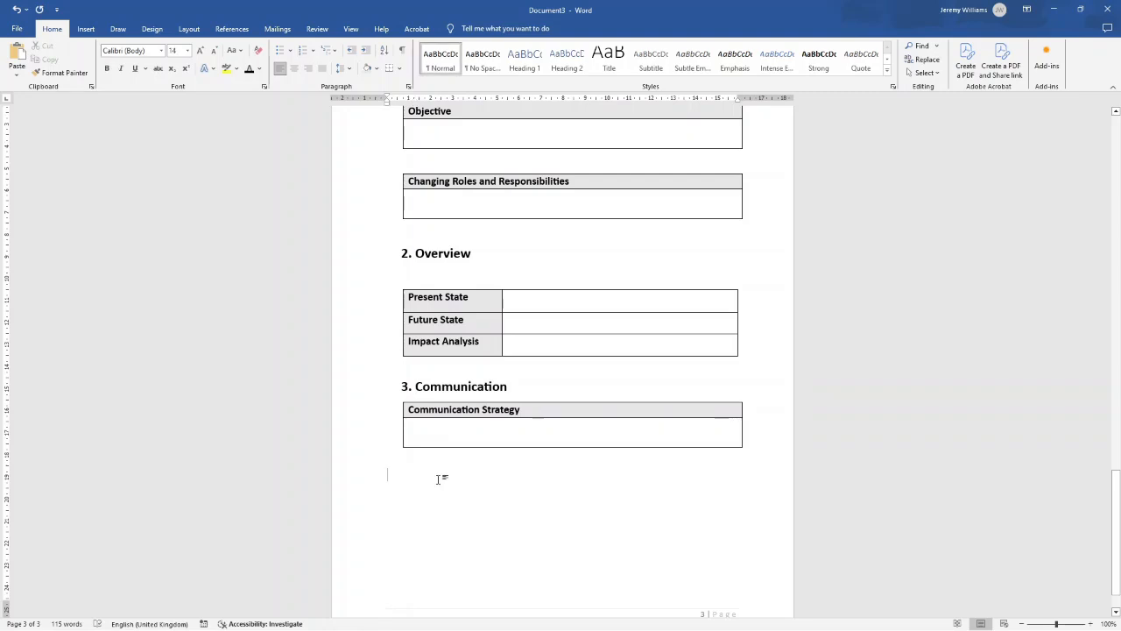
Step: Copy the Revision History table from page 1 and paste it below the Communication Strategy table, leaving empty space between them
scroll(438, 477, up, 20)
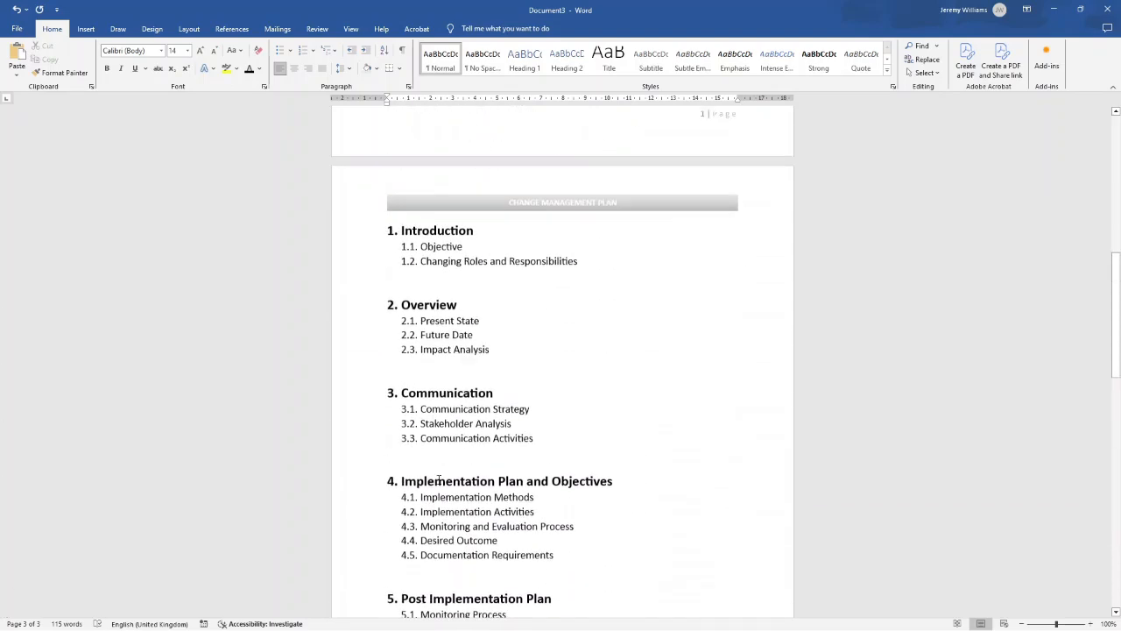
scroll(440, 478, up, 1)
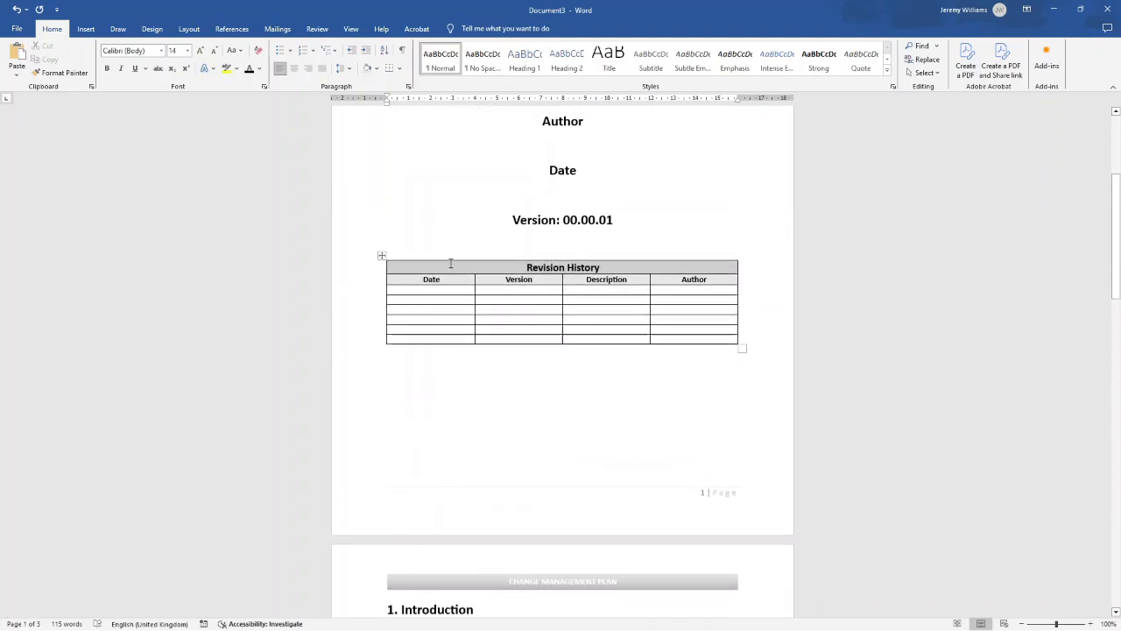
click(382, 254)
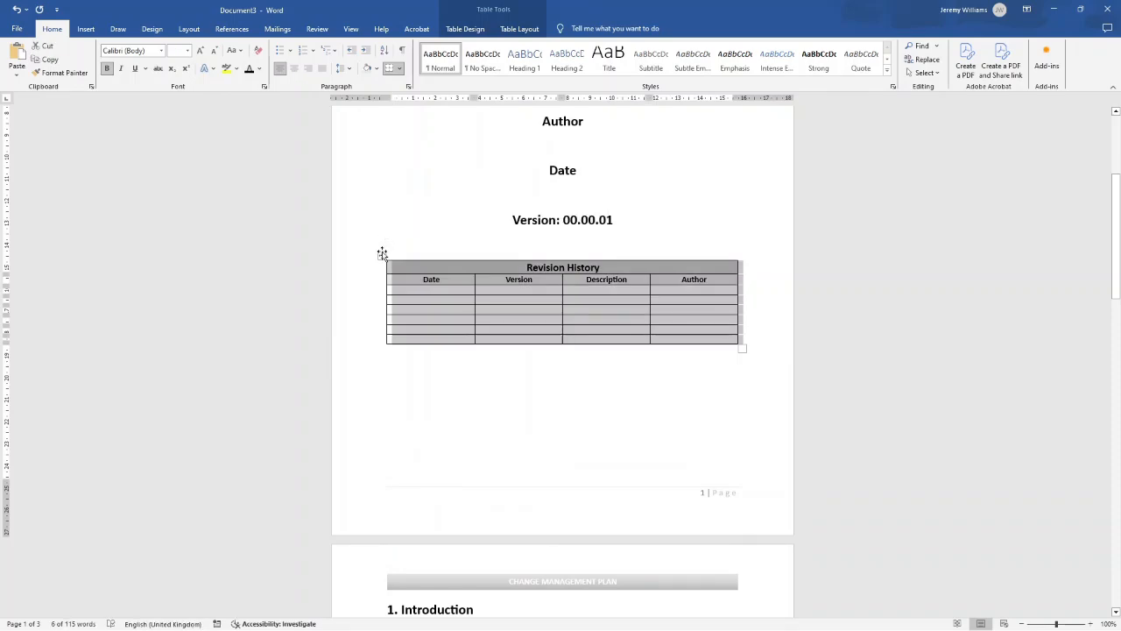
scroll(435, 316, down, 20)
scroll(437, 316, down, 1)
click(421, 423)
key(Return)
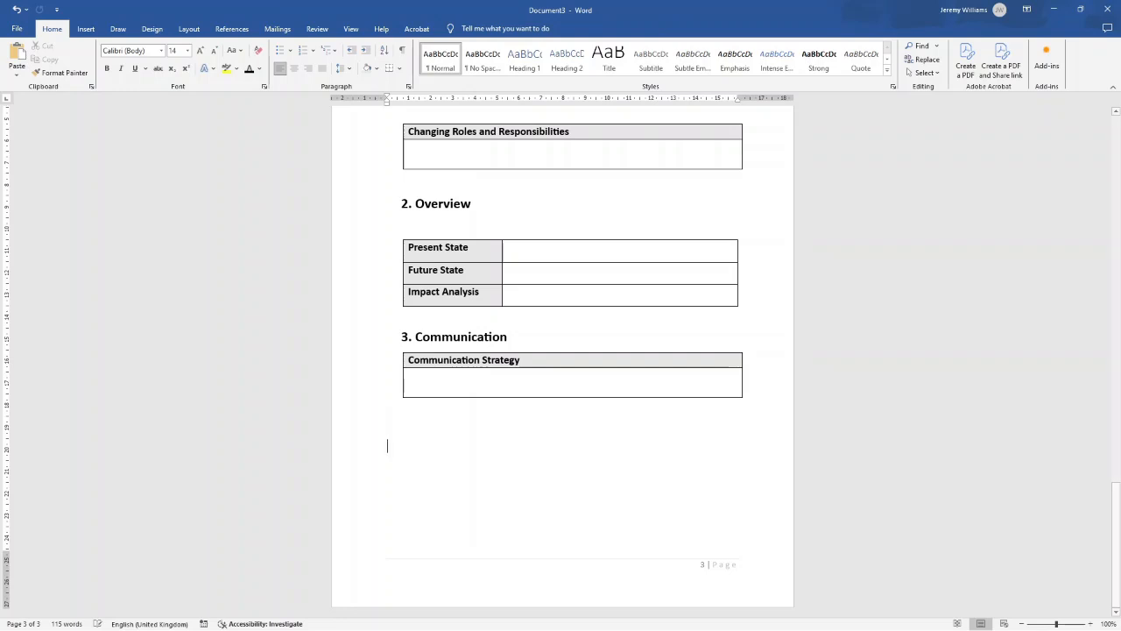
key(ctrl+v)
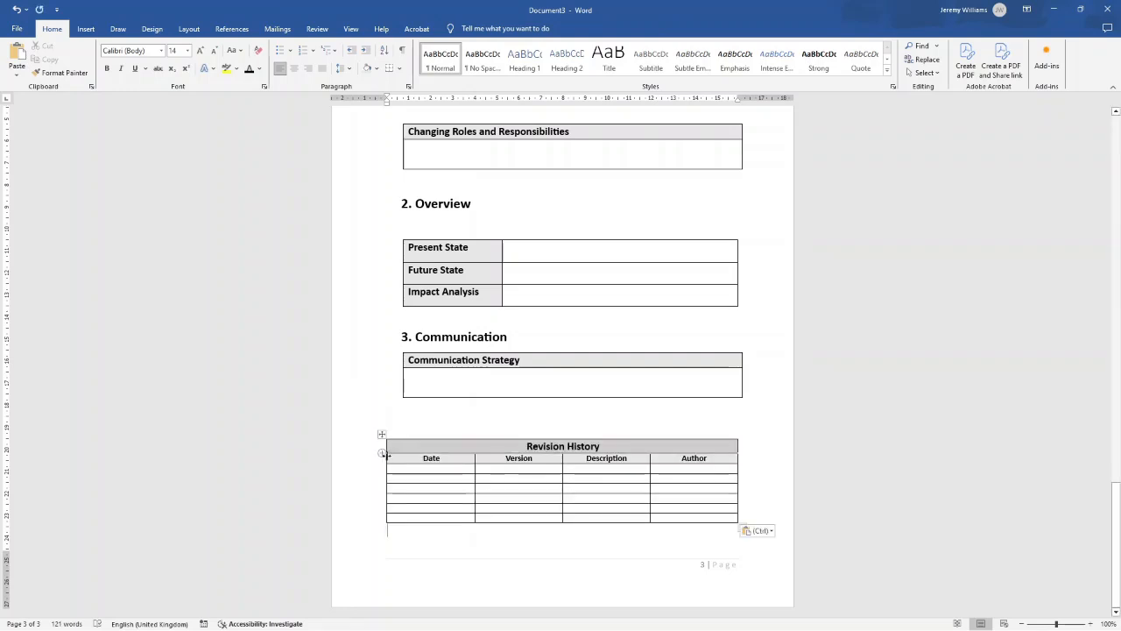
Step: Align the pasted table's side edges with the Communication Strategy table and move the original Revision History table's left edge inward
drag(384, 454, 402, 455)
drag(737, 454, 745, 456)
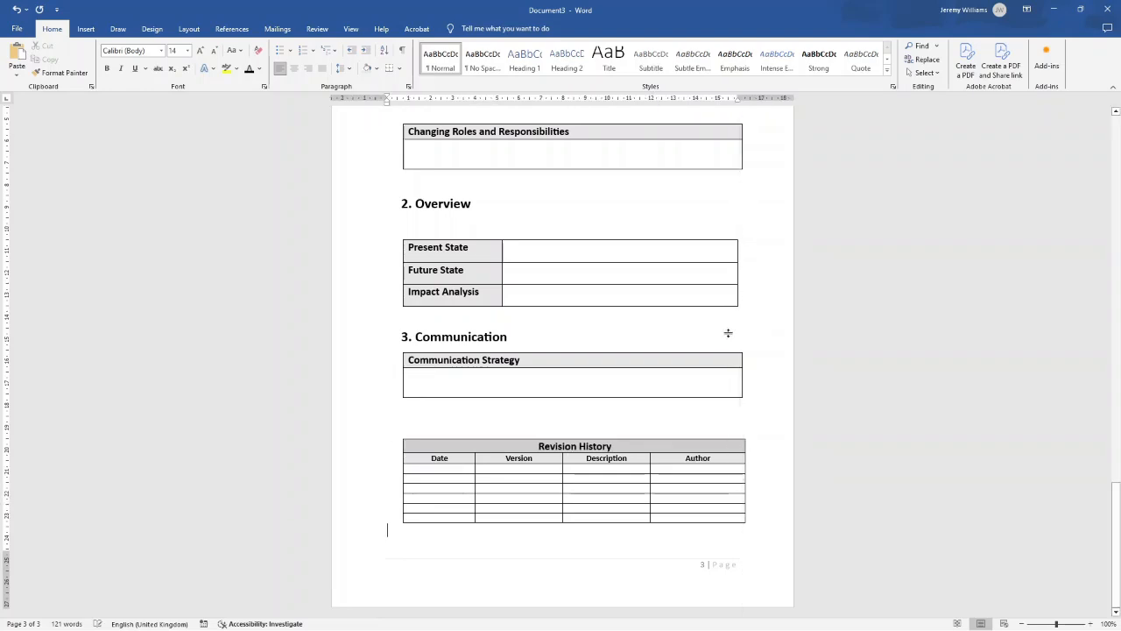
scroll(729, 333, up, 20)
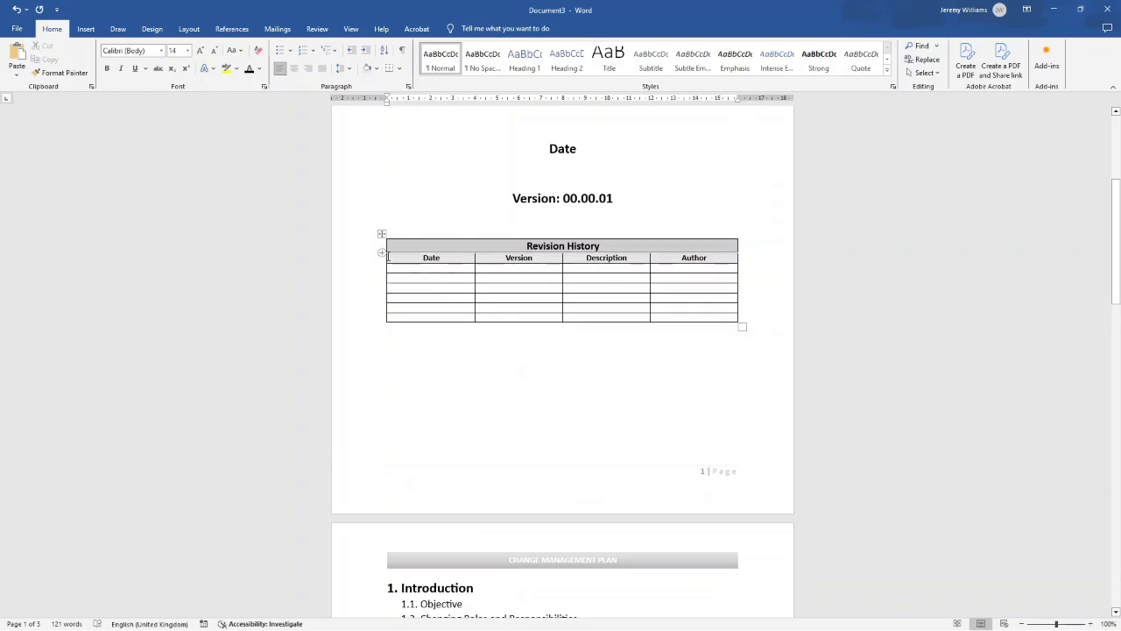
drag(387, 256, 400, 257)
scroll(402, 280, down, 20)
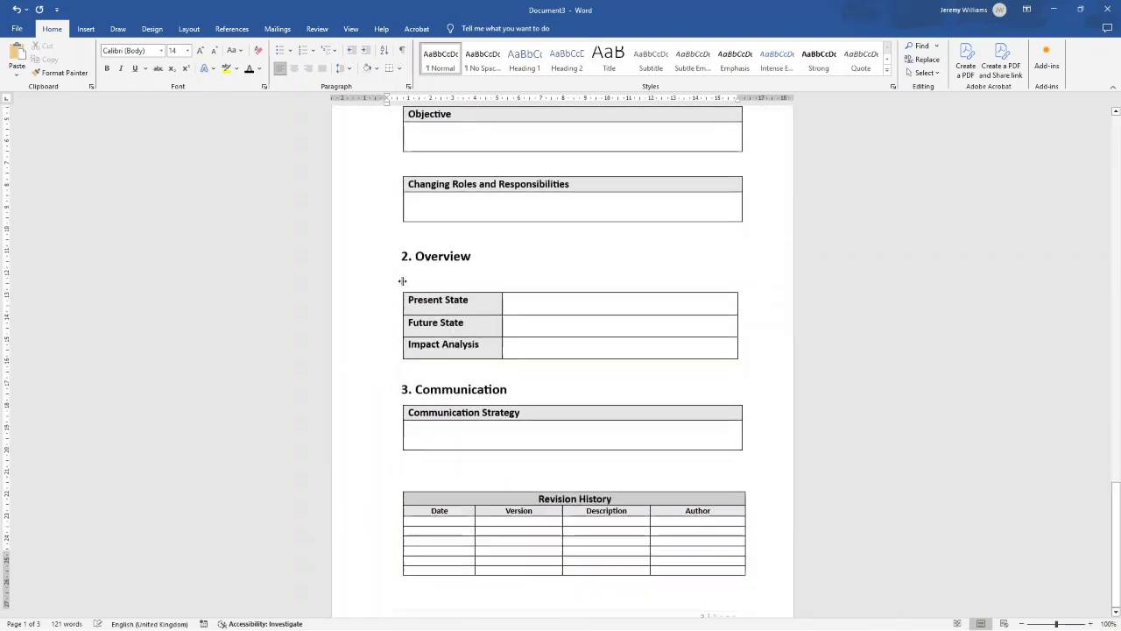
Step: Replace the title of the pasted Revision History table on page 3 with "Stakeholder Analysis"
scroll(402, 280, up, 15)
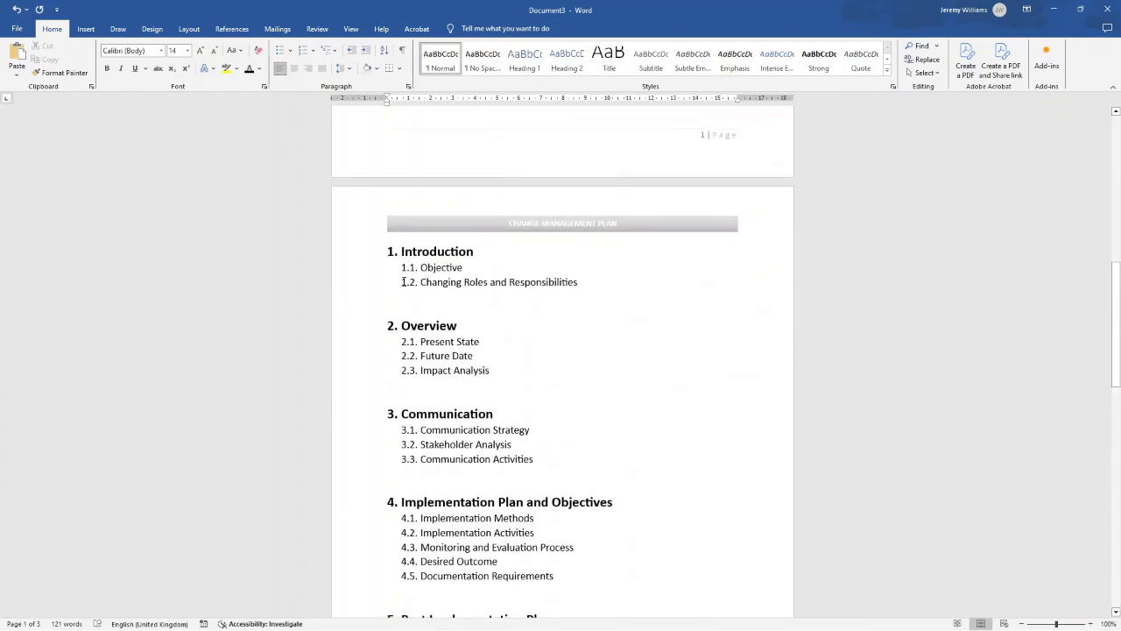
scroll(403, 281, up, 3)
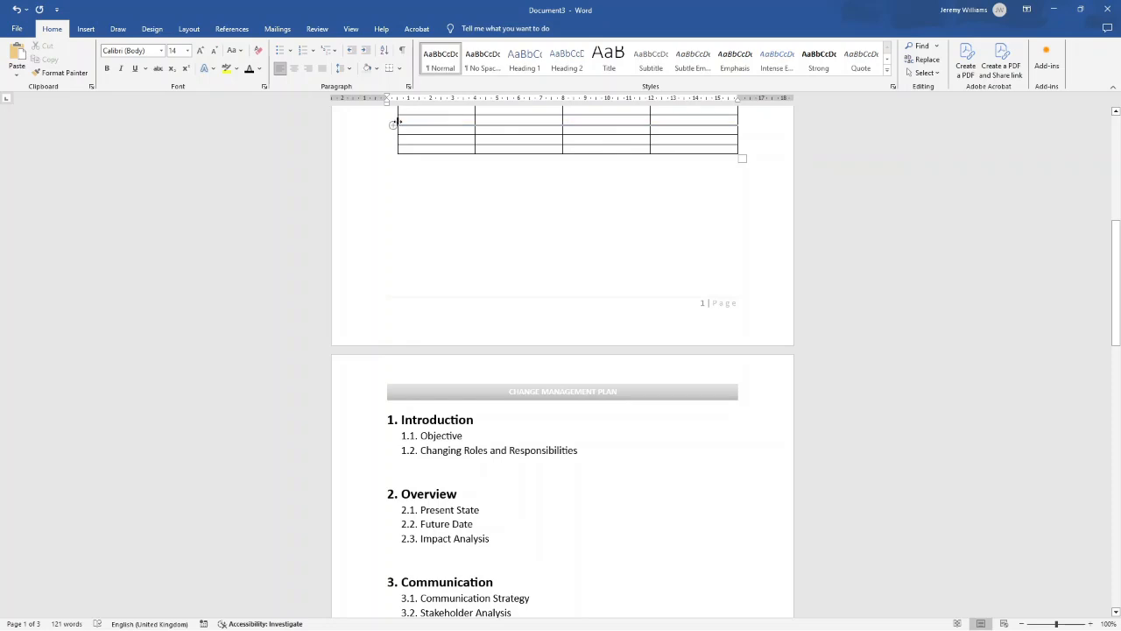
scroll(438, 180, down, 19)
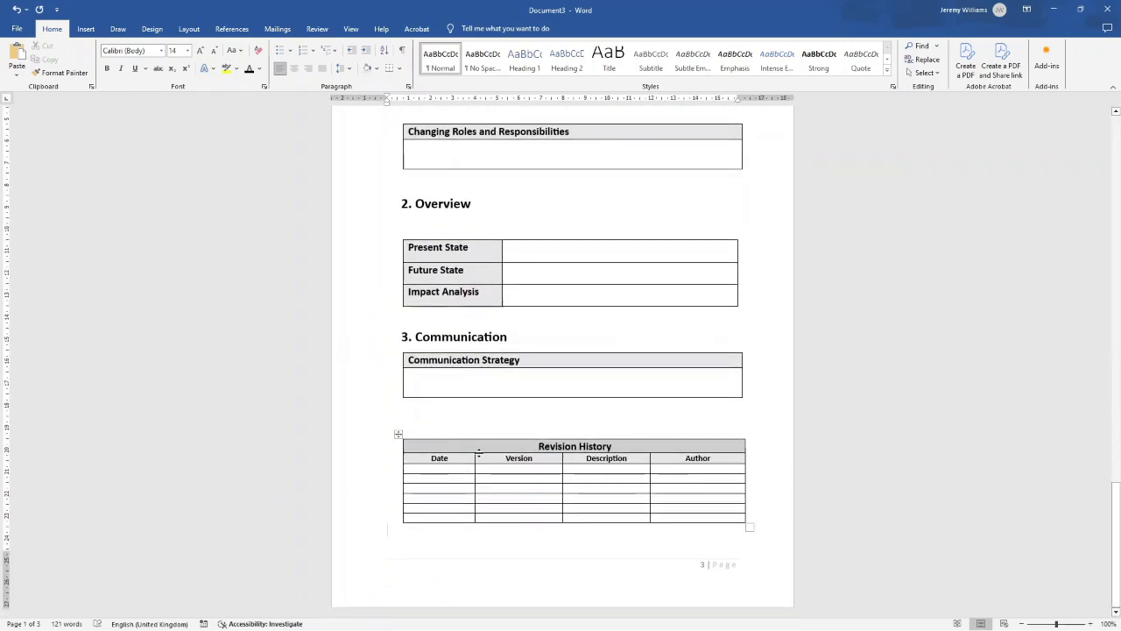
triple_click(537, 446)
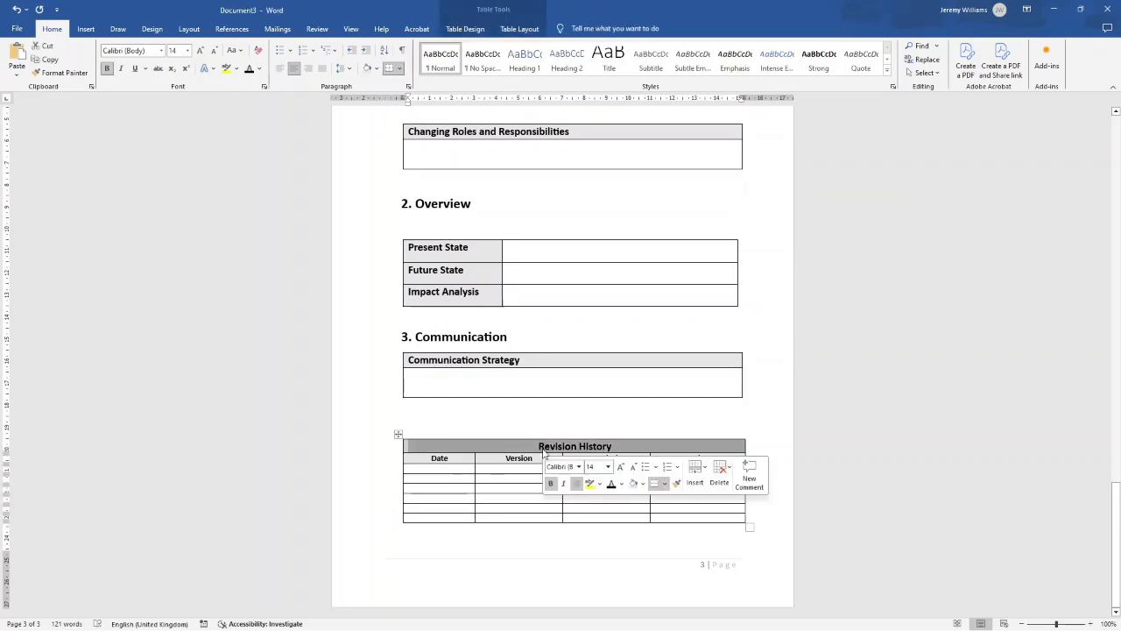
text(Stake)
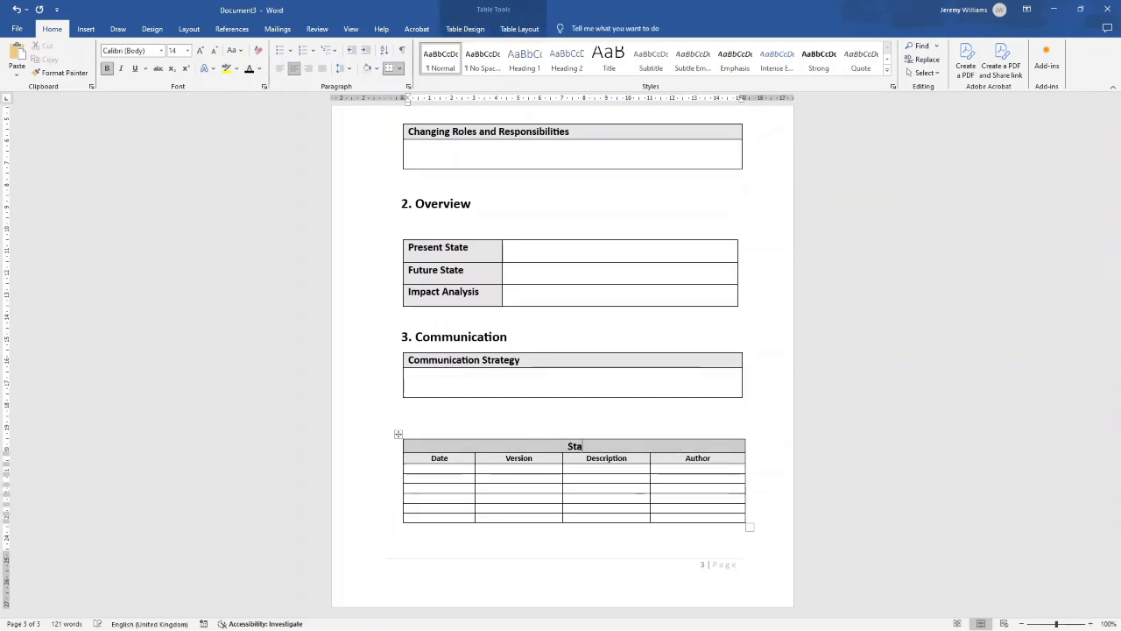
text(er Analysis)
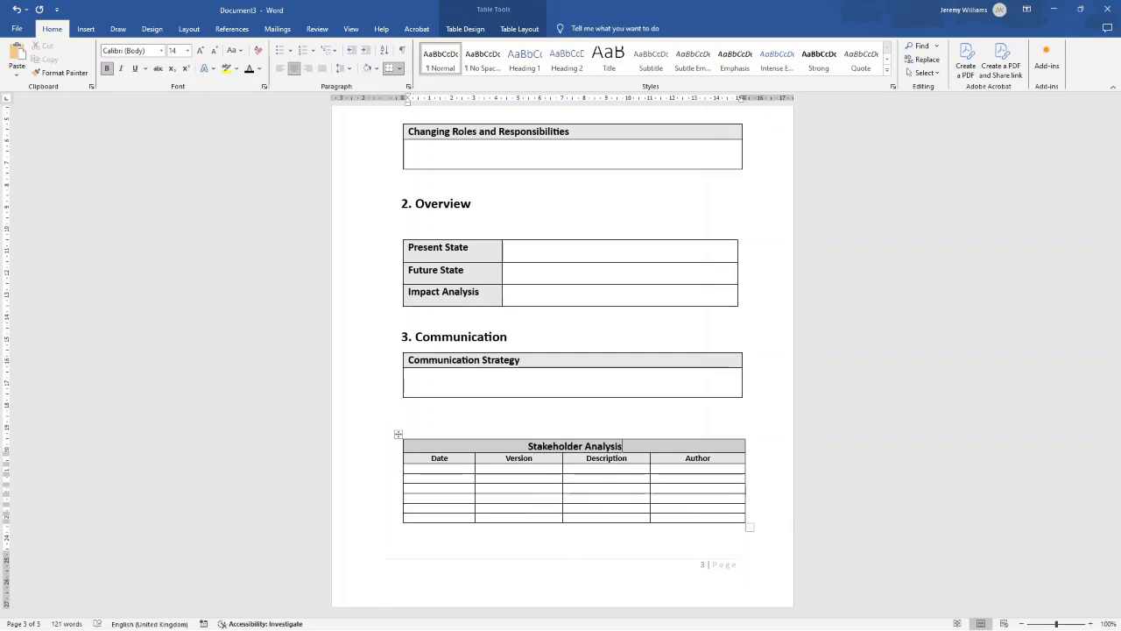
Step: Rename the first three column headers of the Stakeholder Analysis table "Stakeholder", "Nature of Impact" and "Extent of Impact"
double_click(441, 457)
text(Stakeholder)
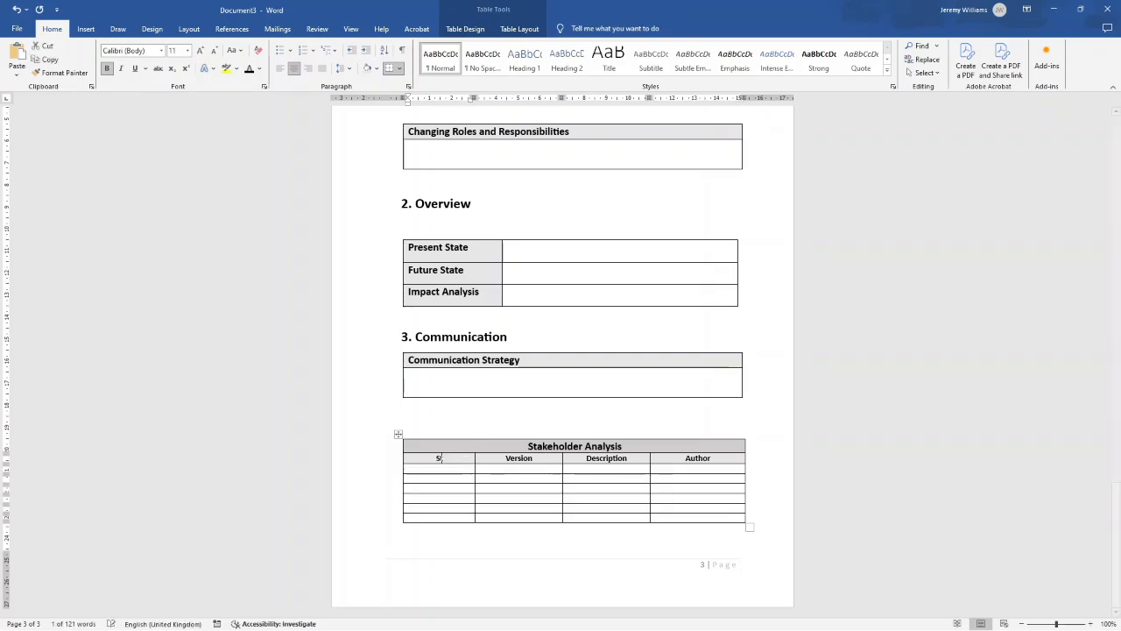
double_click(518, 458)
text(N)
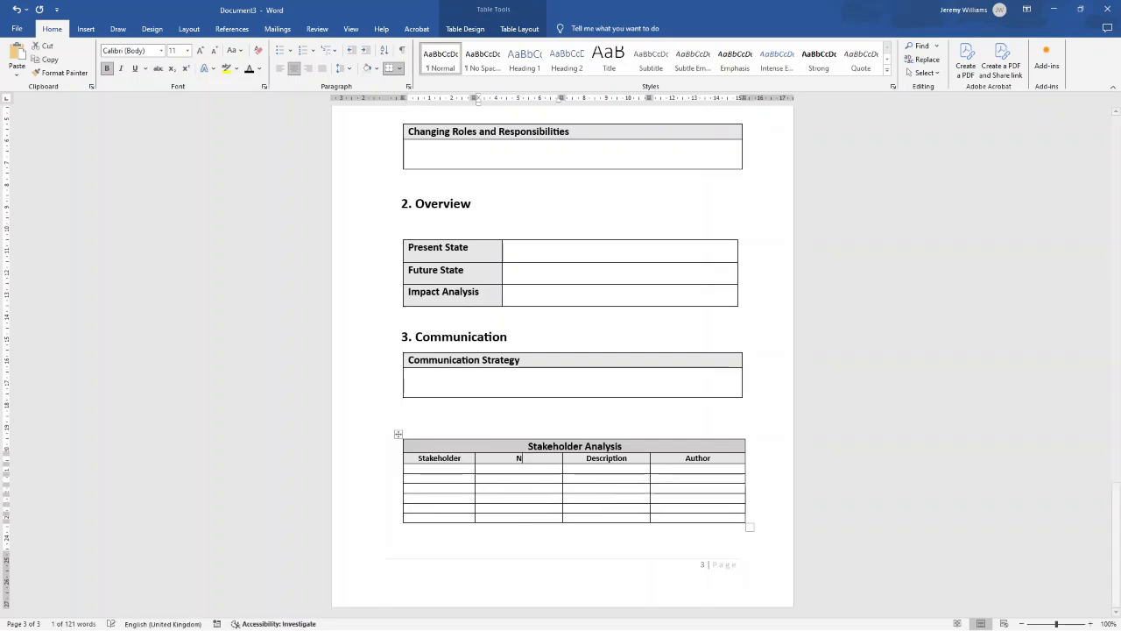
text(ature of Impact)
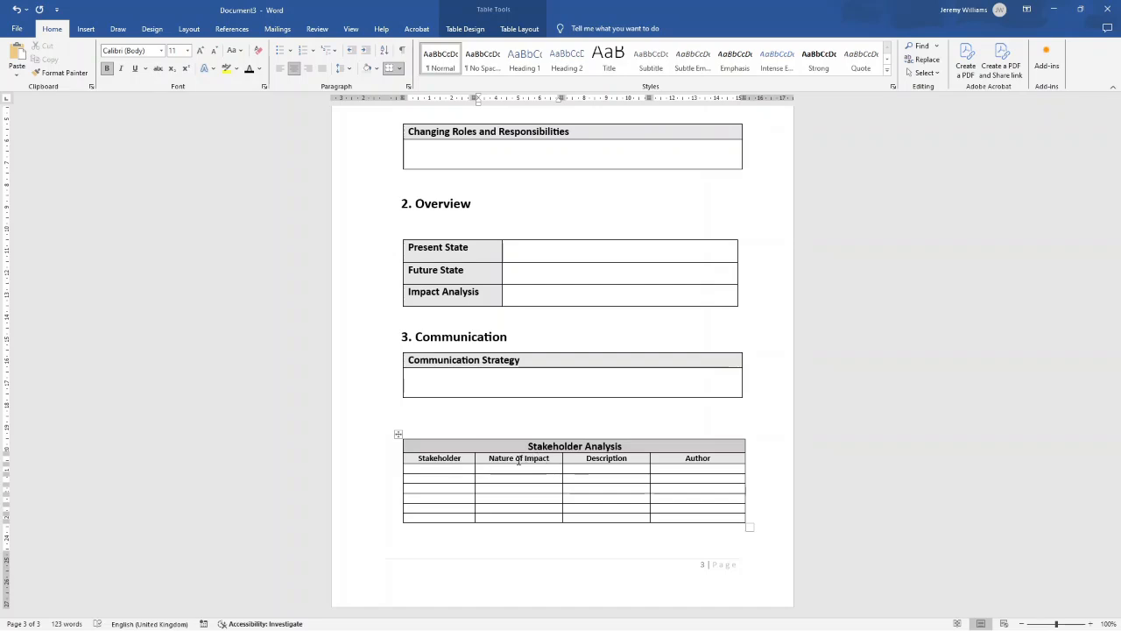
double_click(598, 458)
text(Extent of Impact)
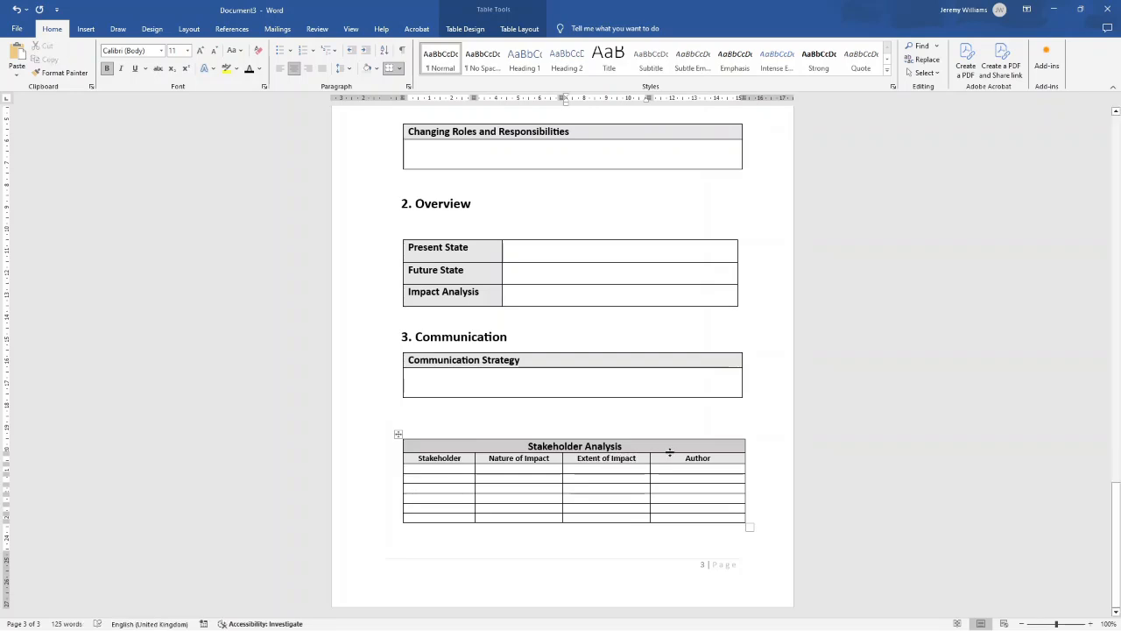
Step: Try deleting the Author column from the Stakeholder Analysis table, and undo the deletion
click(682, 454)
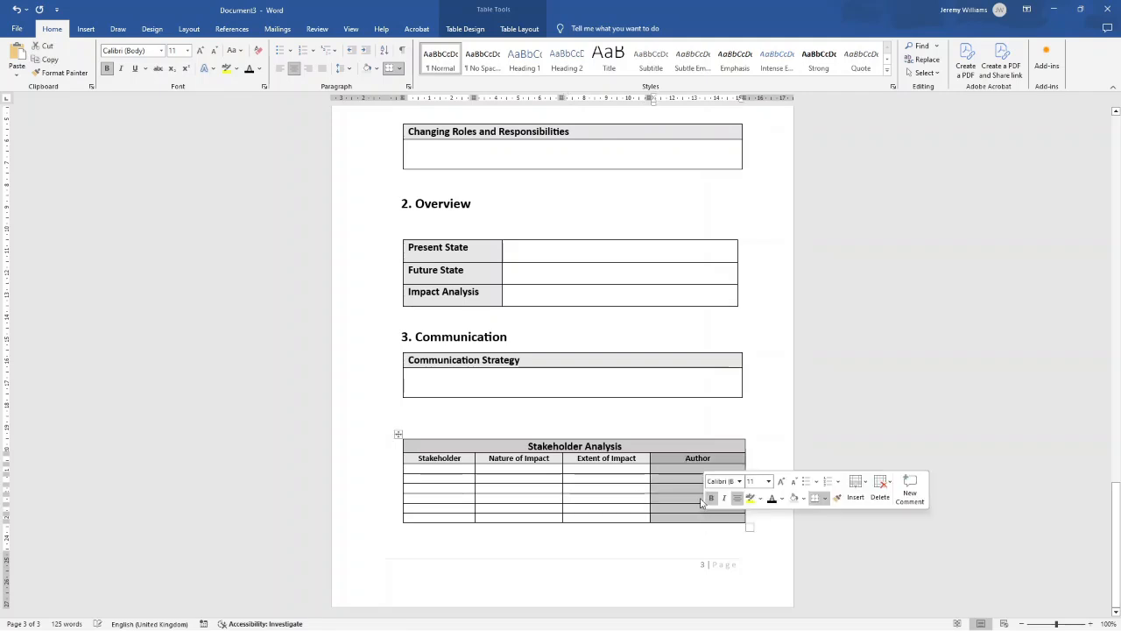
click(880, 489)
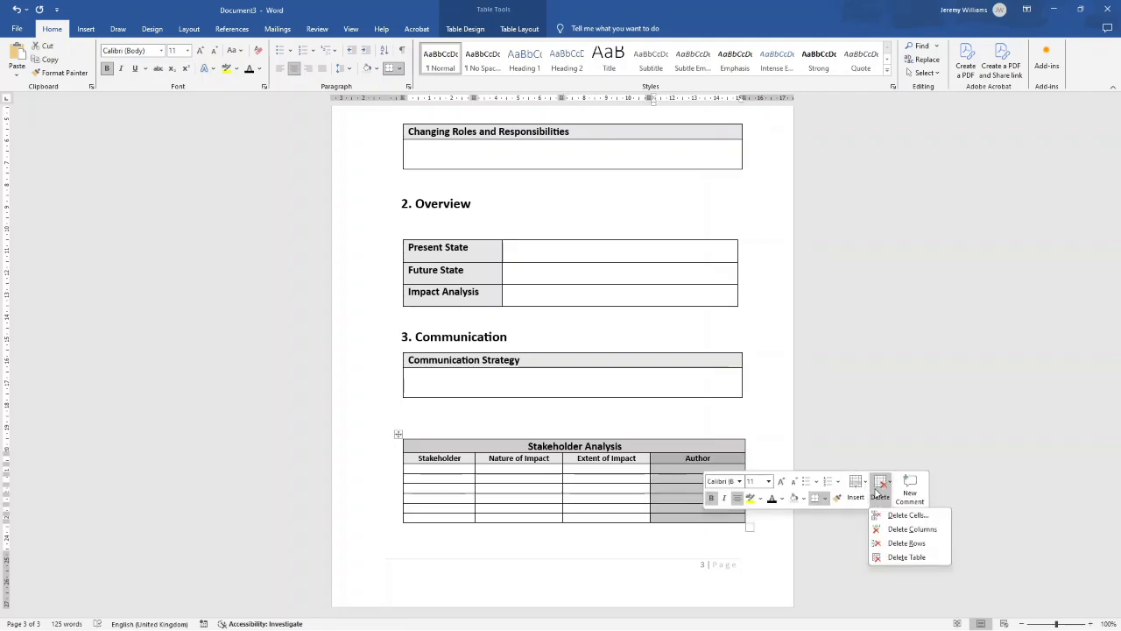
click(911, 528)
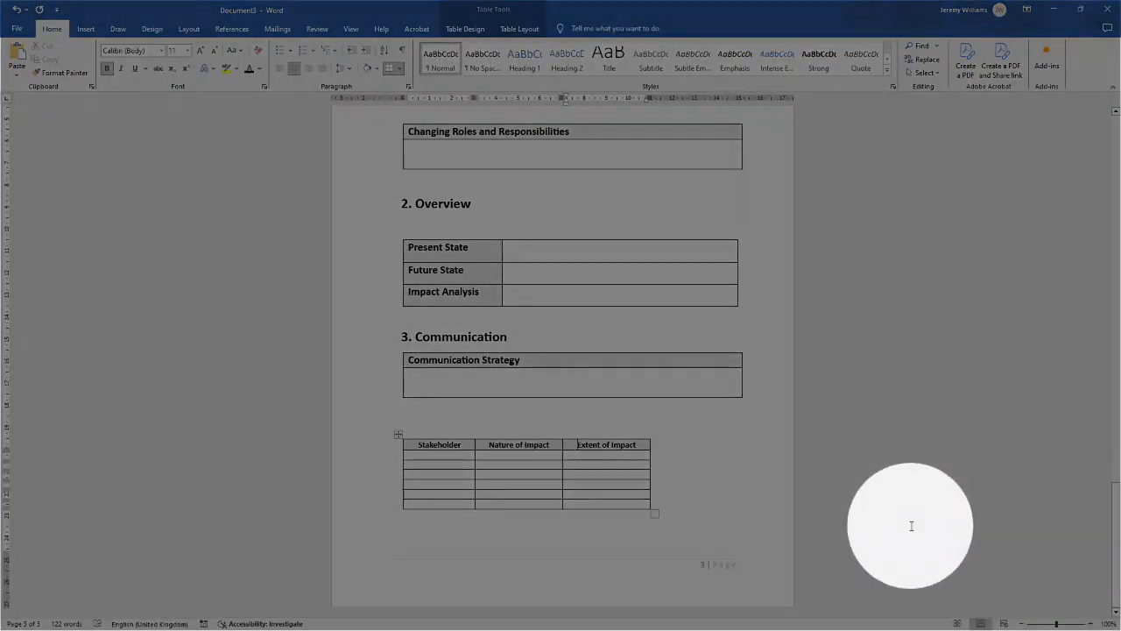
key(ctrl+z)
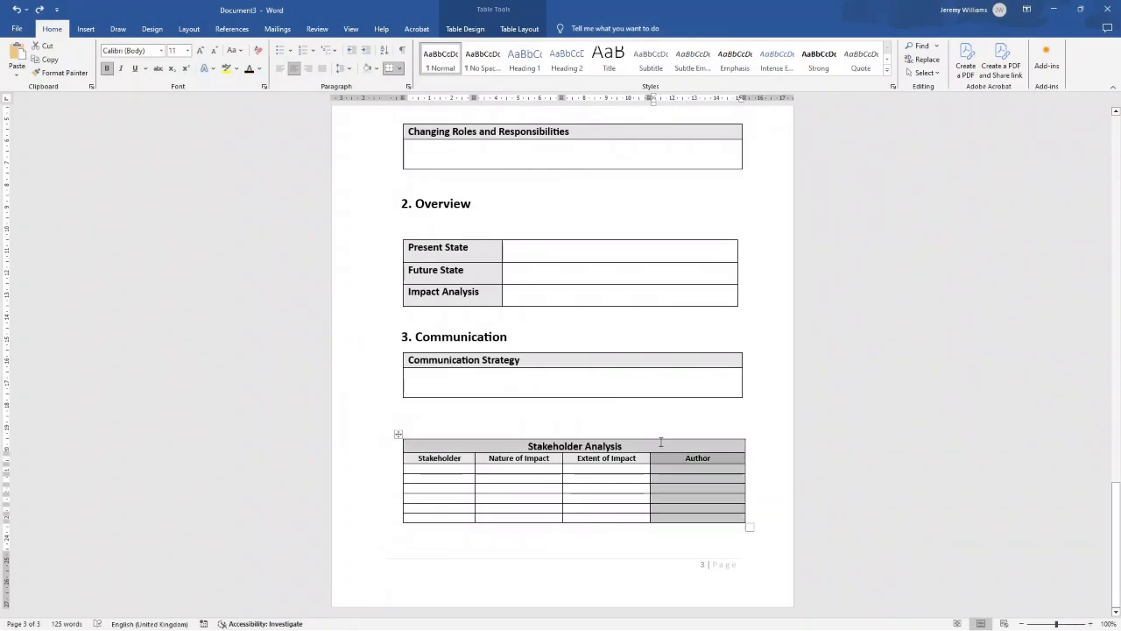
click(661, 441)
drag(697, 449, 528, 447)
right_click(531, 449)
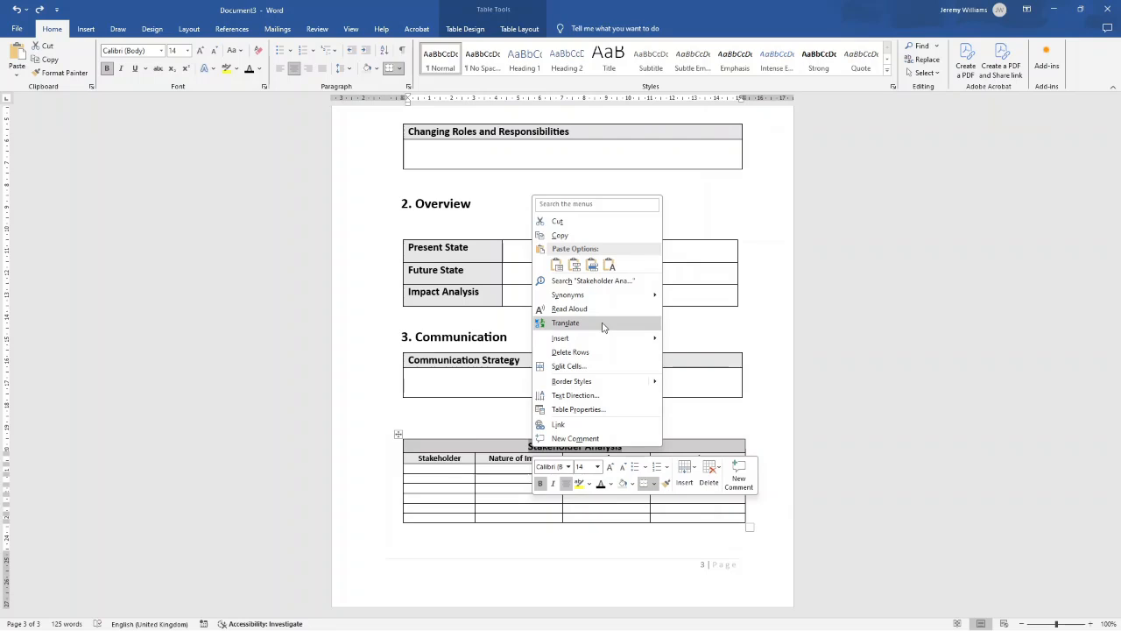
click(701, 502)
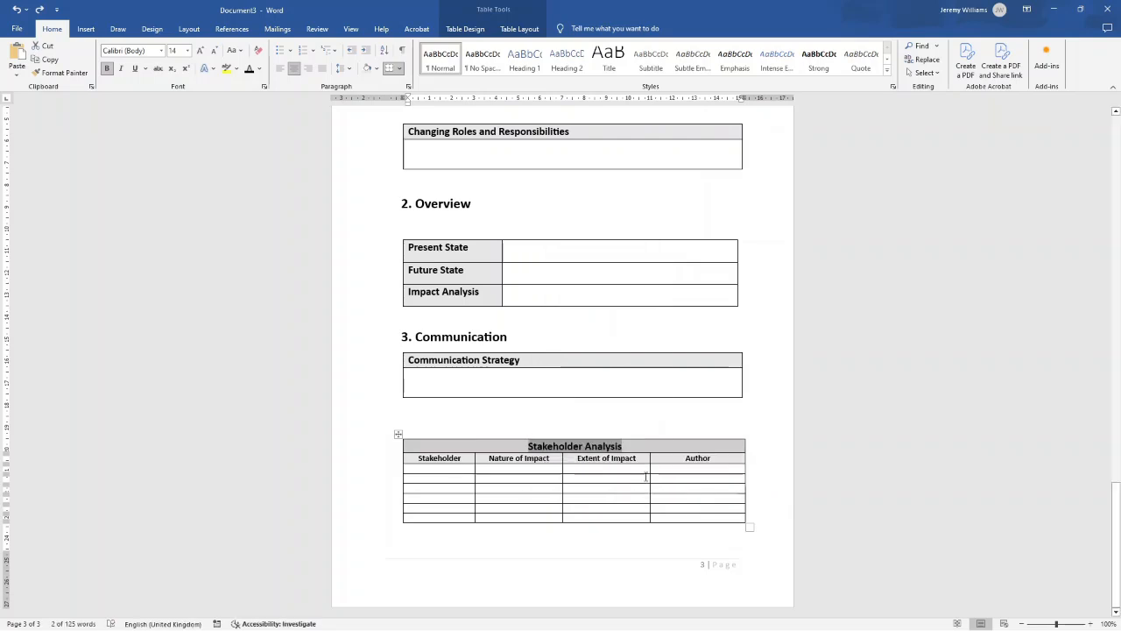
Step: Rename the second column header "Role of Stakeholder" and replace the Author header with a copy of "Extent of Impact"
click(479, 458)
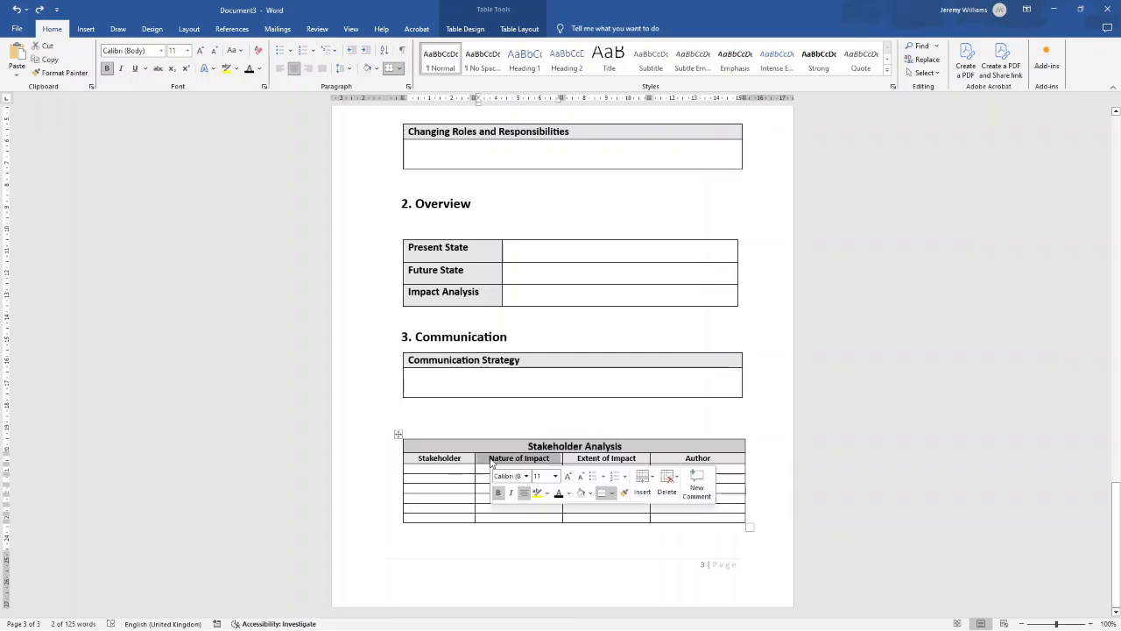
text(Role)
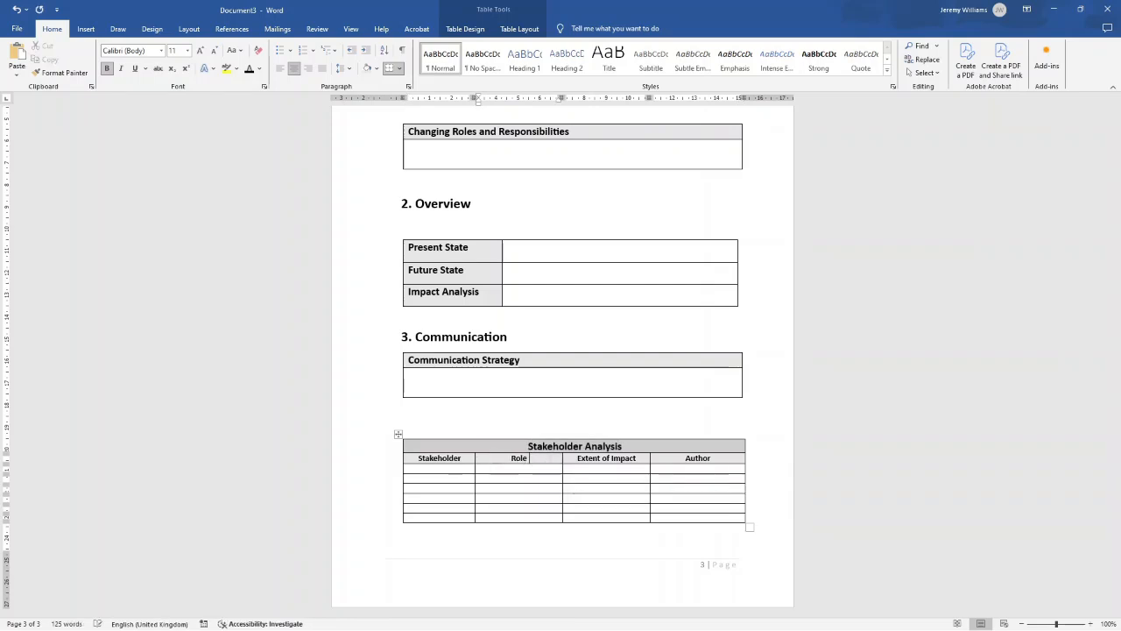
text( of Stakeholder)
click(578, 465)
double_click(692, 458)
key(ctrl+v)
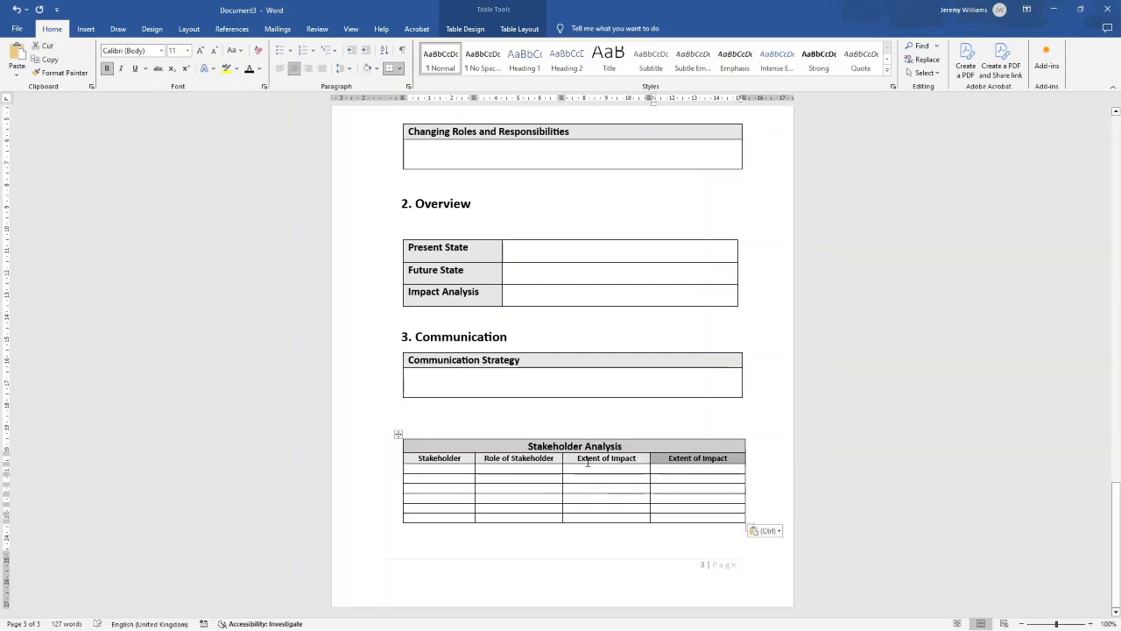
Step: Change the third column header of the Stakeholder Analysis table to "Nature of Impact"
double_click(588, 459)
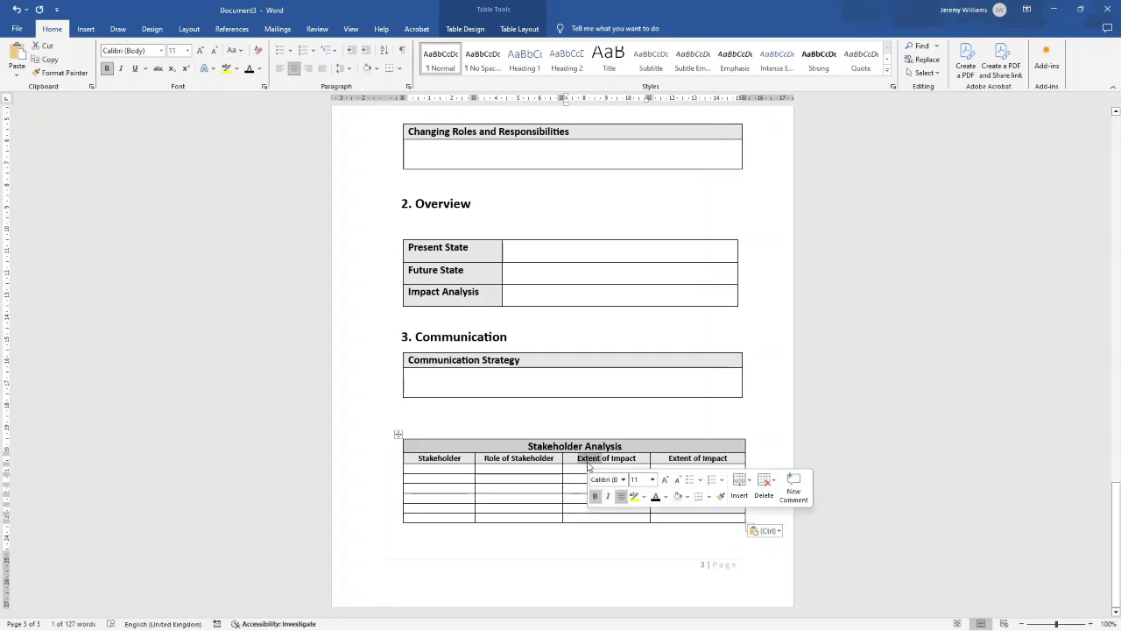
text(Nsa)
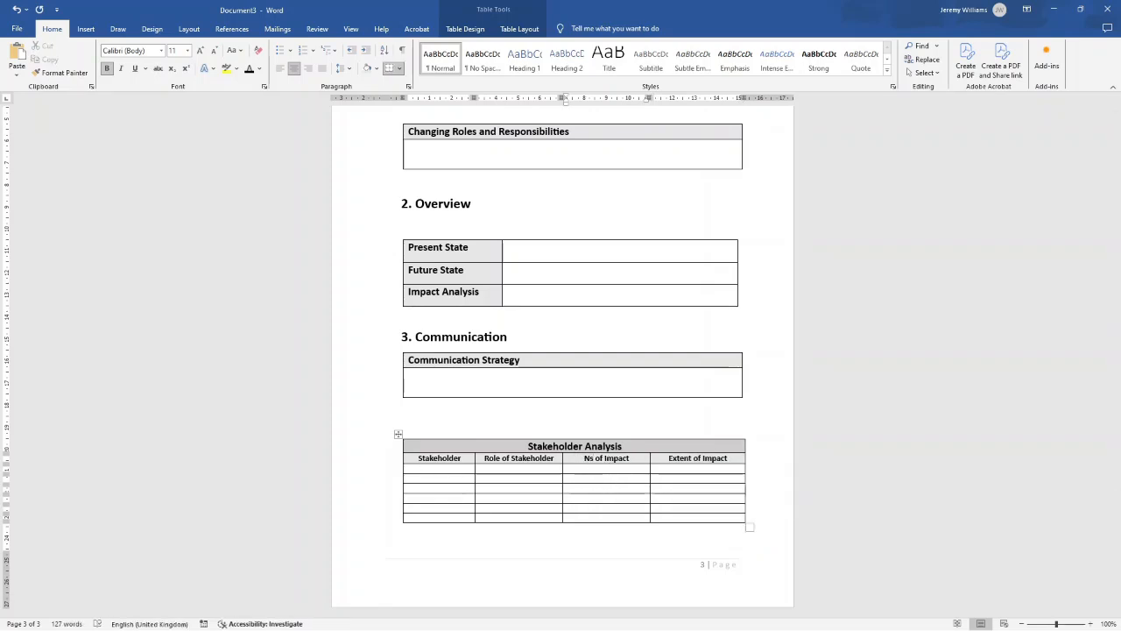
key(BackSpace)
key(BackSpace)
text(ature)
click(599, 428)
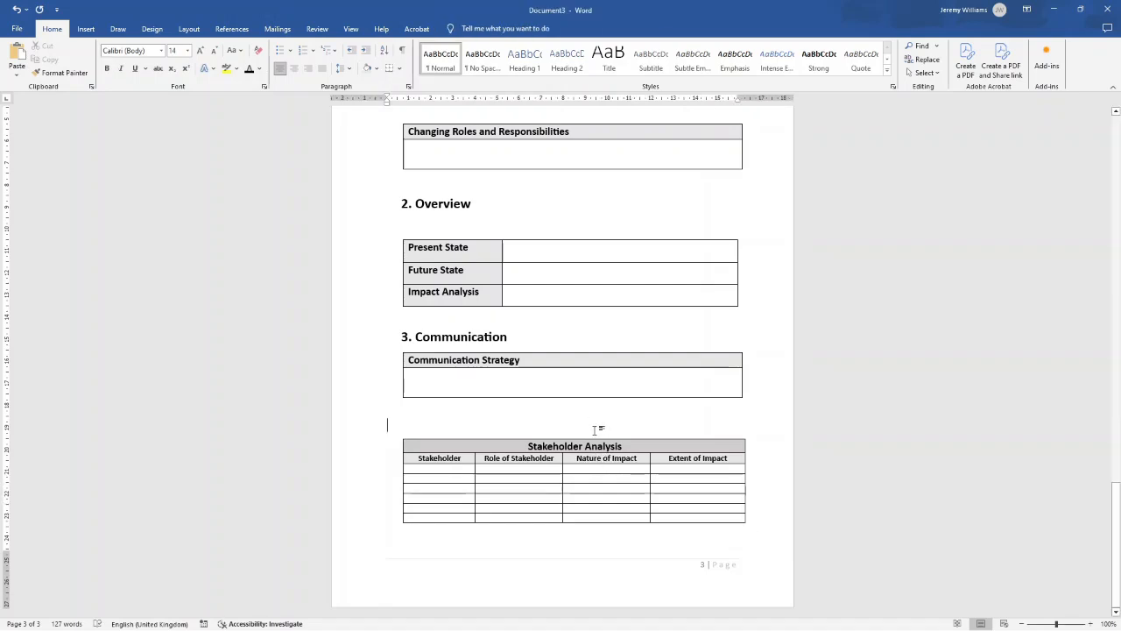
Step: Change the first two column headers of the Stakeholder Analysis table to "Stakeholder Name" and "Stakeholder Interest"
drag(485, 459, 509, 459)
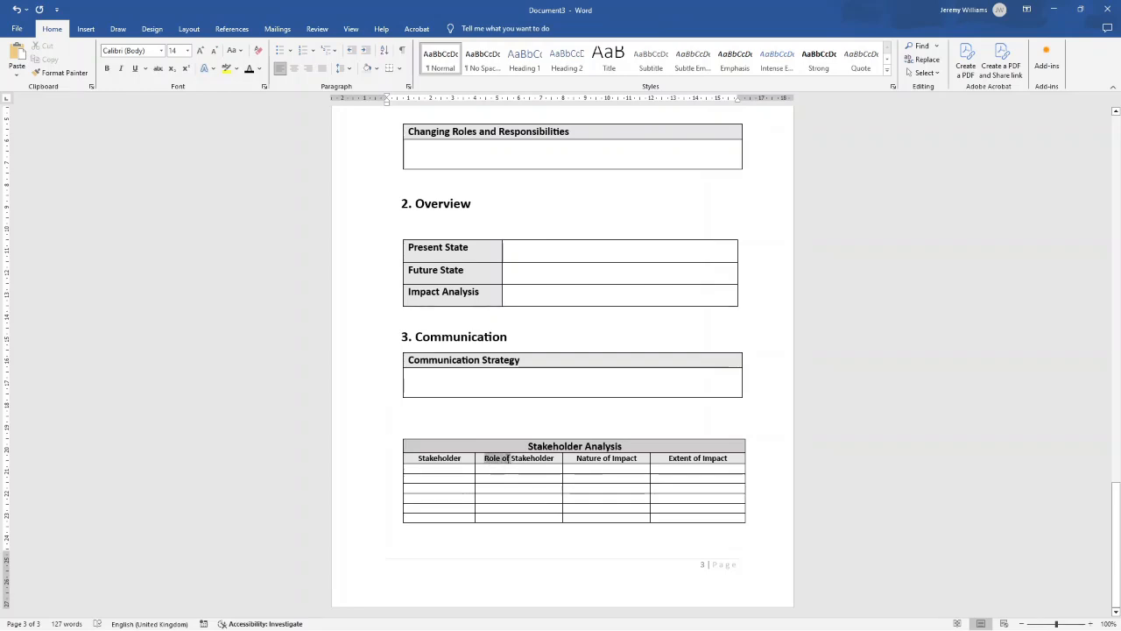
click(462, 458)
text(Name)
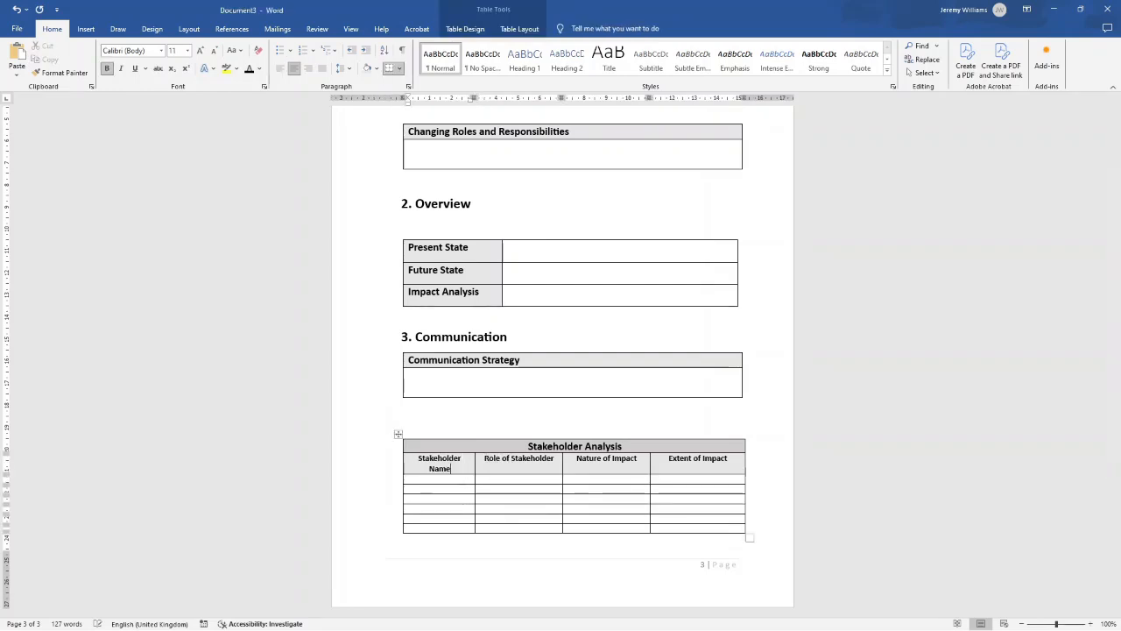
click(495, 457)
drag(484, 458, 510, 458)
key(BackSpace)
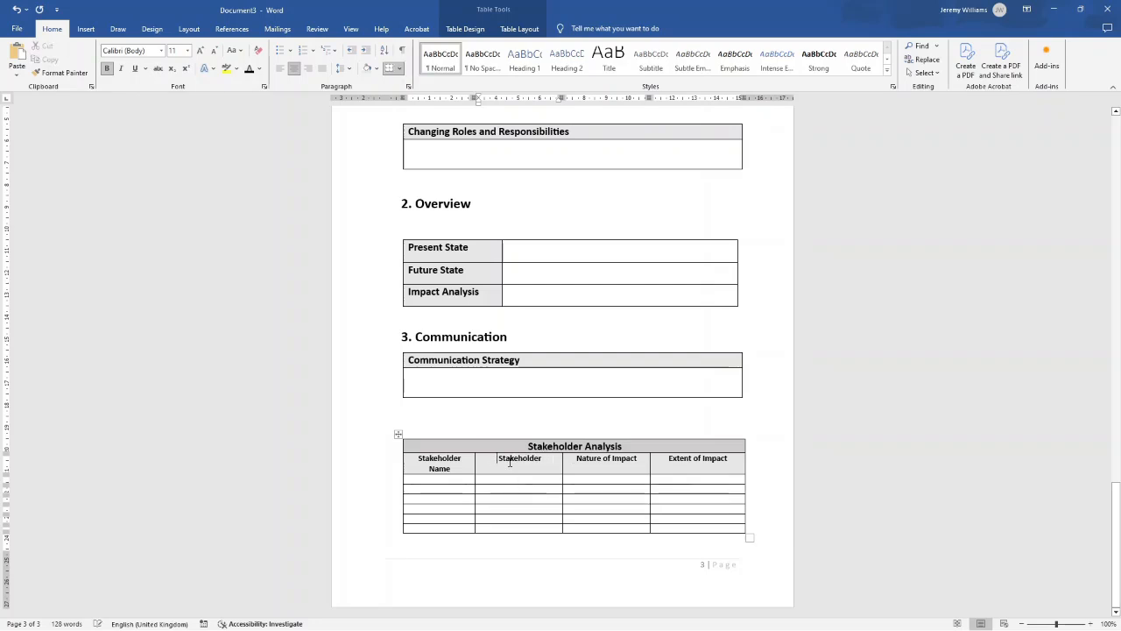
text(Intrest)
click(532, 419)
Step: Add blank lines below the Stakeholder Analysis table and paste a copy of the Communication Strategy table there on page 4
click(604, 540)
key(Return)
key(Return)
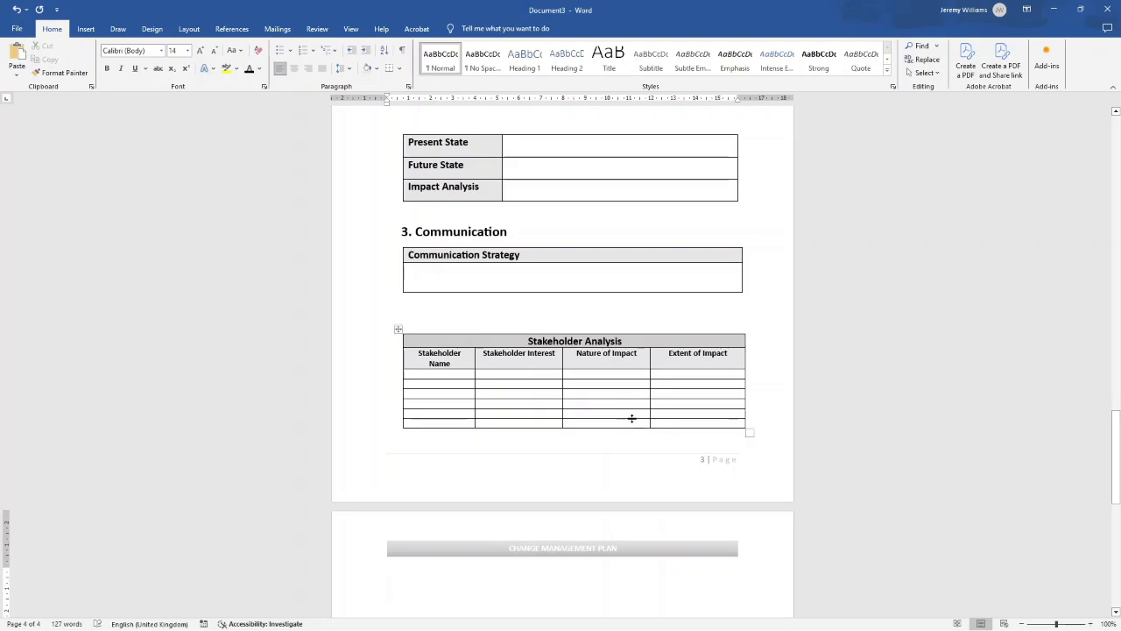
scroll(532, 358, up, 1)
scroll(532, 358, up, 1)
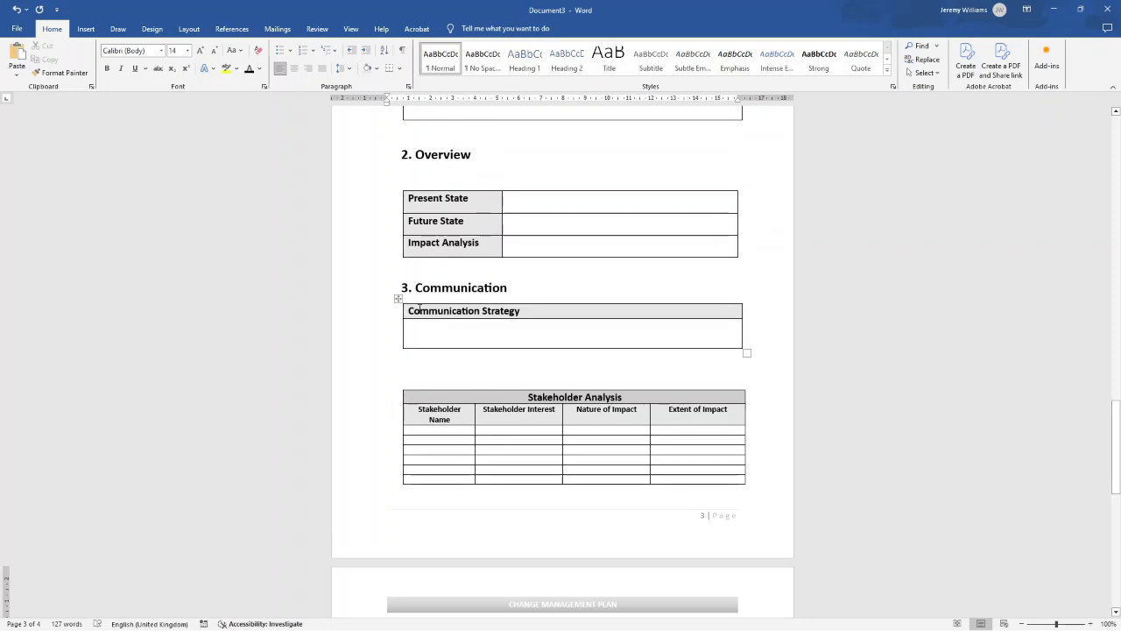
click(397, 300)
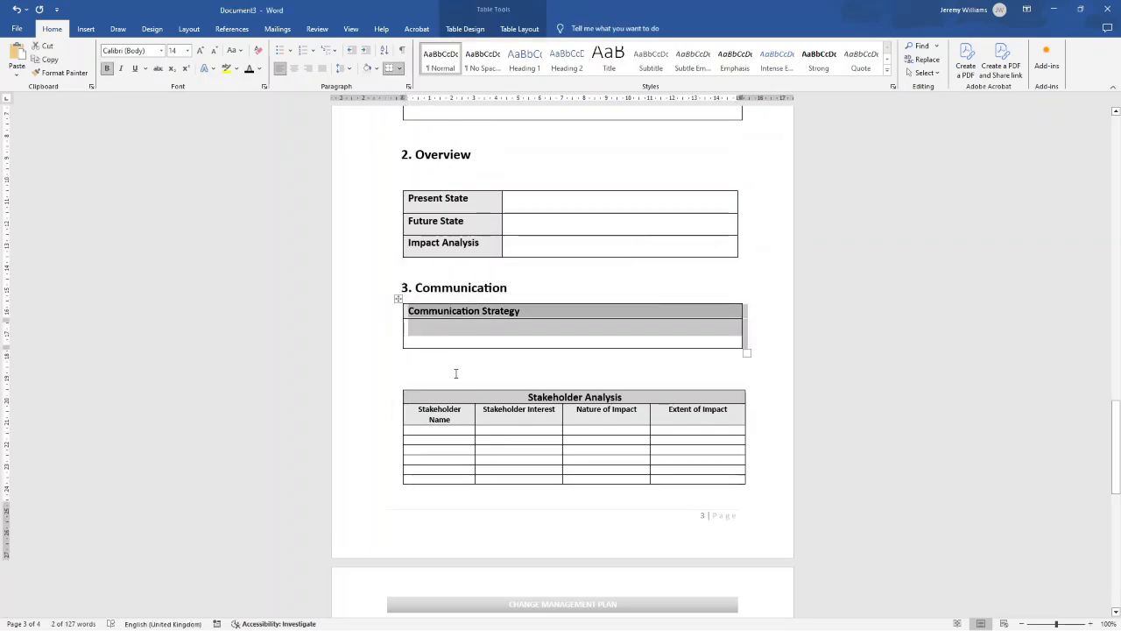
scroll(454, 372, down, 9)
click(420, 405)
scroll(421, 283, up, 4)
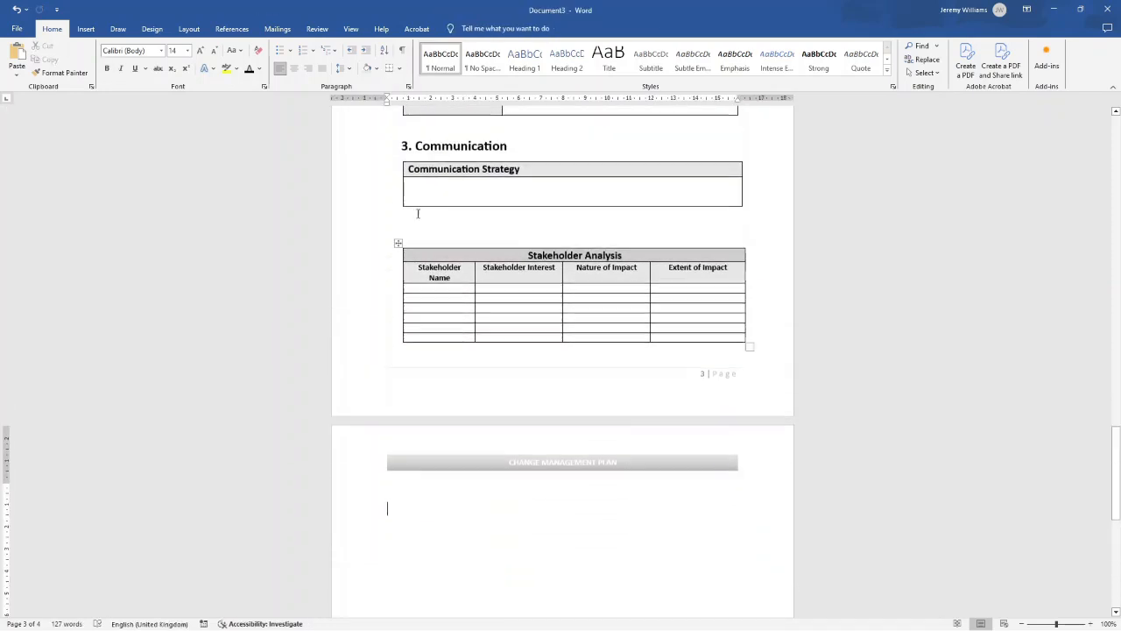
key(ctrl+v)
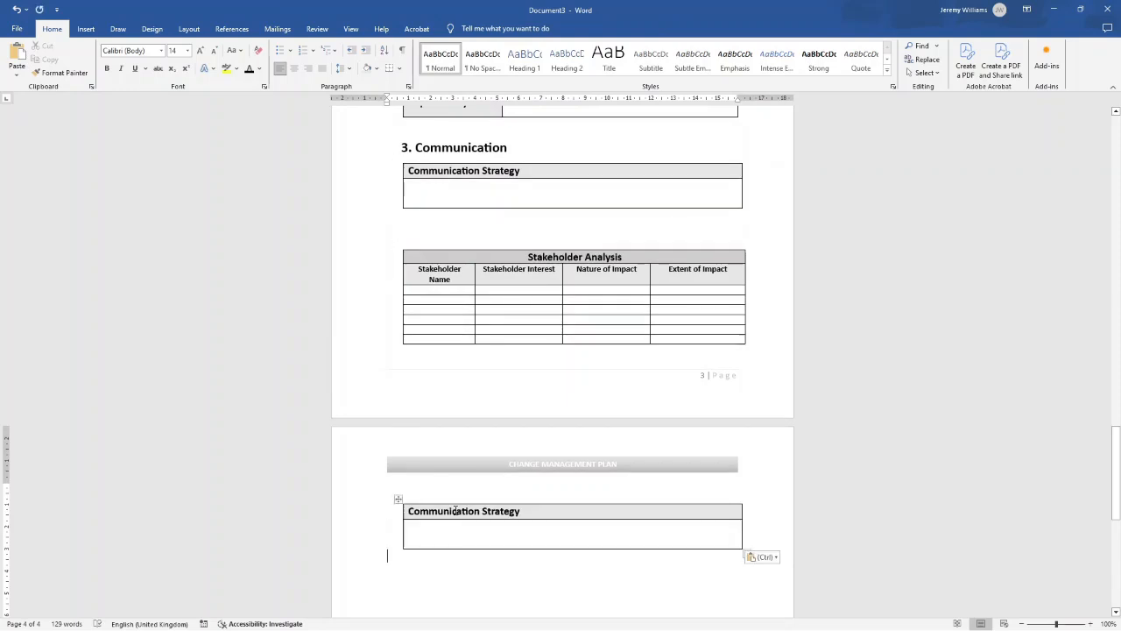
Step: Change the header of the pasted table on page 4 to "Communication Activities", correcting the misspelled word with the spelling suggestion
double_click(508, 511)
text(Actitivies)
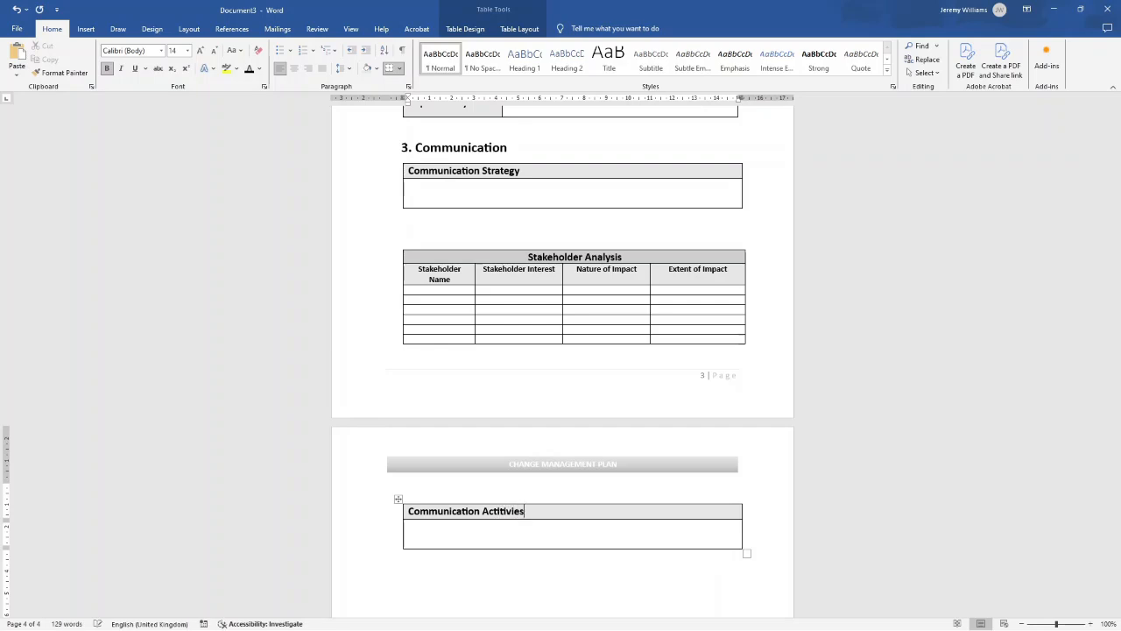
right_click(513, 516)
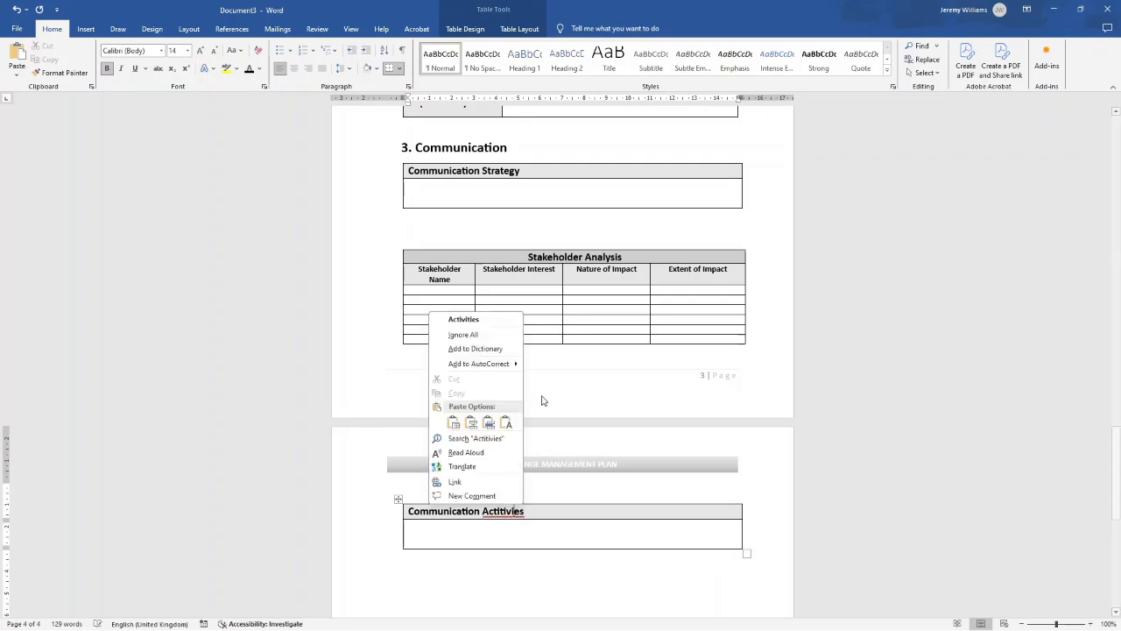
click(504, 319)
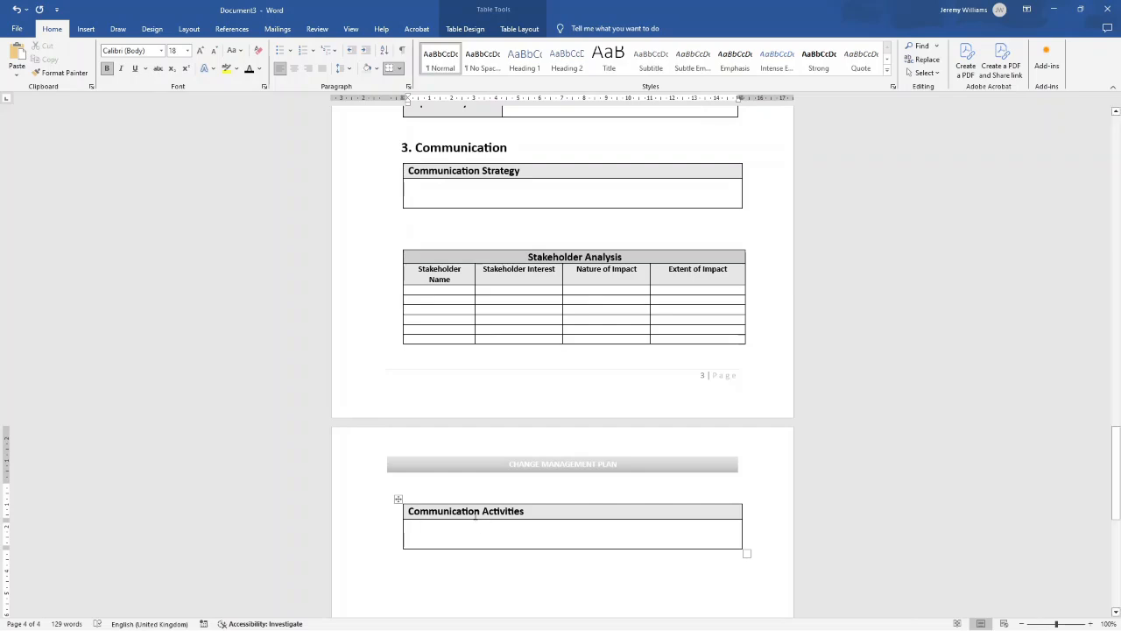
scroll(429, 301, up, 3)
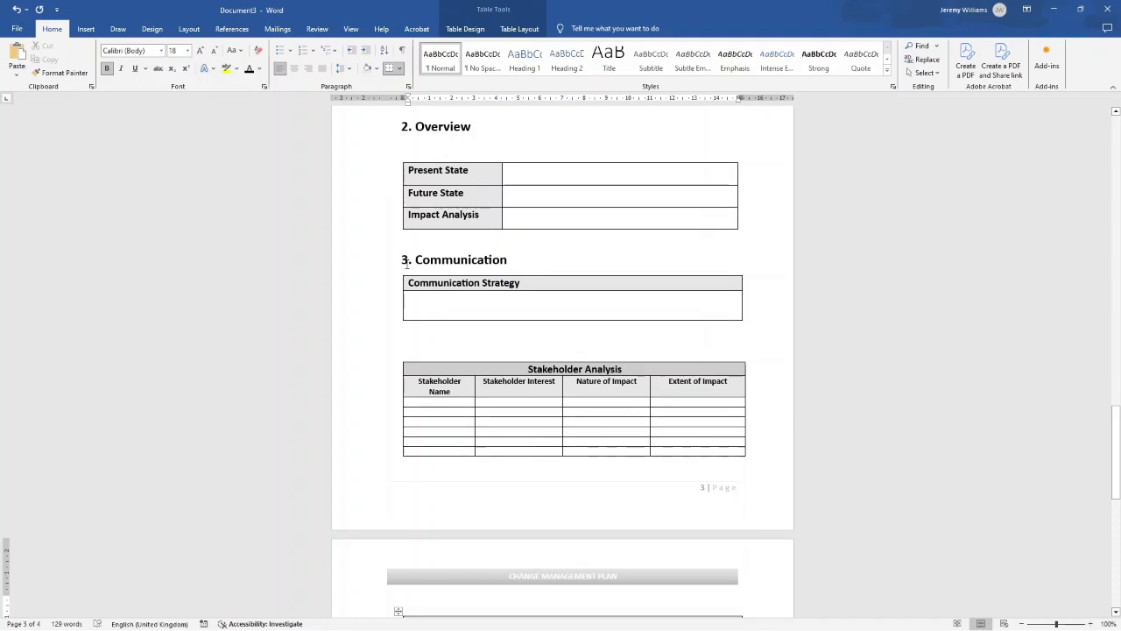
scroll(409, 254, up, 6)
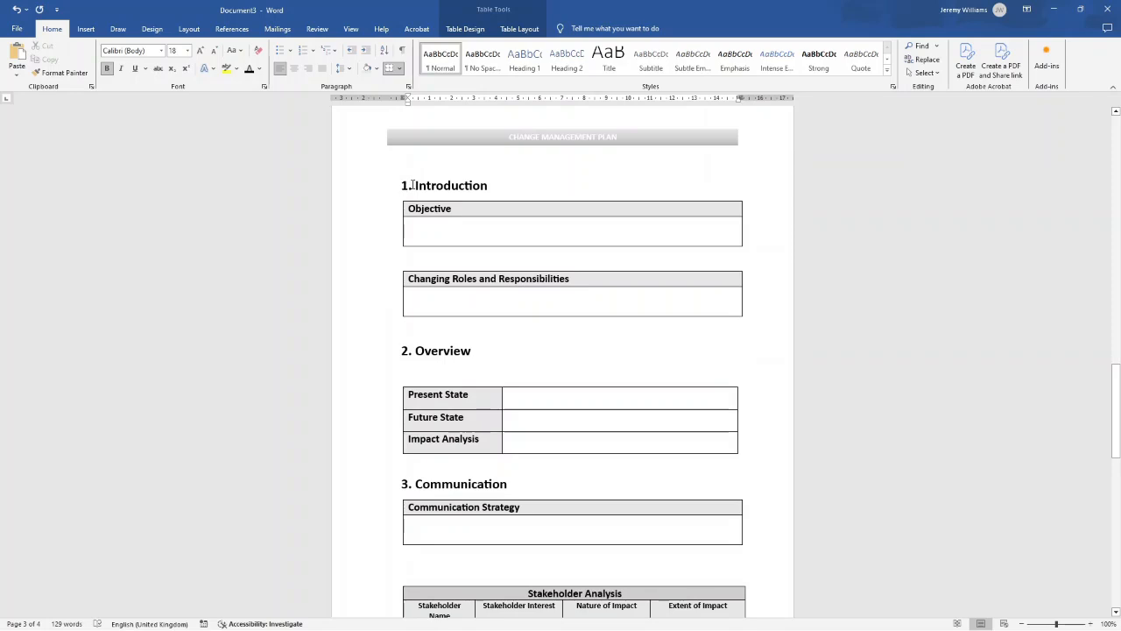
click(406, 185)
key(ctrl+e)
key(ctrl+z)
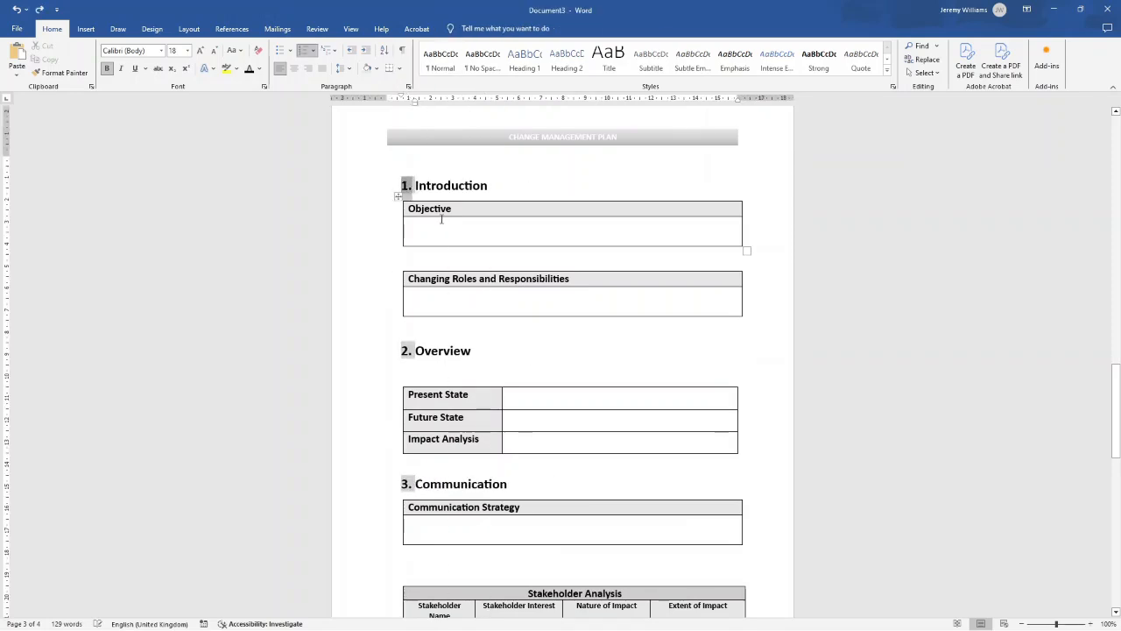
Step: Copy the Introduction heading with its two tables and paste it below the Communication Activities table on page 4
drag(415, 185, 482, 289)
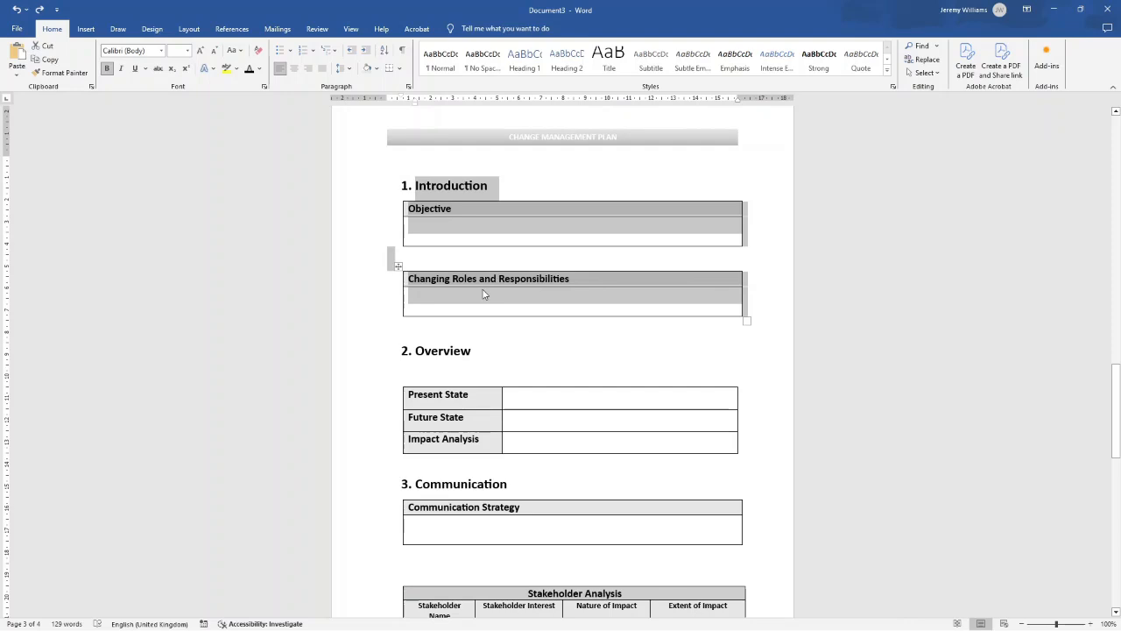
scroll(485, 328, down, 12)
click(433, 460)
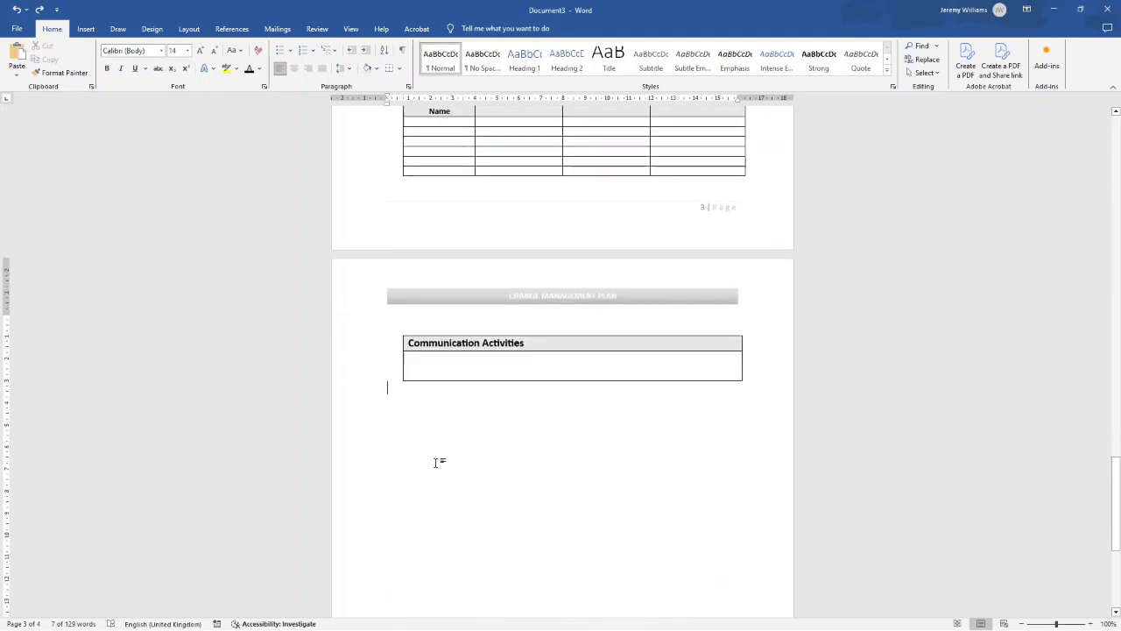
text(1. Introduction Objective  Changing Roles and Responsibilities)
Step: Change the pasted Introduction heading to "Implementation Plan & Objectives" and its number to 4
double_click(430, 416)
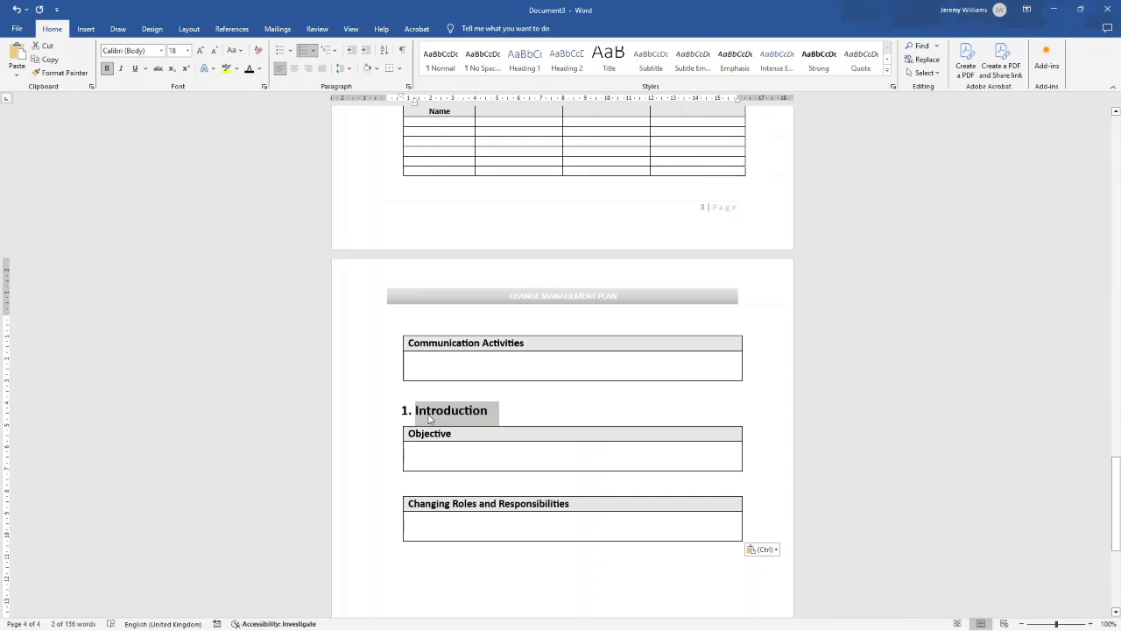
text(Implementation Plan & Objectives)
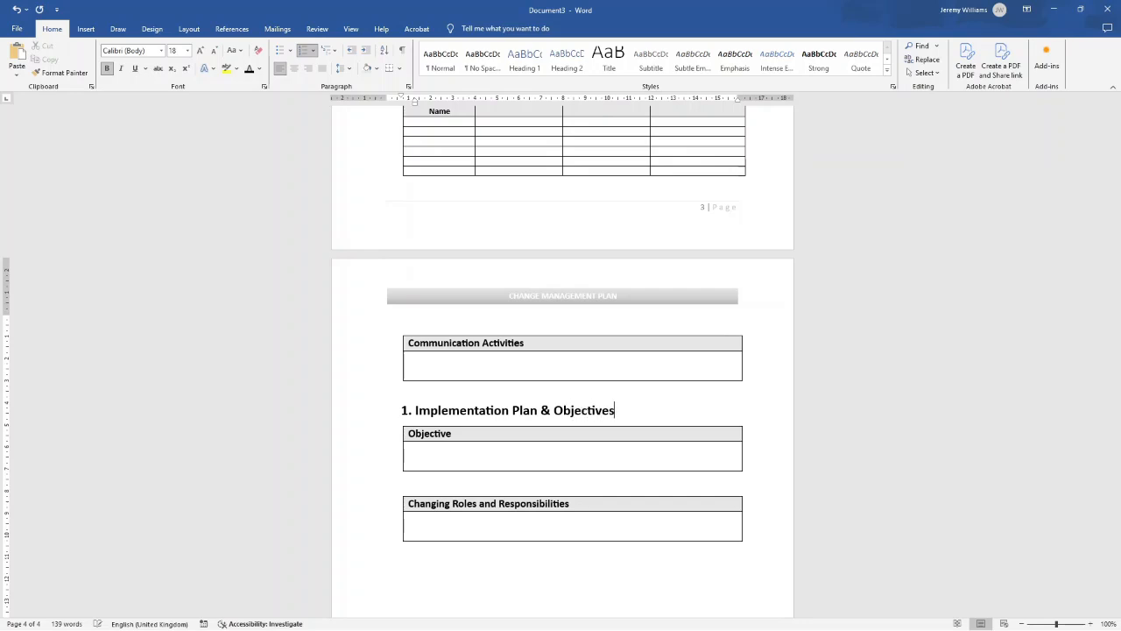
click(406, 410)
text(4)
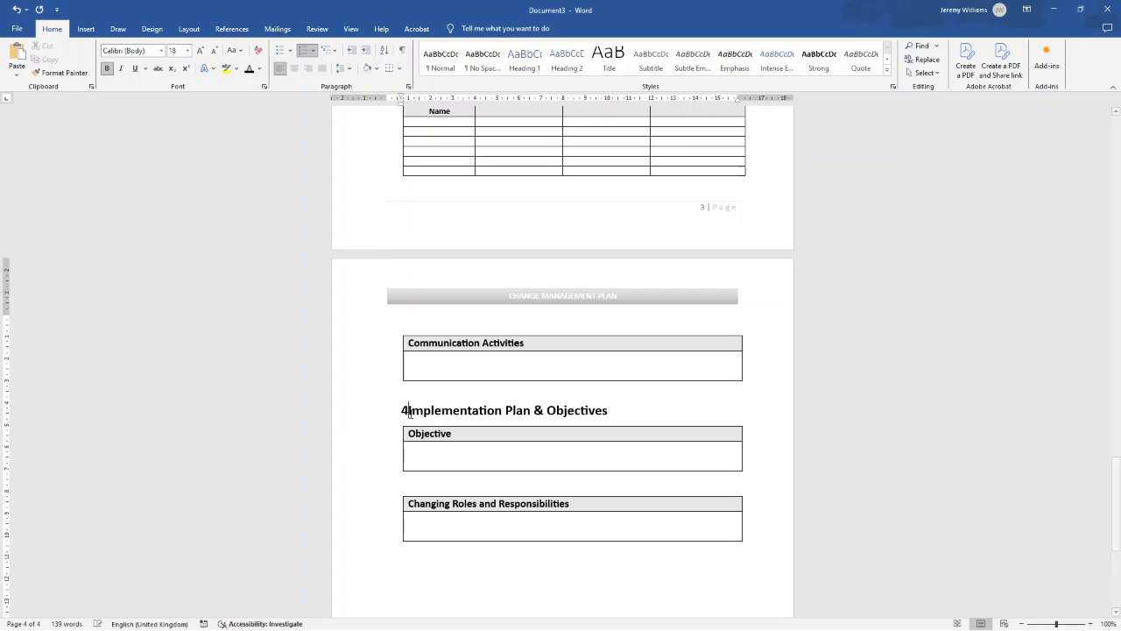
key(Return)
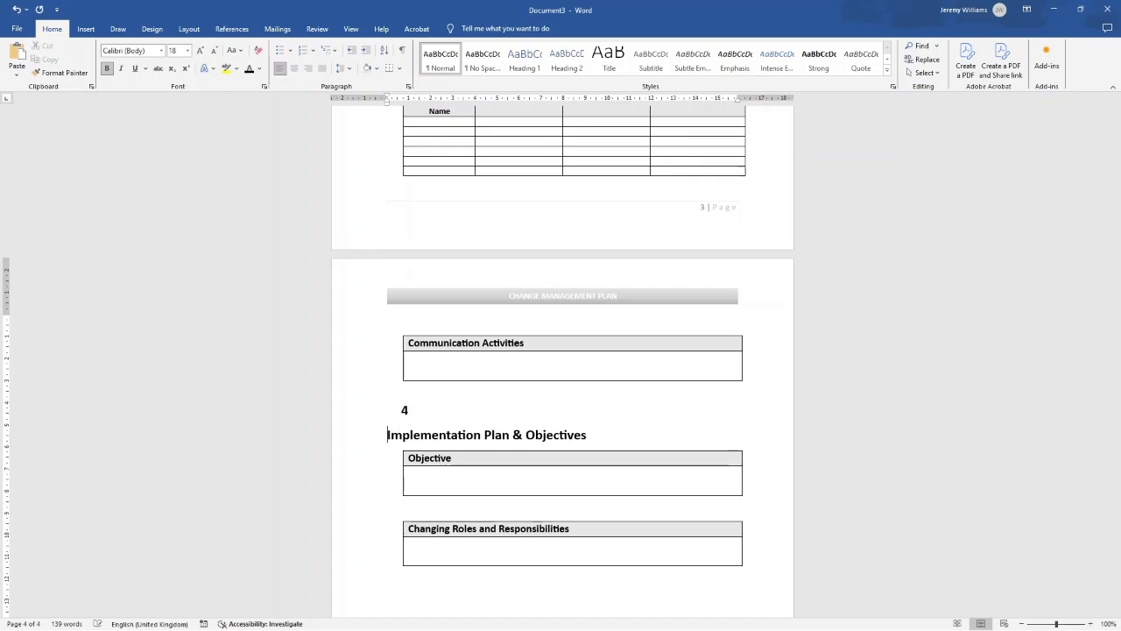
key(BackSpace)
text(.)
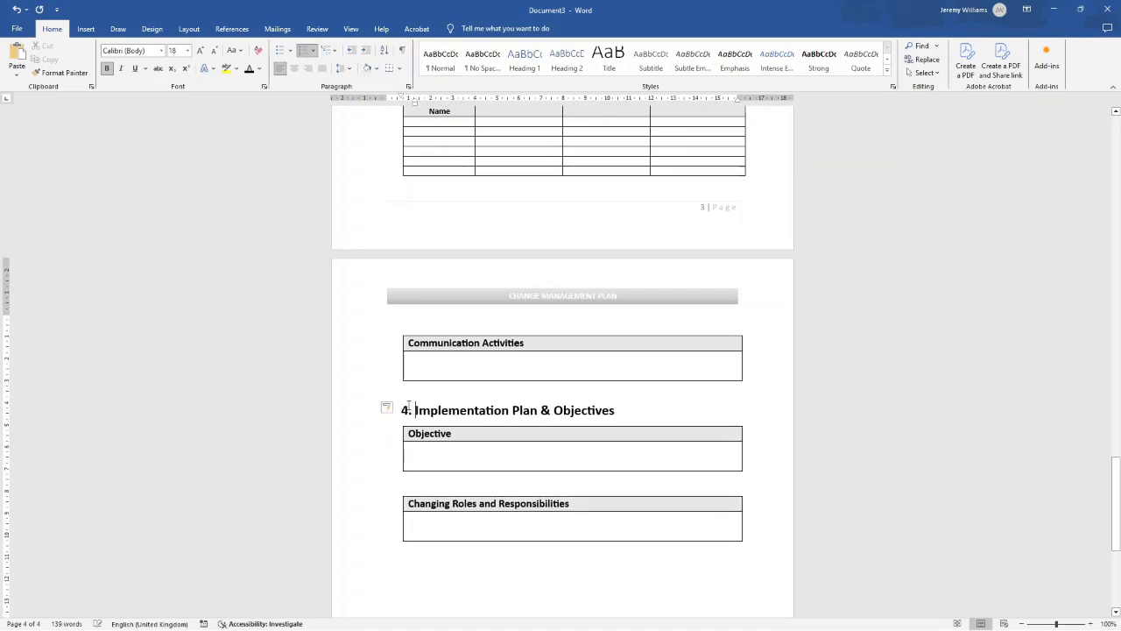
Step: Change the header of the first table under section 4 to "Implementation Methods"
double_click(431, 432)
key(BackSpace)
text(Imple)
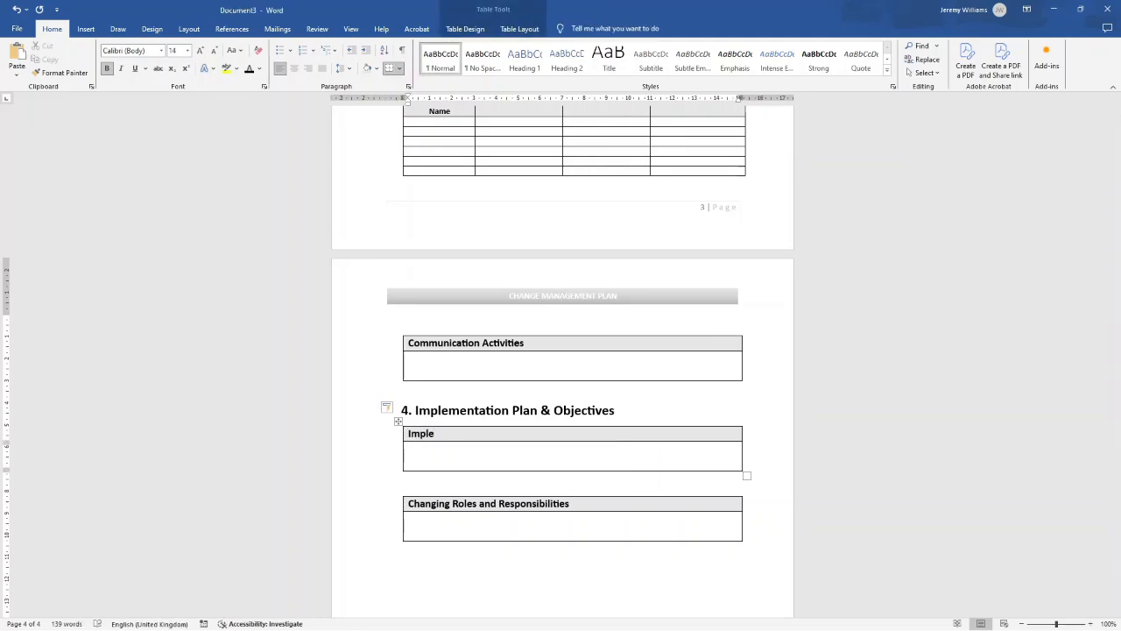
text(mentation Methods)
Step: Replace the header of the second table under section 4 with "Implementation Activities", reusing the first table's header text
triple_click(431, 438)
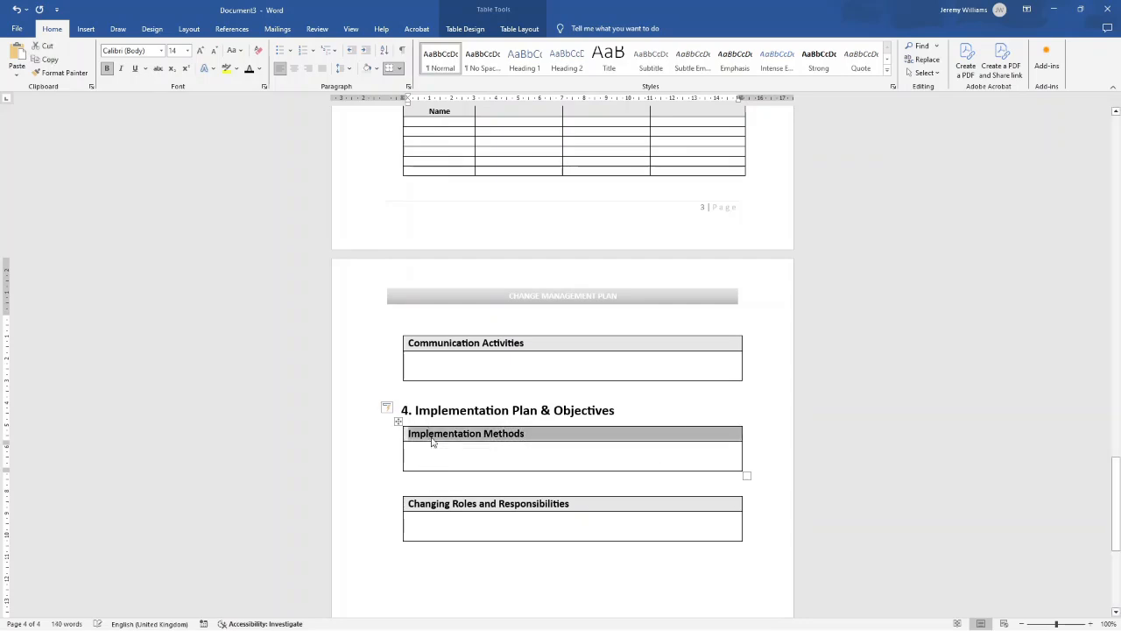
triple_click(452, 506)
text(Implementation Methods)
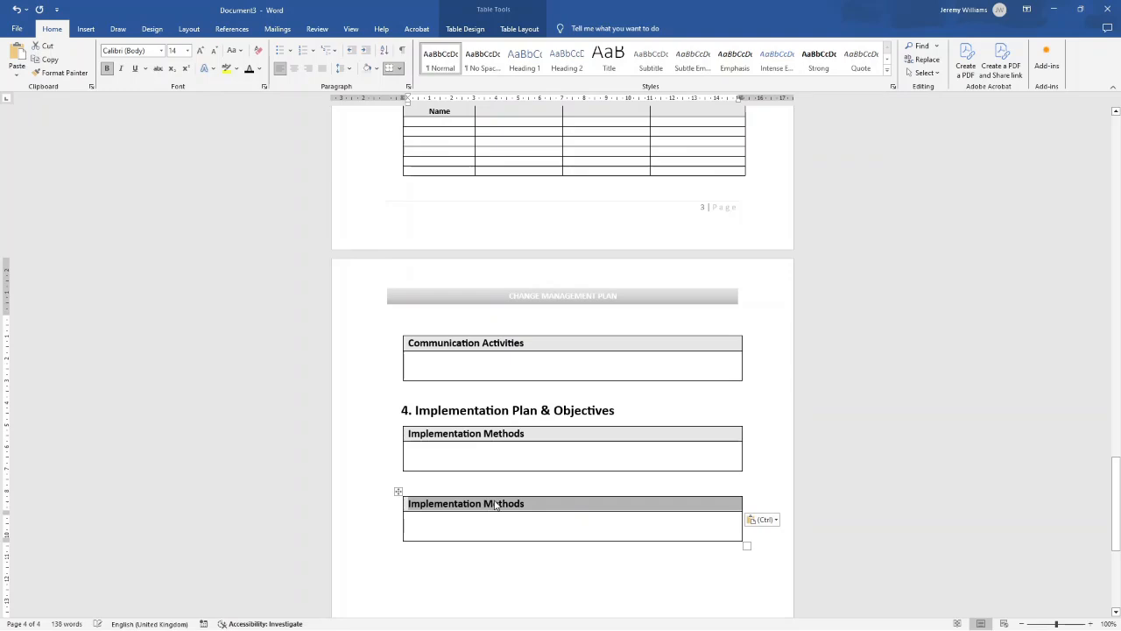
double_click(495, 504)
text(Activities)
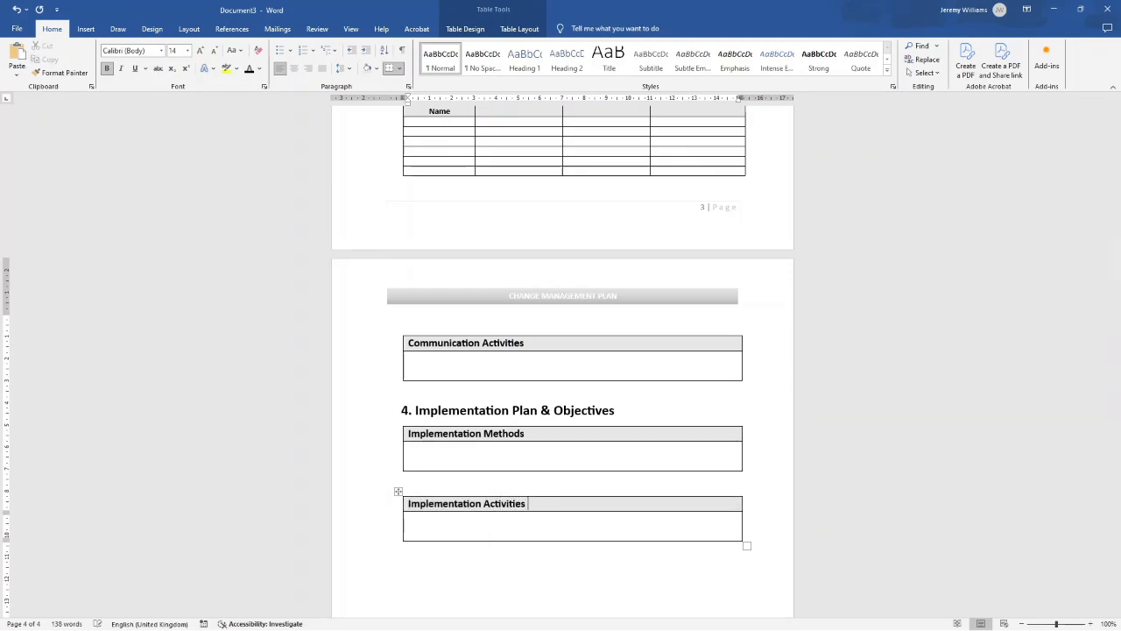
click(473, 449)
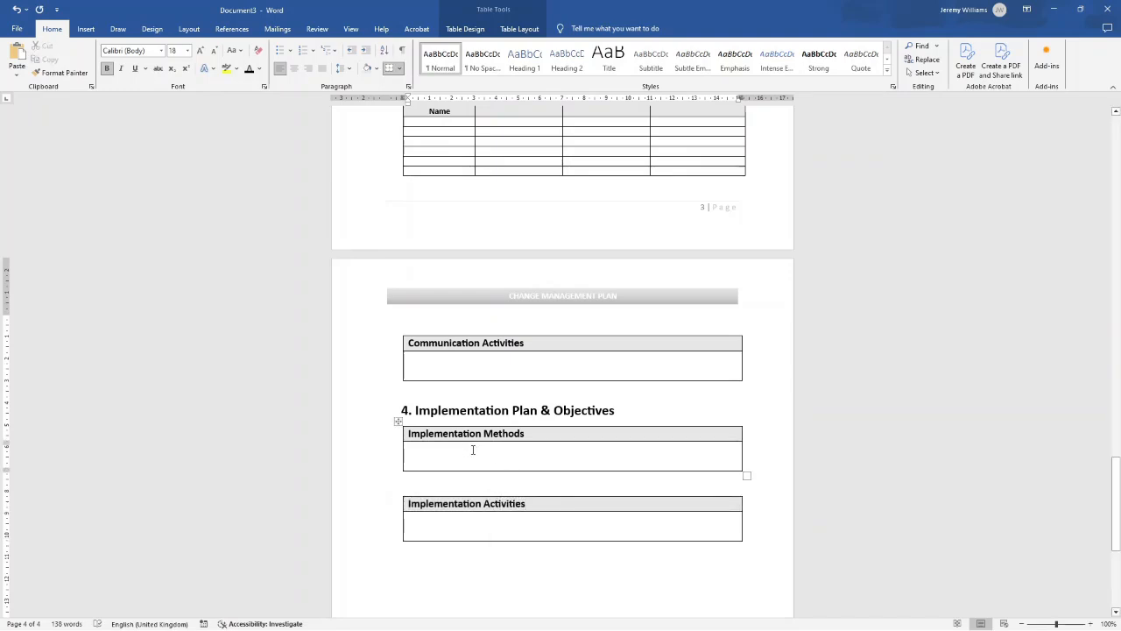
right_click(473, 449)
key(Escape)
click(460, 516)
Step: Copy the whole Stakeholder Analysis table and paste it below the Implementation Activities table
scroll(473, 535, down, 2)
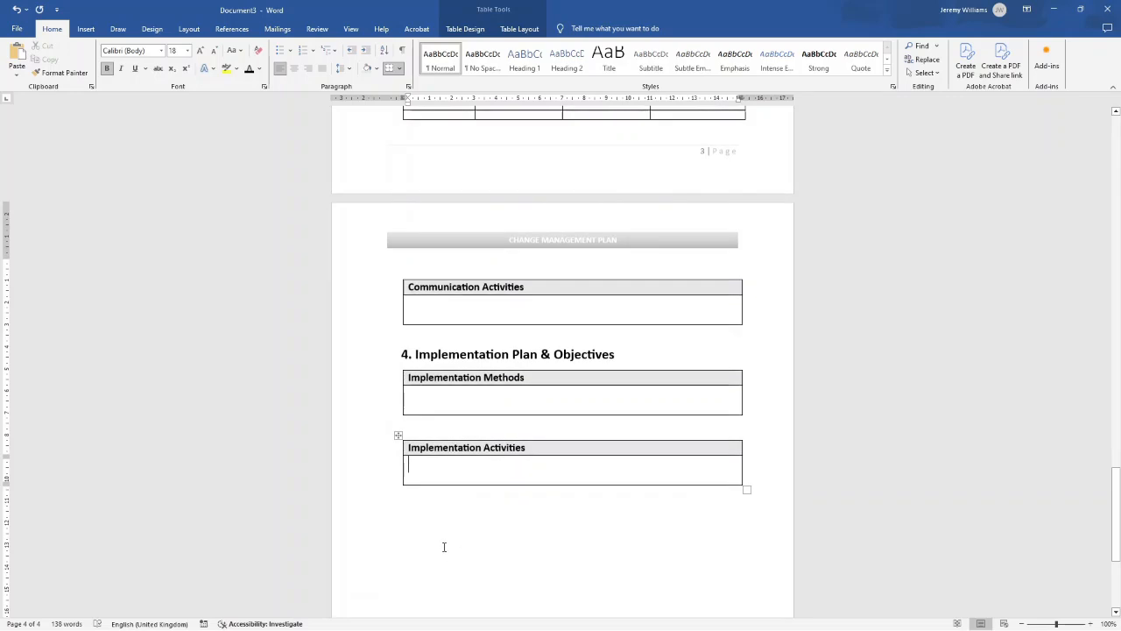
click(444, 547)
scroll(447, 504, up, 8)
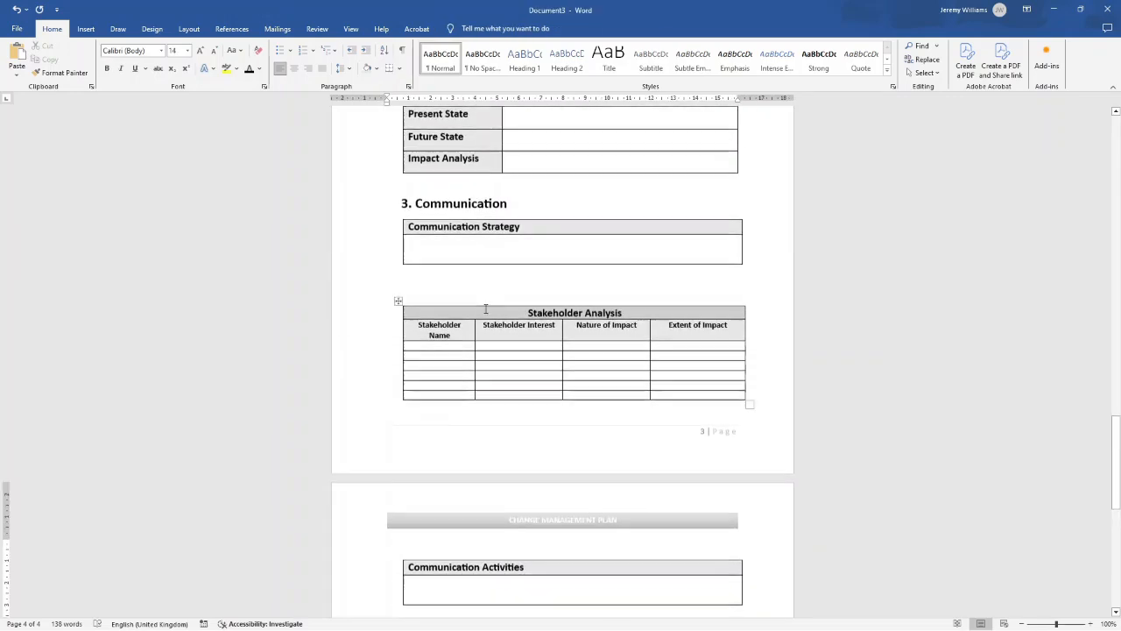
click(398, 301)
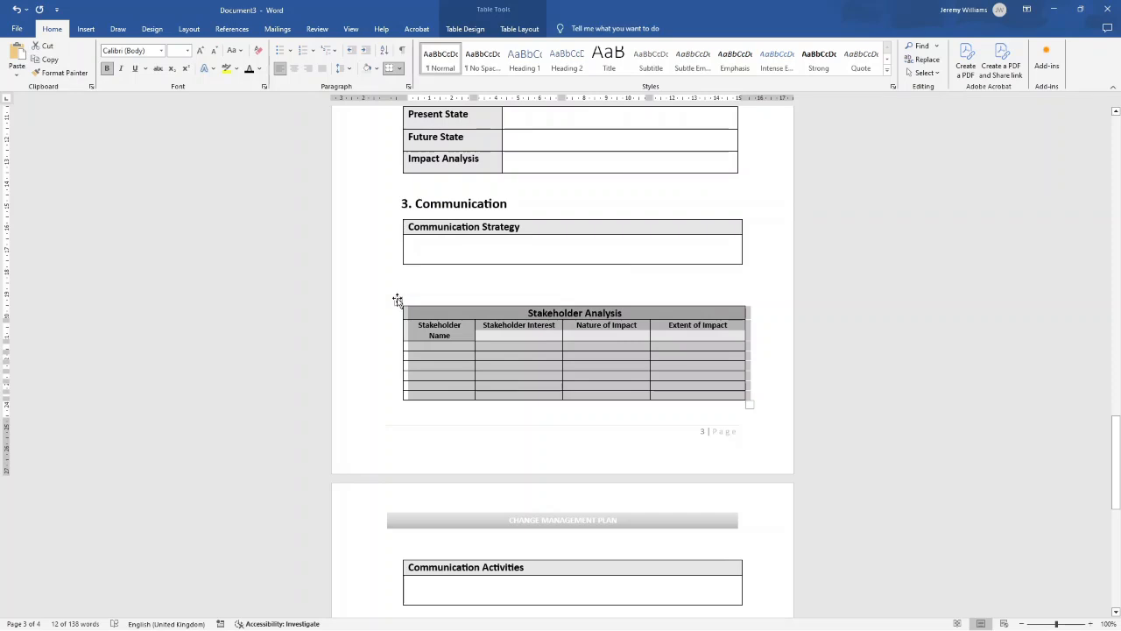
scroll(418, 380, down, 7)
click(437, 533)
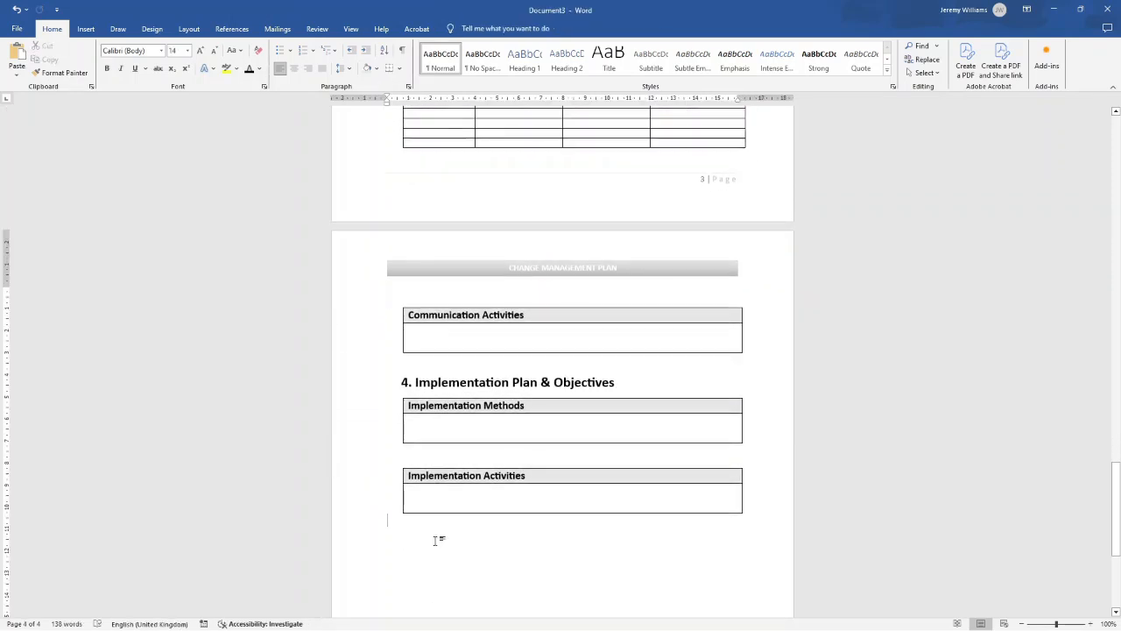
key(ctrl+v)
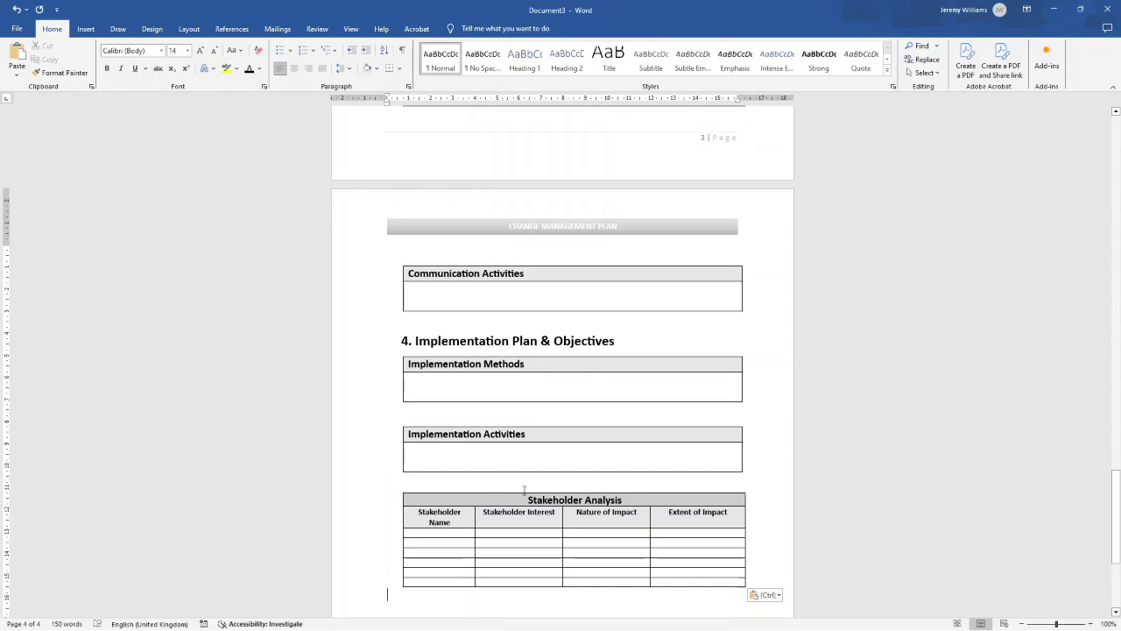
Step: Change the title of the pasted Stakeholder Analysis table in section 4 to "Process Schedule"
double_click(552, 500)
triple_click(552, 501)
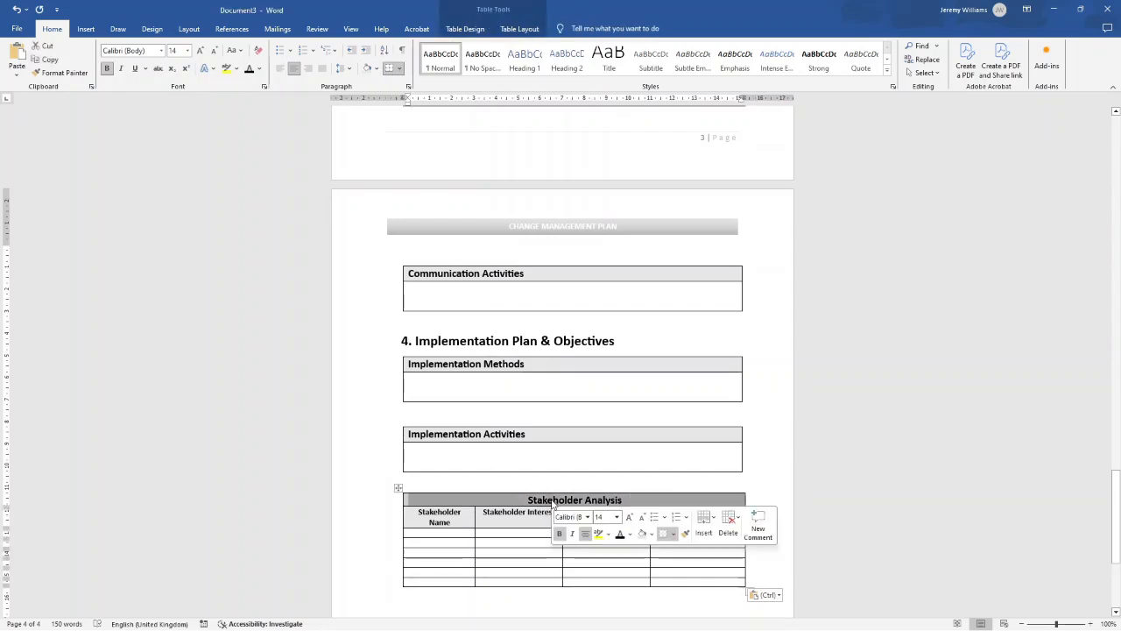
text(Process Schedule)
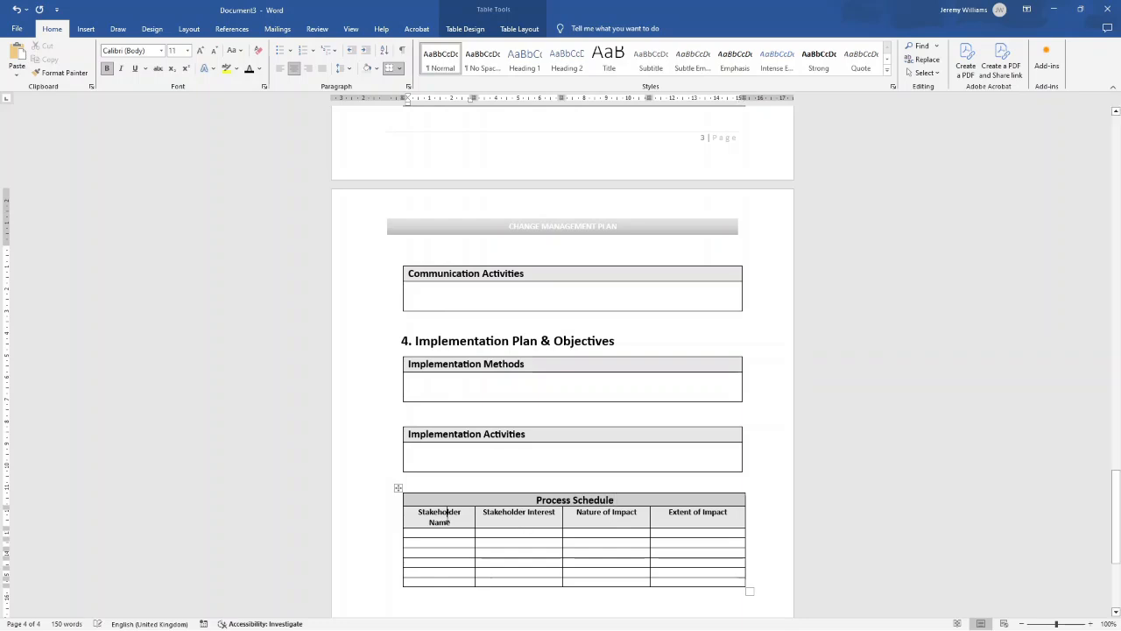
Step: Change the first two column headers of the Process Schedule table to "Activity Name" and "Activity Description"
double_click(446, 513)
text(Activity)
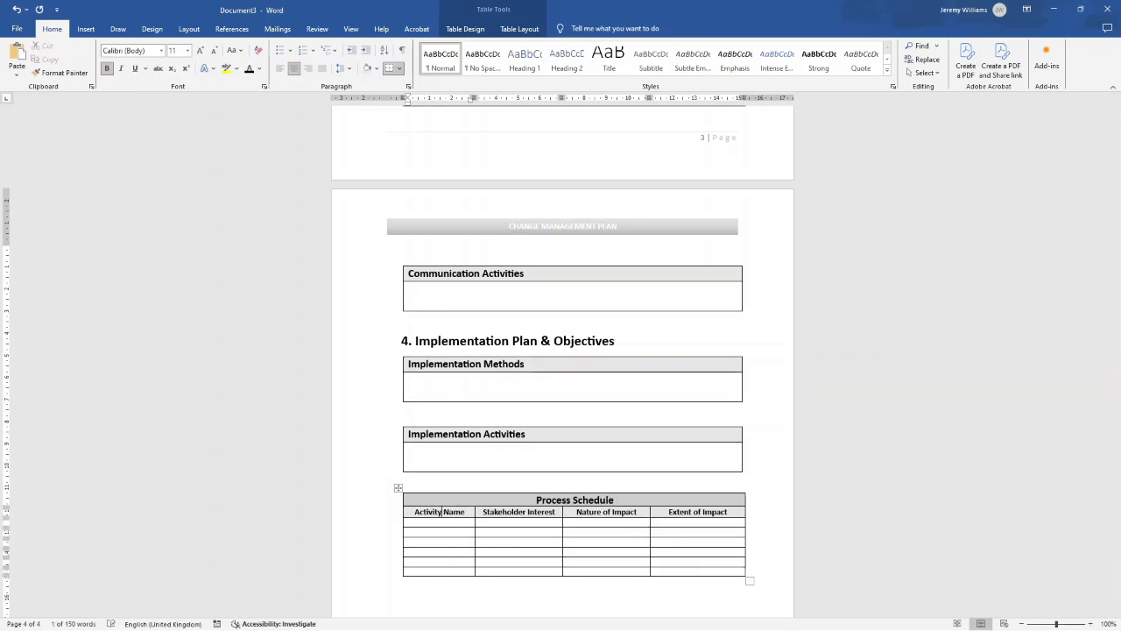
double_click(503, 512)
text(Activity)
double_click(529, 512)
key(BackSpace)
text(Description)
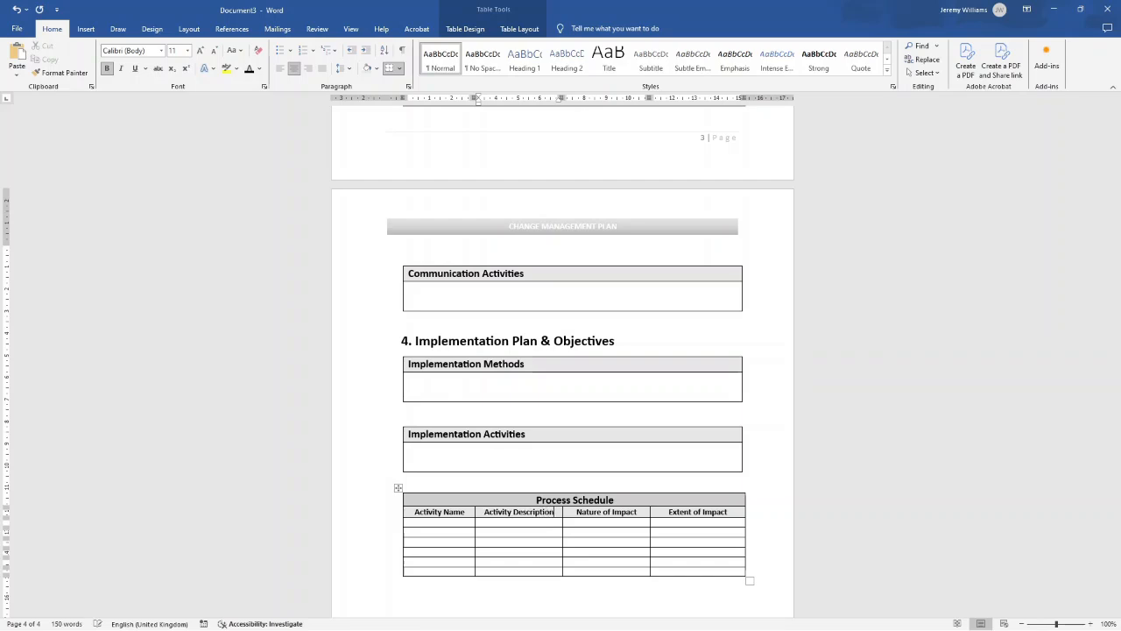
Step: Change the third and fourth column headers of the Process Schedule table to "Party Responsible" and "Predicted Start"
double_click(595, 513)
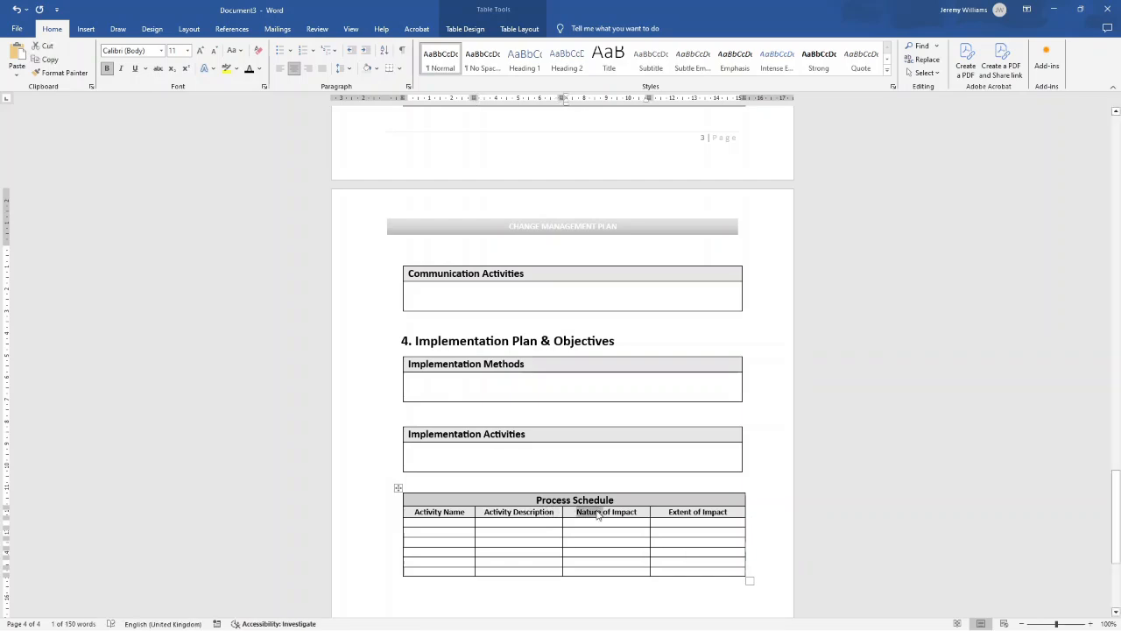
key(shift+End)
text(Party Responsible)
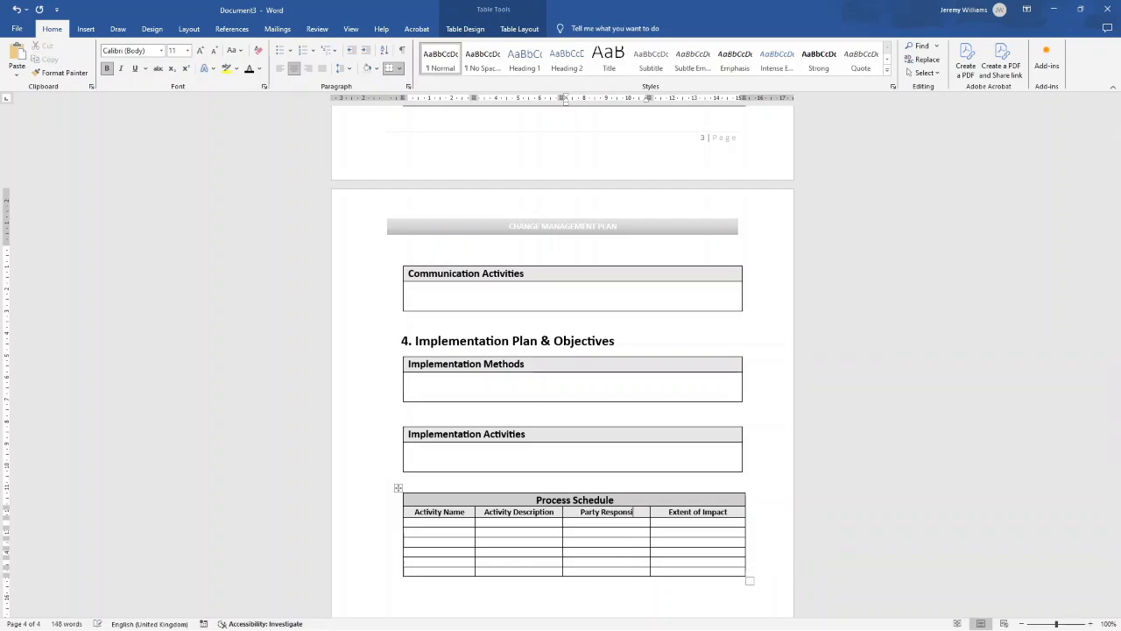
double_click(683, 512)
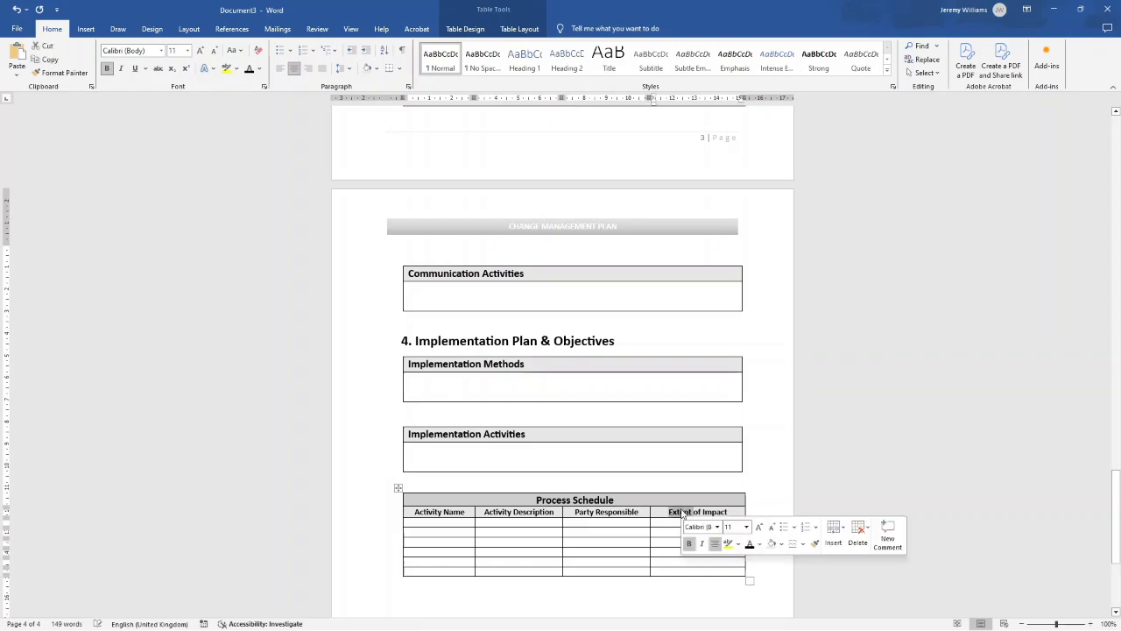
text(Predicted Start Date)
drag(731, 516, 706, 512)
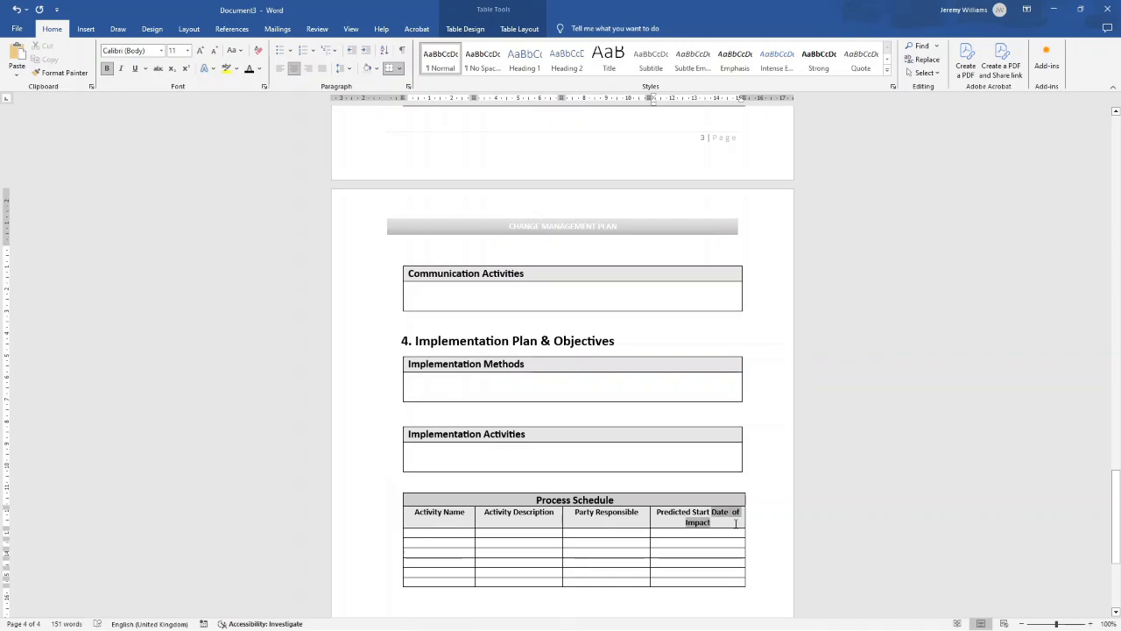
key(BackSpace)
Step: Insert a column after Predicted Start in the Process Schedule table and head it "Predicted End Date"
right_click(716, 513)
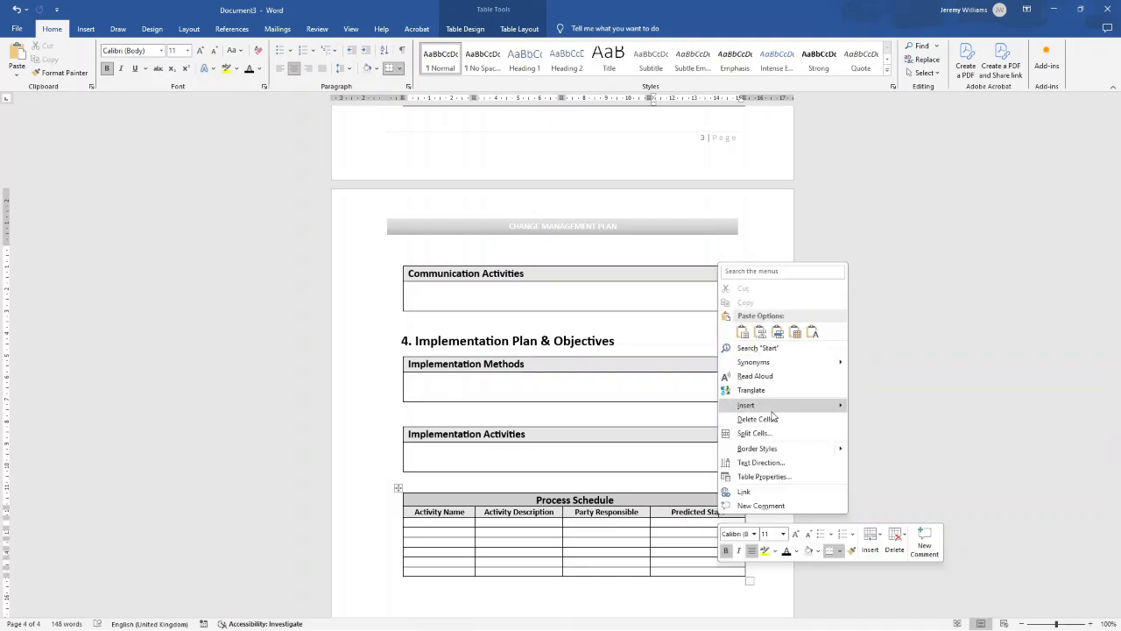
mouse_move(772, 405)
click(884, 420)
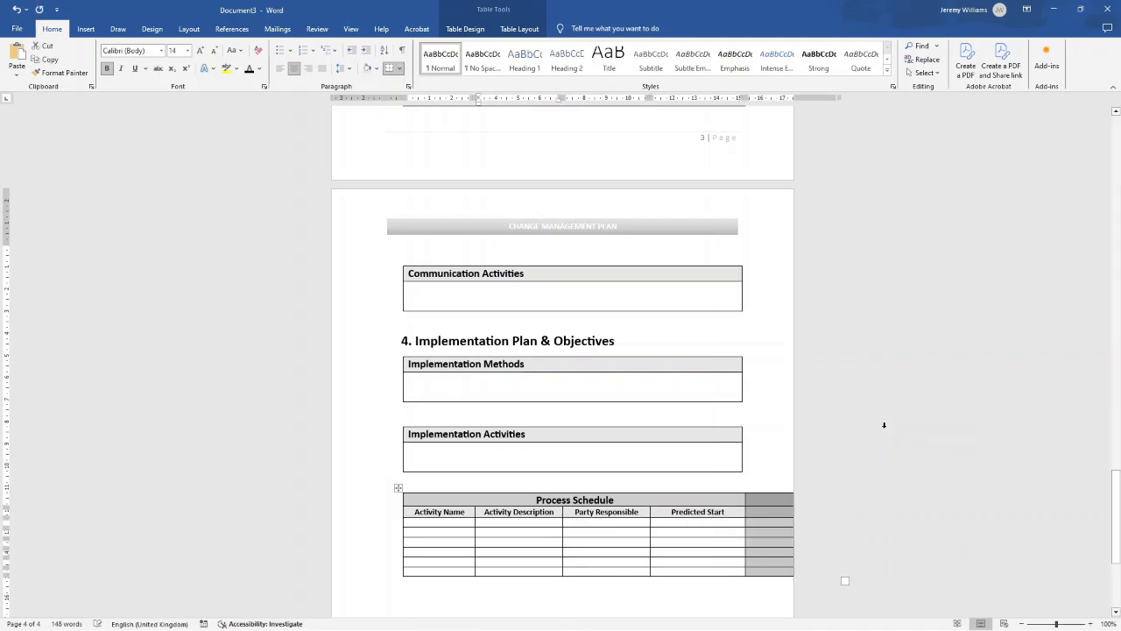
click(769, 514)
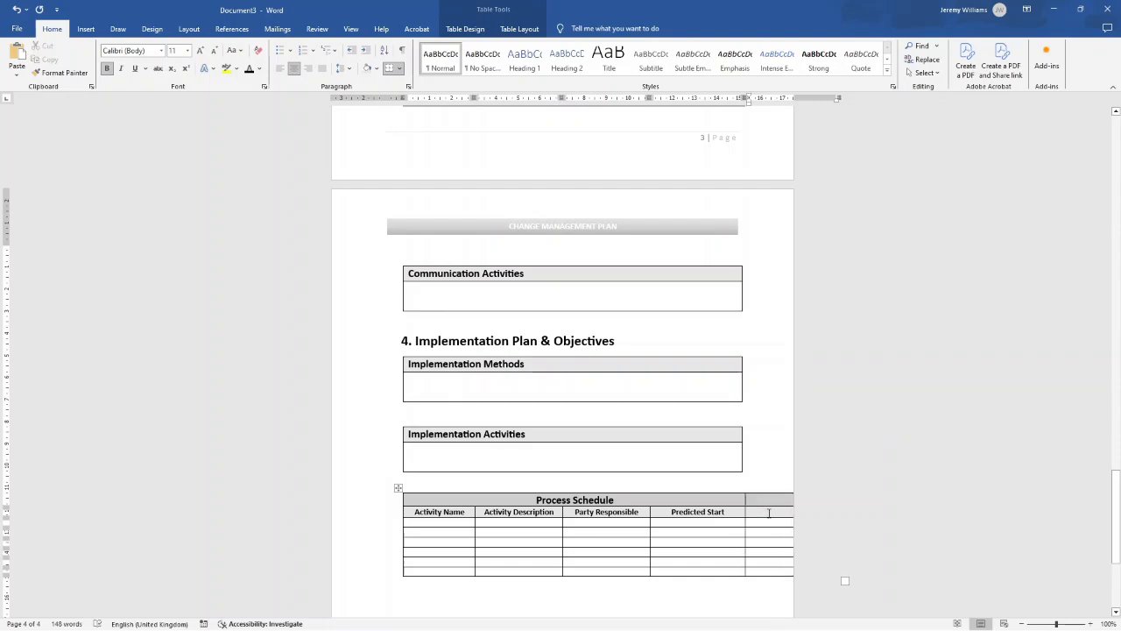
text(Predicted End Date)
Step: Narrow the Activity Name, Activity Description and Party Responsible columns of the Process Schedule table
drag(474, 525, 452, 526)
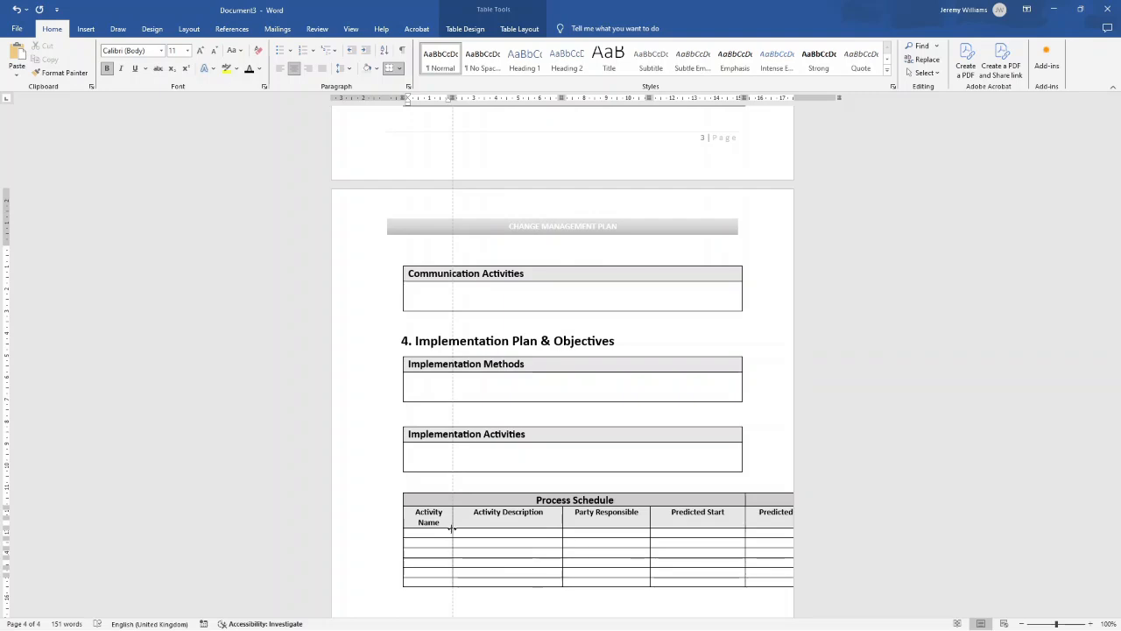
click(562, 532)
drag(562, 532, 535, 532)
key(ctrl+z)
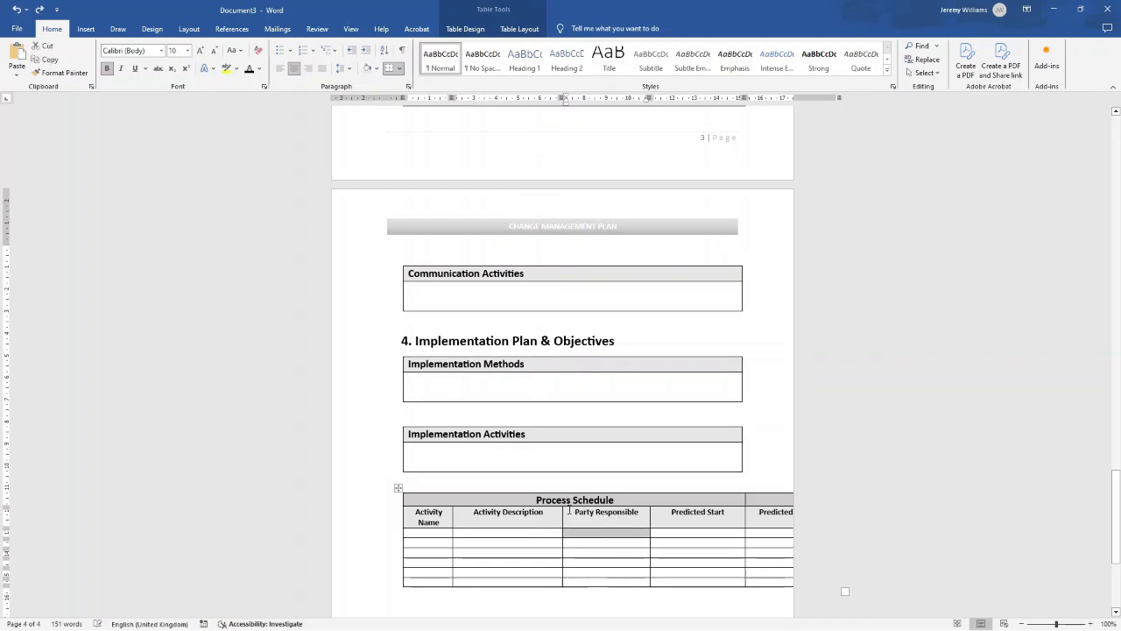
drag(563, 513, 541, 512)
drag(649, 514, 629, 515)
Step: Shrink the Process Schedule table horizontally to match the width of the tables above it
scroll(861, 481, down, 2)
click(847, 506)
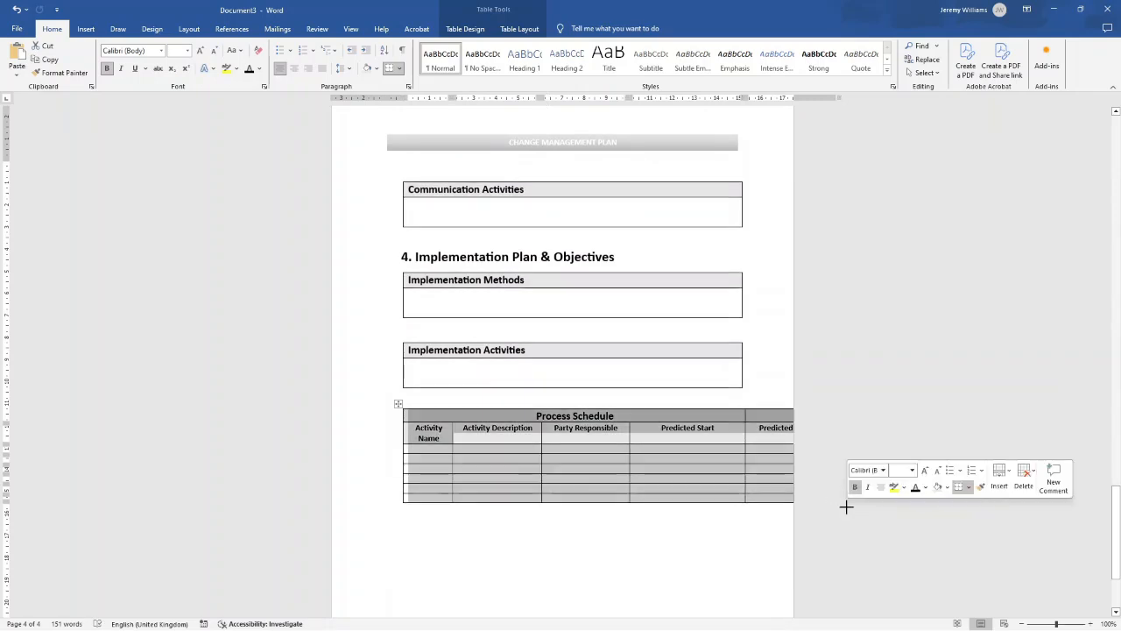
click(850, 505)
click(841, 504)
drag(839, 505, 742, 501)
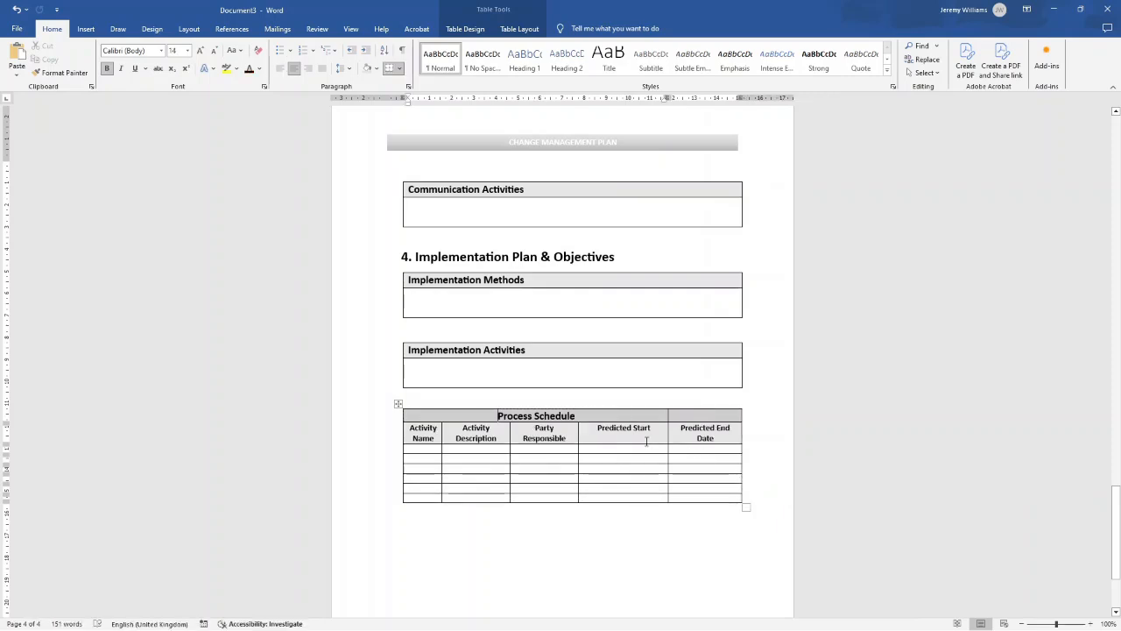
Step: Adjust the widths of the Party Responsible and Predicted Start columns and complete the fourth header as "Predicted Start Date"
drag(577, 435, 679, 438)
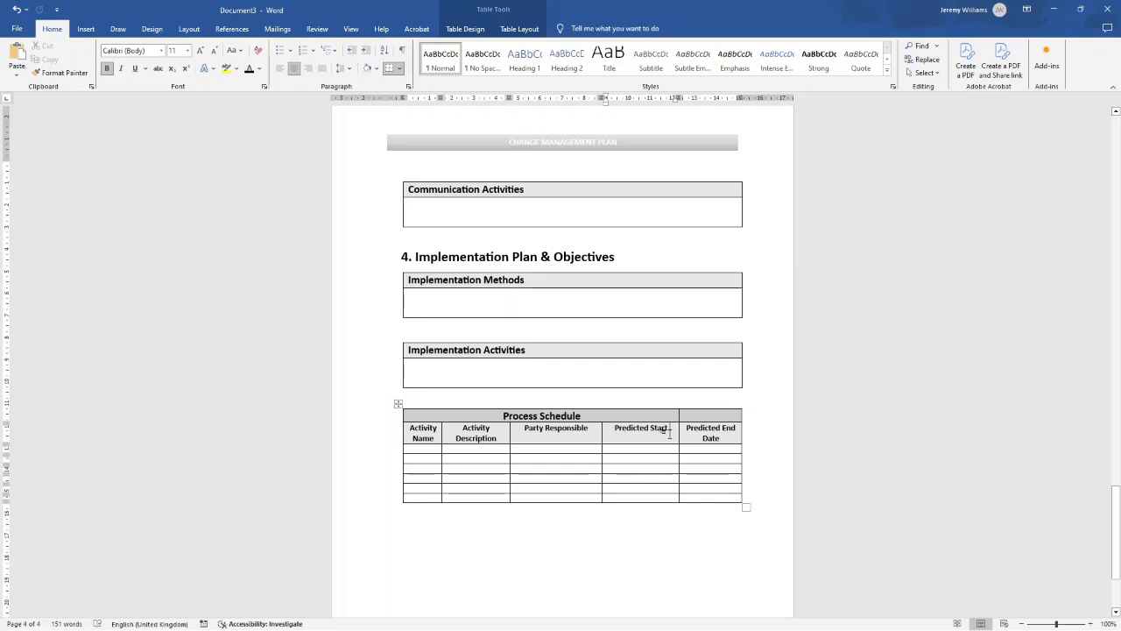
click(669, 430)
text(Date)
Step: Merge the title row of the Process Schedule table into one cell spanning all five columns
mouse_move(508, 435)
mouse_down()
mouse_move(650, 409)
mouse_move(709, 412)
mouse_up()
right_click(710, 417)
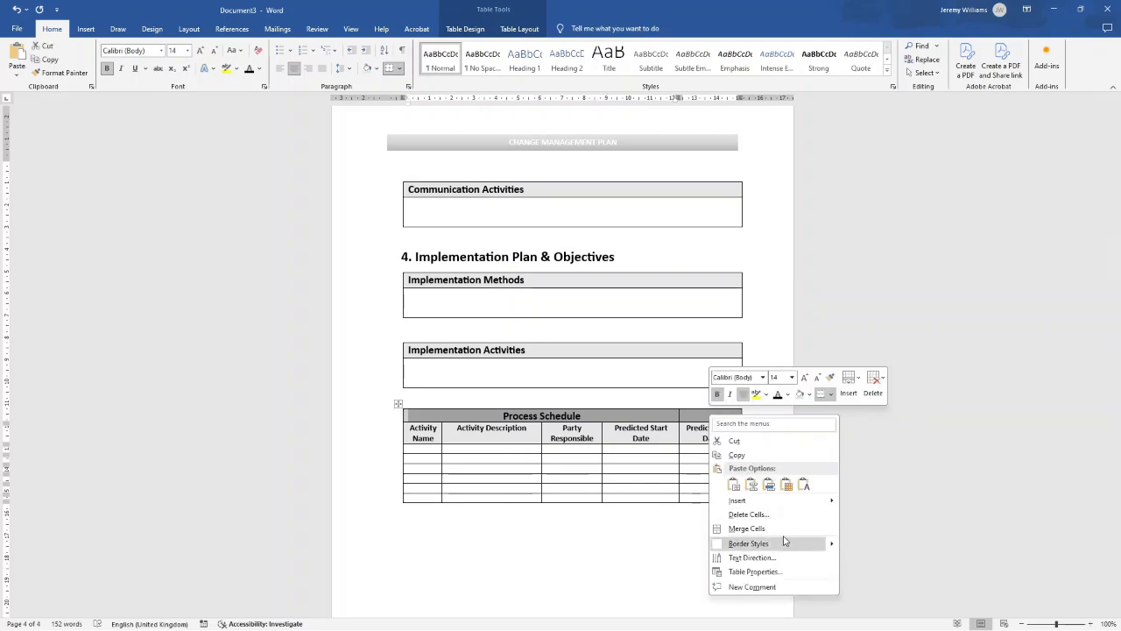
click(747, 528)
click(932, 465)
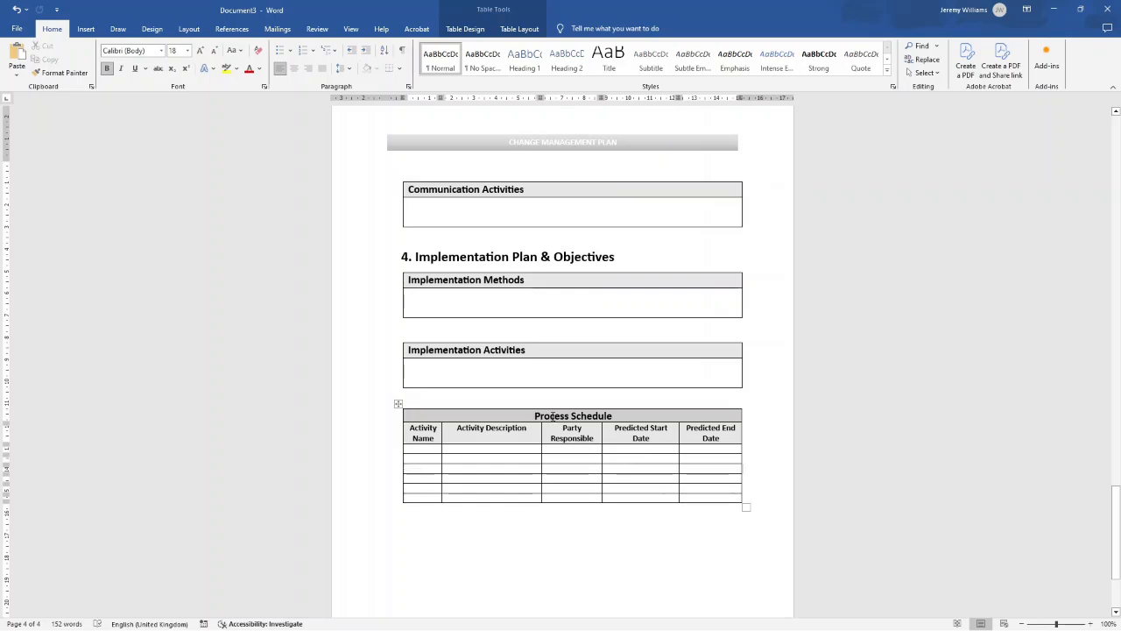
Step: Copy the Implementation Methods and Activities tables below the Process Schedule table and retitle the first copy "Monitoring and Evaluation Process"
scroll(510, 414, up, 5)
scroll(482, 388, down, 3)
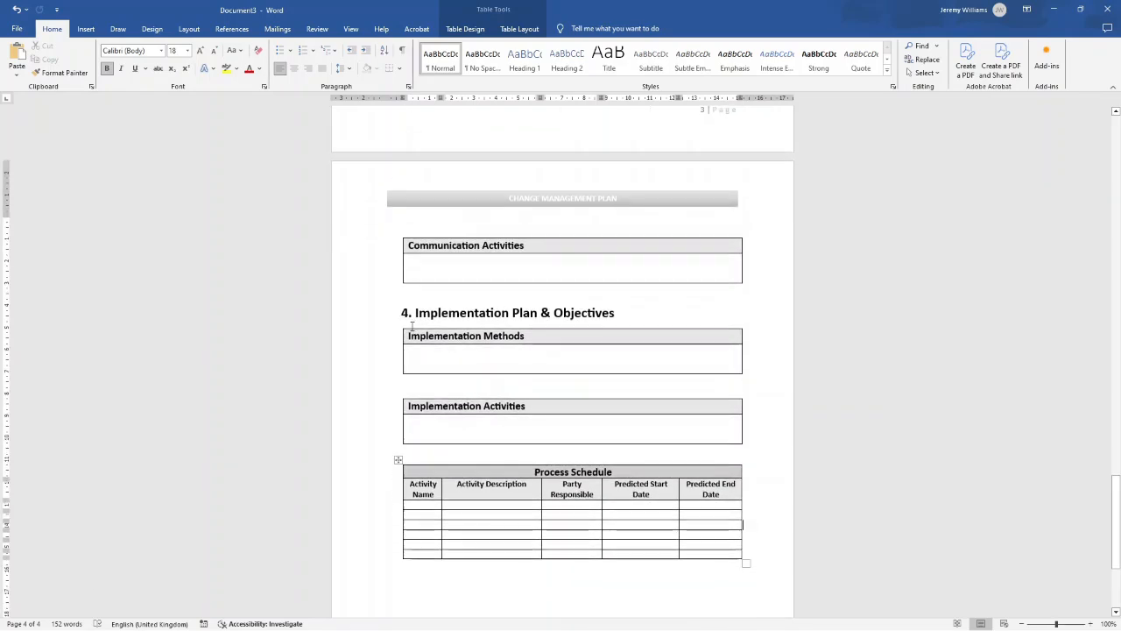
click(405, 340)
drag(405, 340, 465, 414)
scroll(461, 438, down, 3)
click(473, 436)
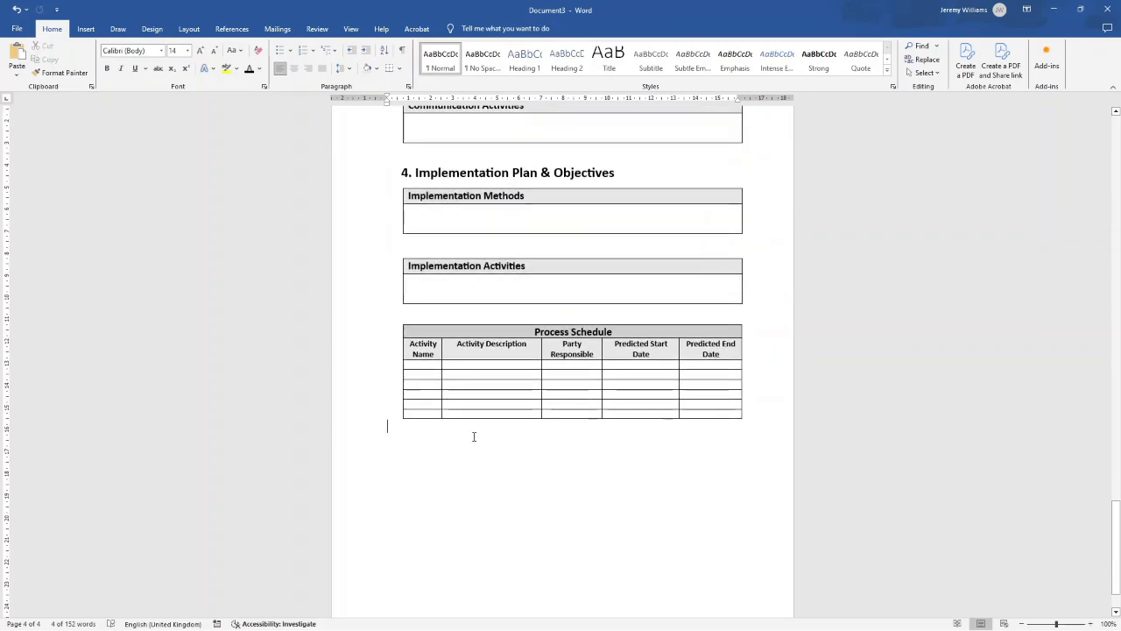
key(ctrl+v)
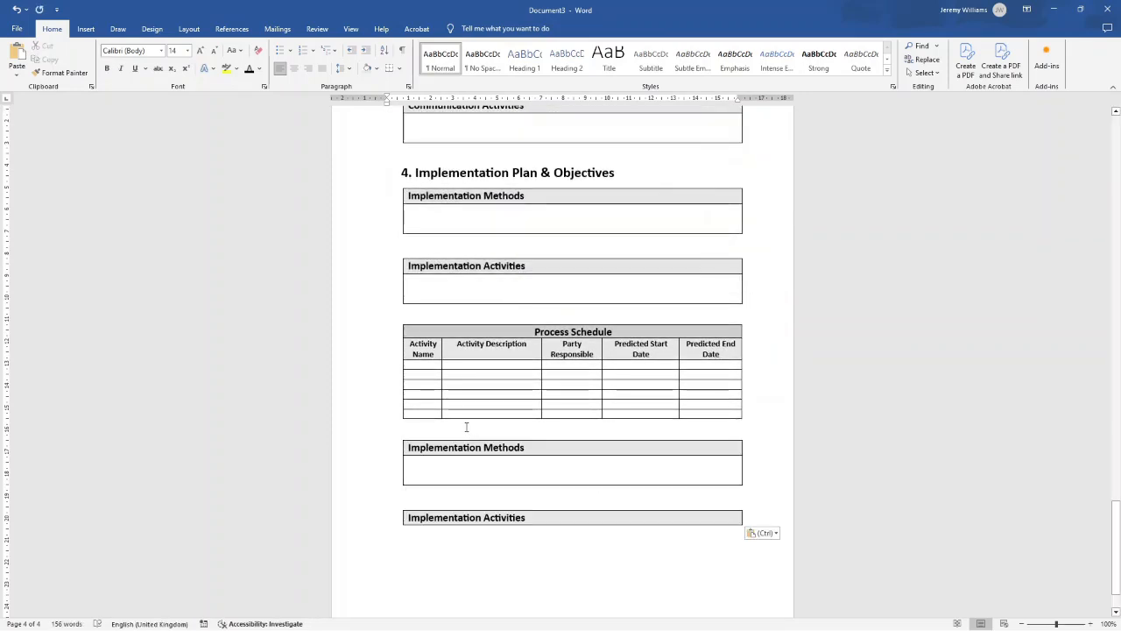
triple_click(445, 447)
text(Monitoring an)
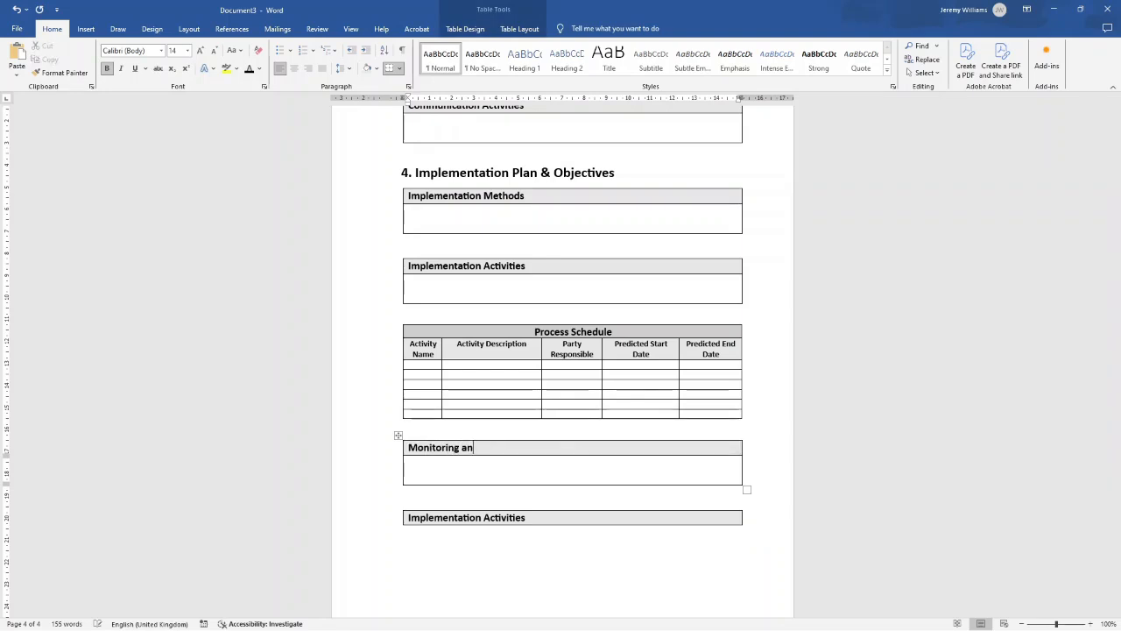
text(d Evaluation Process)
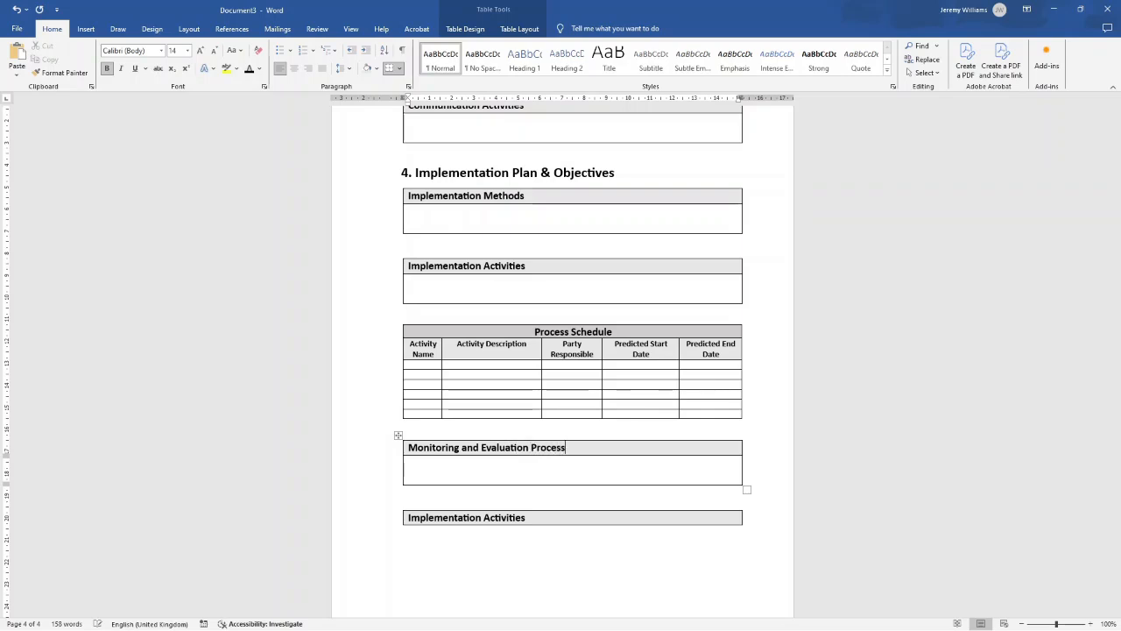
Step: Delete the leftover header-only Implementation Activities table below the Monitoring and Evaluation Process table
triple_click(441, 518)
scroll(439, 476, down, 2)
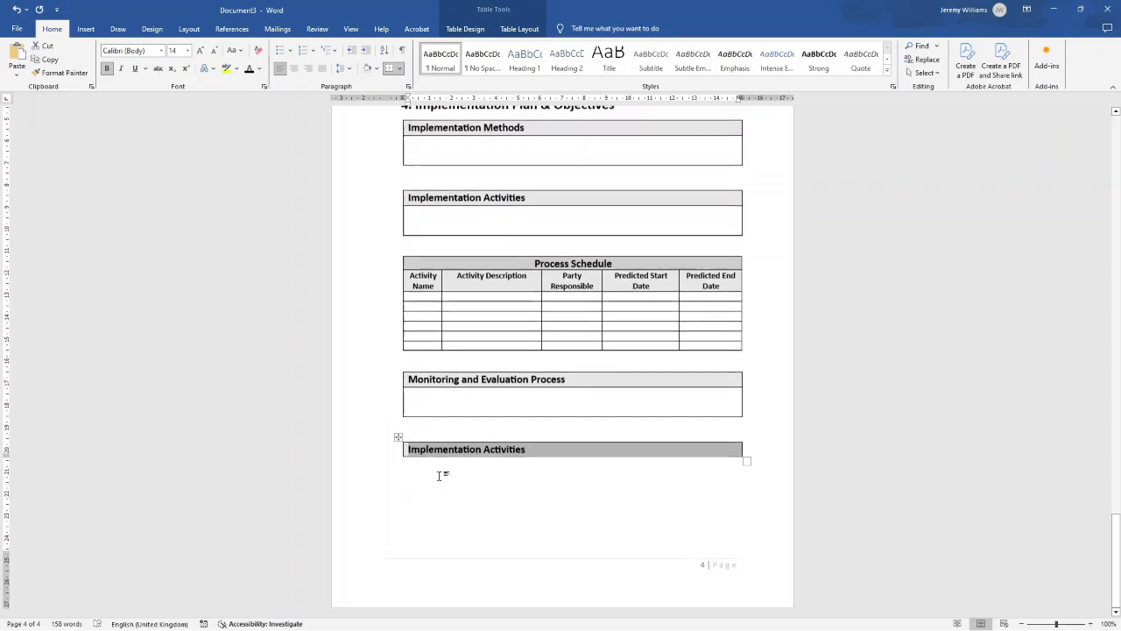
click(434, 464)
click(398, 437)
key(BackSpace)
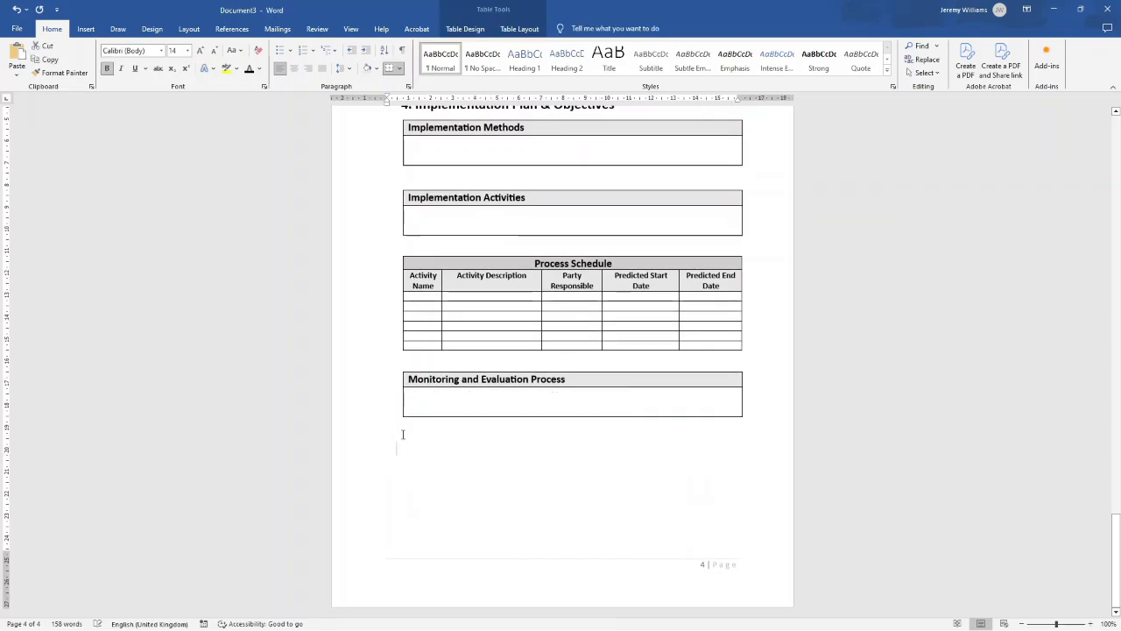
Step: Duplicate the Monitoring and Evaluation Process table below itself and retitle the copy "Desired Outcome"
click(398, 368)
click(429, 425)
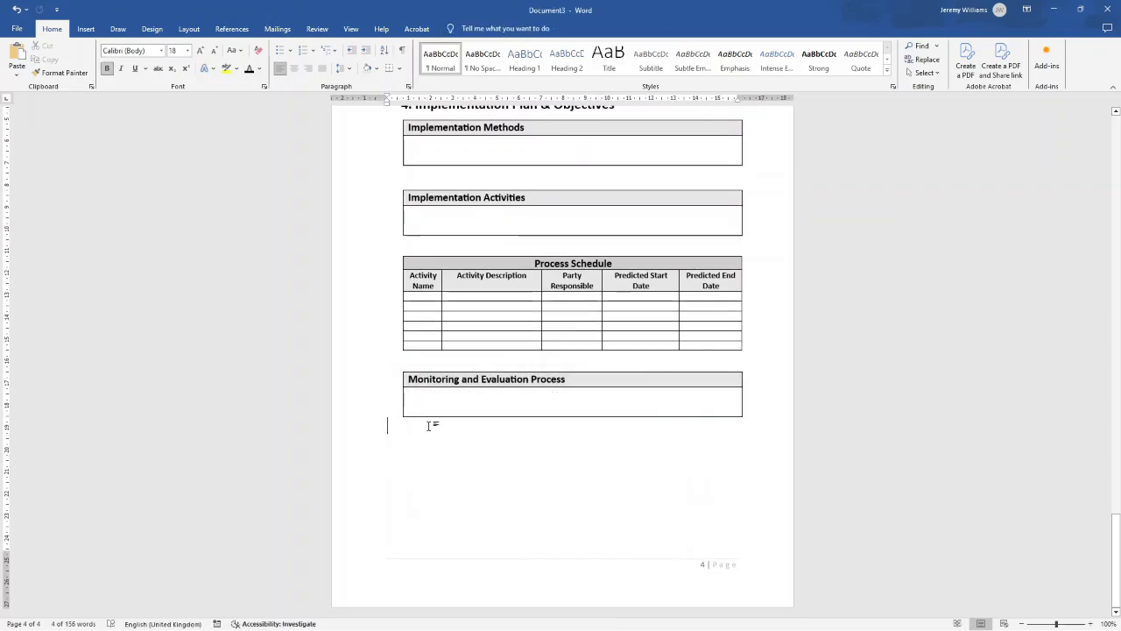
key(ctrl+v)
triple_click(442, 453)
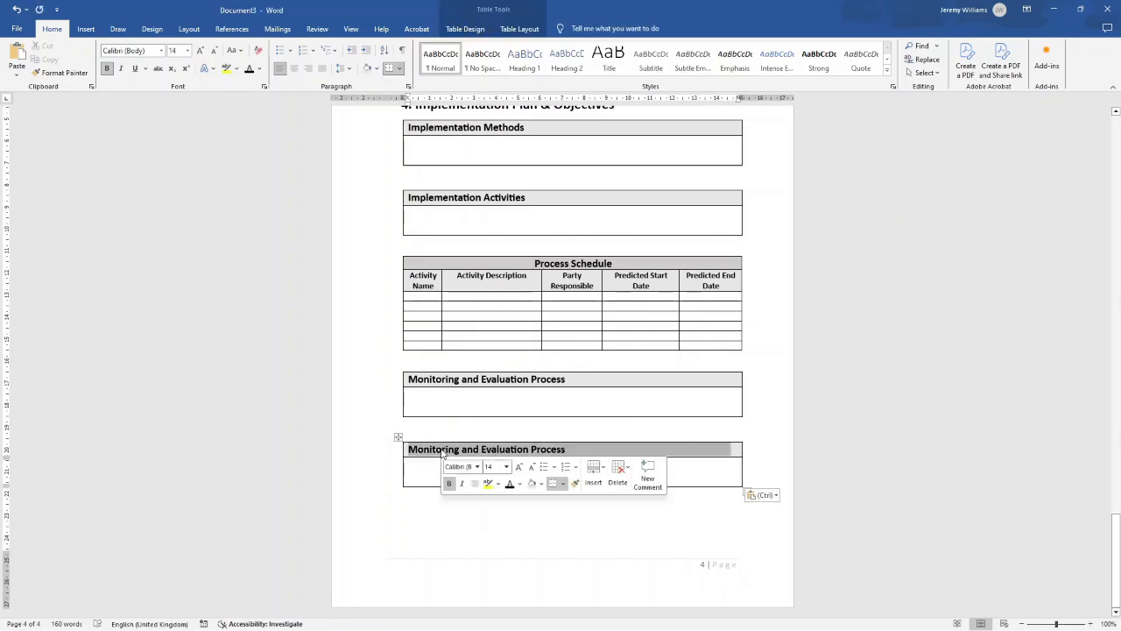
text(Desire)
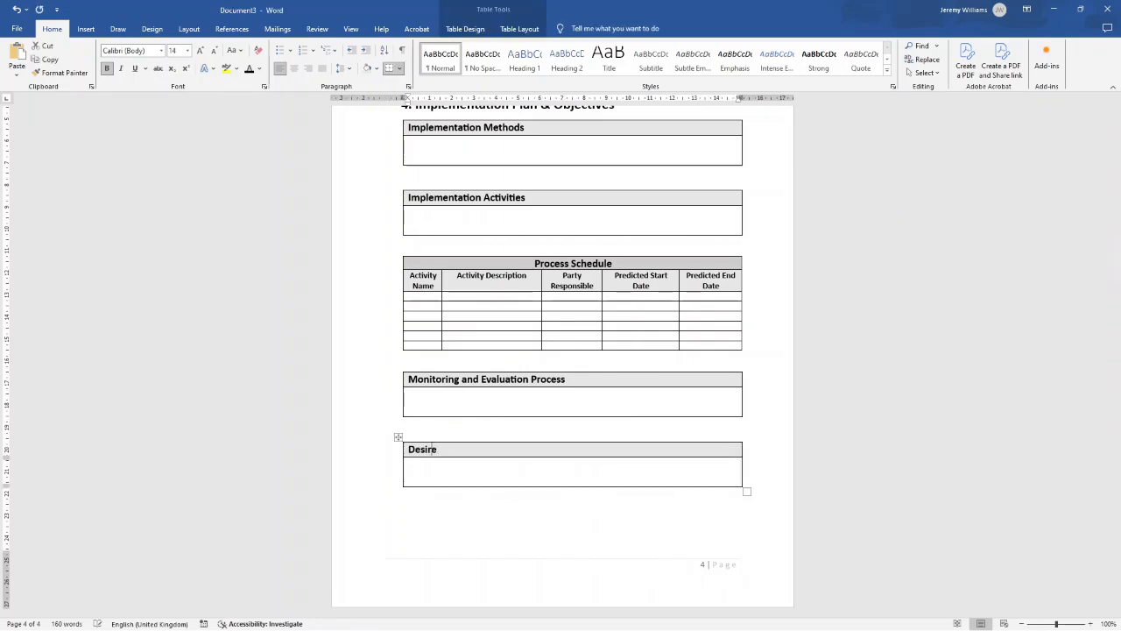
text(d Outcm)
key(BackSpace)
Step: Add a page break after the Desired Outcome table, and copy the section 4 heading with its tables onto the new page as number 5
click(505, 522)
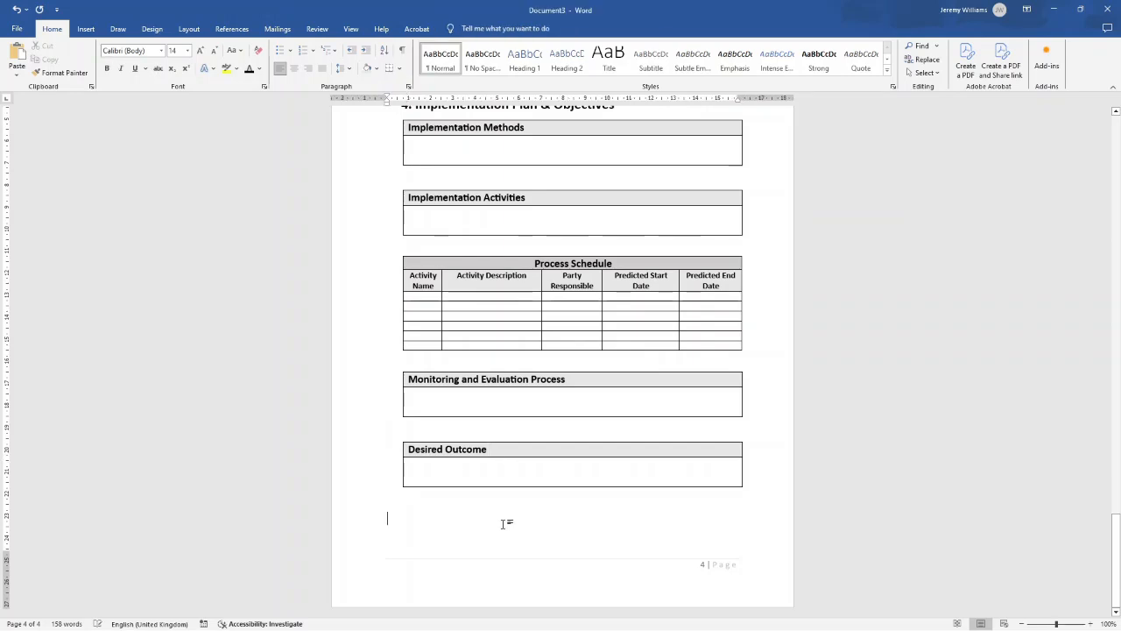
key(ctrl+Return)
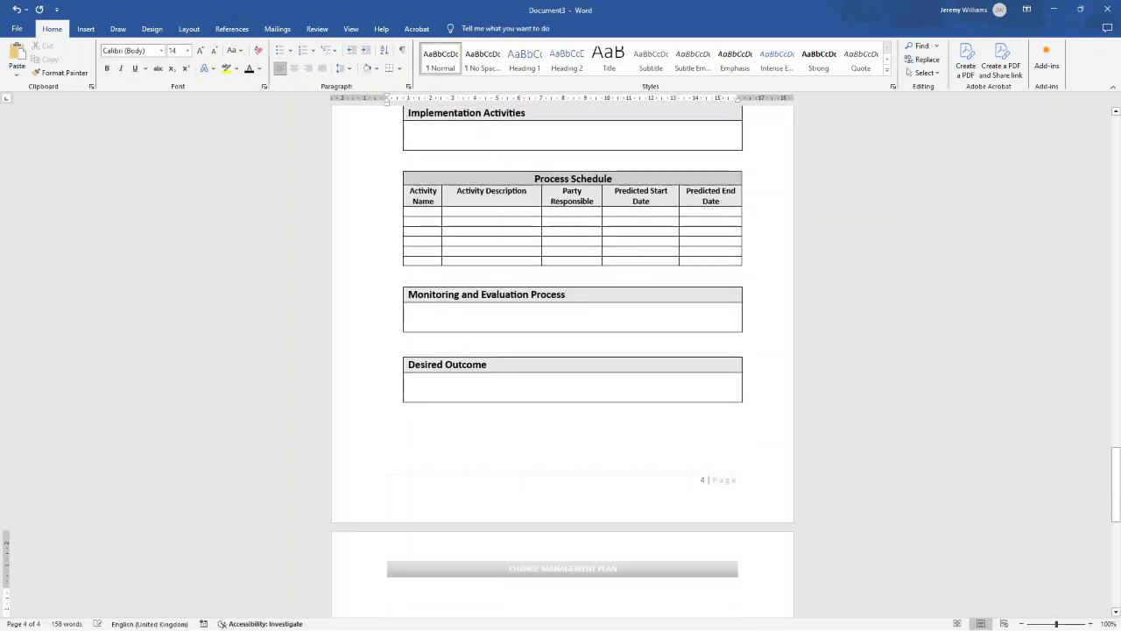
scroll(483, 338, up, 5)
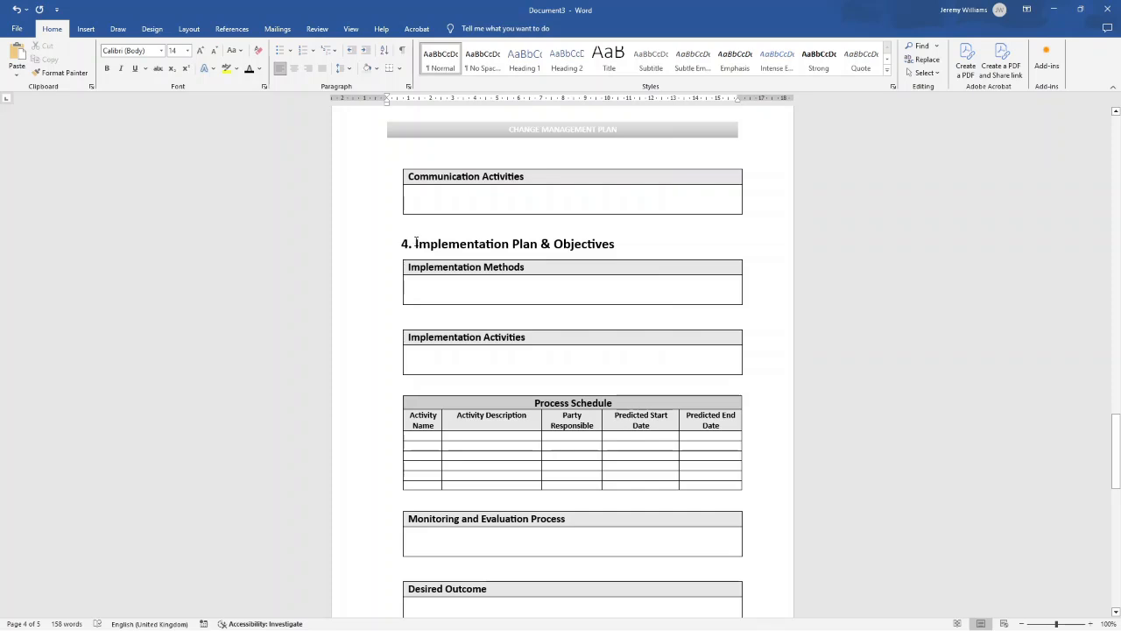
drag(415, 243, 388, 316)
scroll(473, 338, down, 5)
click(452, 364)
key(ctrl+v)
click(407, 343)
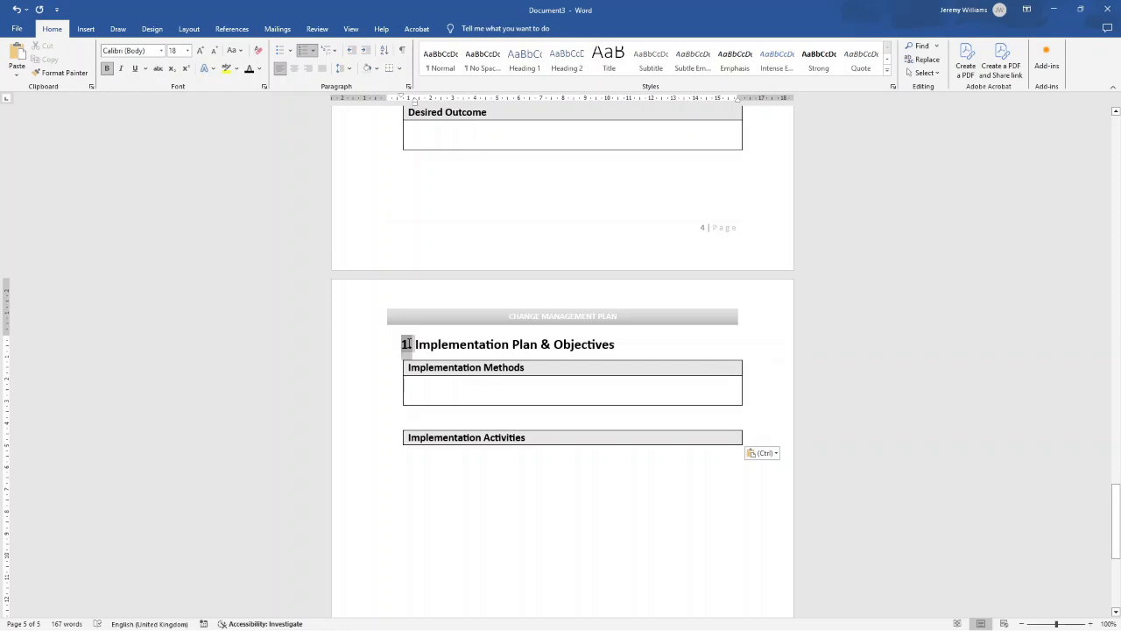
text(5.)
Step: Retitle the section 5 heading "Post Implementation Plan" and its first table "Monitoring Process"
scroll(455, 338, up, 6)
scroll(456, 335, up, 2)
scroll(438, 351, down, 8)
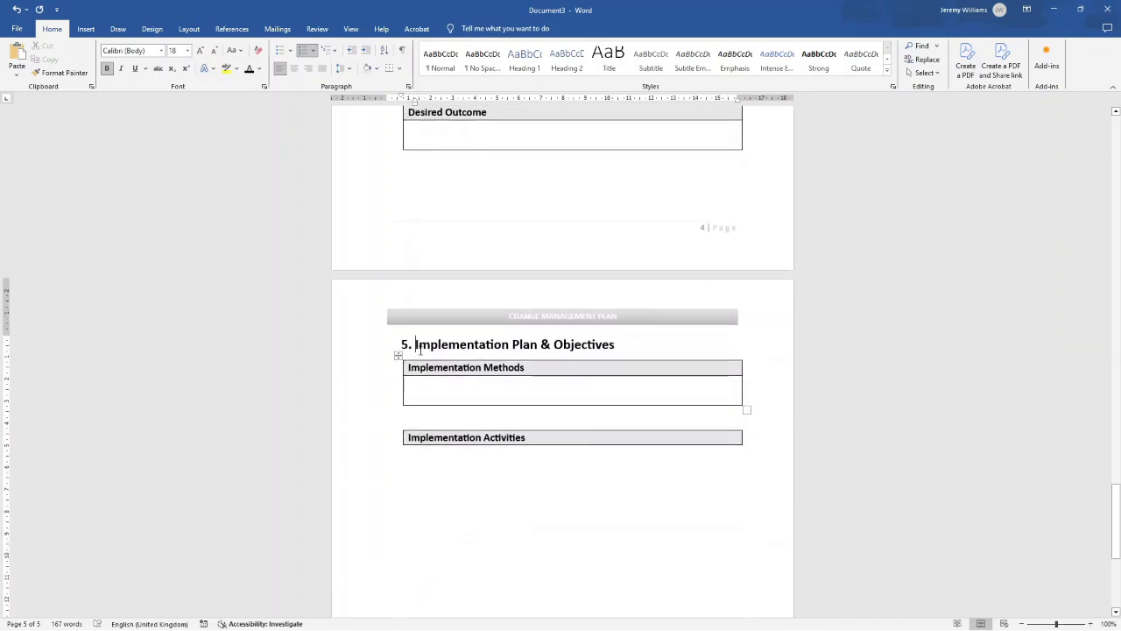
drag(417, 348, 609, 348)
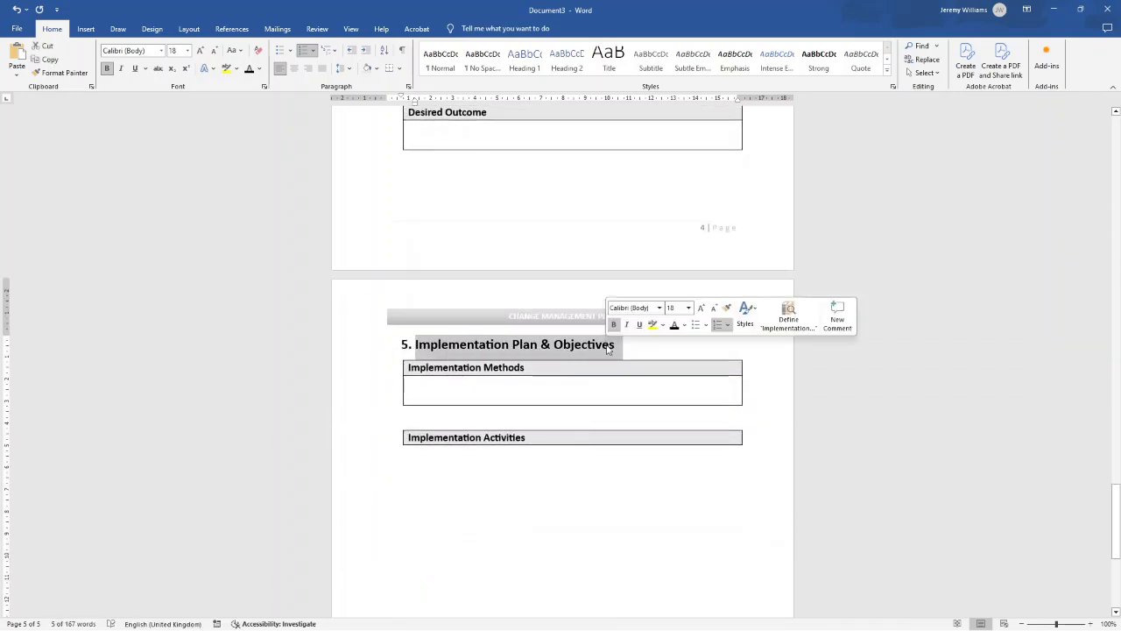
text(P)
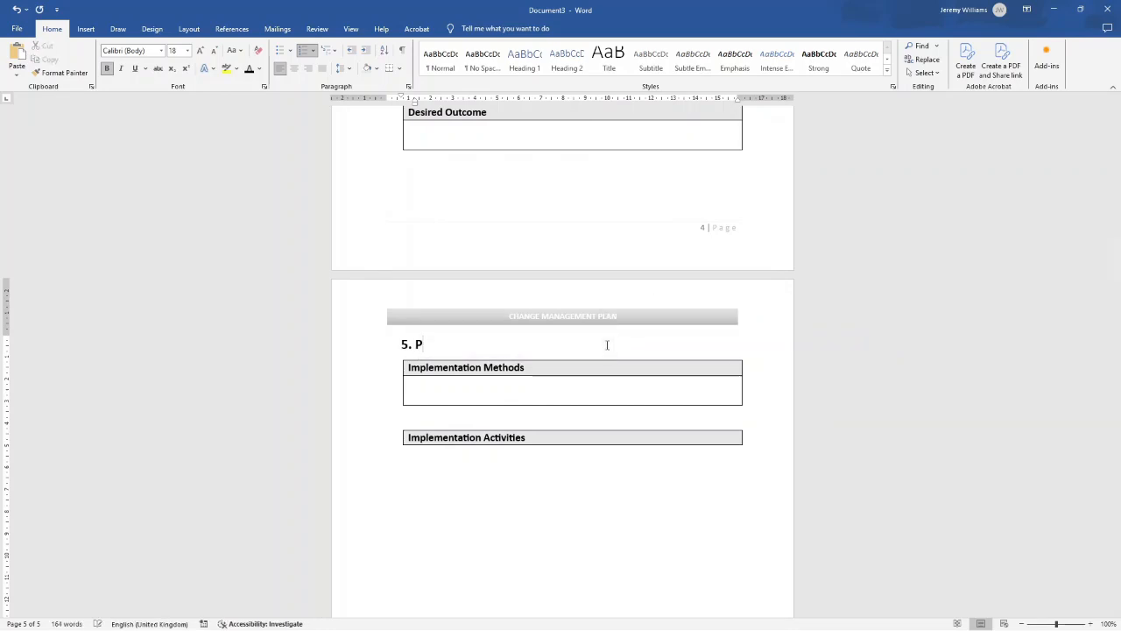
text(ost Implementation P{)
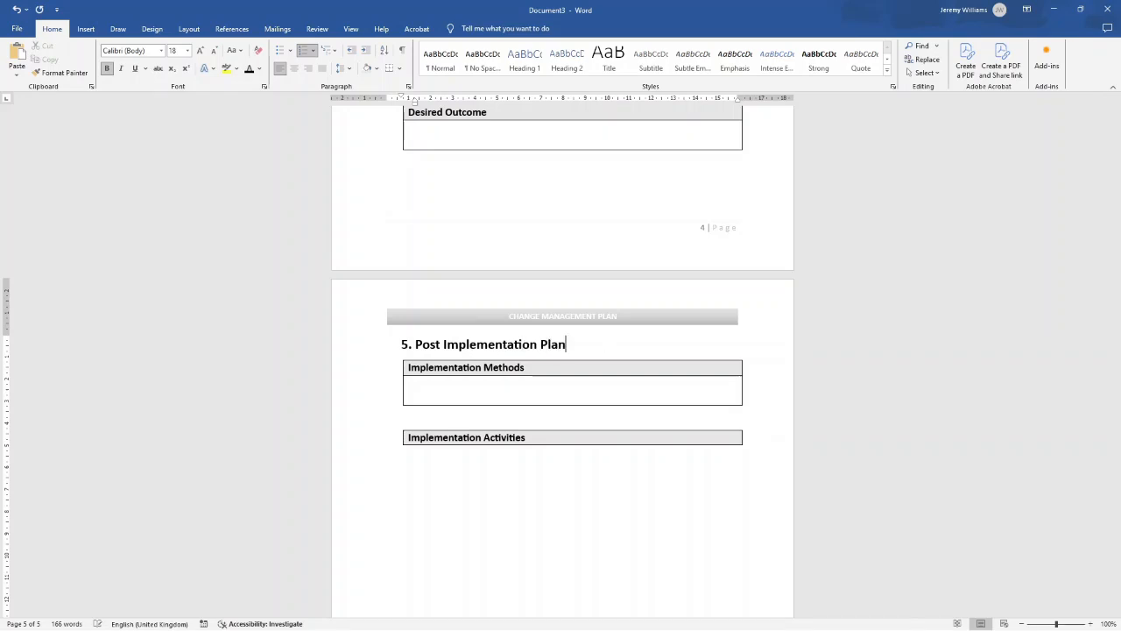
triple_click(505, 369)
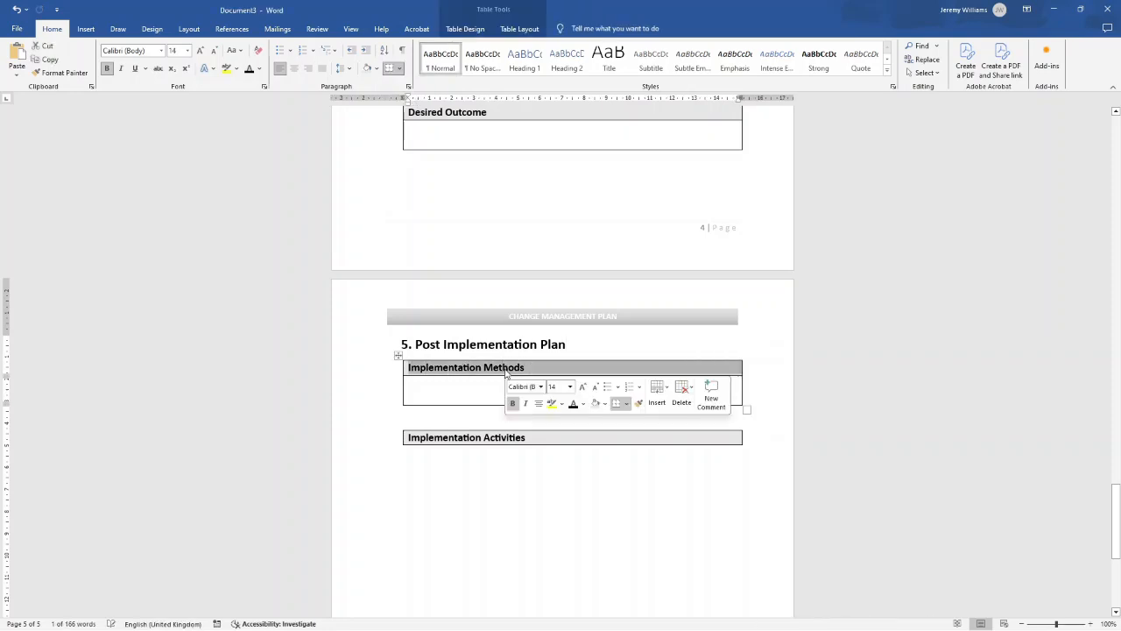
text(Monitoring Process)
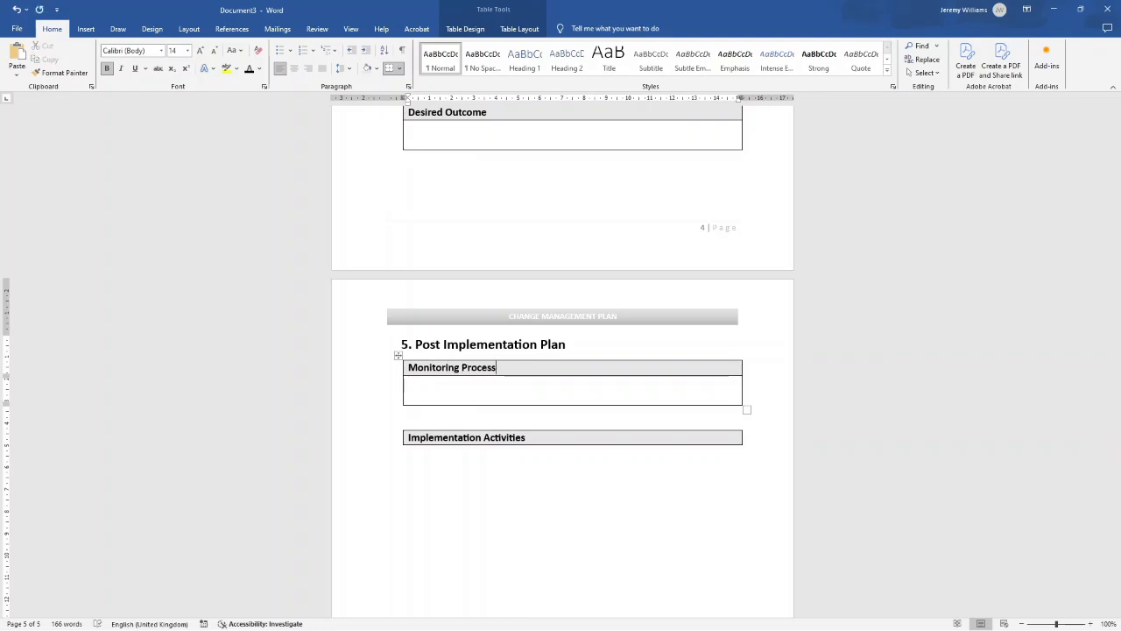
Step: Replace the header-only table in section 5 with a copy of the Monitoring Process table
triple_click(487, 437)
text(Ev)
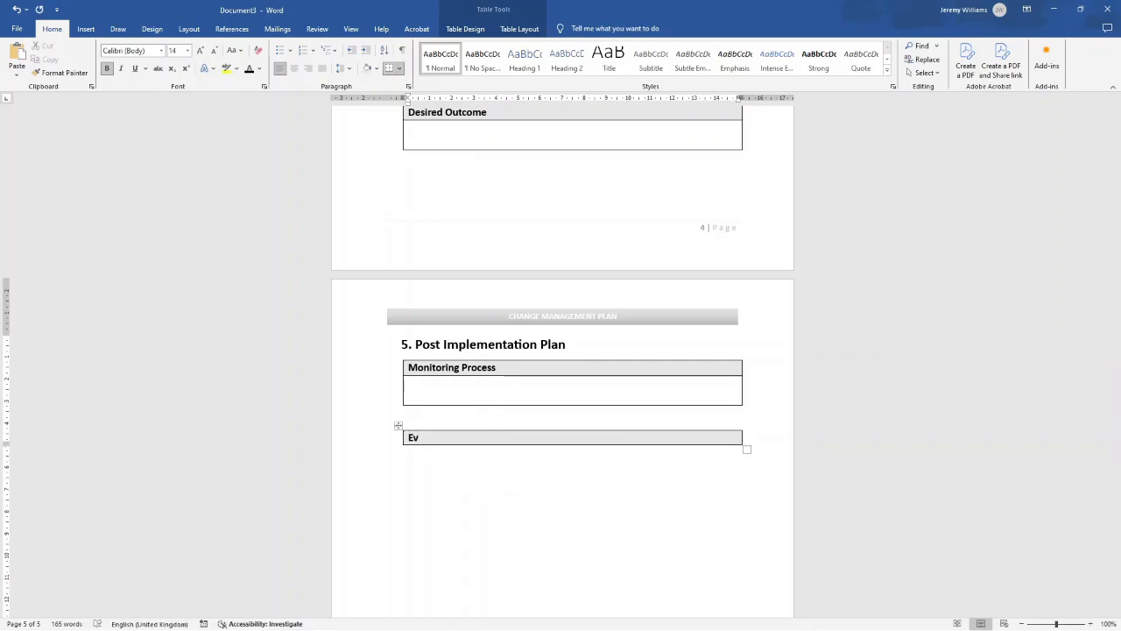
click(397, 356)
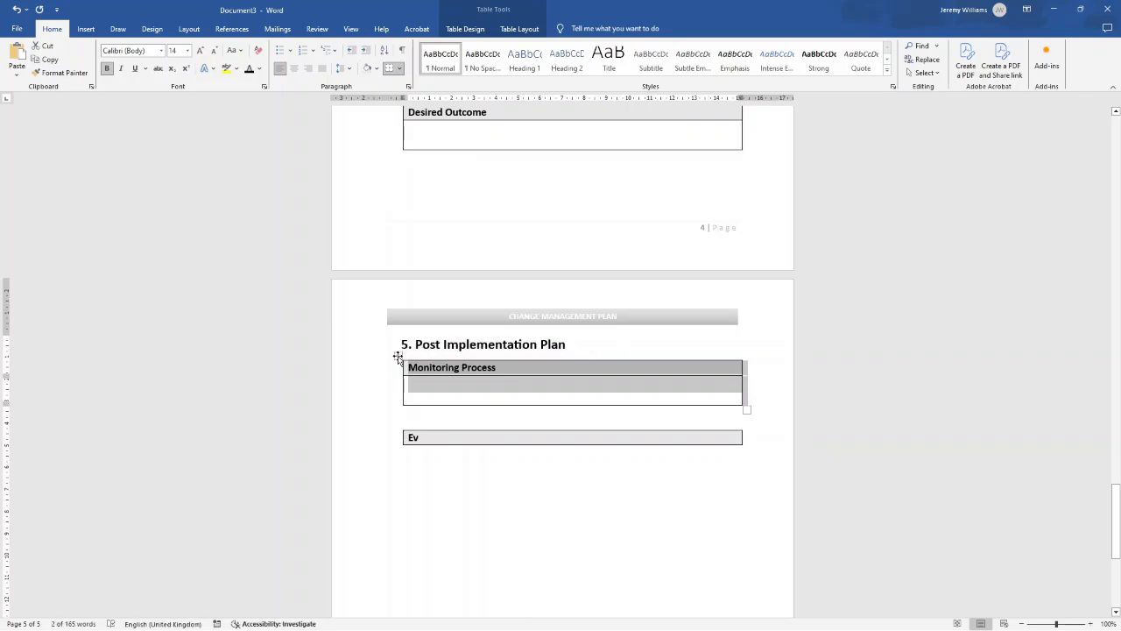
click(399, 426)
key(BackSpace)
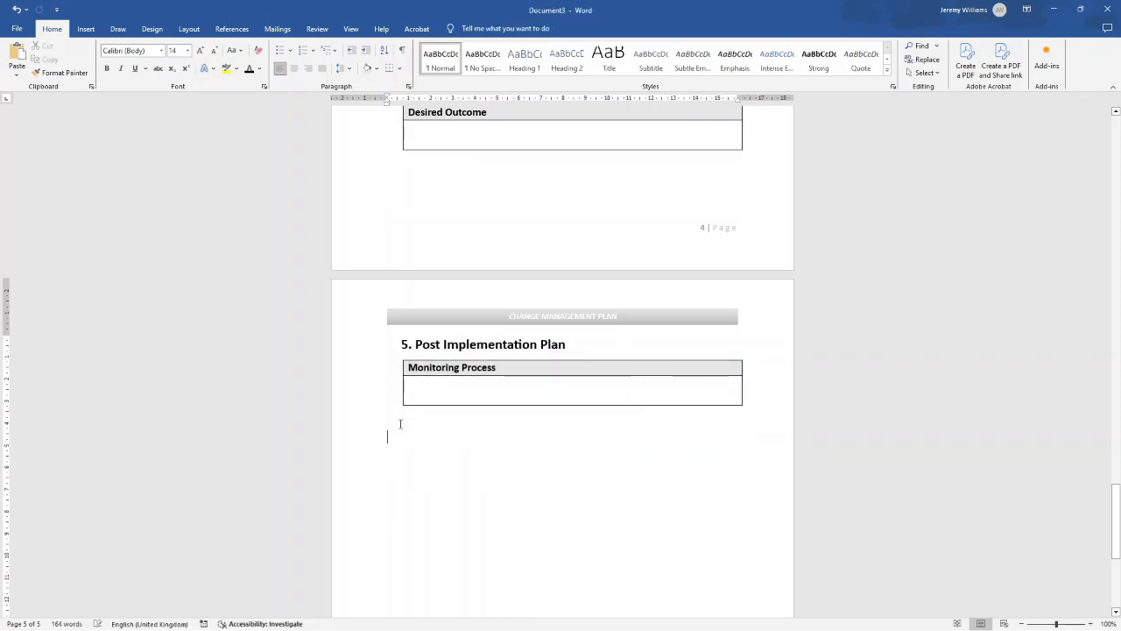
key(ctrl+v)
Step: Retitle the second table in section 5 "Evaluation Criteria"
triple_click(430, 438)
text(Evaluaiton Criteria)
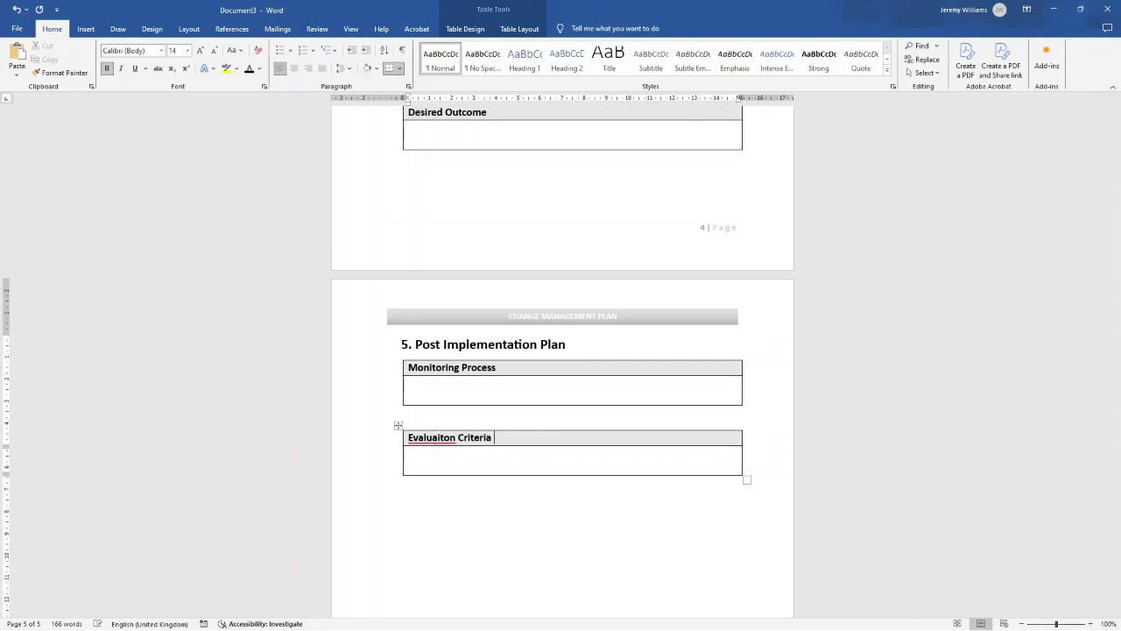
right_click(451, 438)
click(429, 244)
key(BackSpace)
drag(1117, 504, 1118, 256)
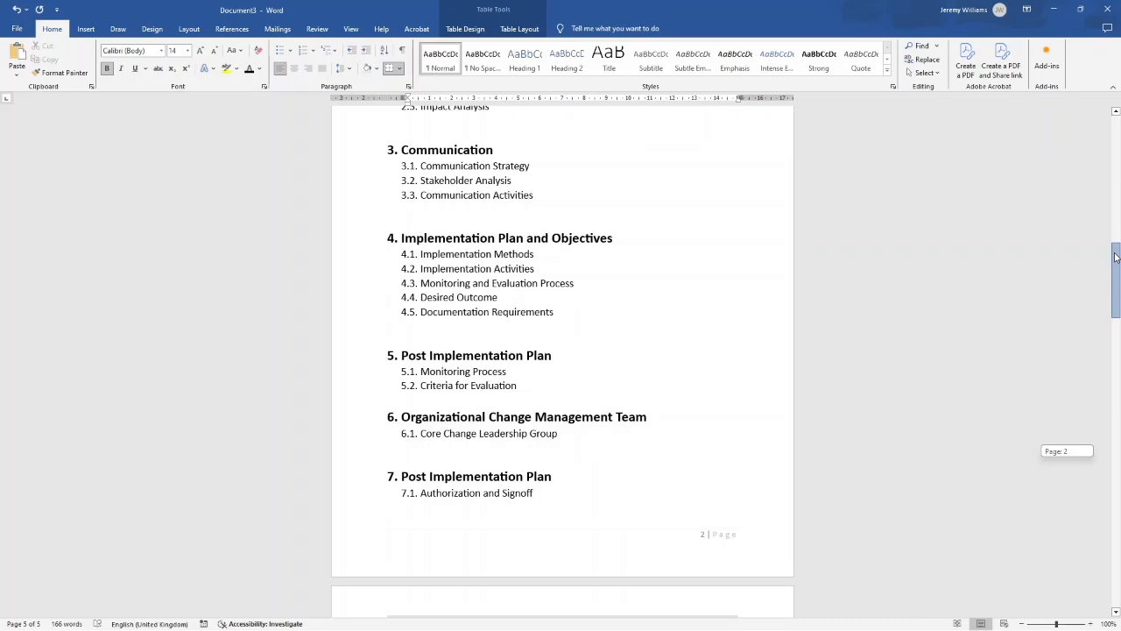
drag(1117, 257, 1117, 494)
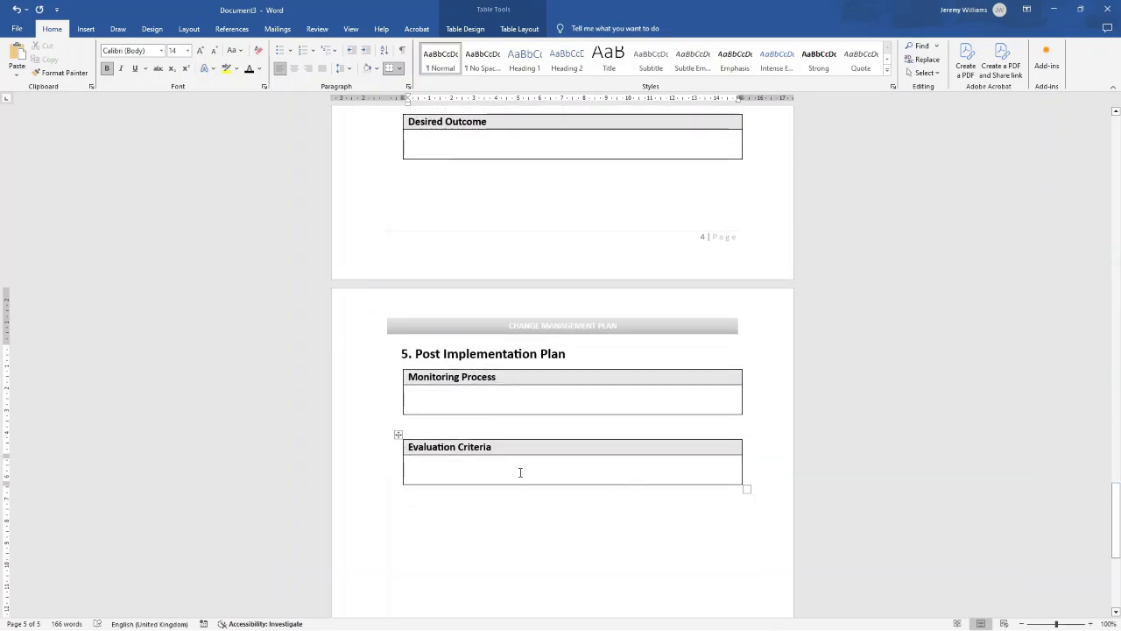
click(459, 500)
key(Return)
text(6.)
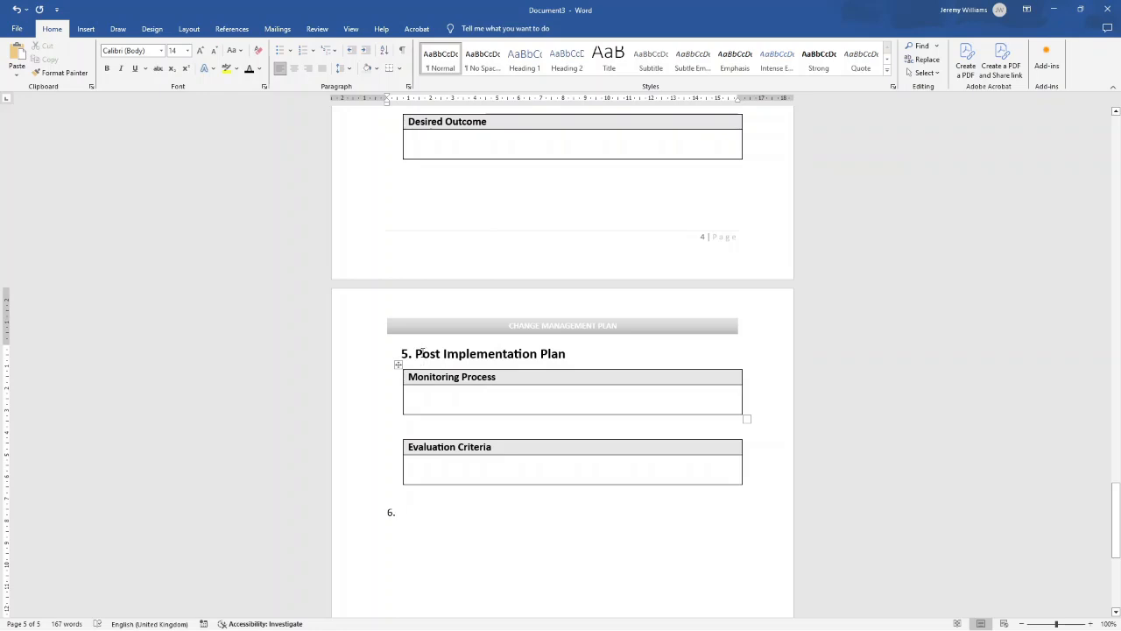
triple_click(420, 353)
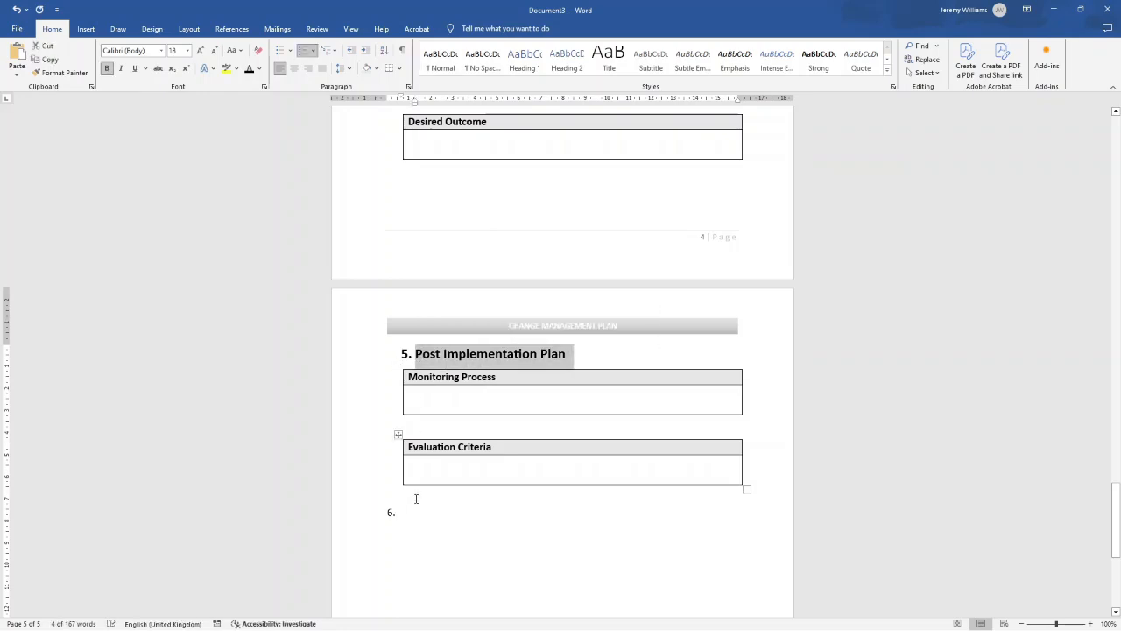
click(416, 496)
key(BackSpace)
key(BackSpace)
key(ctrl+v)
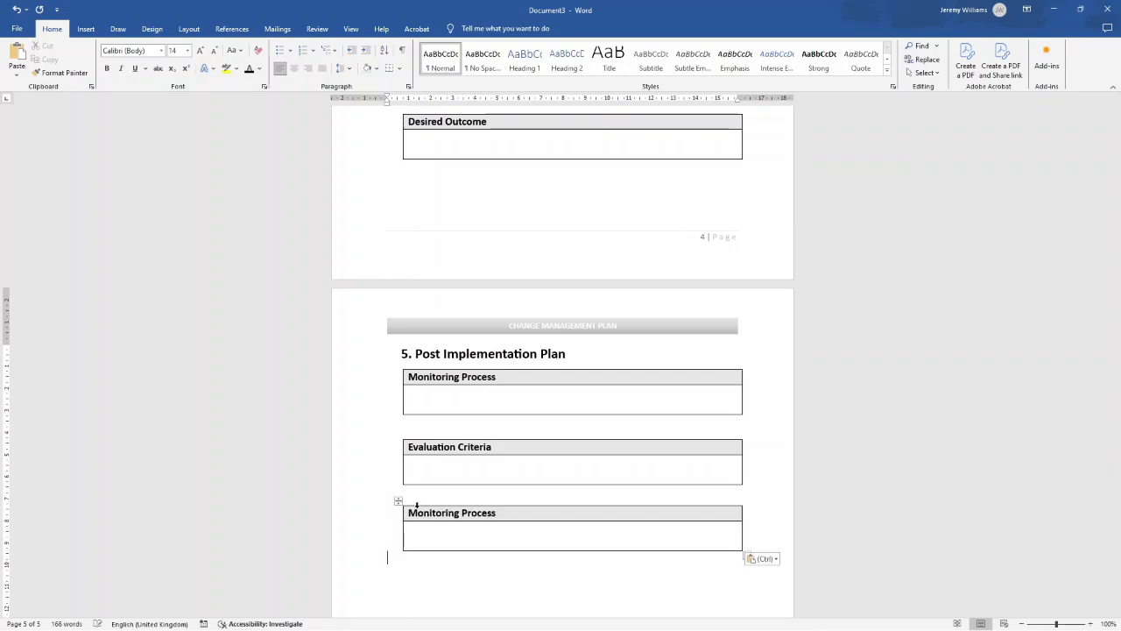
key(ctrl+z)
Step: Copy the section 5 heading below the Evaluation Criteria table, in place of the extra Monitoring Process table, and number it 6
triple_click(454, 353)
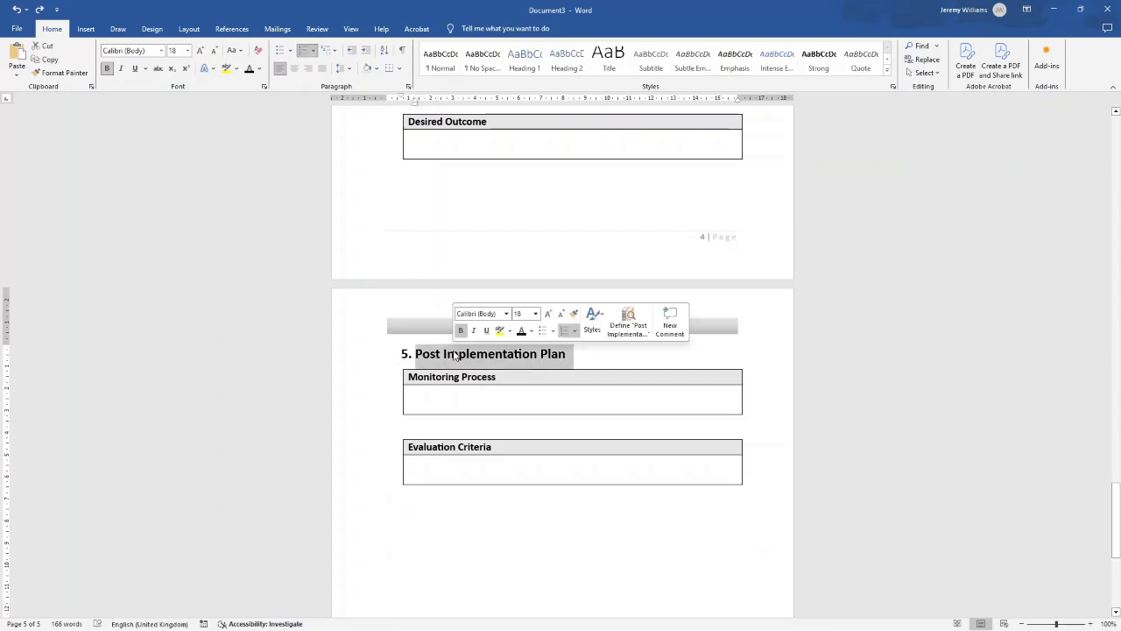
key(ctrl+c)
click(422, 509)
key(ctrl+v)
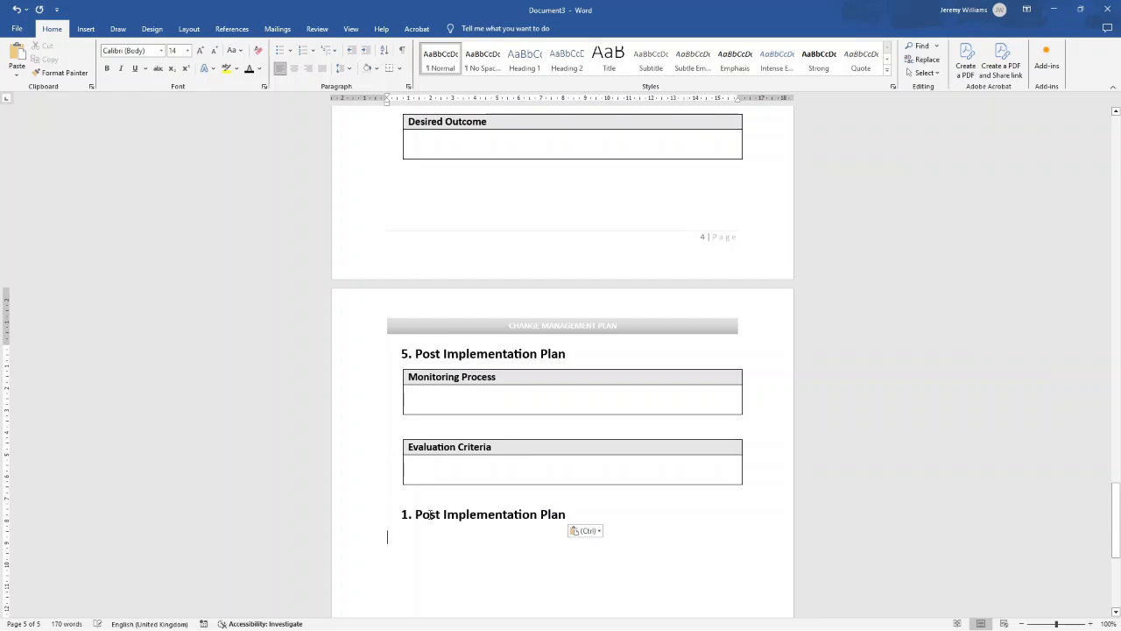
click(409, 517)
text(6.)
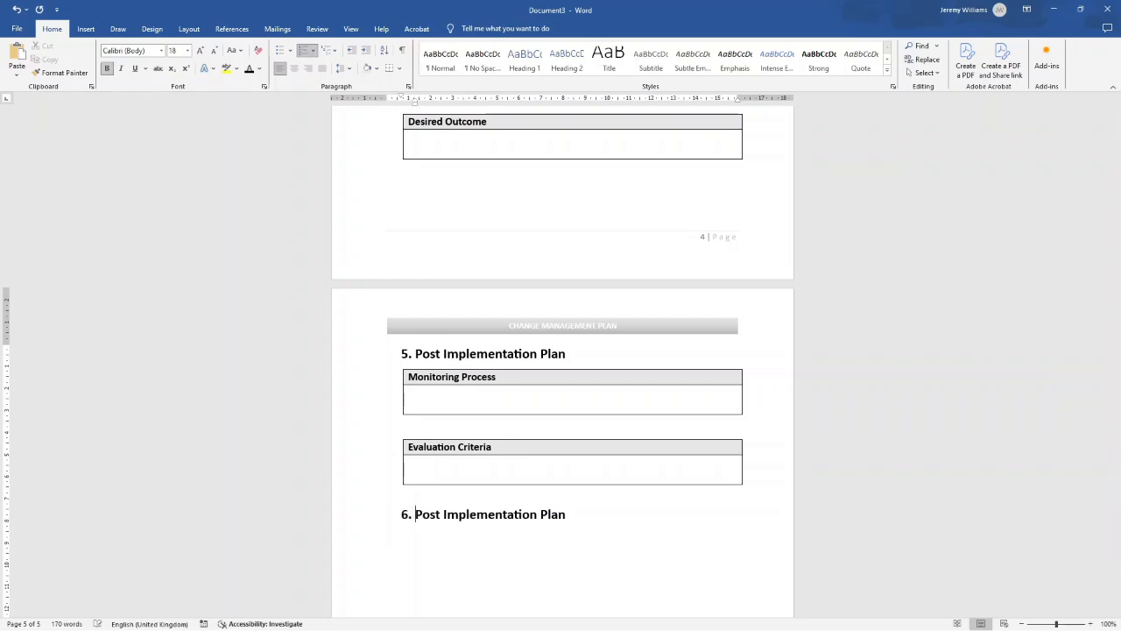
Step: Retitle the section 6 heading "Organizational Change Management Team"
drag(415, 517, 568, 518)
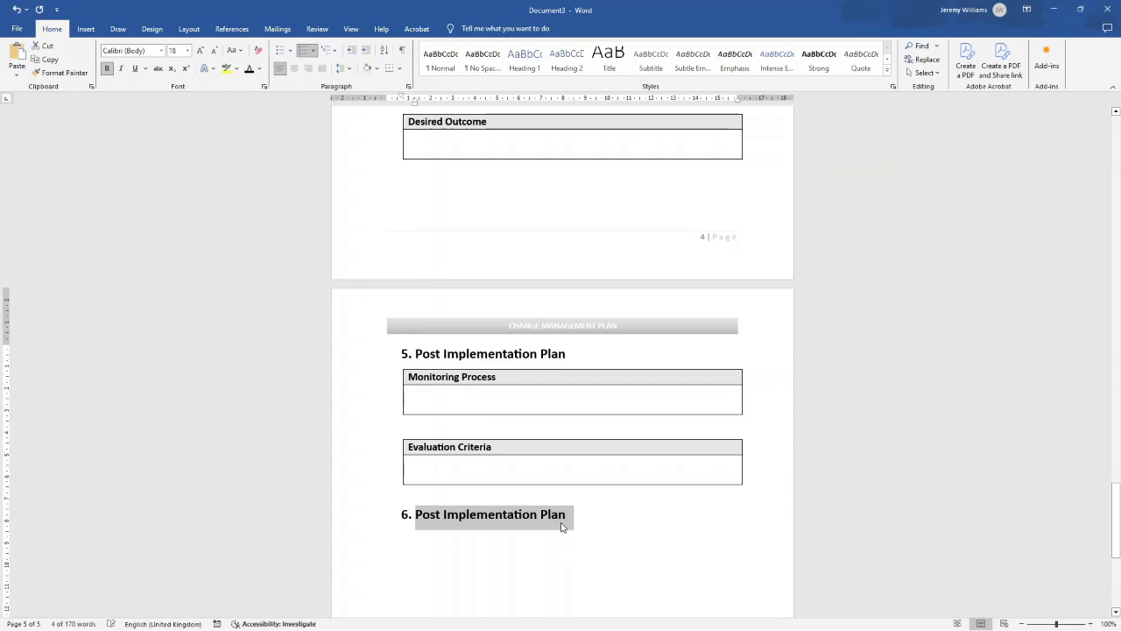
text(Orgr)
key(ctrl+z)
drag(565, 519, 475, 523)
key(BackSpace)
key(BackSpace)
key(BackSpace)
key(BackSpace)
key(BackSpace)
key(BackSpace)
key(BackSpace)
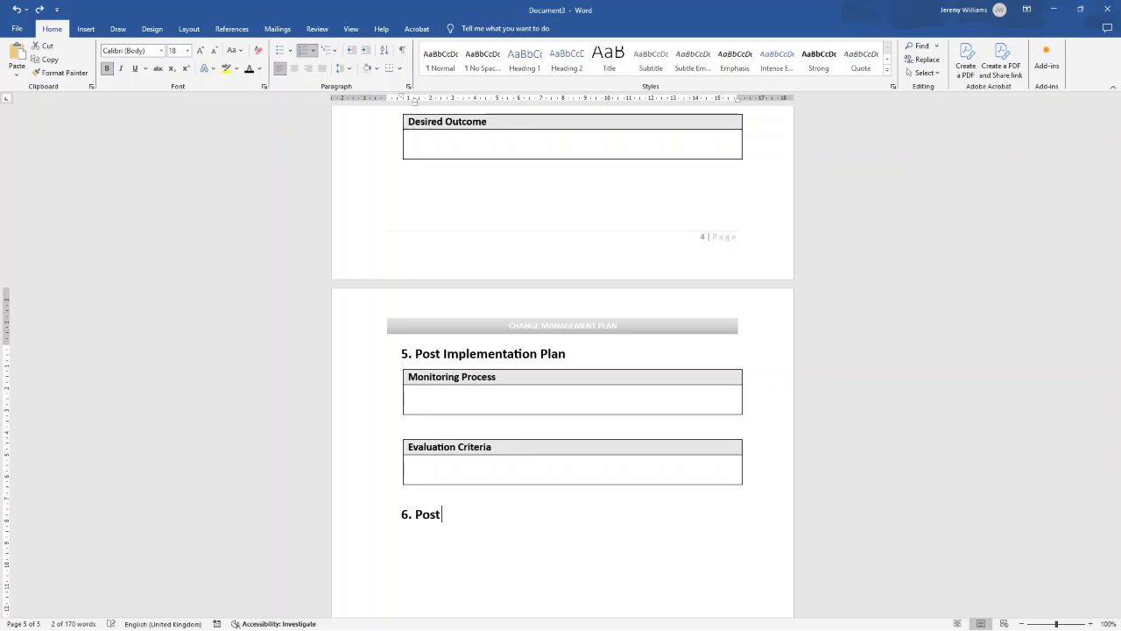
key(BackSpace)
text(Og)
key(BackSpace)
text(rgn)
text(an)
text(izational Change Ma)
text(nafement Te)
text(am)
right_click(585, 515)
click(547, 304)
Step: Copy the Process Schedule table from section 4 and place it below the section 6 heading
scroll(495, 234, up, 8)
click(399, 345)
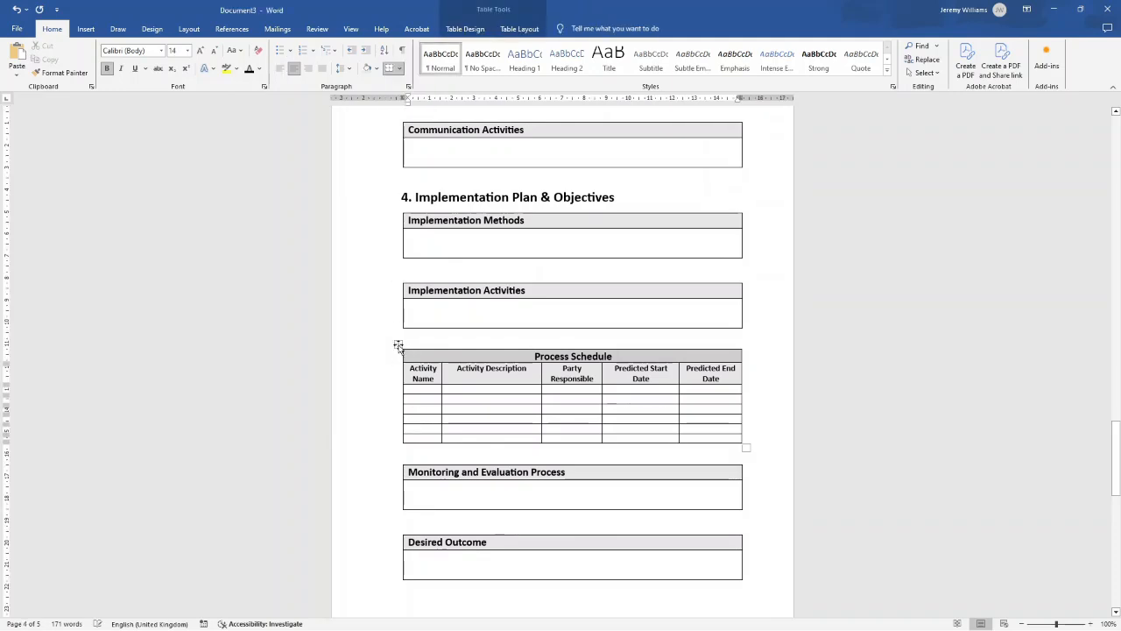
scroll(420, 355, down, 8)
scroll(430, 366, down, 4)
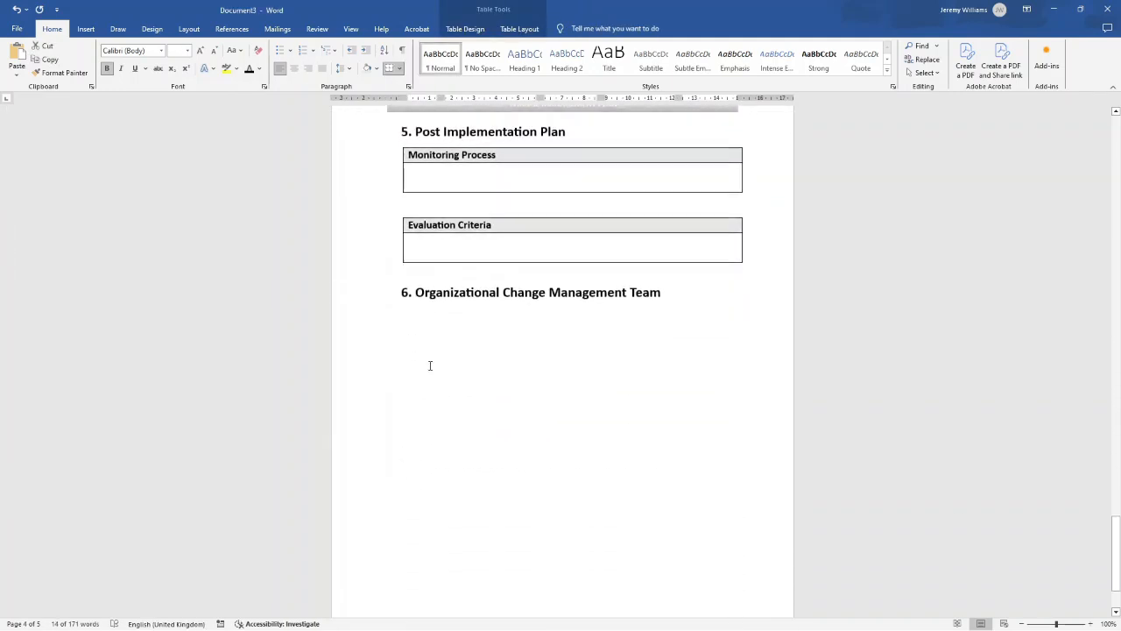
click(433, 331)
key(ctrl+v)
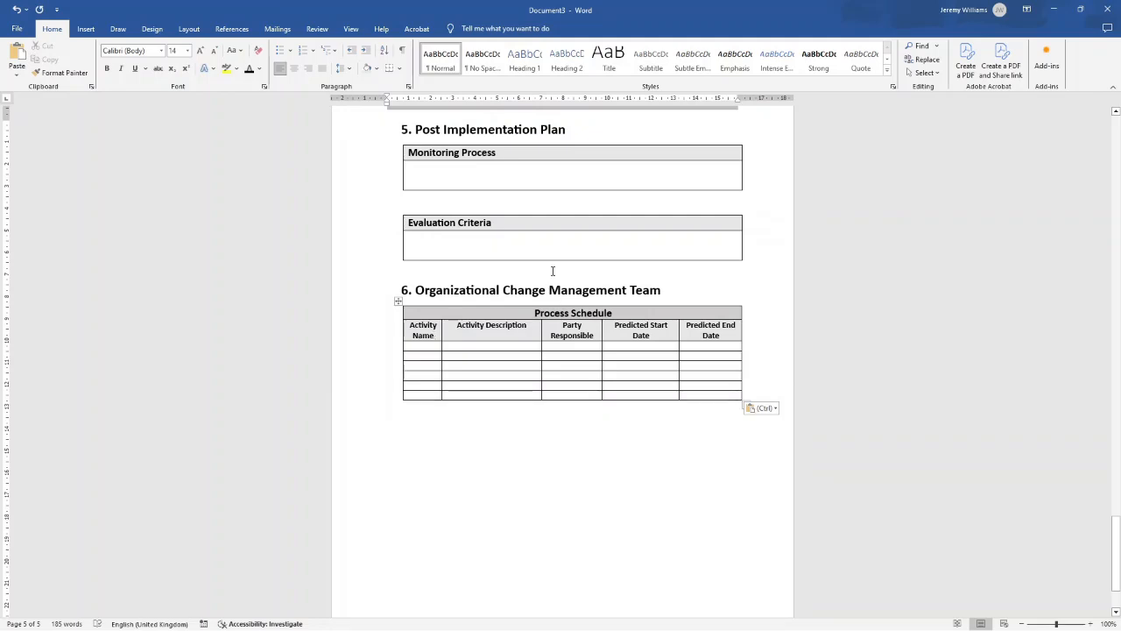
Step: Replace the title of the section 6 table with the section heading text "Organizational Change Management Team", without a number
drag(415, 292, 673, 292)
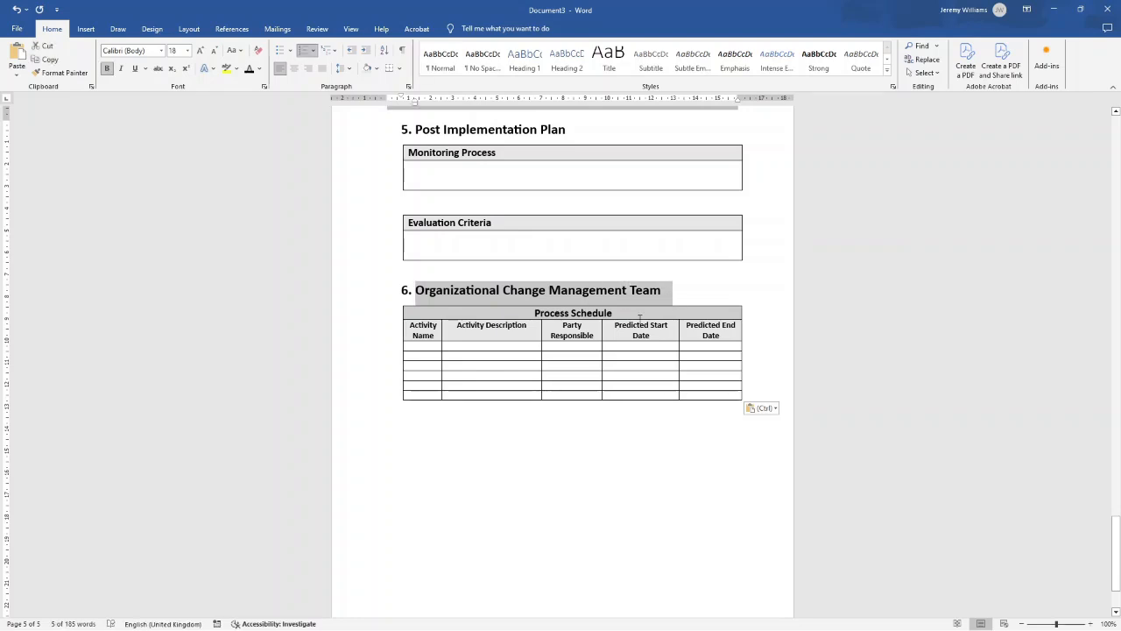
triple_click(573, 313)
right_click(606, 313)
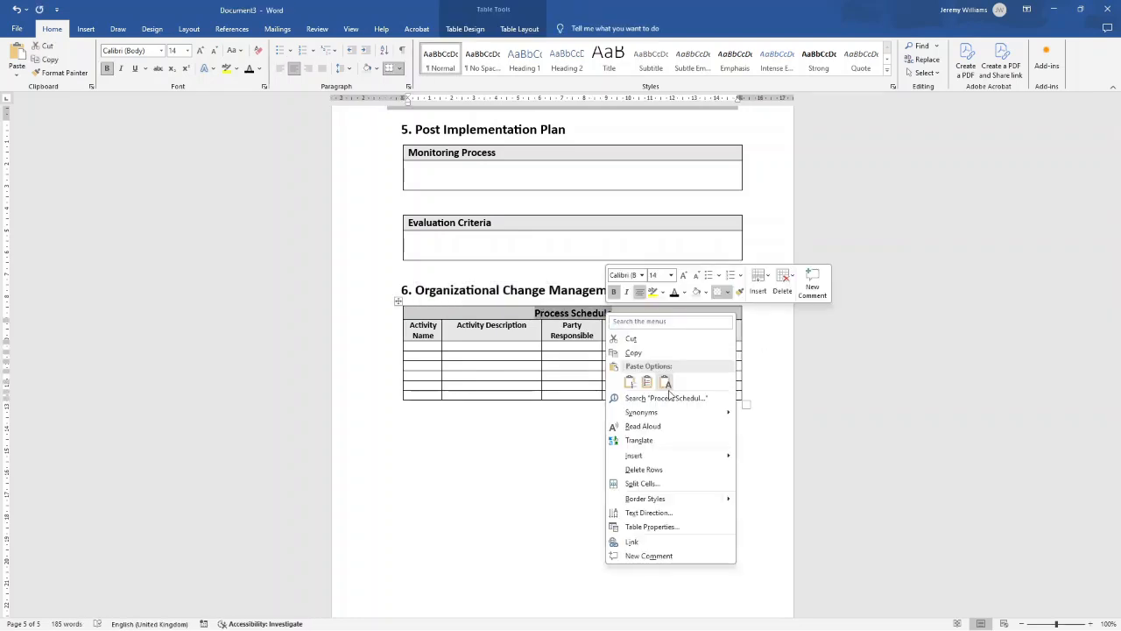
click(630, 380)
key(BackSpace)
key(BackSpace)
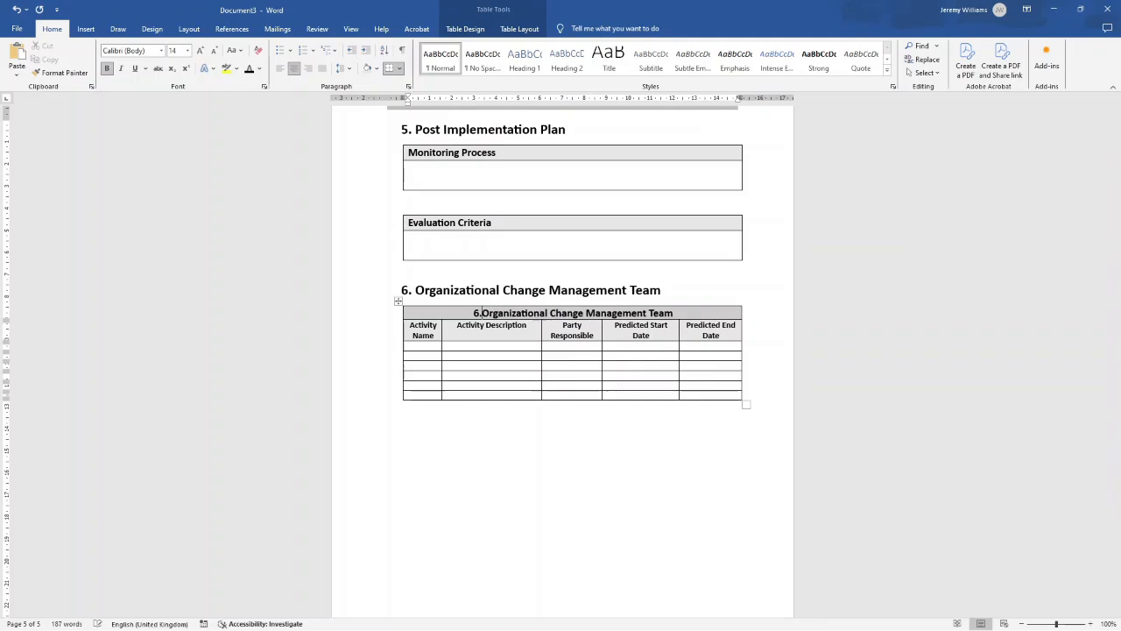
Step: Rename the column headers of the section 6 table to Name, Title, Role, Department and Contact
double_click(420, 326)
key(BackSpace)
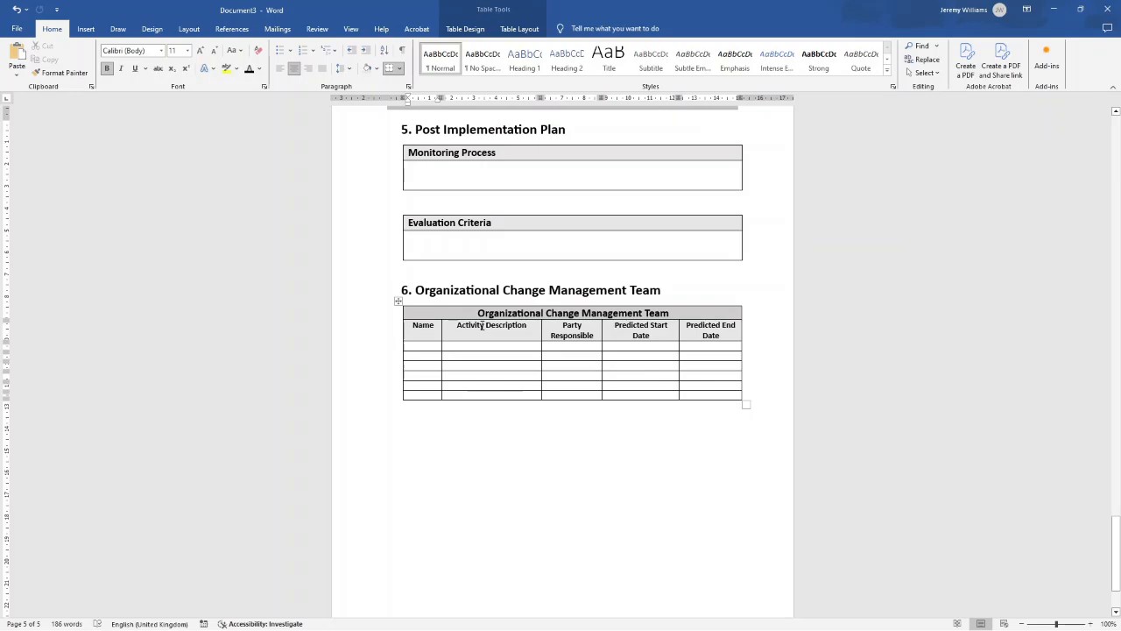
triple_click(482, 326)
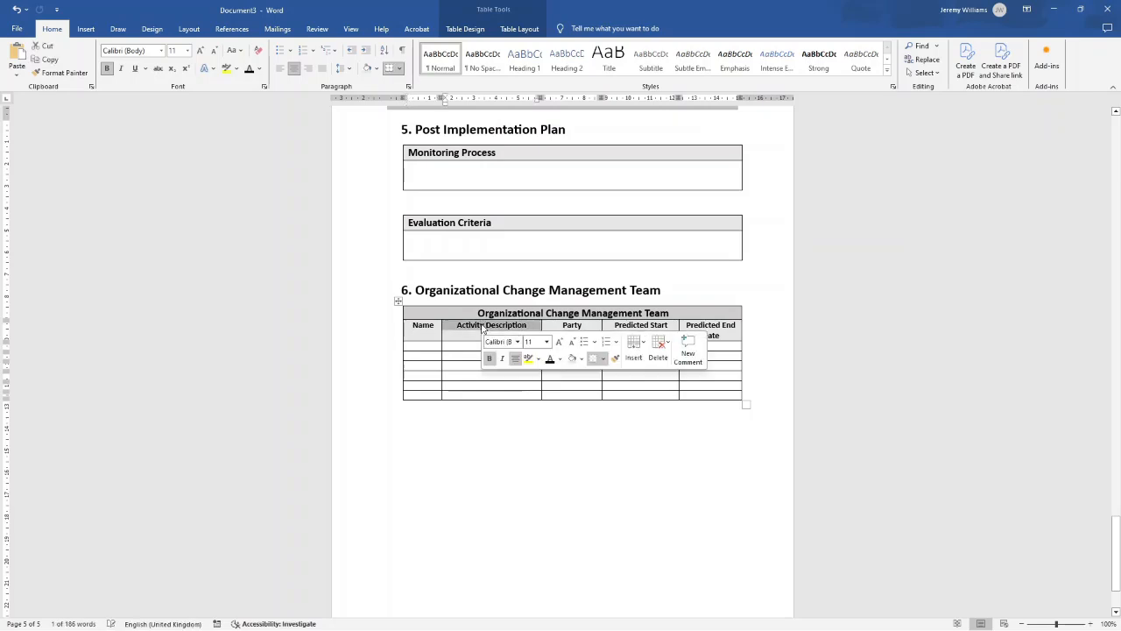
text(Title)
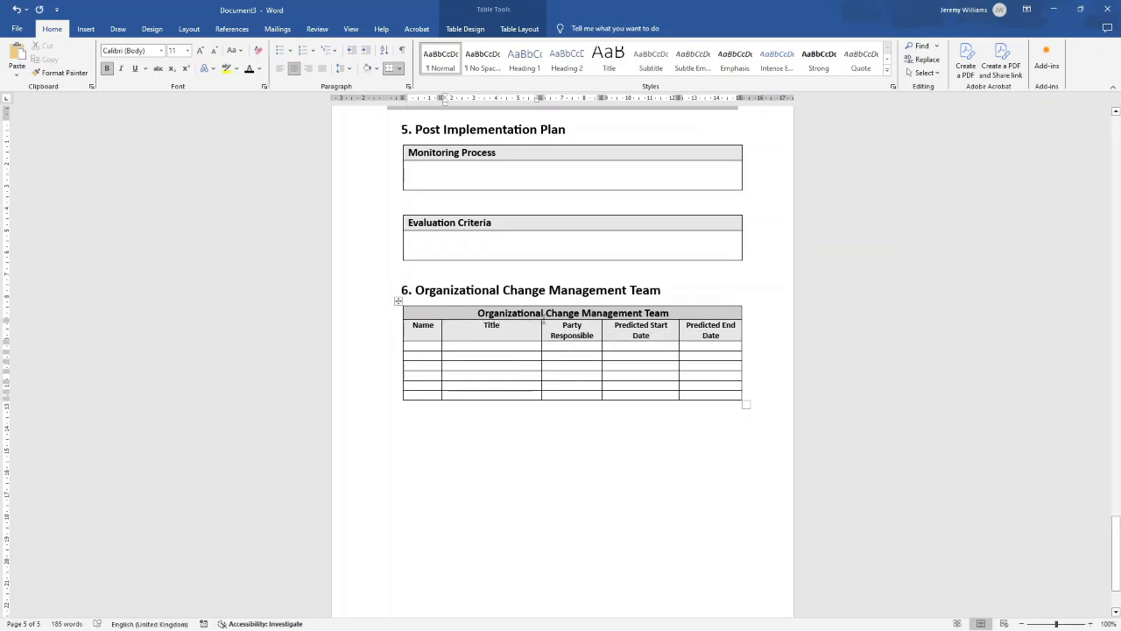
triple_click(562, 326)
text(Role)
triple_click(625, 325)
text(Department)
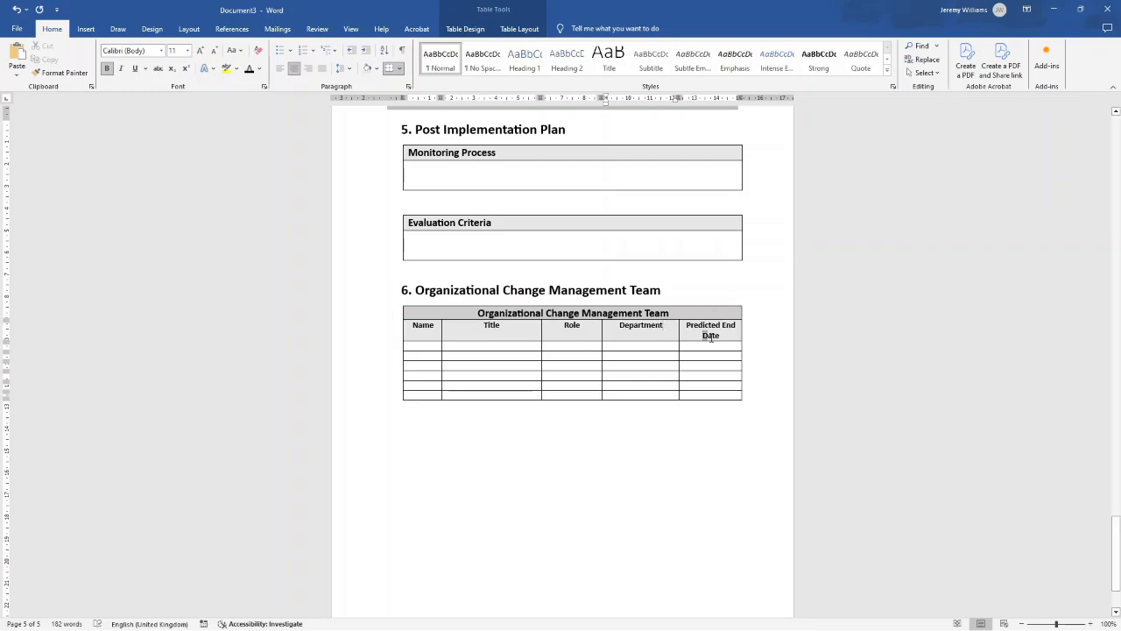
key(BackSpace)
key(BackSpace)
key(BackSpace)
key(BackSpace)
key(BackSpace)
key(BackSpace)
key(BackSpace)
key(BackSpace)
key(BackSpace)
key(BackSpace)
key(BackSpace)
key(BackSpace)
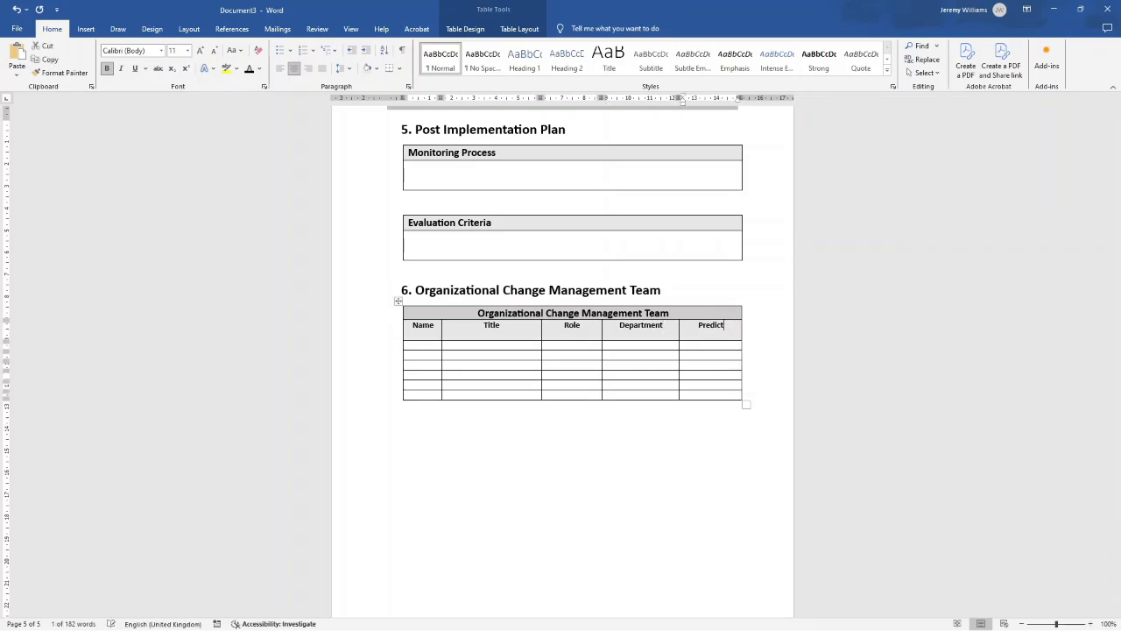
key(BackSpace)
key(BackSpace)
text(Contact)
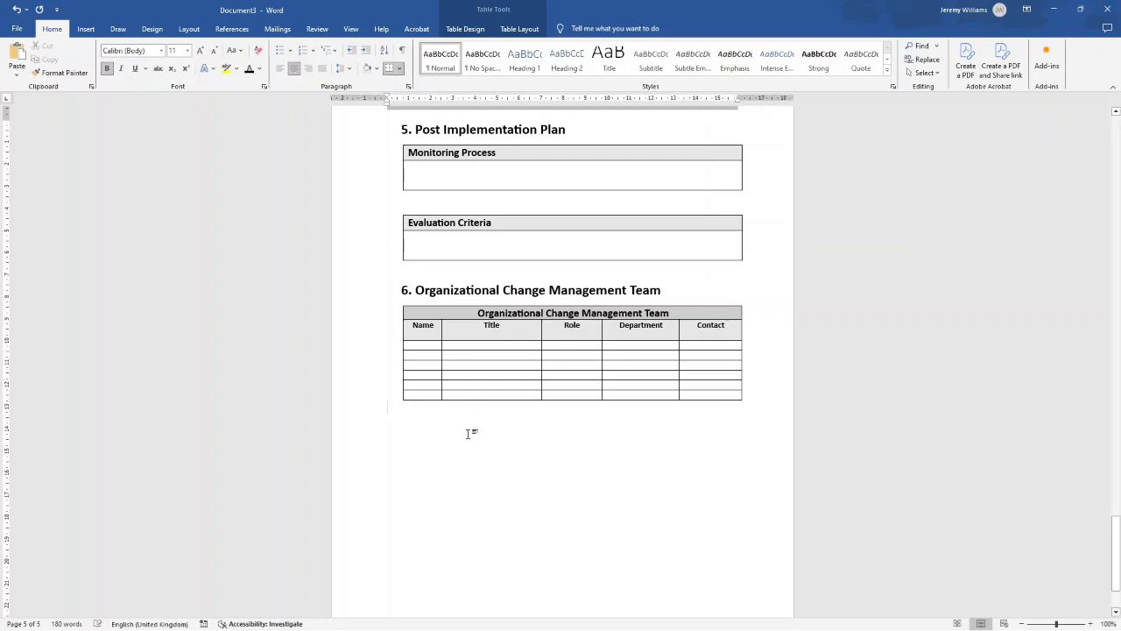
Step: Copy the section 6 heading with its table below the existing table and number the new heading 7
click(468, 433)
drag(417, 291, 463, 399)
key(ctrl+c)
click(440, 438)
key(ctrl+v)
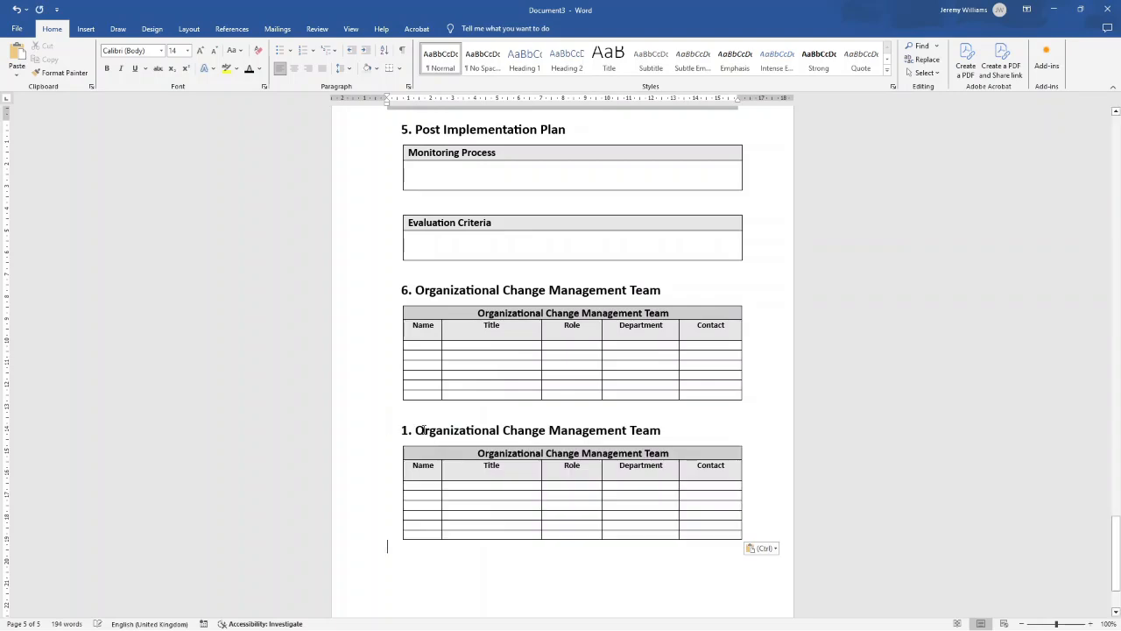
click(408, 433)
text(7.)
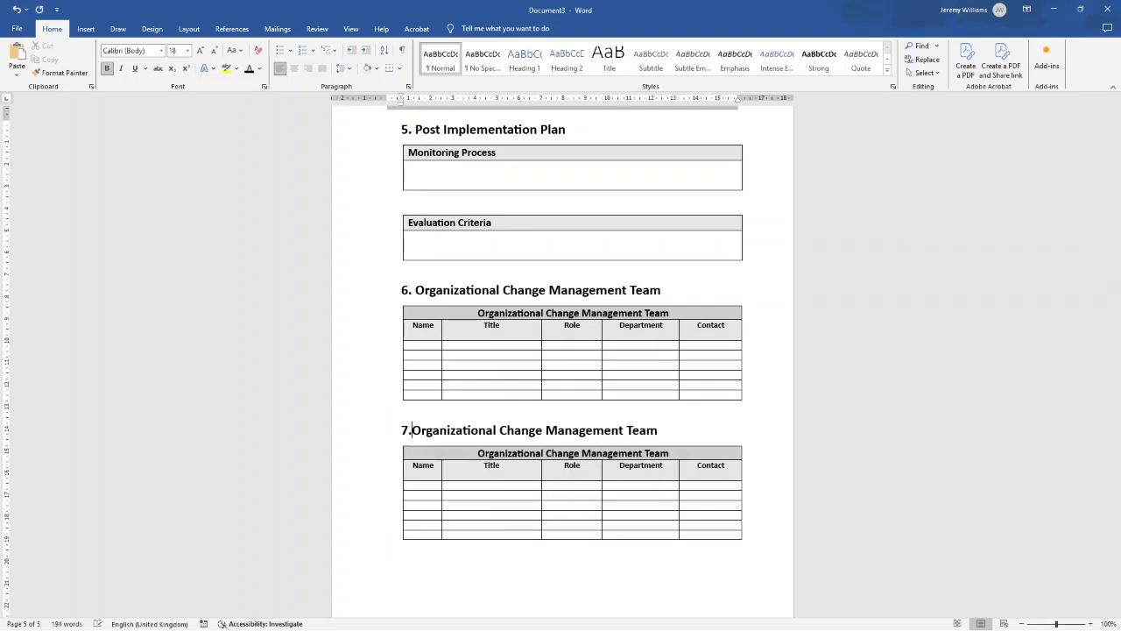
Step: Retitle the section 7 heading "Approval" and its table "Authorization & Signoff"
drag(416, 433, 649, 435)
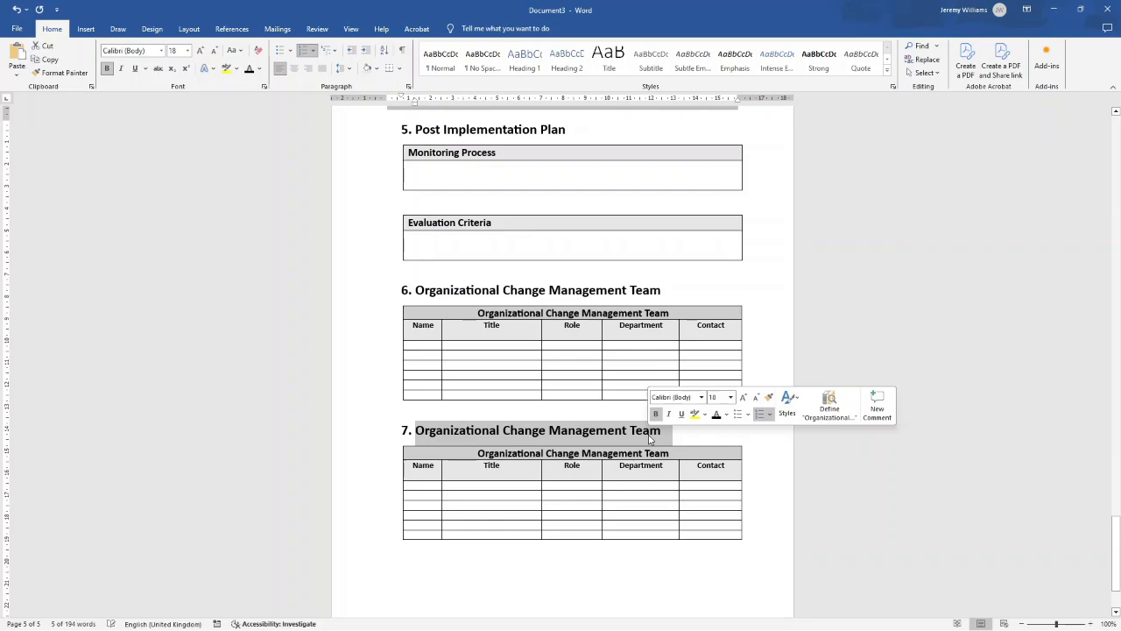
text(Approval)
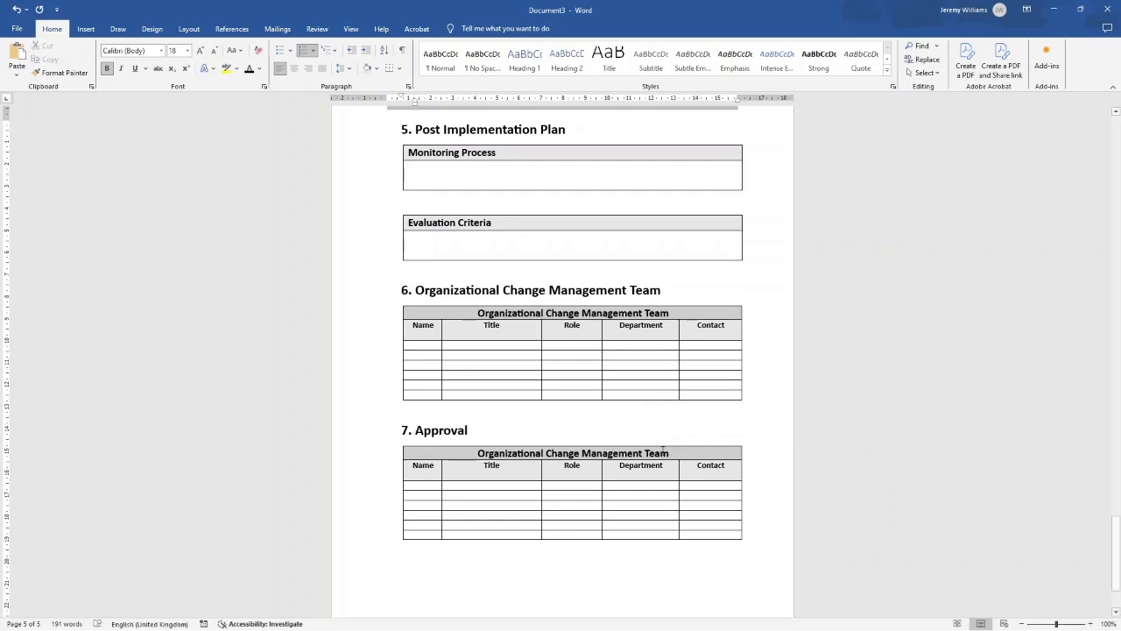
drag(477, 453, 665, 453)
text(A)
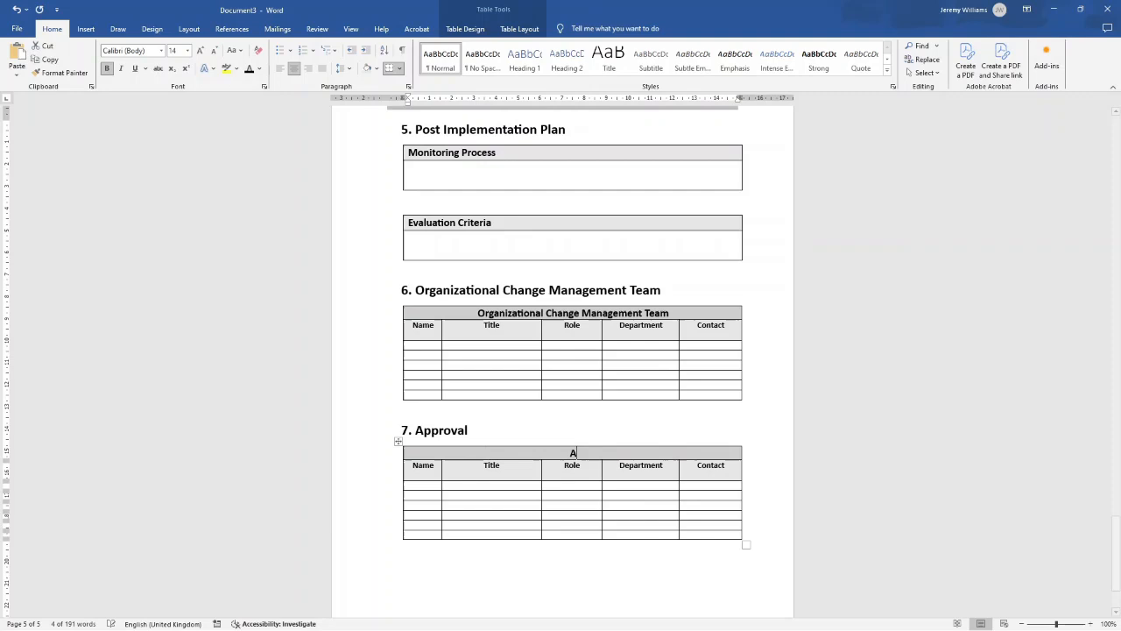
text(uthorization & signoff)
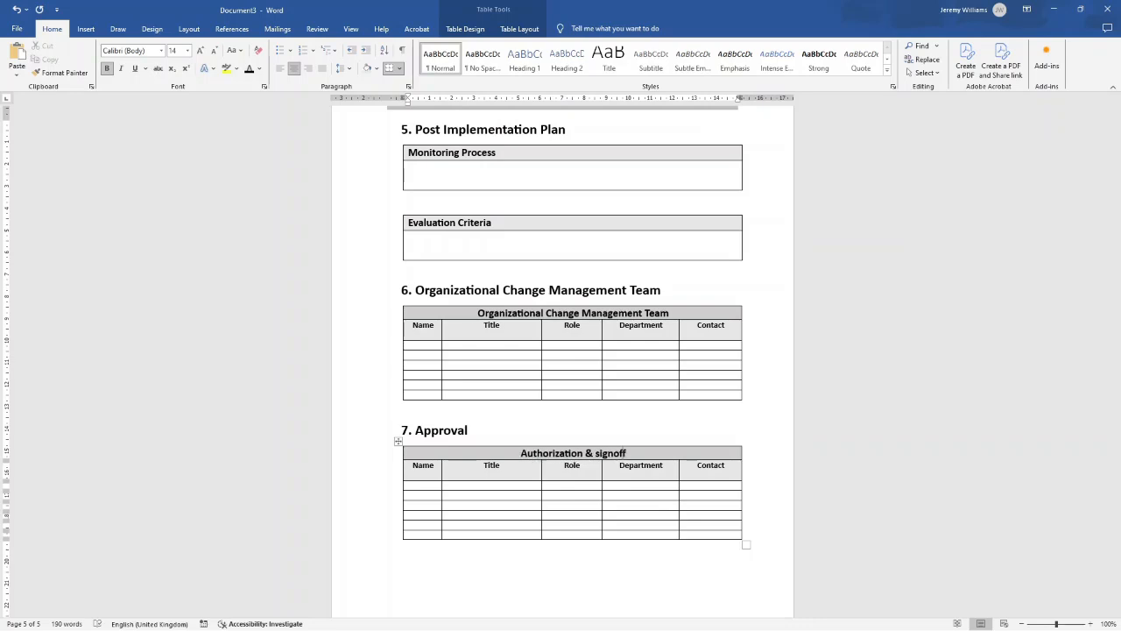
key(BackSpace)
text(S)
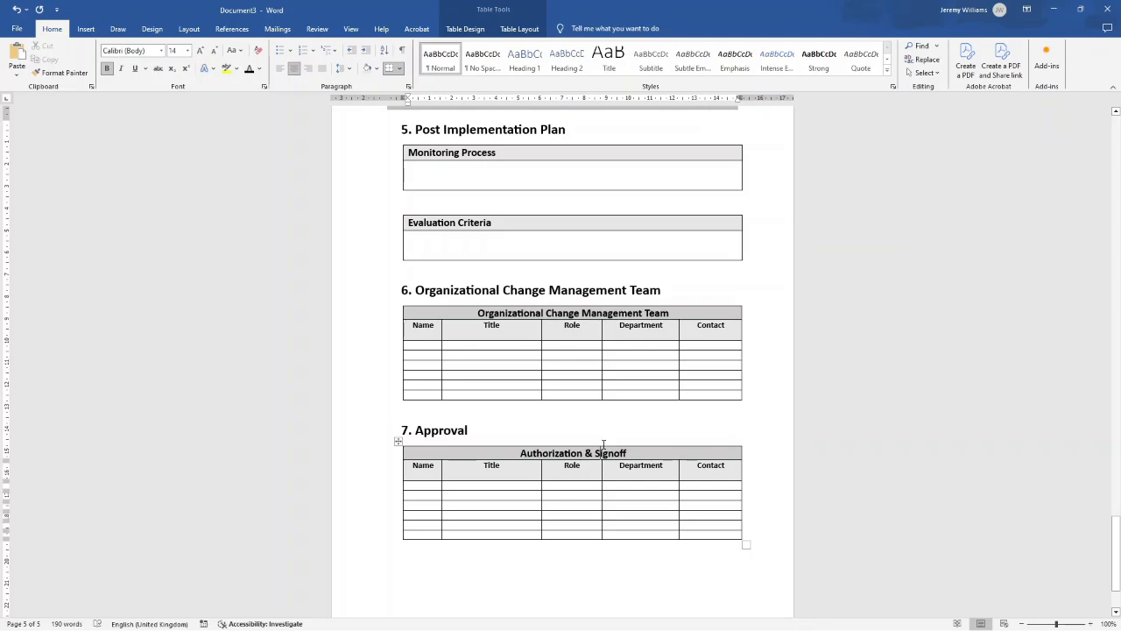
Step: Rename the Department and Contact columns of the Authorization & Signoff table to Signature and Date
double_click(639, 466)
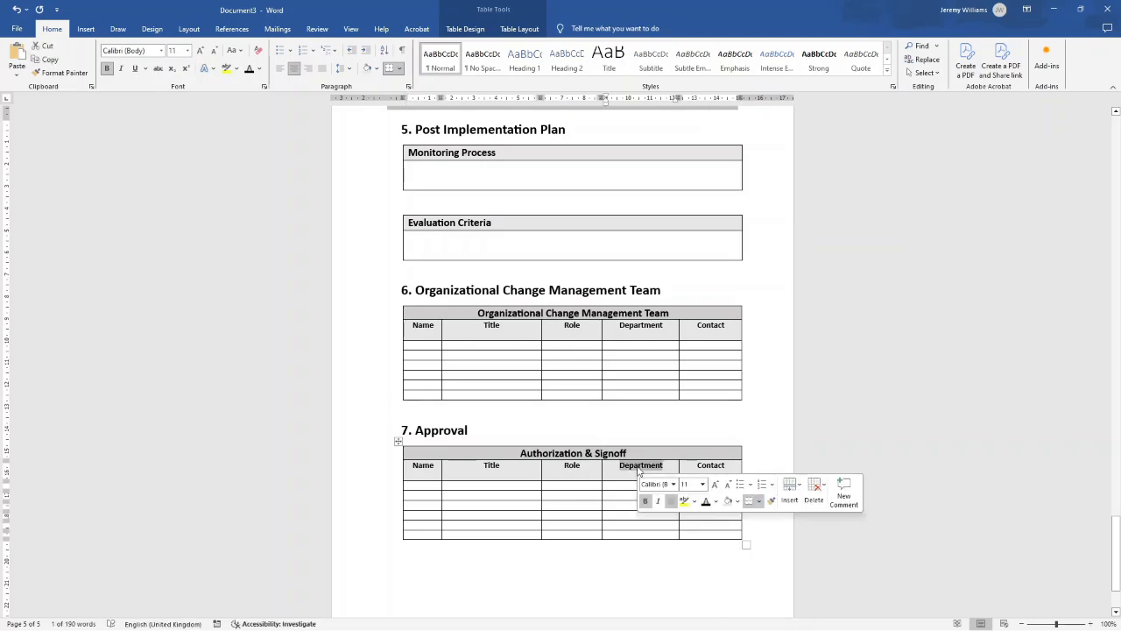
text(Signature)
double_click(708, 466)
text(Date)
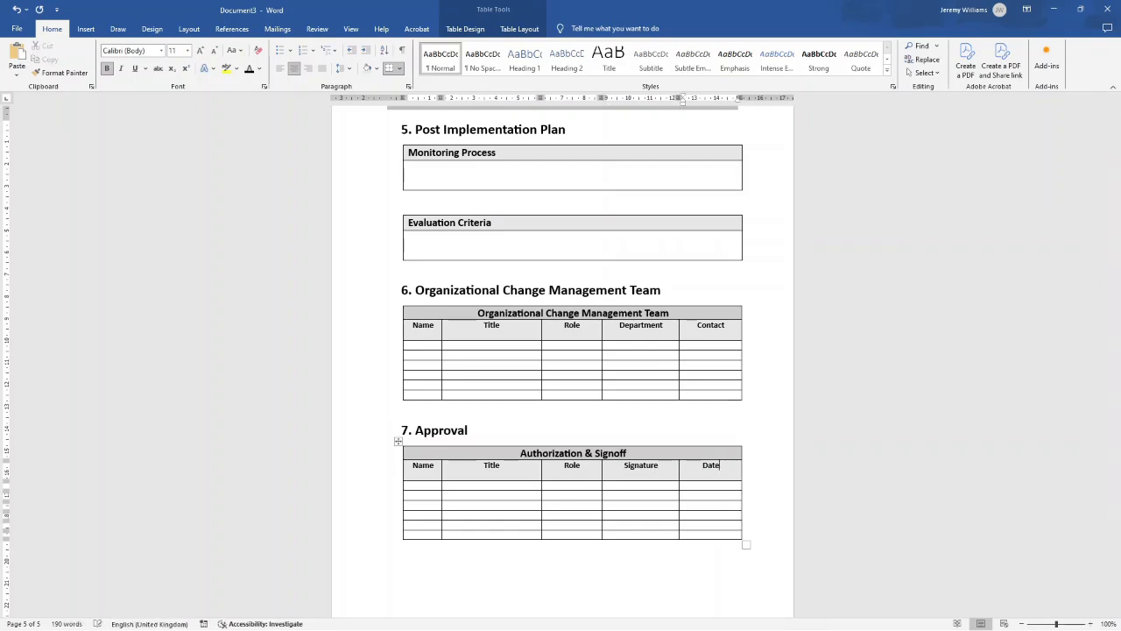
Step: Place a copy of the Authorization & Signoff table below the original in section 7
scroll(619, 497, down, 3)
click(494, 462)
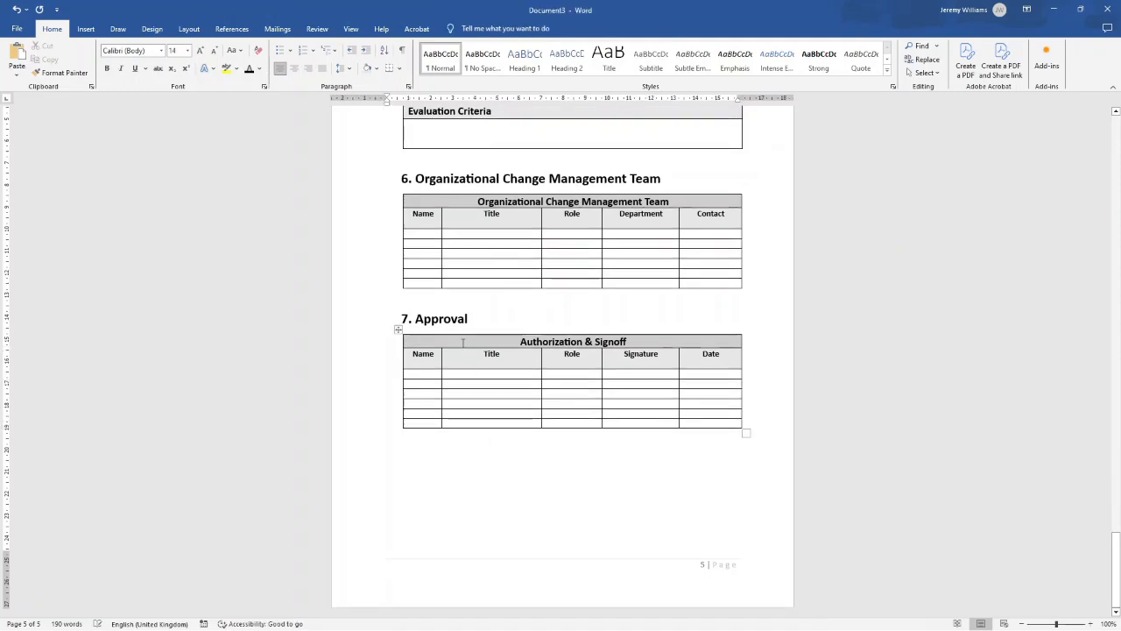
click(399, 327)
click(447, 458)
key(ctrl+v)
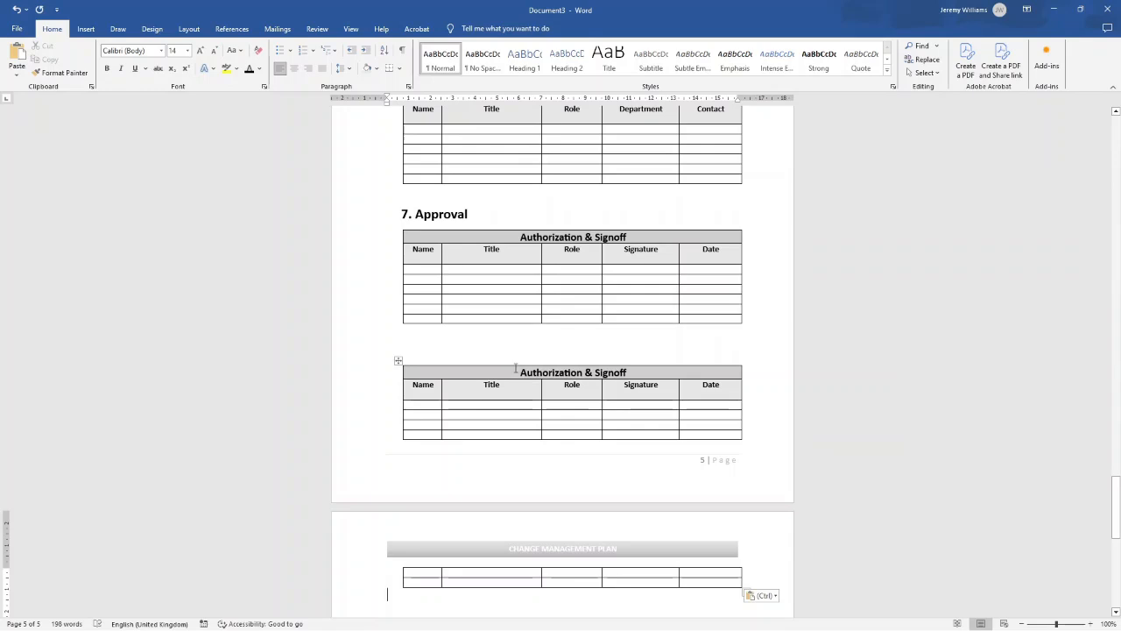
Step: Retitle the second Authorization & Signoff table "Notes"
drag(519, 373, 567, 375)
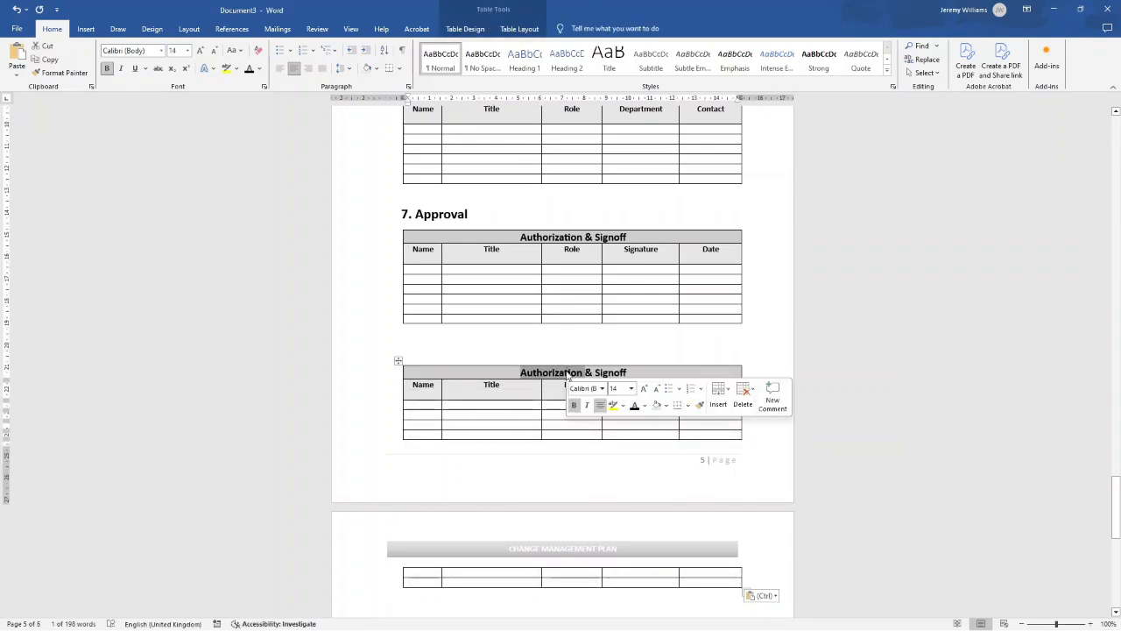
text(Notes)
key(Delete)
key(Delete)
key(Delete)
key(Delete)
key(Delete)
key(Delete)
key(Delete)
key(Delete)
key(Delete)
key(Delete)
key(Delete)
Step: Delete the column header row and all empty rows of the Notes table, keeping only its title row
drag(412, 385, 686, 390)
key(BackSpace)
click(545, 340)
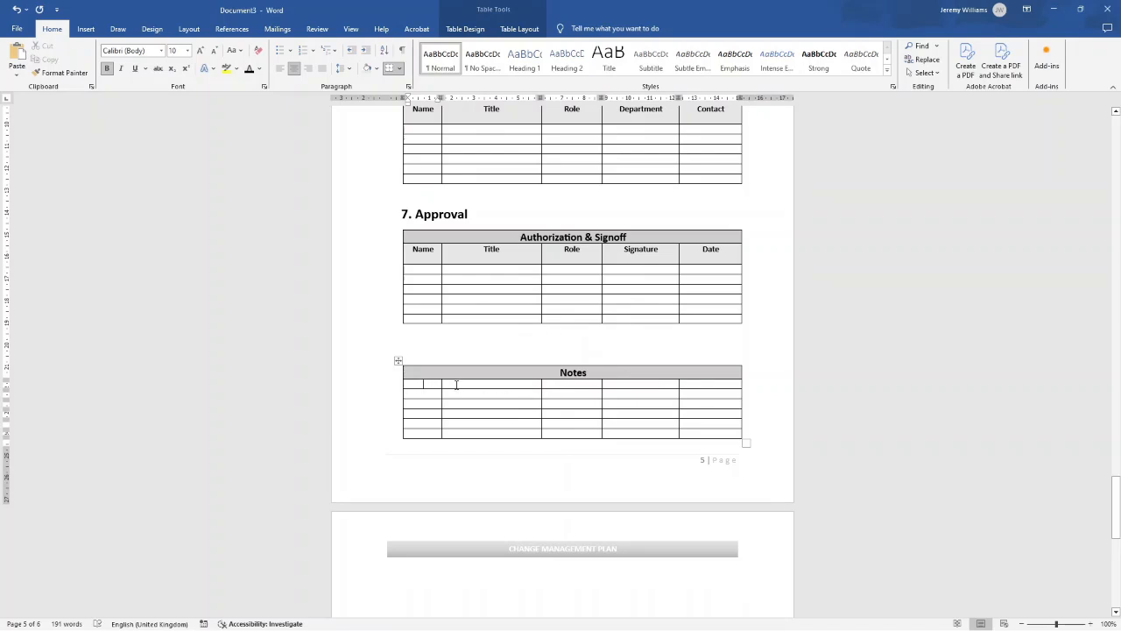
drag(412, 384, 708, 430)
key(BackSpace)
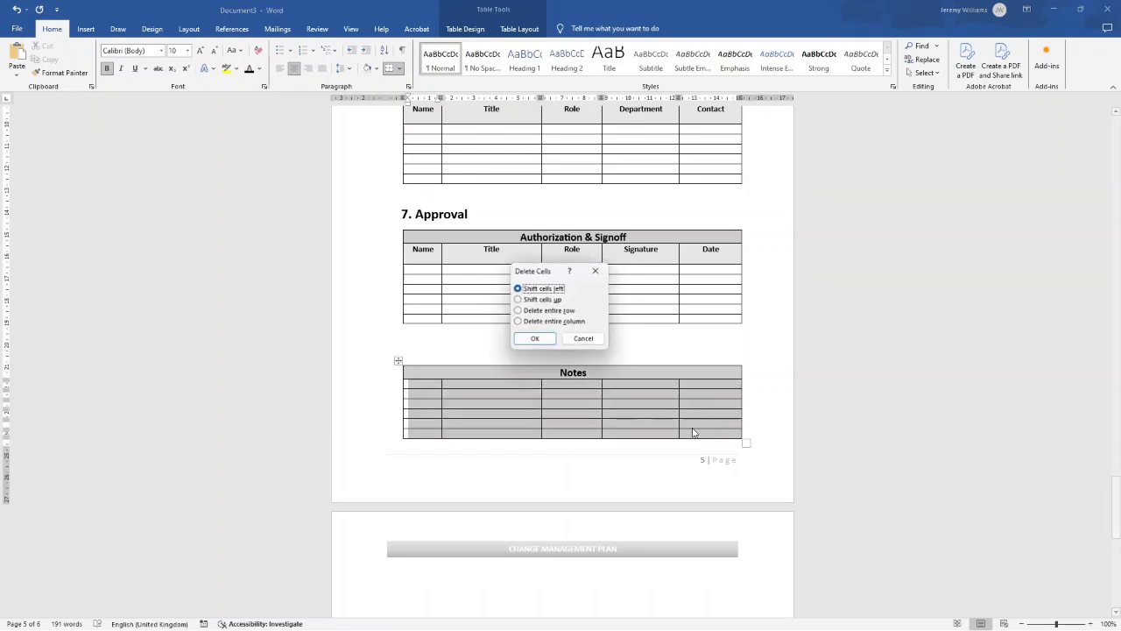
click(535, 336)
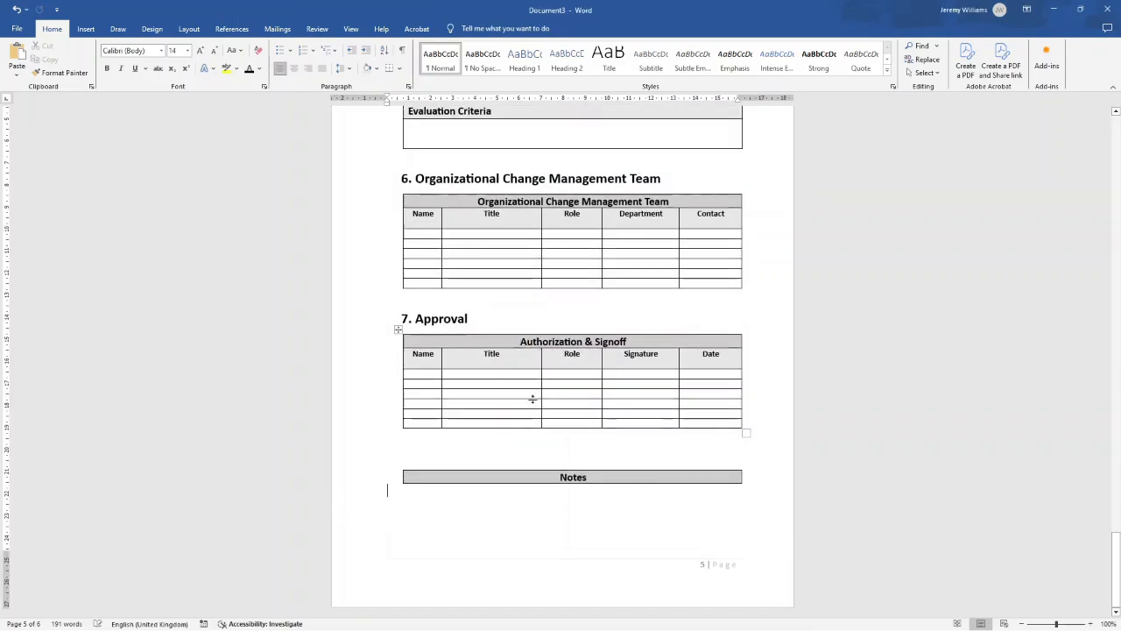
Step: Insert two full-width rows below the Notes title row
right_click(460, 479)
mouse_move(508, 367)
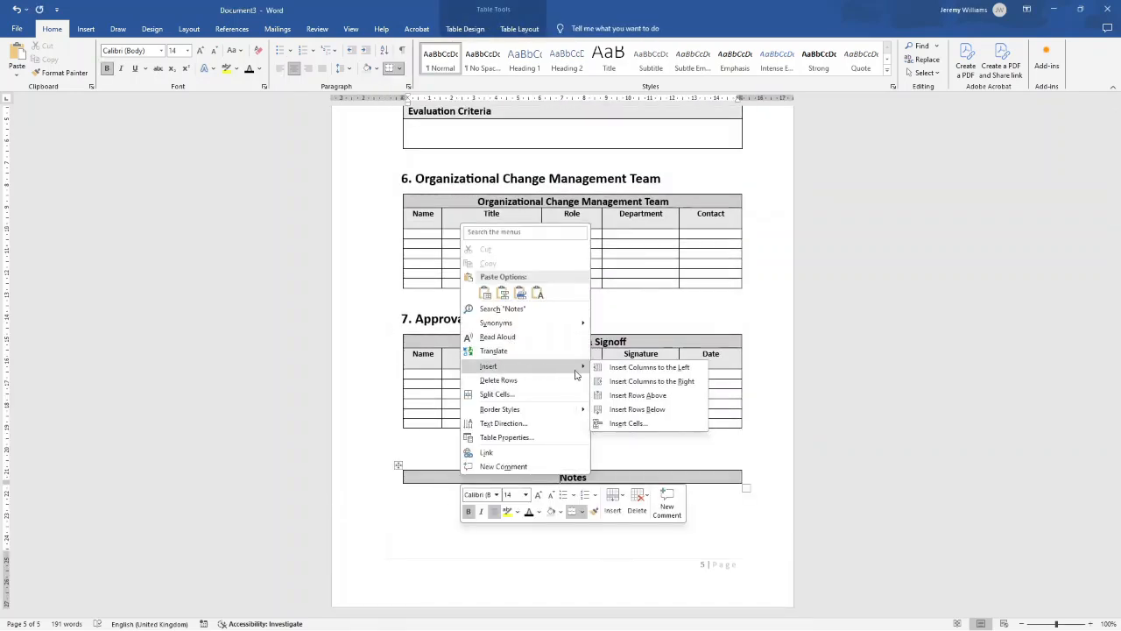
click(647, 409)
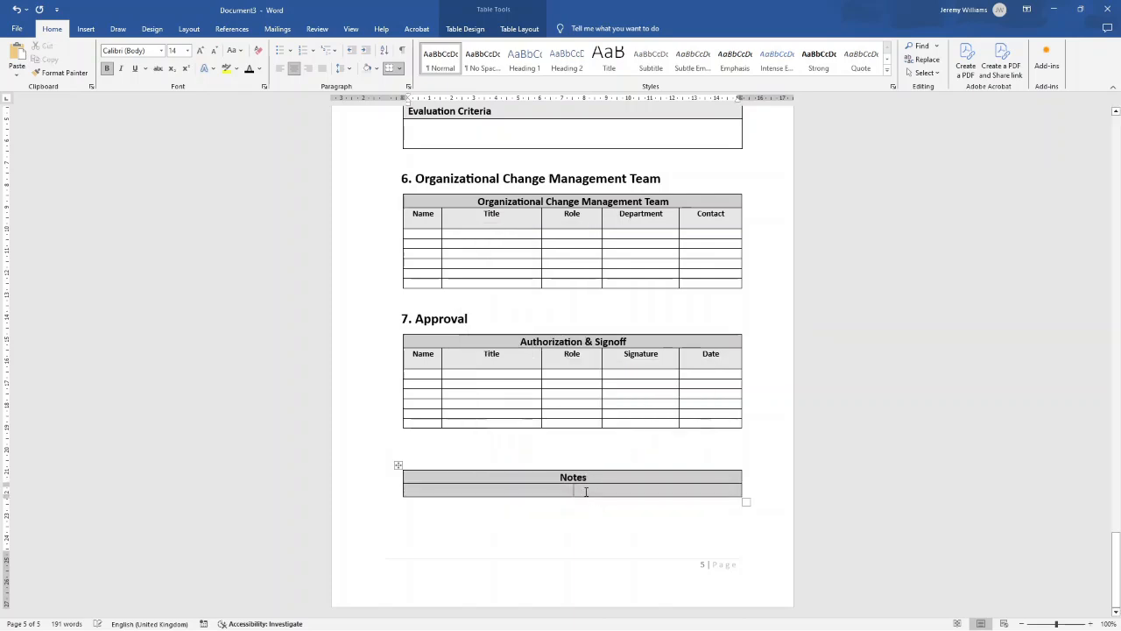
right_click(588, 494)
mouse_move(644, 387)
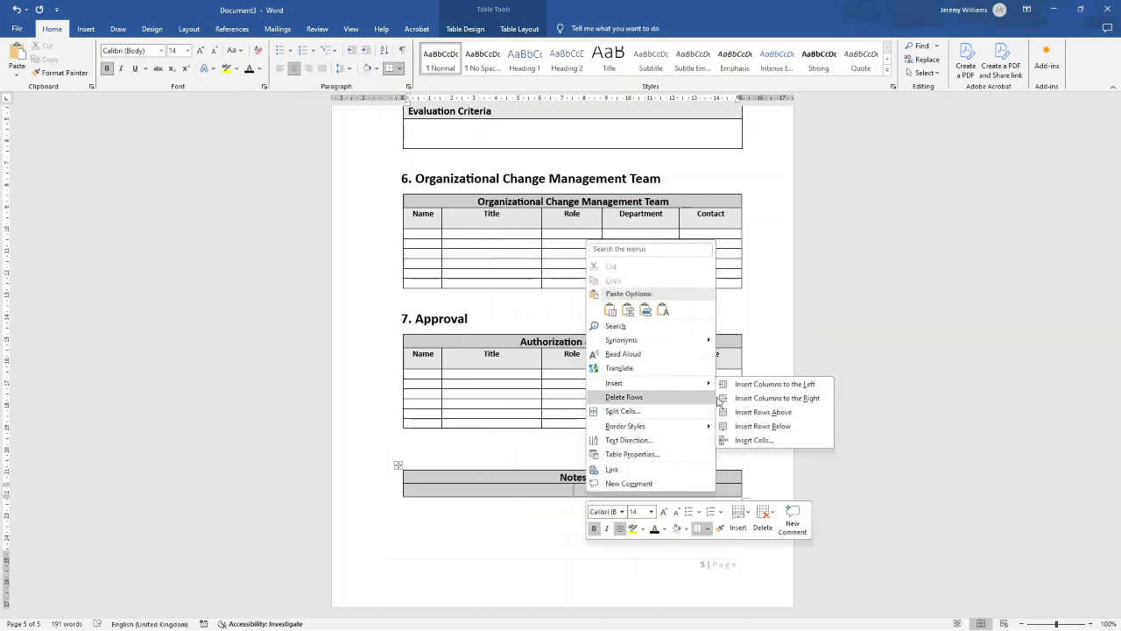
click(775, 425)
Step: Set the fill of the two empty rows in the Notes table to white
click(601, 491)
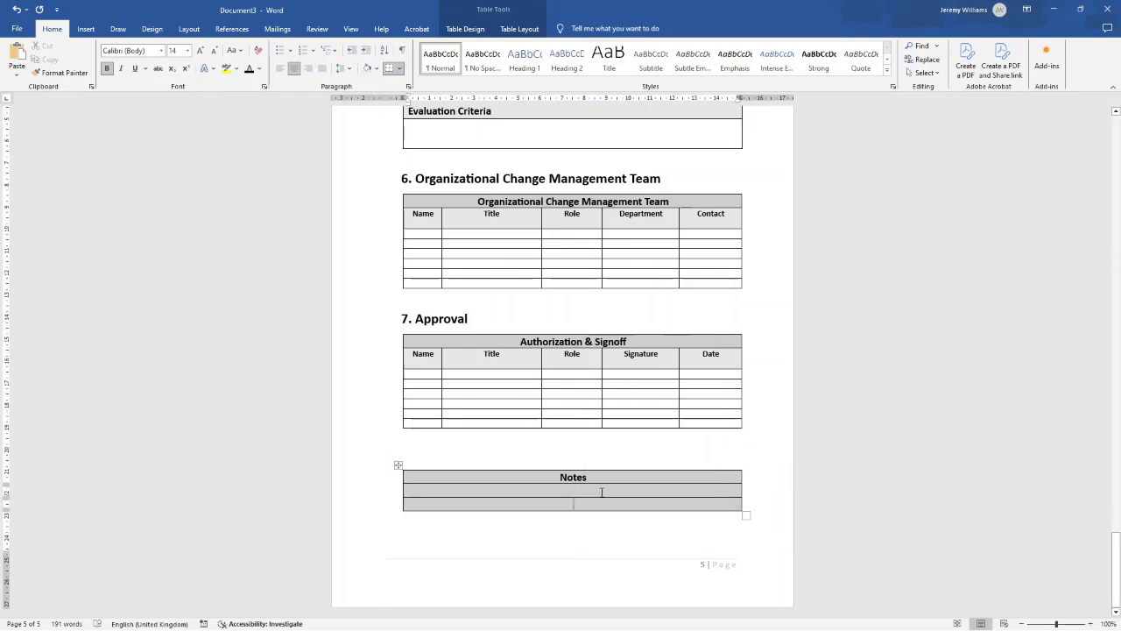
click(375, 68)
click(373, 119)
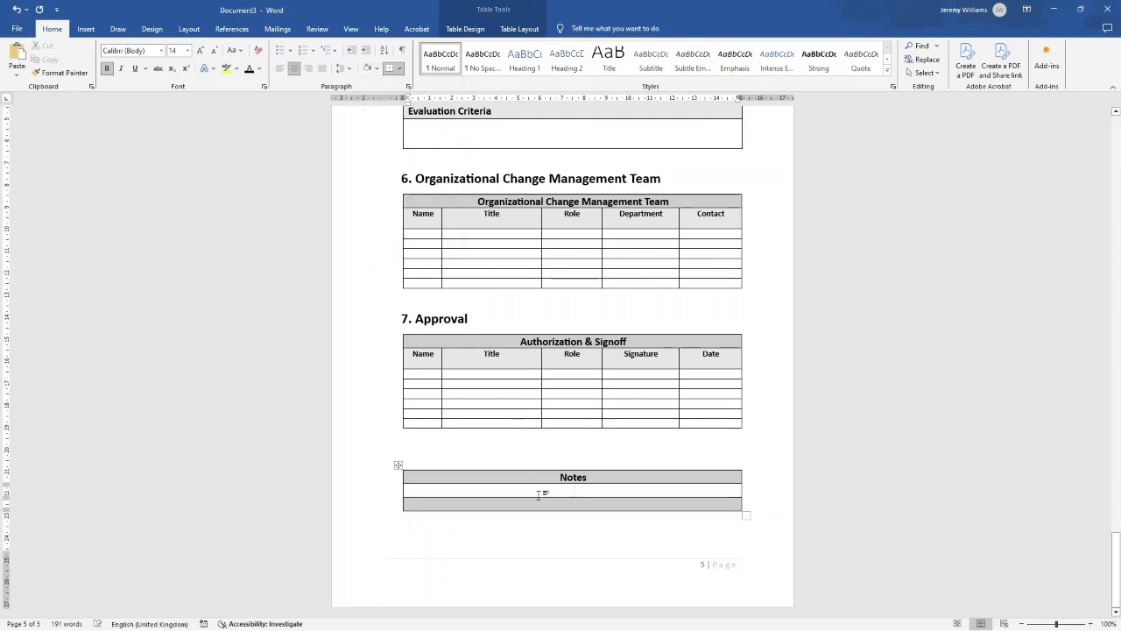
click(366, 70)
click(527, 439)
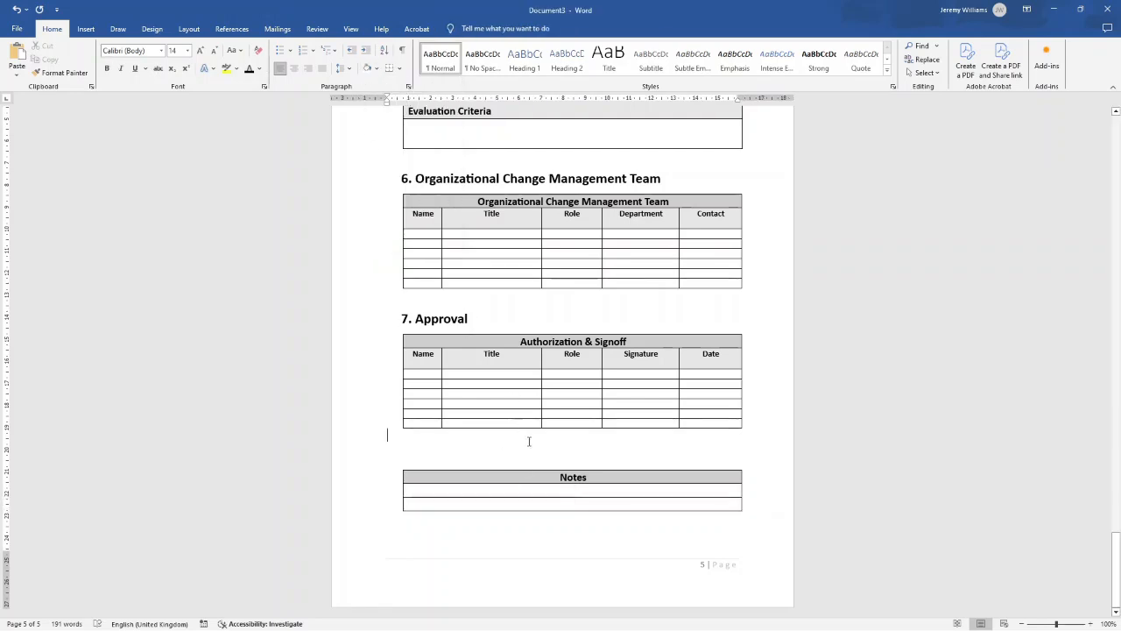
Step: Go back to the cover page at the start of the document to review the template
drag(1116, 535, 1034, 122)
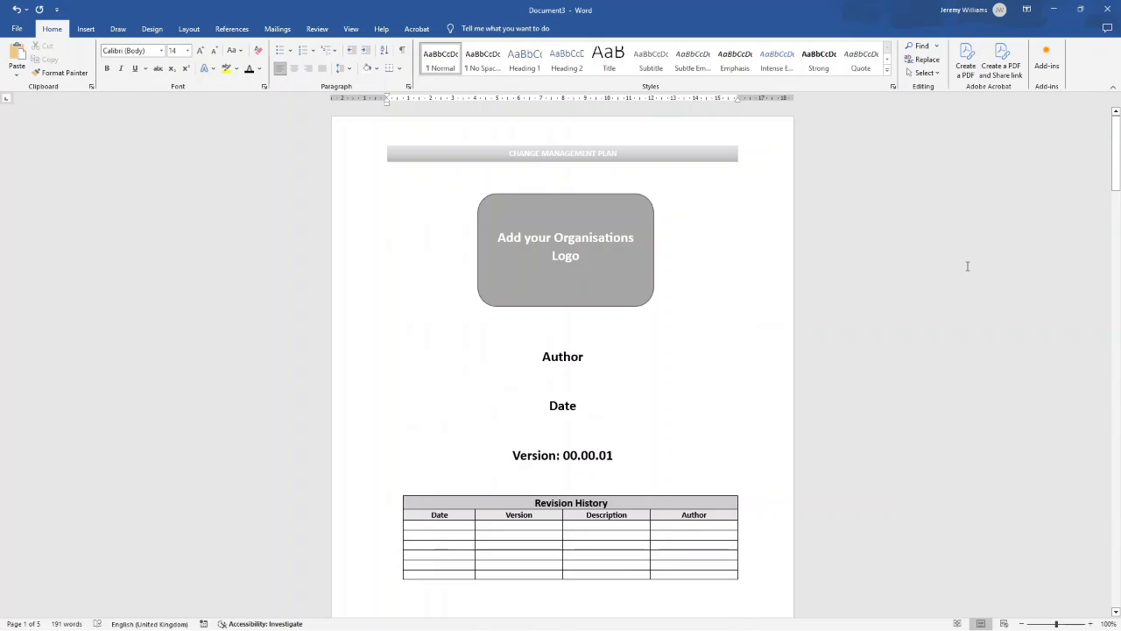